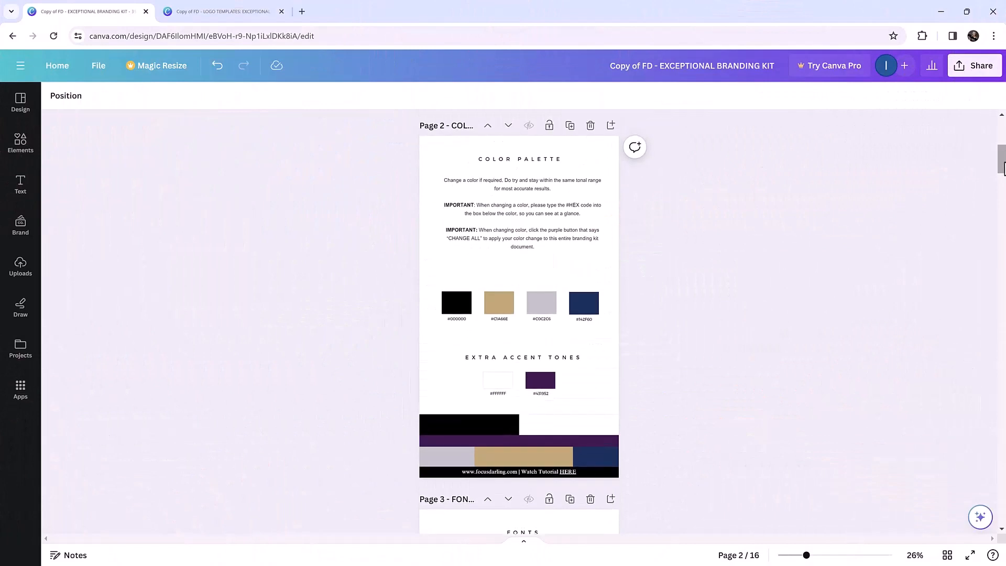
Examine the colour palette, accent tones and colour bands on page 2 of the Exceptional branding kit.
{"action": "left_click_drag", "start_coordinate": [1000, 157], "coordinate": [1001, 170]}
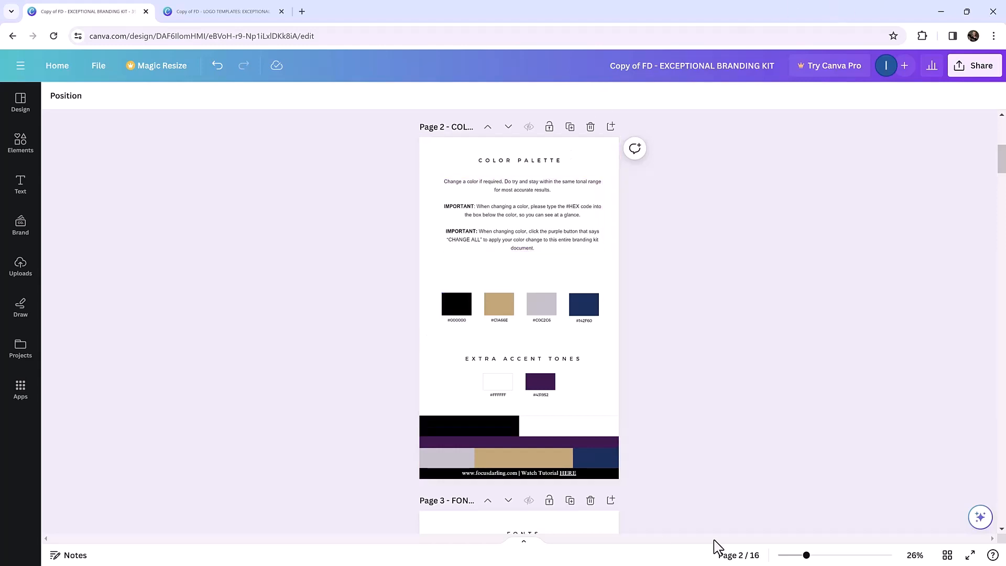
{"action": "left_click_drag", "start_coordinate": [810, 559], "coordinate": [821, 559]}
{"action": "scroll", "coordinate": [772, 479], "scroll_direction": "up", "scroll_amount": 2}
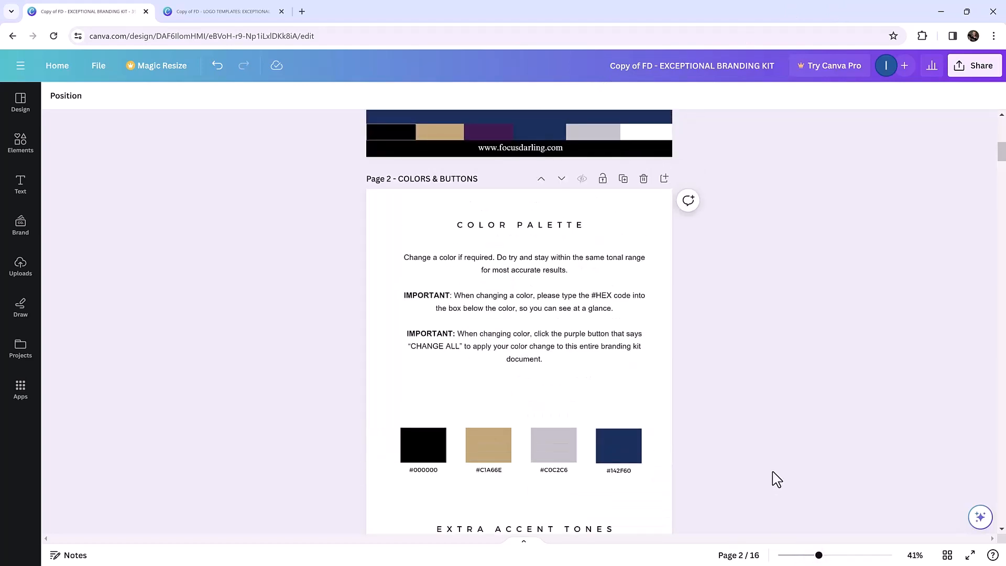
{"action": "scroll", "coordinate": [760, 424], "scroll_direction": "down", "scroll_amount": 1}
{"action": "scroll", "coordinate": [764, 426], "scroll_direction": "down", "scroll_amount": 3}
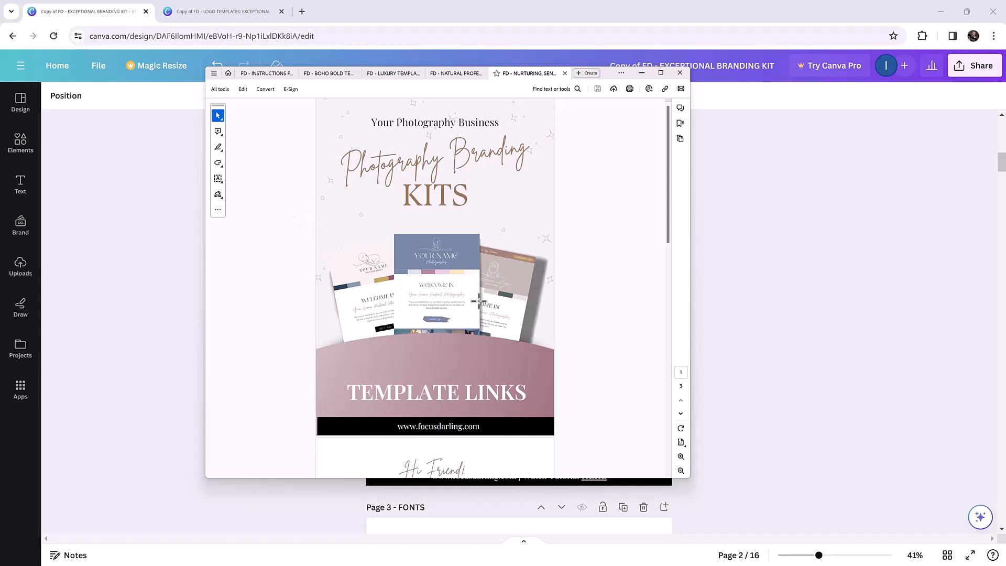
Open the Hygge Hugs brand kit from the template links PDF and create an editable copy of the template.
{"action": "scroll", "coordinate": [478, 300], "scroll_direction": "down", "scroll_amount": 6}
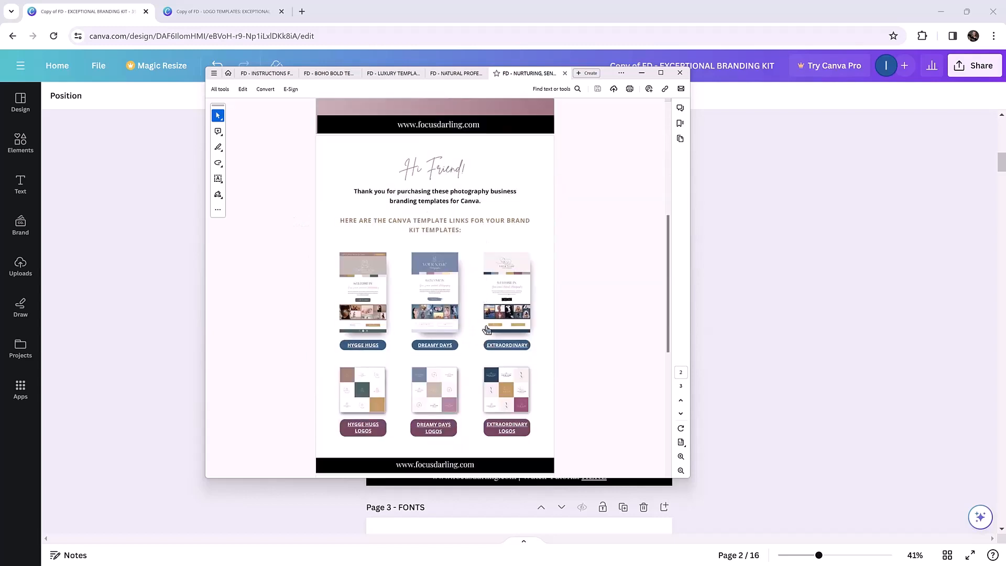
{"action": "left_click", "coordinate": [355, 300]}
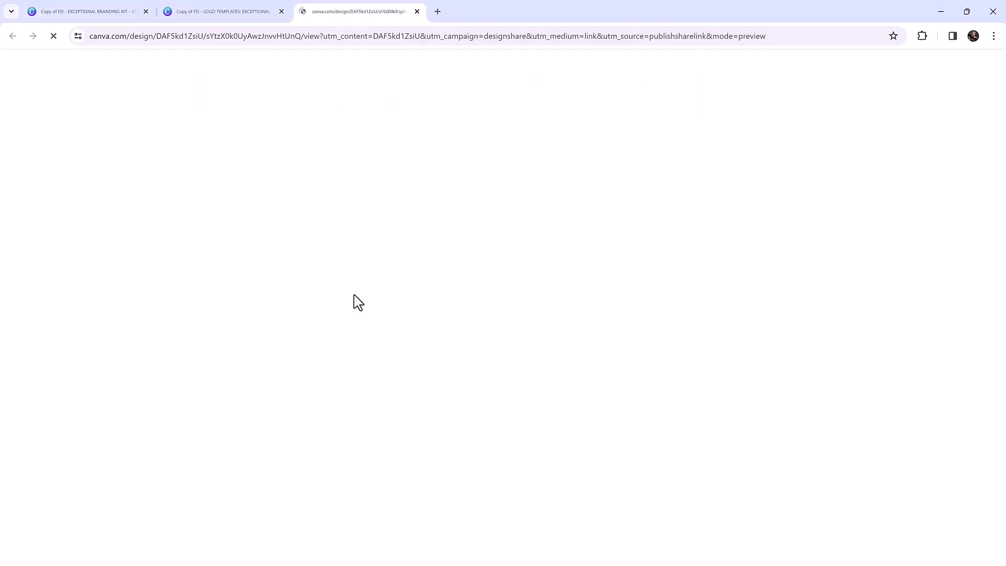
{"action": "left_click", "coordinate": [498, 527]}
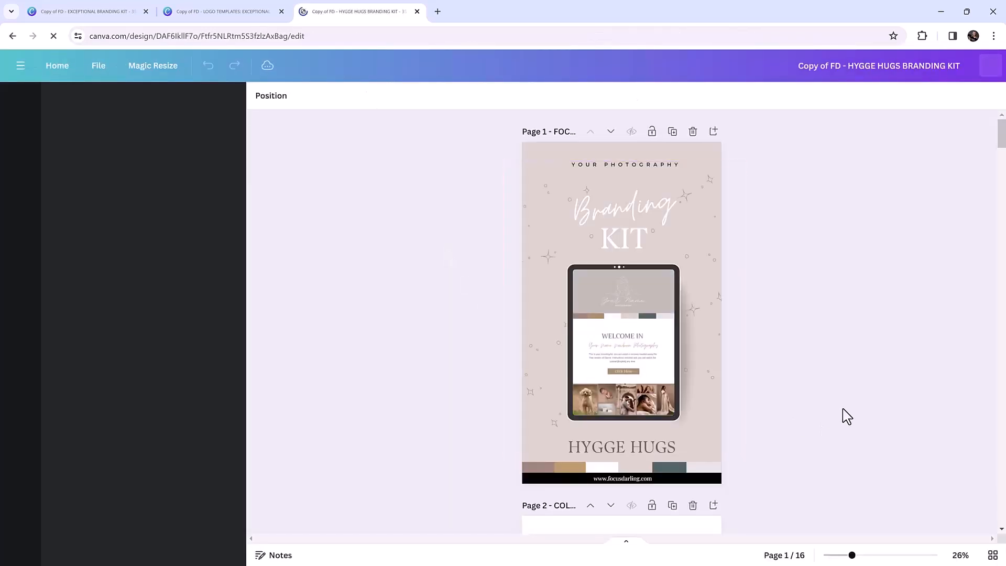
{"action": "key", "text": "F11"}
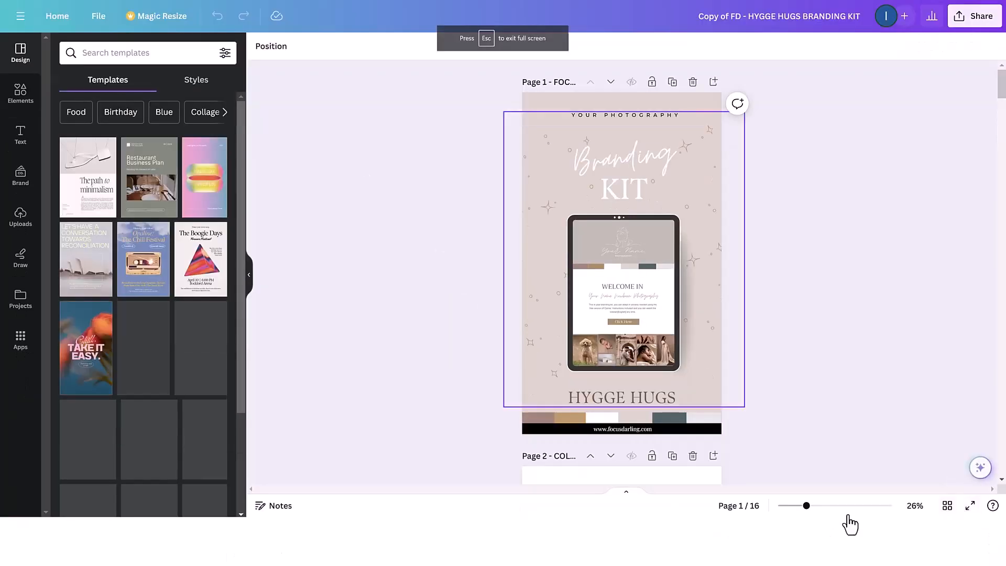
{"action": "left_click", "coordinate": [970, 505]}
{"action": "left_click", "coordinate": [980, 556]}
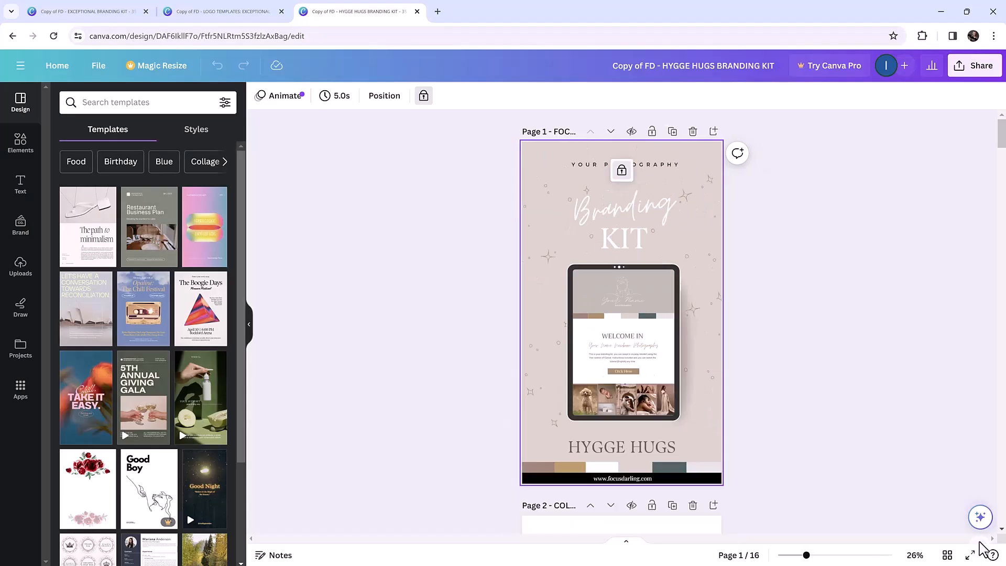
Show all pages of the Hygge Hugs kit as a grid, open the Colors & Buttons page and hide the templates list.
{"action": "left_click", "coordinate": [948, 557]}
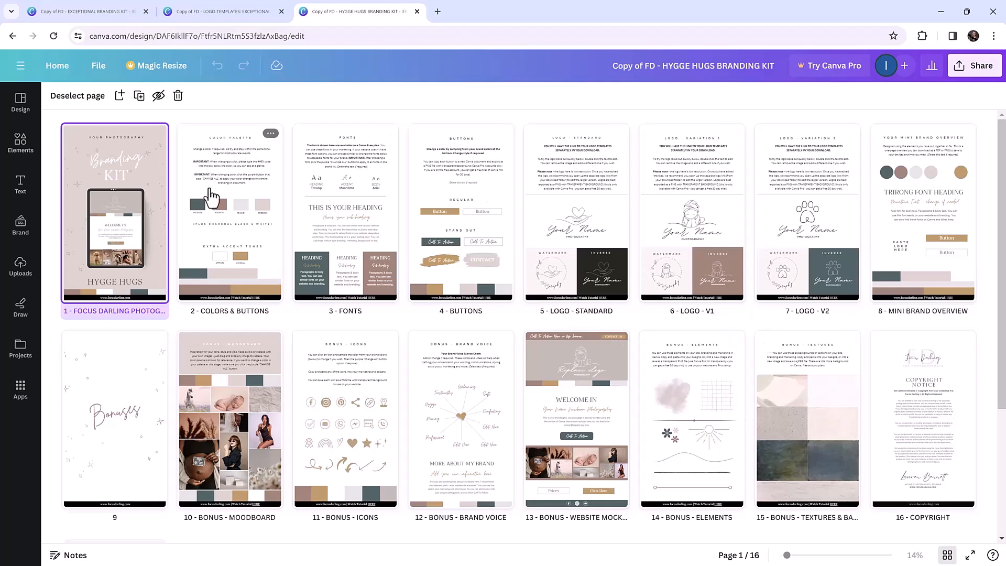
{"action": "double_click", "coordinate": [212, 198]}
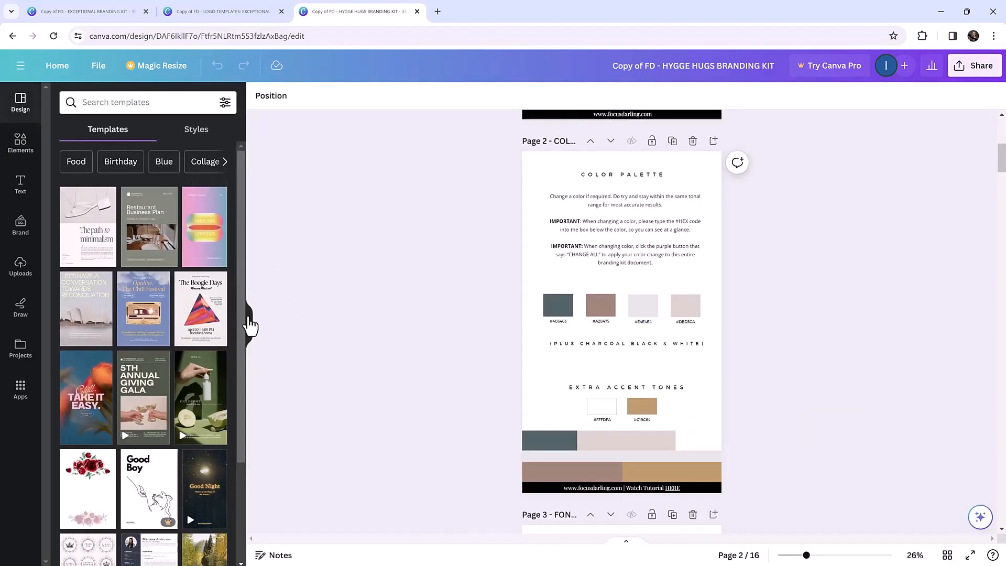
{"action": "left_click", "coordinate": [250, 324]}
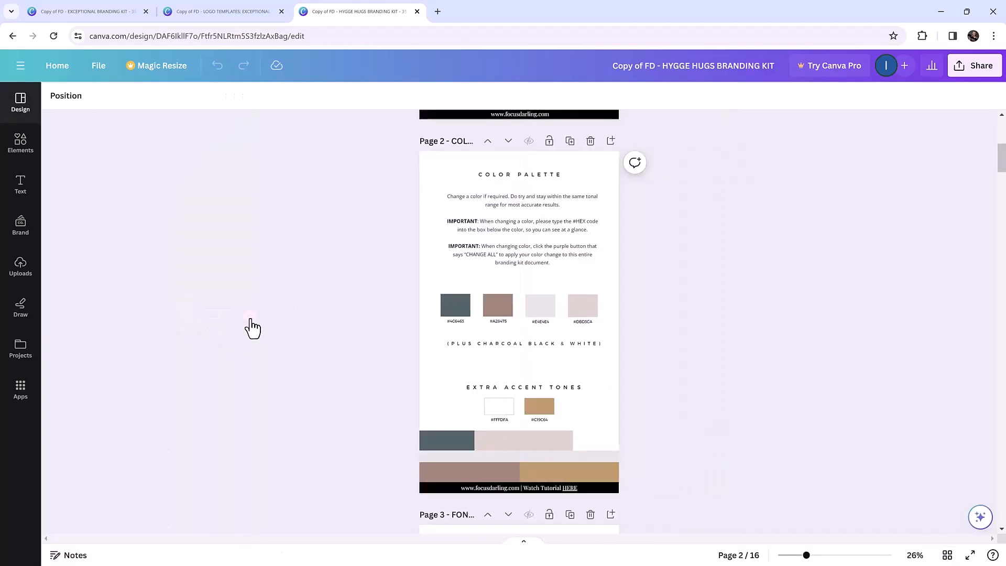
Compare the colour palette pages of the Exceptional and Hygge Hugs branding kits, including swatches, accent tones and colour bands.
{"action": "left_click", "coordinate": [248, 14]}
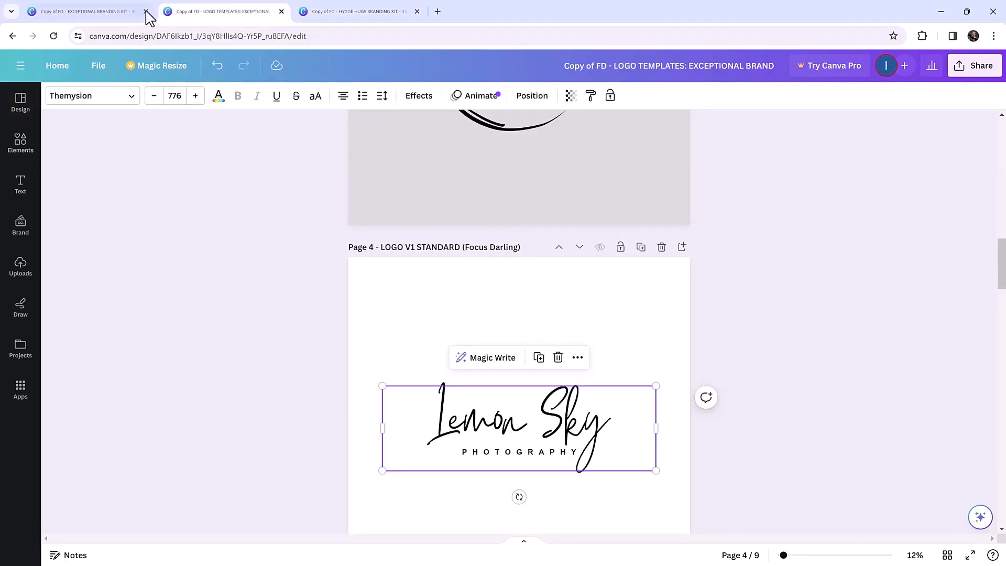
{"action": "left_click", "coordinate": [108, 15]}
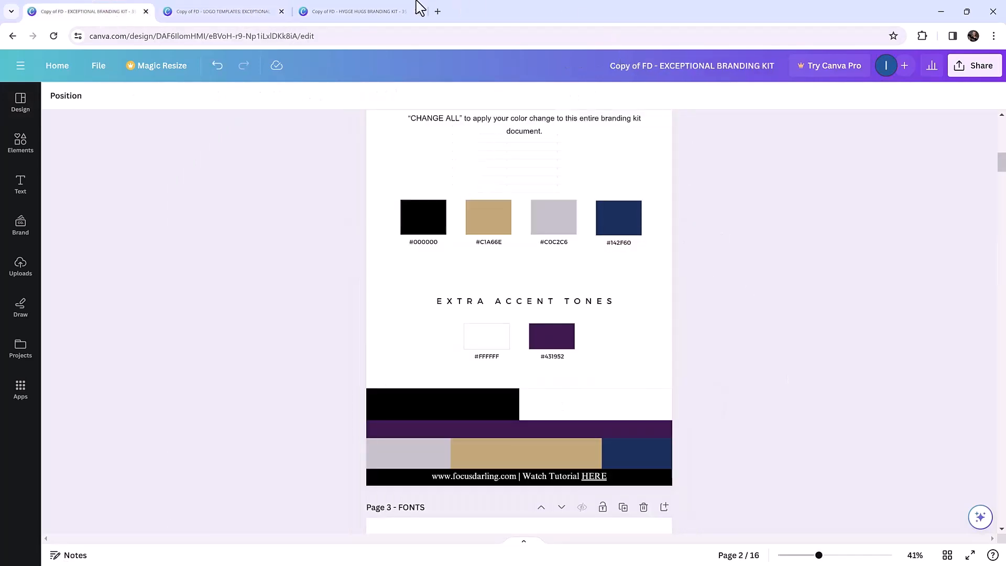
{"action": "left_click", "coordinate": [367, 11]}
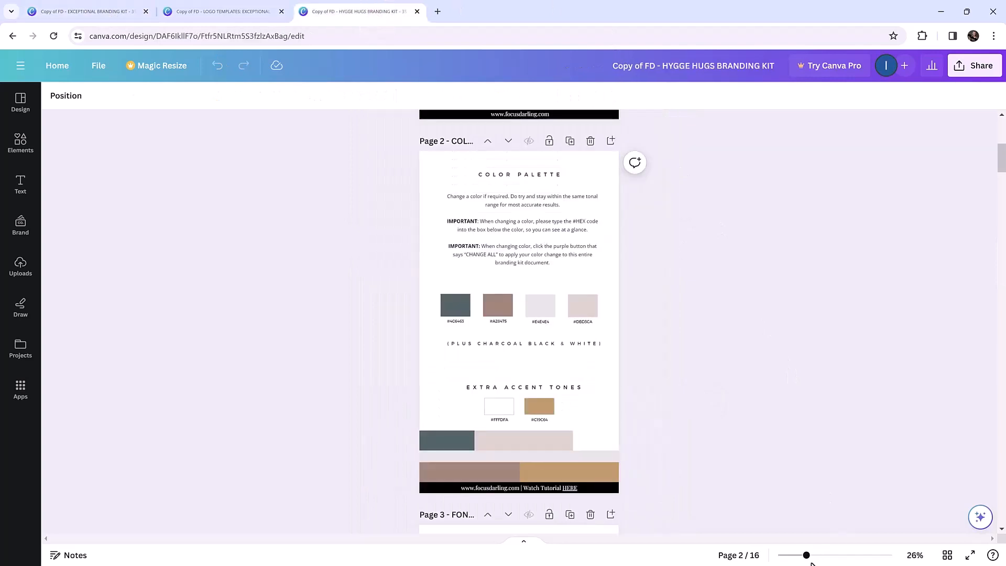
{"action": "left_click_drag", "start_coordinate": [807, 555], "coordinate": [819, 556]}
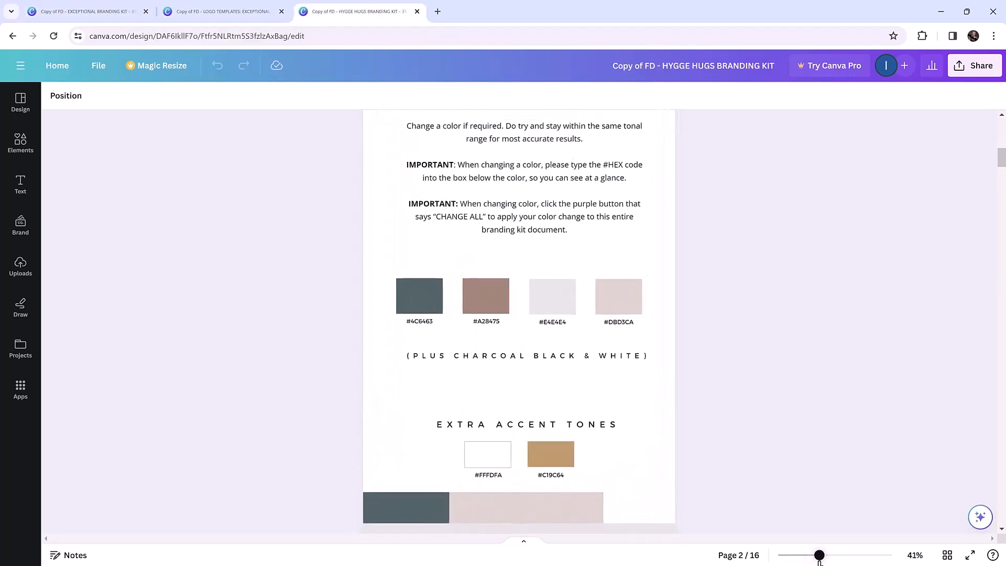
{"action": "left_click", "coordinate": [108, 13]}
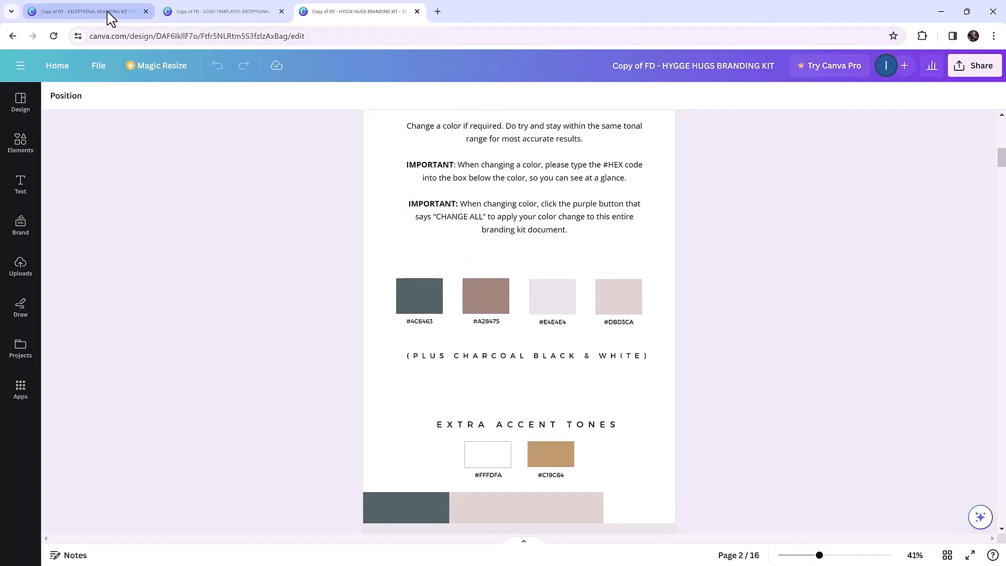
{"action": "scroll", "coordinate": [703, 304], "scroll_direction": "up", "scroll_amount": 2}
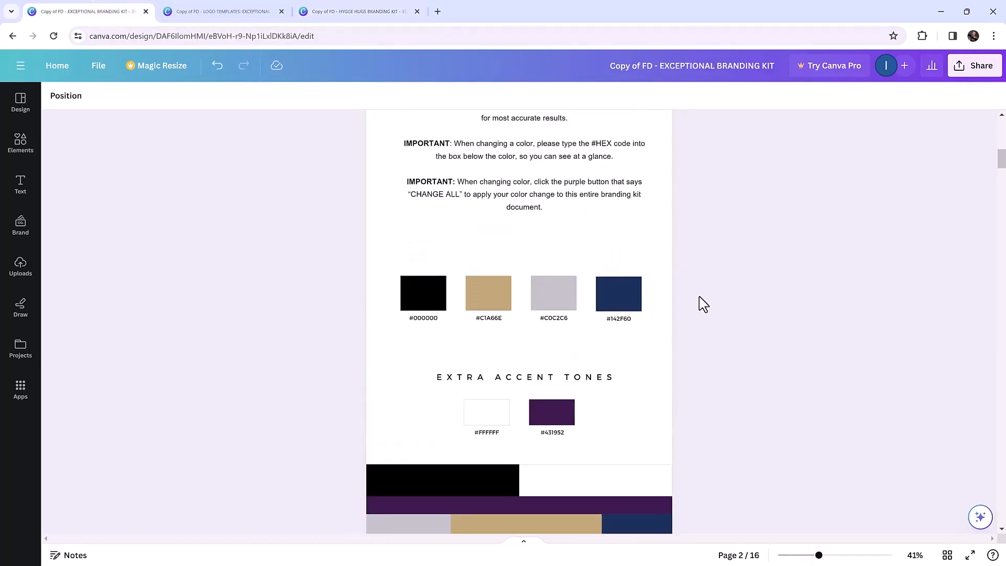
{"action": "scroll", "coordinate": [703, 304], "scroll_direction": "down", "scroll_amount": 2}
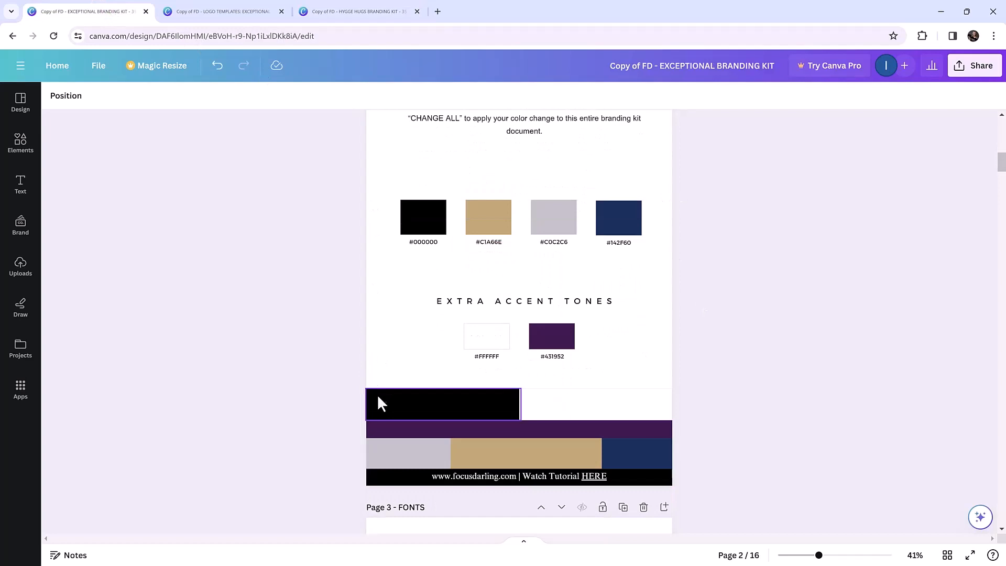
{"action": "left_click", "coordinate": [326, 7]}
{"action": "scroll", "coordinate": [723, 278], "scroll_direction": "down", "scroll_amount": 1}
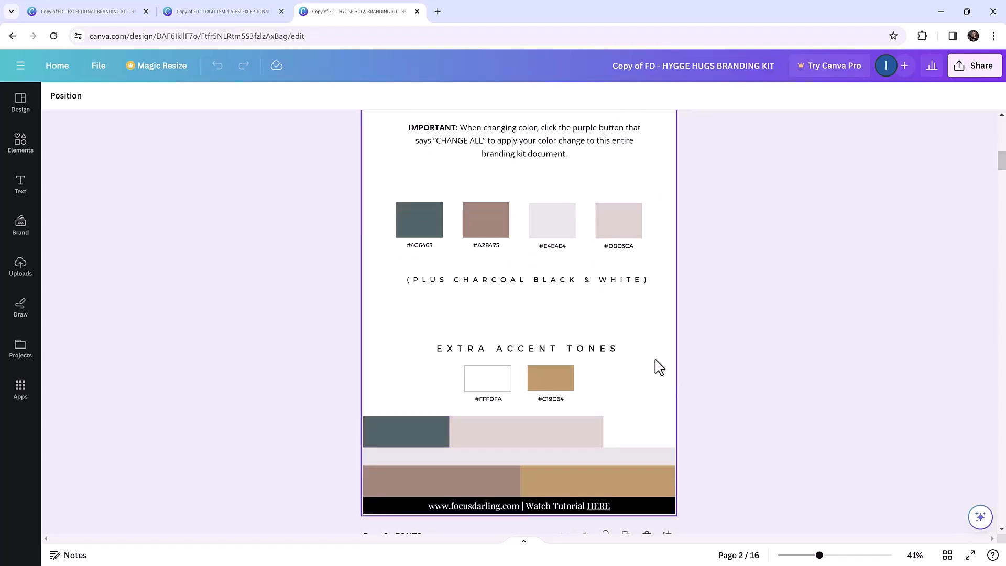
{"action": "left_click", "coordinate": [117, 12]}
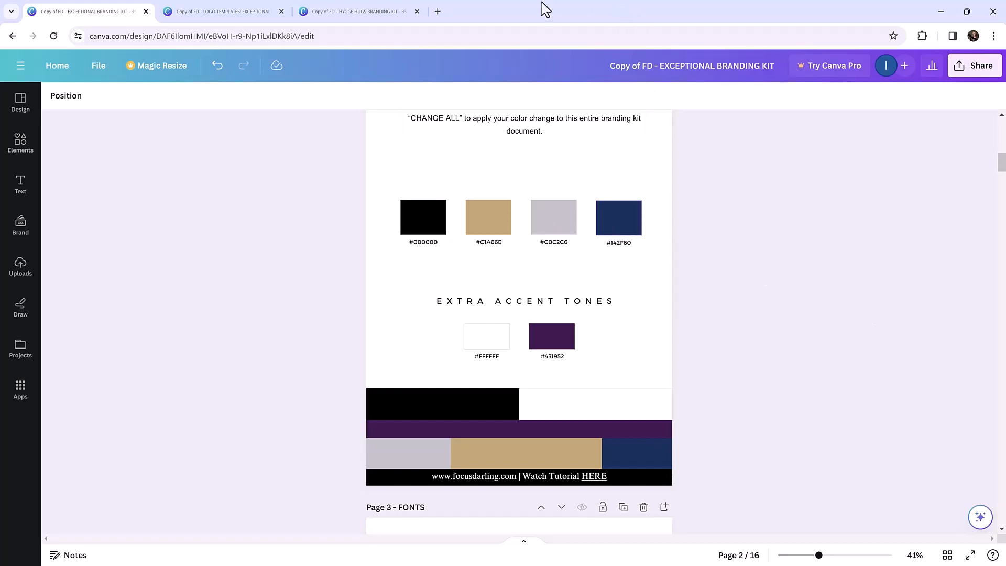
{"action": "left_click", "coordinate": [328, 5]}
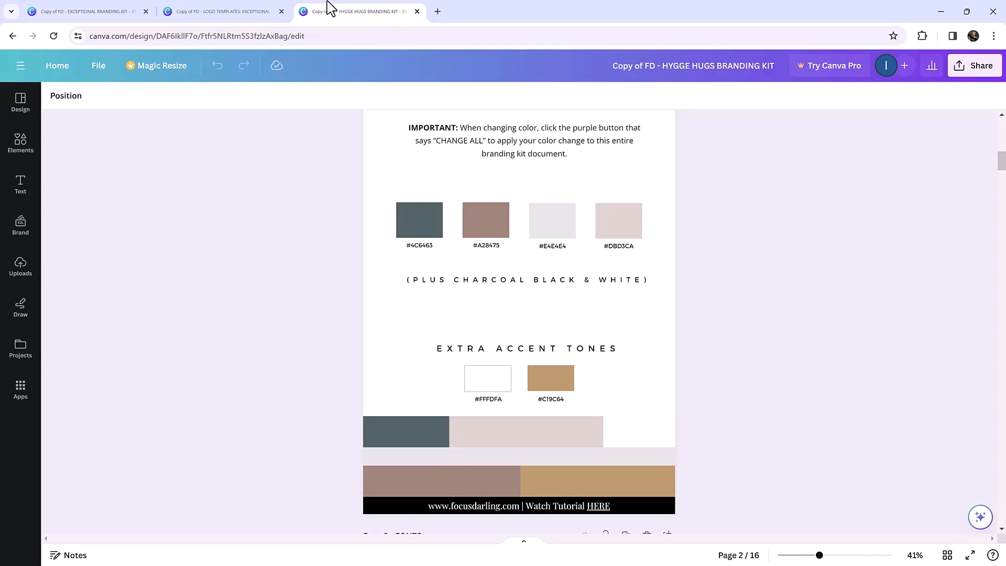
Compare the Fonts pages of the Exceptional and Hygge Hugs kits, including the heading, accent and body fonts.
{"action": "left_click", "coordinate": [102, 7]}
{"action": "scroll", "coordinate": [778, 306], "scroll_direction": "down", "scroll_amount": 7}
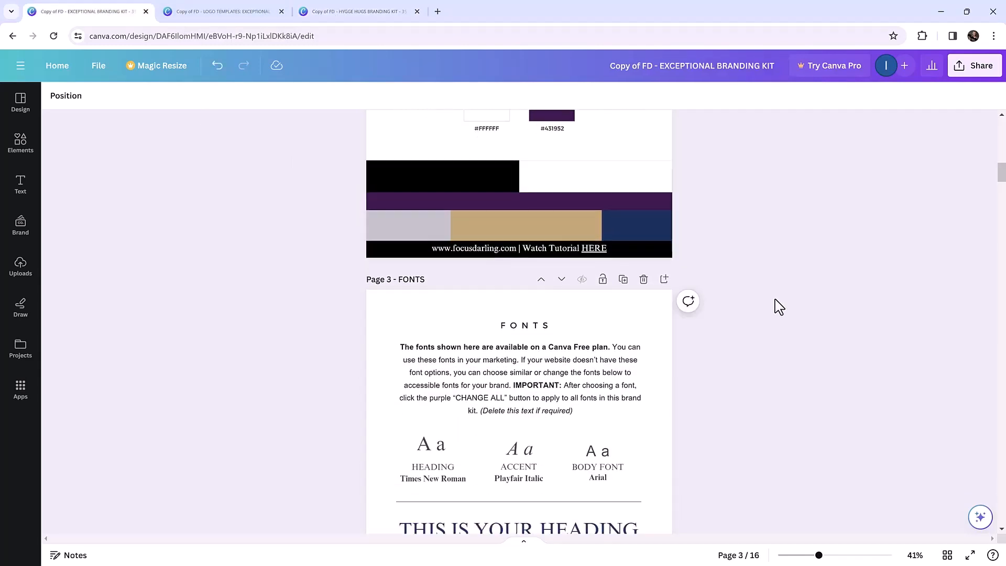
{"action": "scroll", "coordinate": [778, 306], "scroll_direction": "down", "scroll_amount": 2}
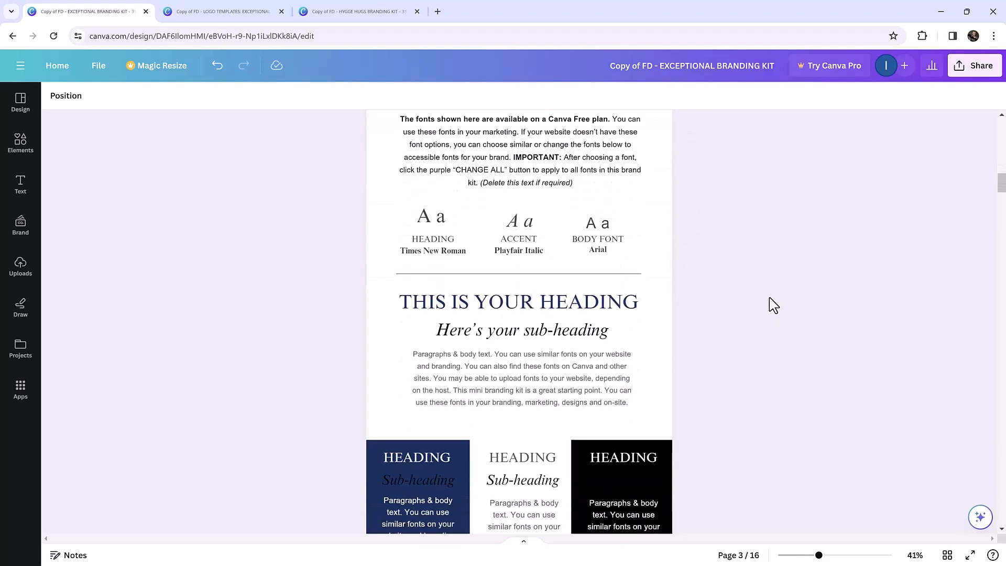
{"action": "left_click", "coordinate": [348, 10]}
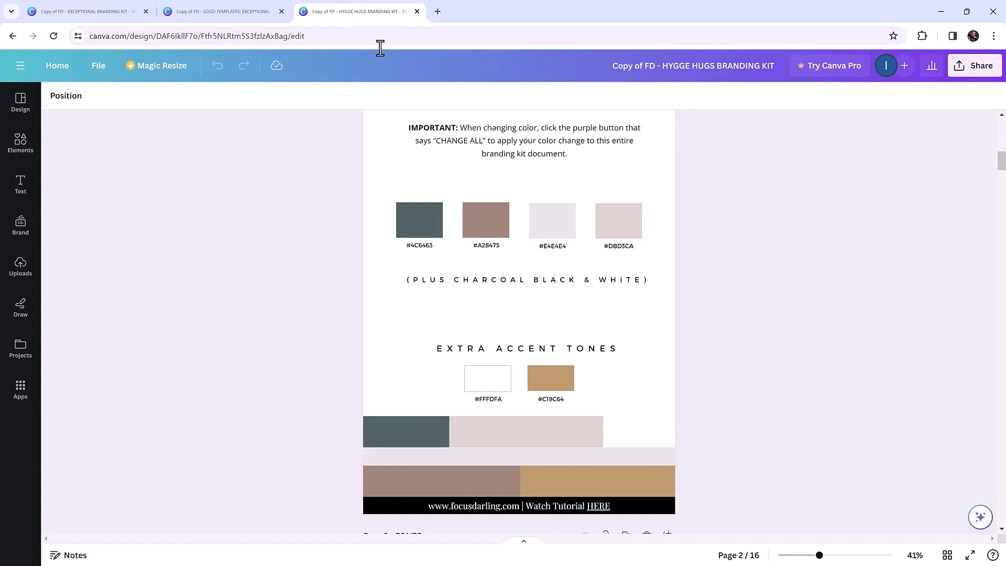
{"action": "scroll", "coordinate": [822, 335], "scroll_direction": "down", "scroll_amount": 6}
{"action": "scroll", "coordinate": [817, 329], "scroll_direction": "down", "scroll_amount": 3}
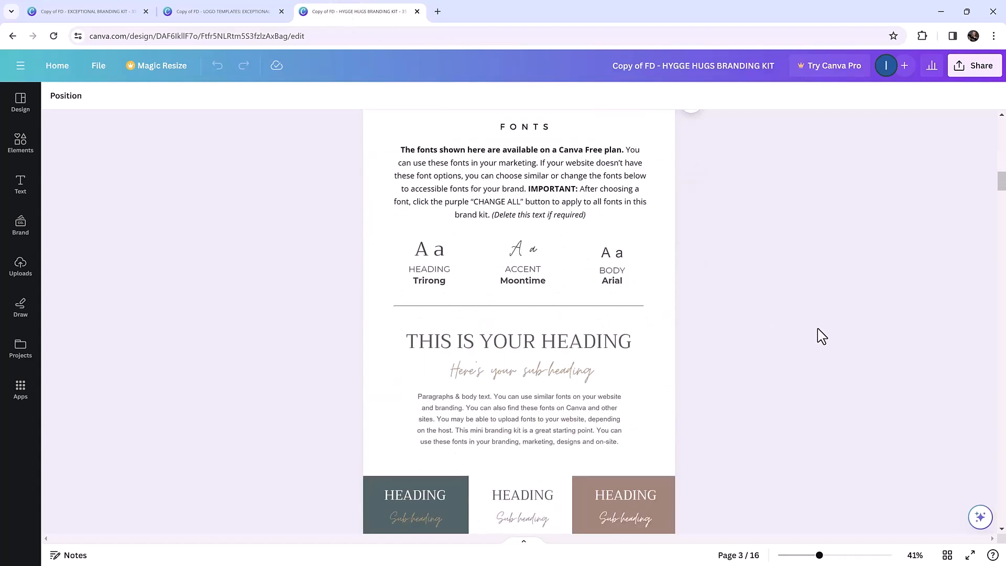
{"action": "left_click", "coordinate": [90, 9]}
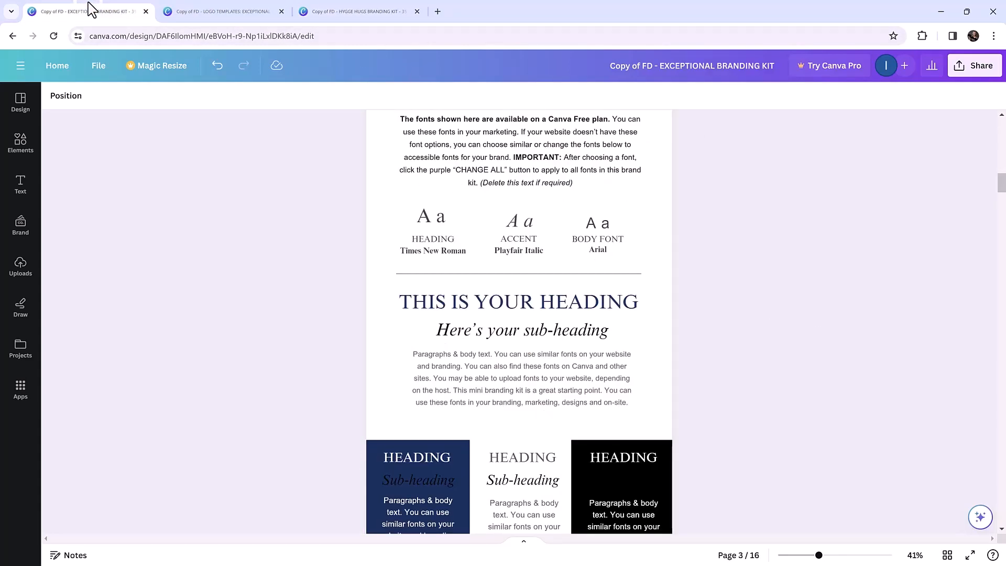
{"action": "left_click", "coordinate": [358, 11]}
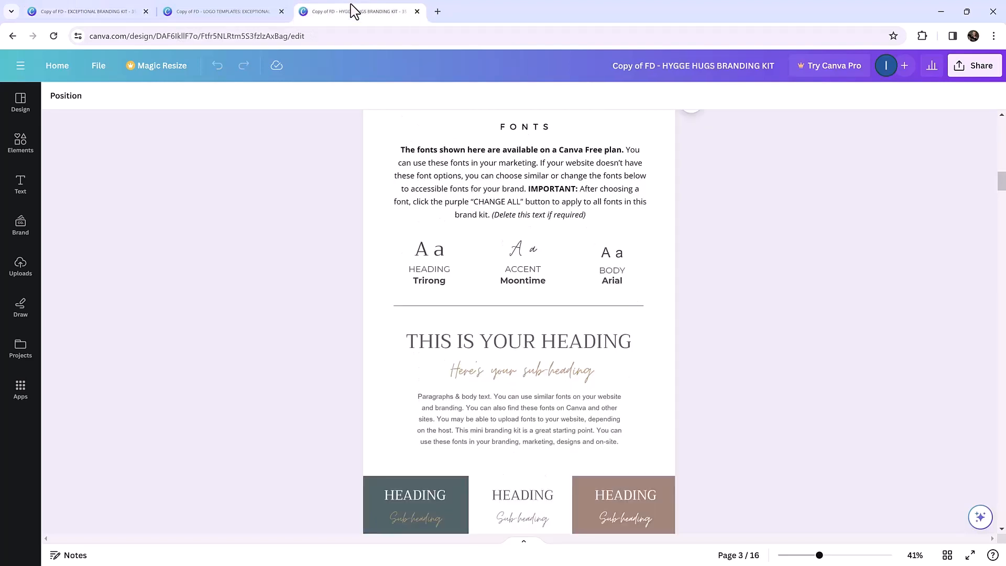
{"action": "left_click", "coordinate": [94, 9]}
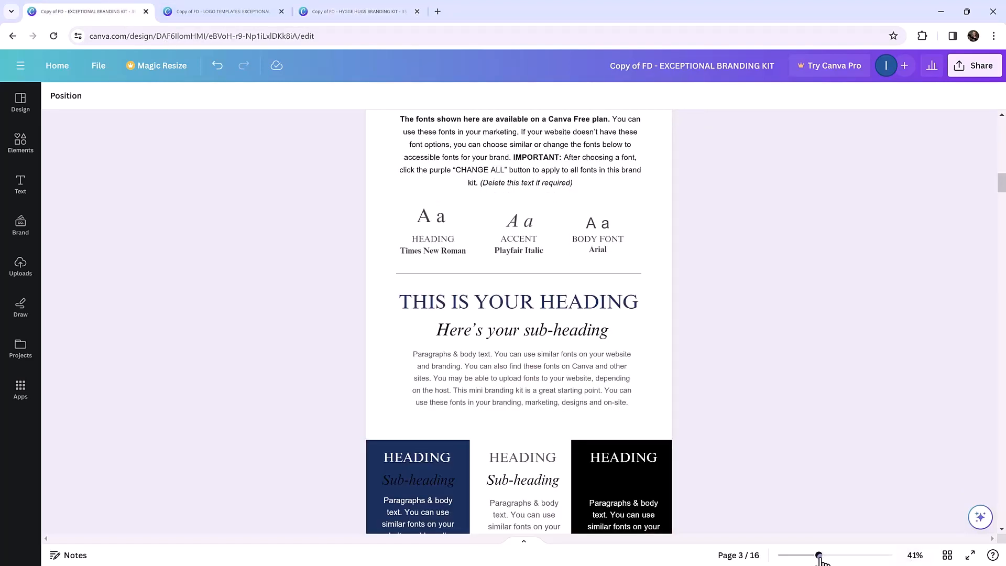
Try a red #FF0000 fill on the first colour palette swatch of the Exceptional kit and return it to black #000000.
{"action": "left_click_drag", "start_coordinate": [818, 556], "coordinate": [817, 555]}
{"action": "scroll", "coordinate": [743, 403], "scroll_direction": "up", "scroll_amount": 8}
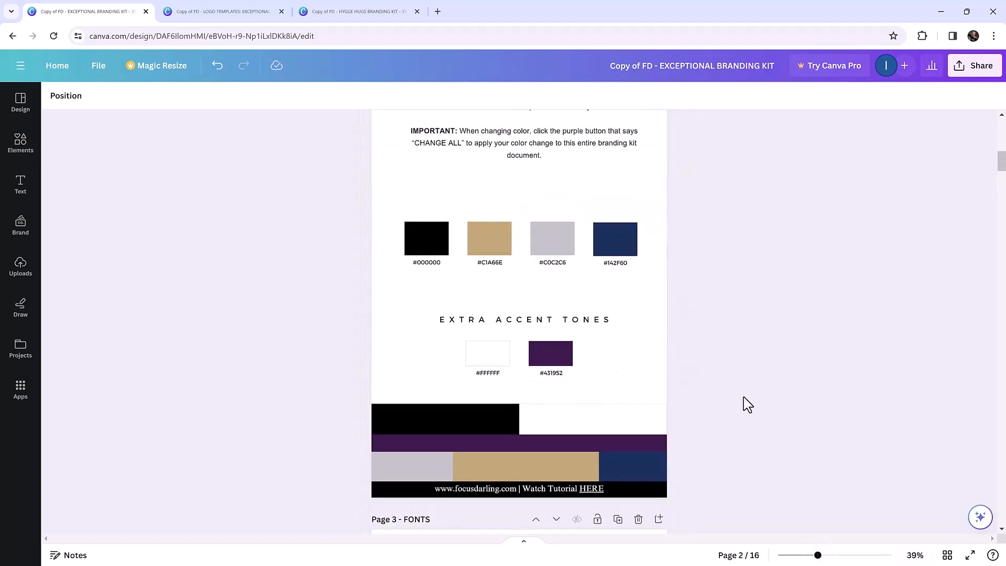
{"action": "scroll", "coordinate": [747, 404], "scroll_direction": "up", "scroll_amount": 3}
{"action": "scroll", "coordinate": [744, 405], "scroll_direction": "down", "scroll_amount": 2}
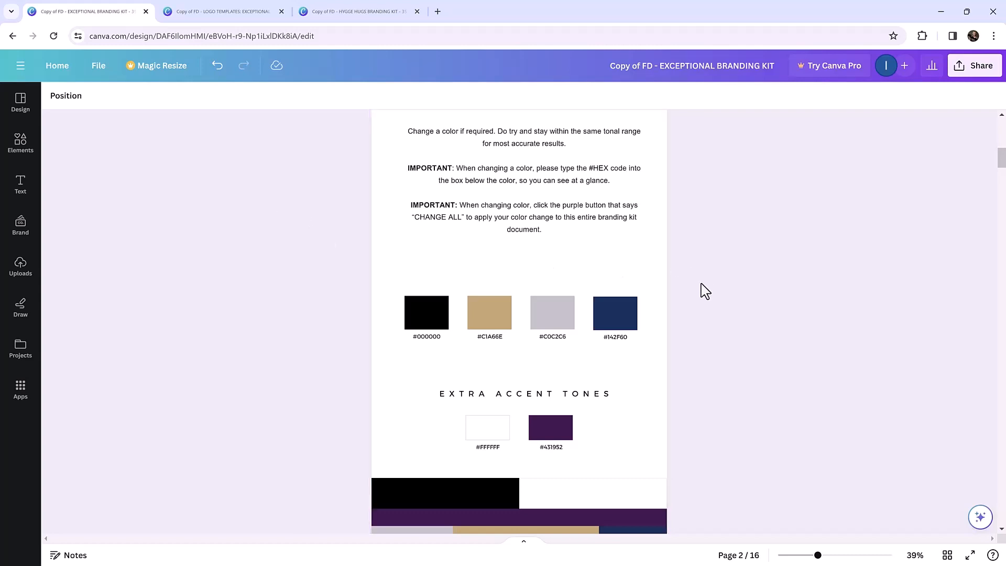
{"action": "left_click", "coordinate": [421, 313]}
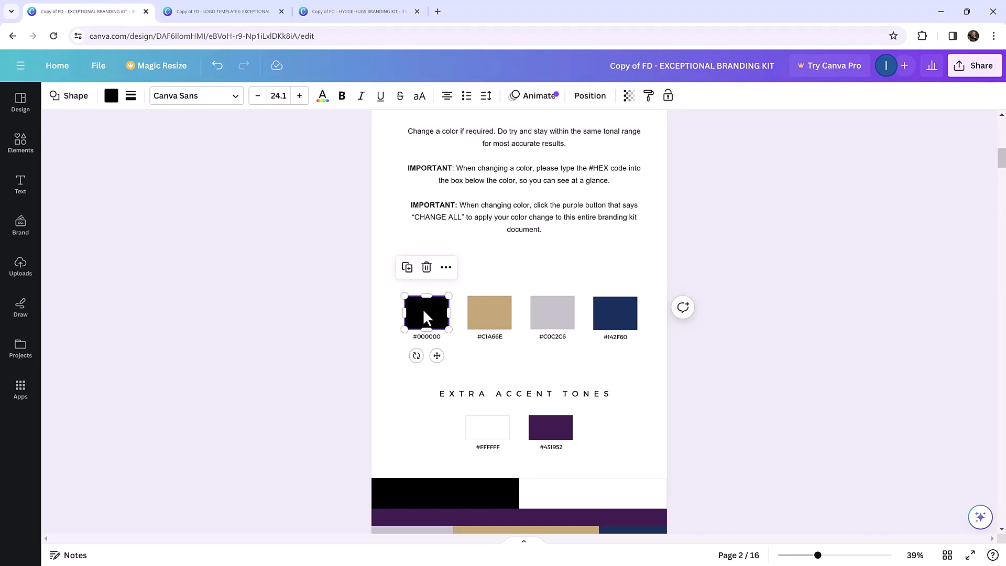
{"action": "left_click", "coordinate": [112, 96]}
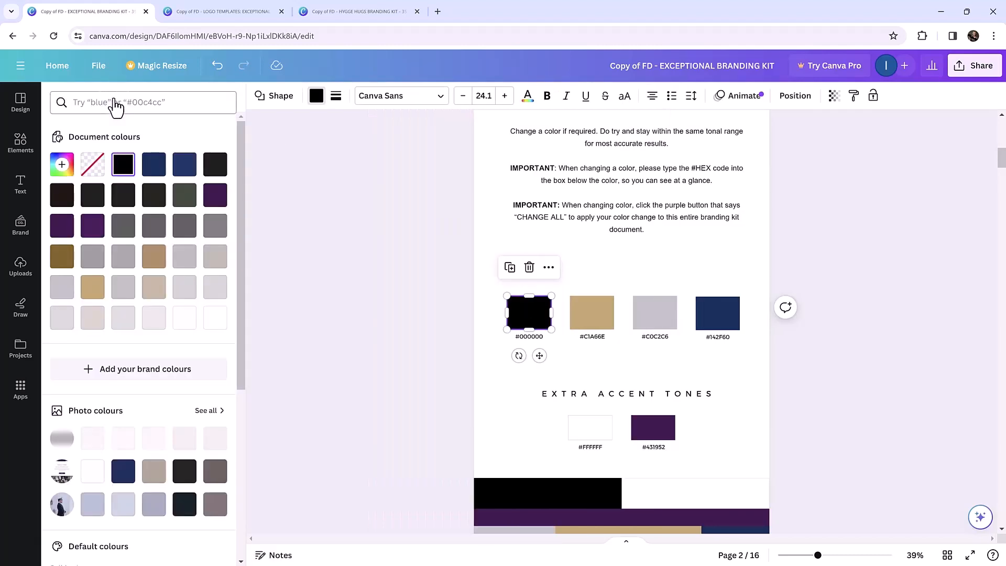
{"action": "left_click", "coordinate": [62, 164]}
{"action": "left_click_drag", "start_coordinate": [116, 281], "coordinate": [272, 222]}
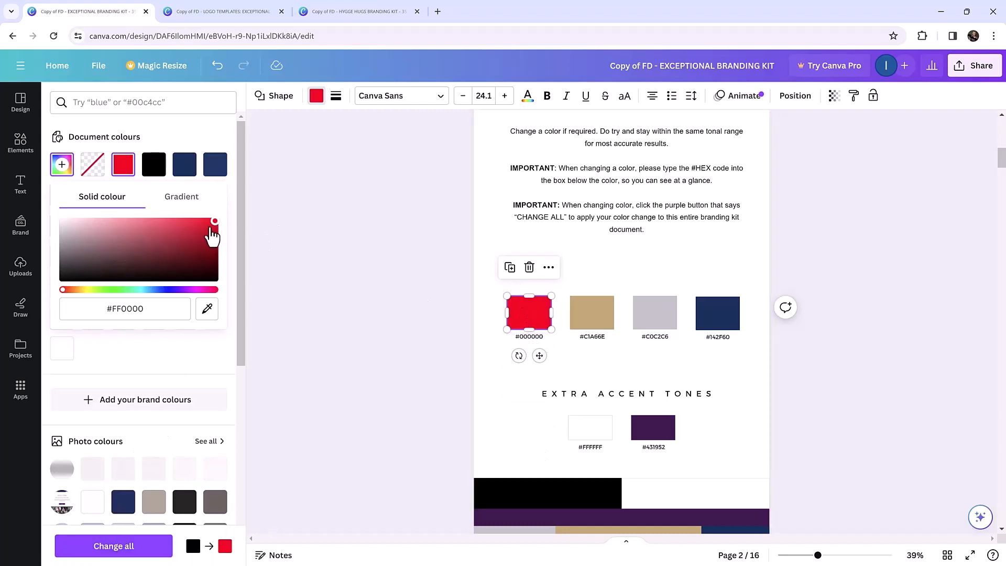
{"action": "left_click_drag", "start_coordinate": [216, 230], "coordinate": [56, 287]}
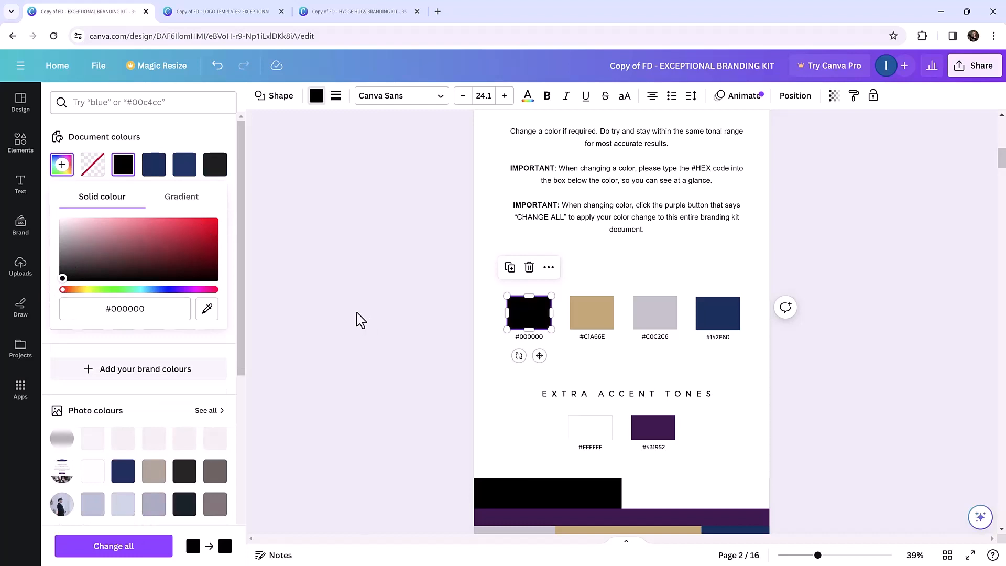
{"action": "left_click", "coordinate": [355, 317]}
Try muted red-brown fills on the first colour palette swatch and settle on dark grey #3B3B3B.
{"action": "left_click", "coordinate": [419, 319]}
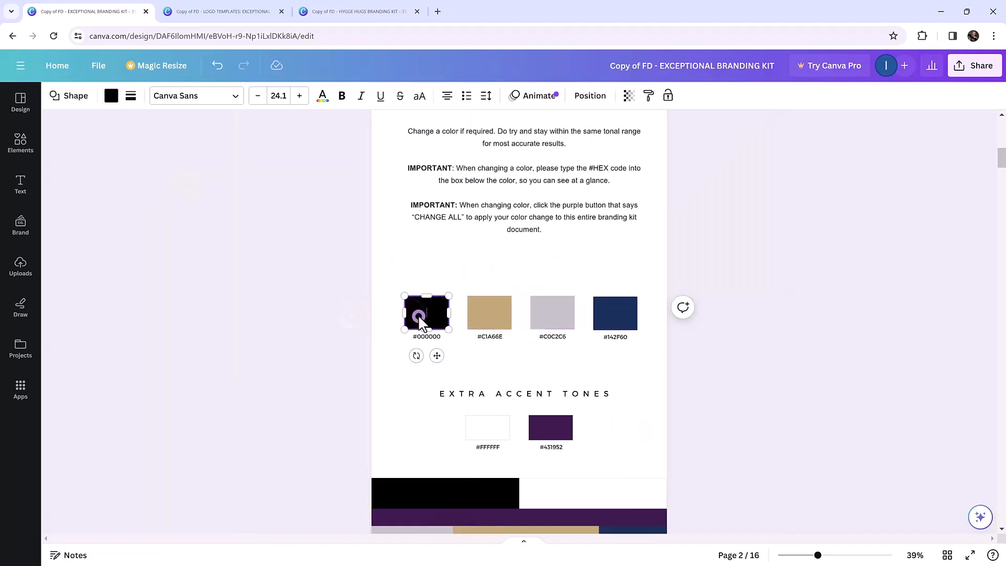
{"action": "left_click", "coordinate": [111, 100]}
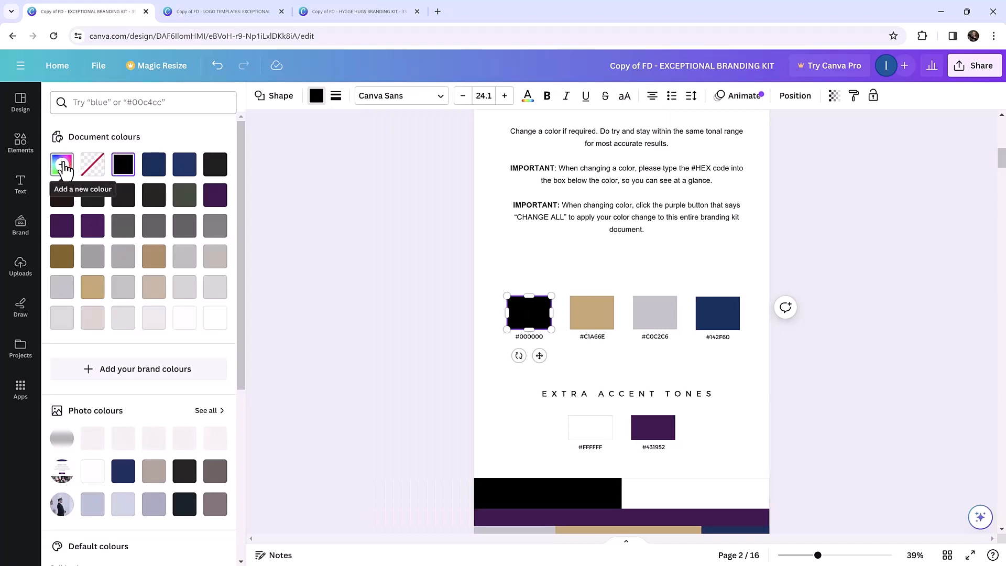
{"action": "left_click", "coordinate": [64, 165]}
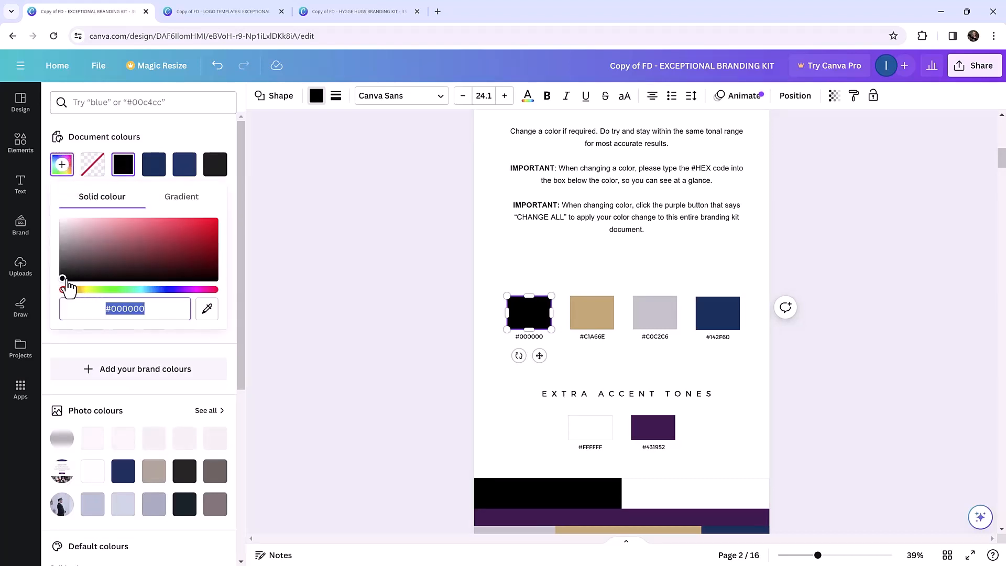
{"action": "left_click", "coordinate": [65, 278]}
{"action": "left_click_drag", "start_coordinate": [66, 278], "coordinate": [128, 247]}
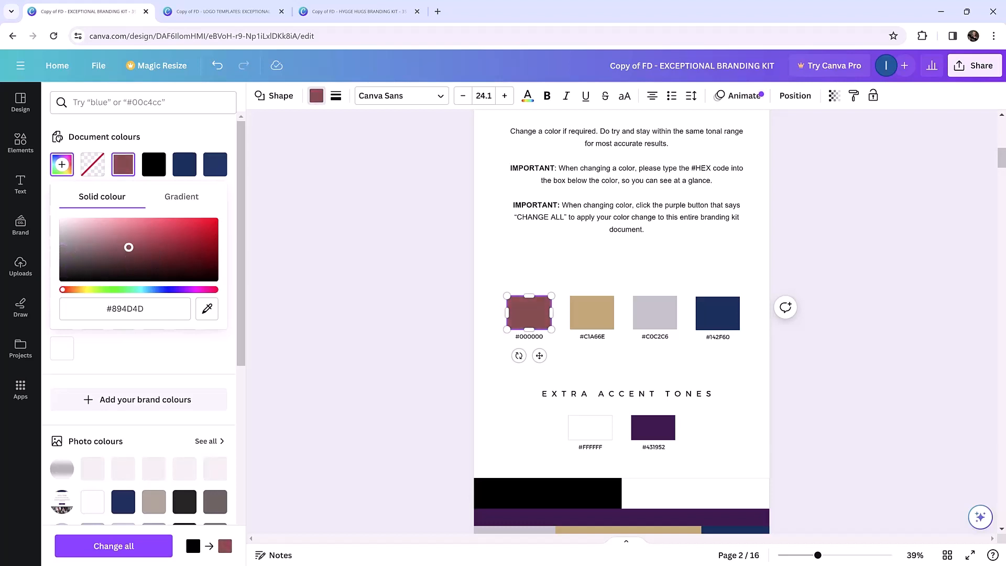
{"action": "left_click_drag", "start_coordinate": [98, 290], "coordinate": [46, 299]}
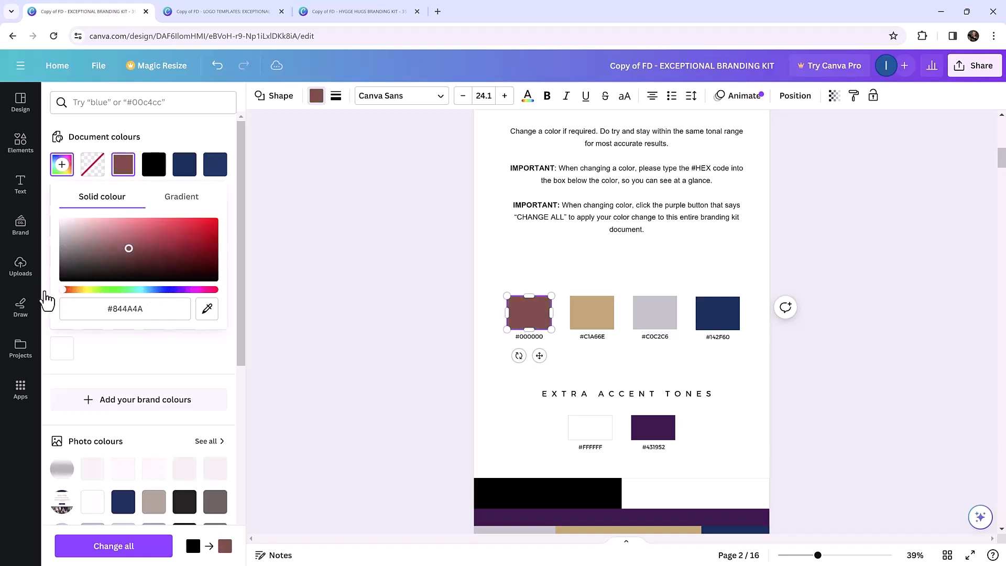
{"action": "left_click_drag", "start_coordinate": [129, 249], "coordinate": [59, 275]}
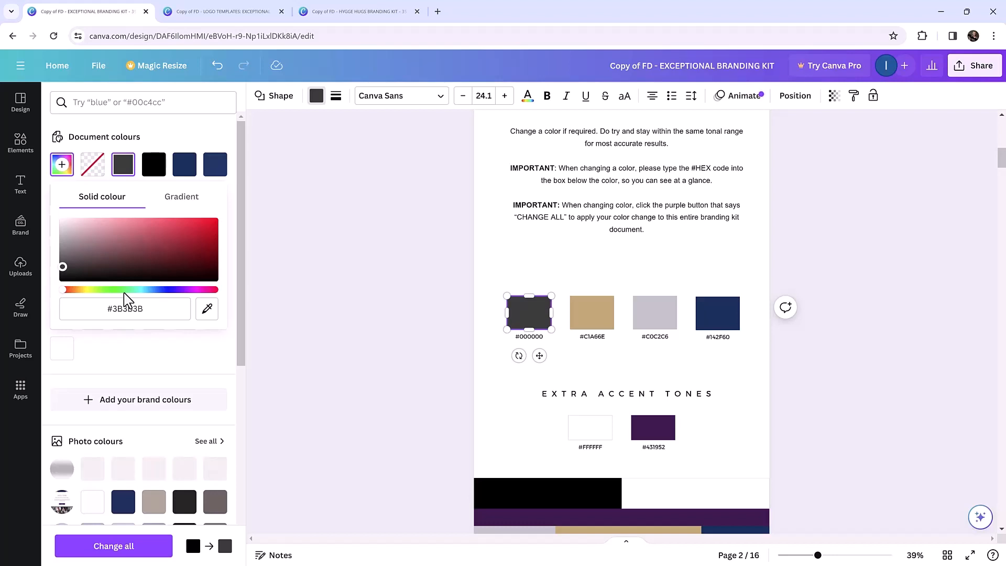
Copy the hex code #3B3B3B of the first palette swatch's dark grey fill.
{"action": "left_click", "coordinate": [160, 312]}
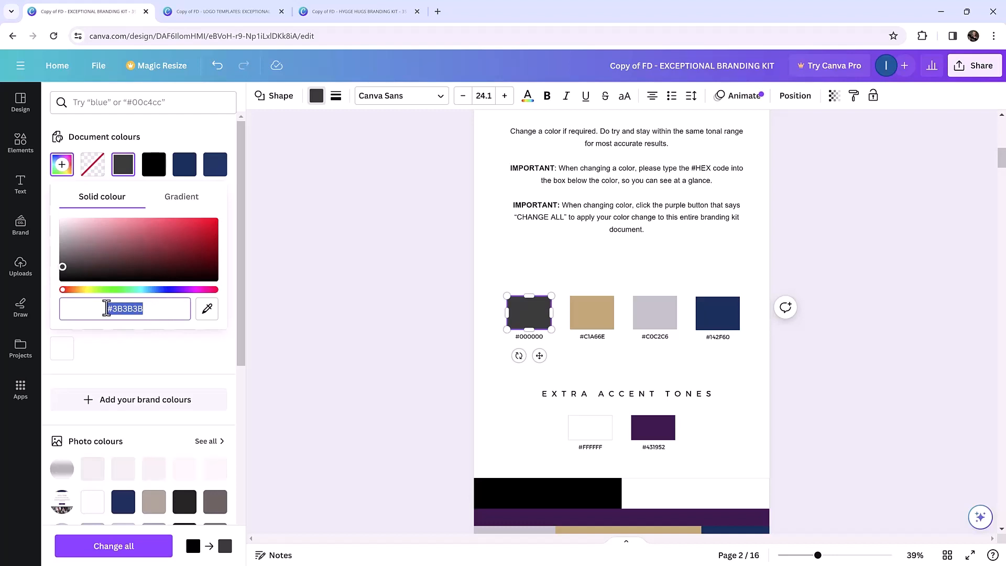
{"action": "right_click", "coordinate": [133, 309]}
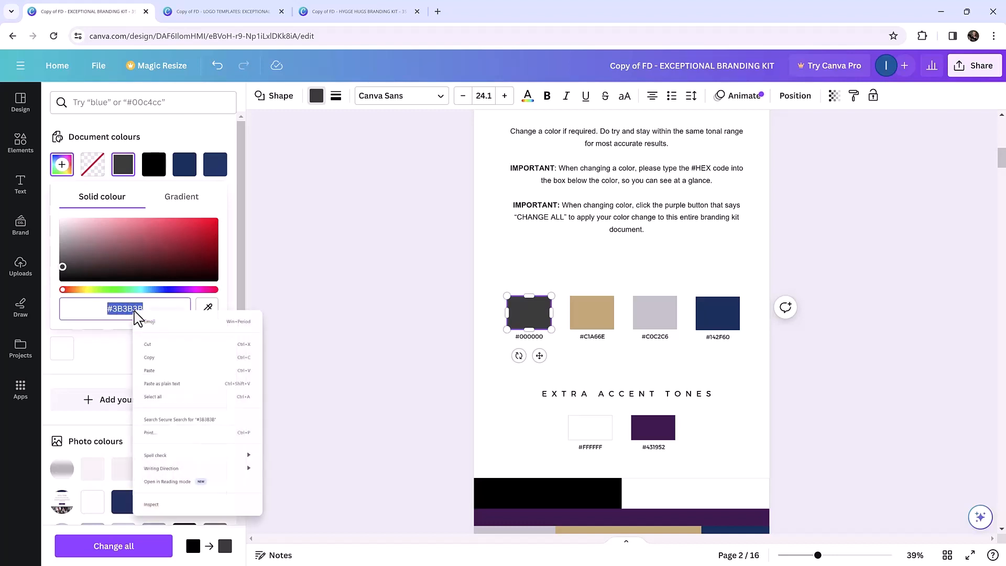
{"action": "left_click", "coordinate": [151, 357]}
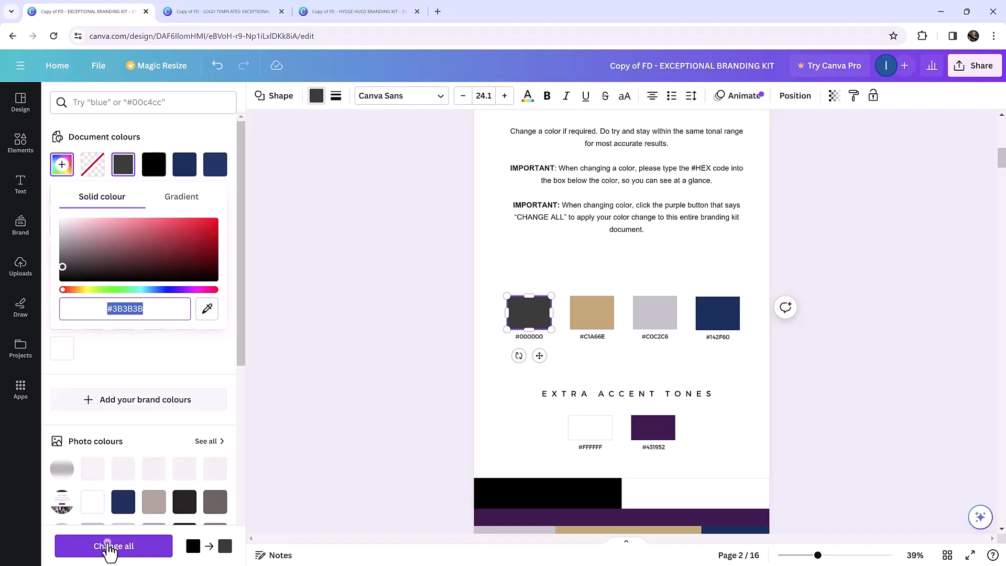
Try applying the dark grey across all pages of the kit, and undo the change.
{"action": "left_click", "coordinate": [109, 548]}
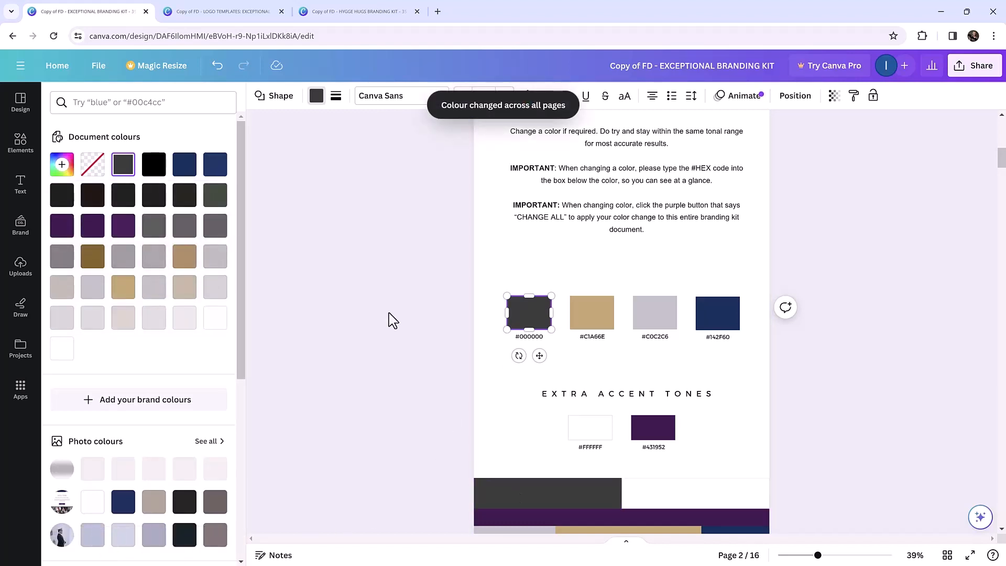
{"action": "left_click", "coordinate": [217, 67]}
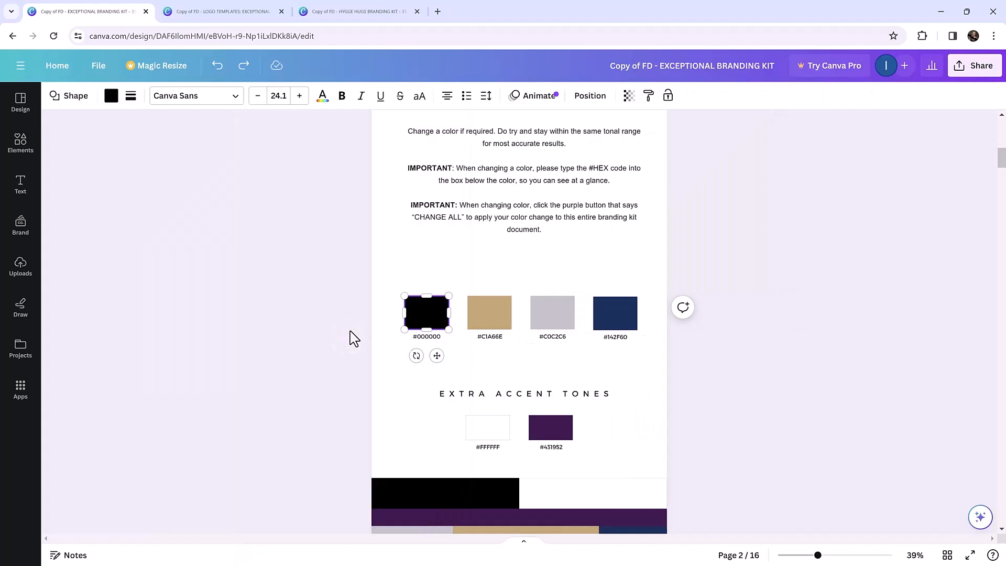
{"action": "left_click", "coordinate": [358, 333]}
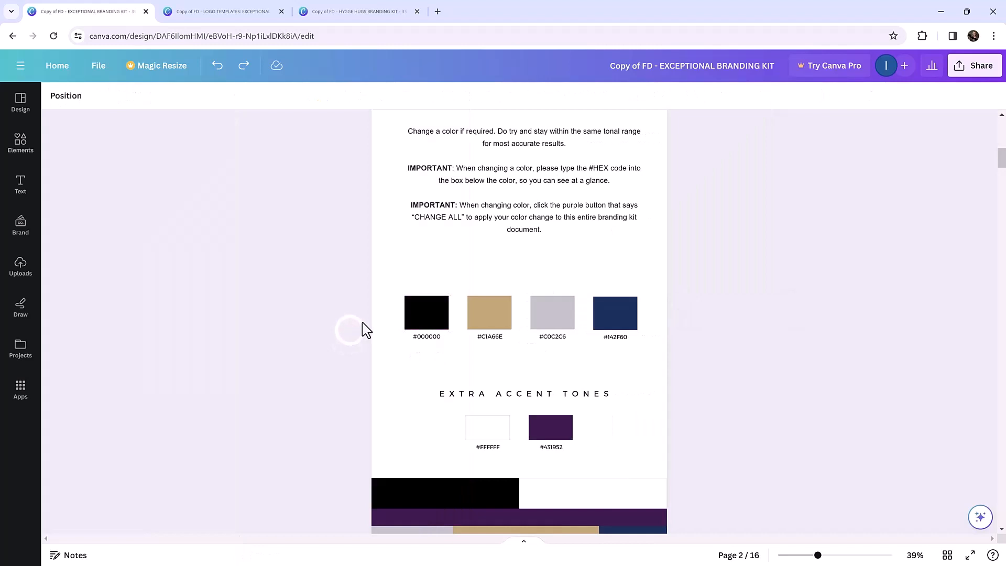
Set the first palette swatch's fill to red #F10000 and apply the colour change across the whole document.
{"action": "left_click", "coordinate": [415, 314]}
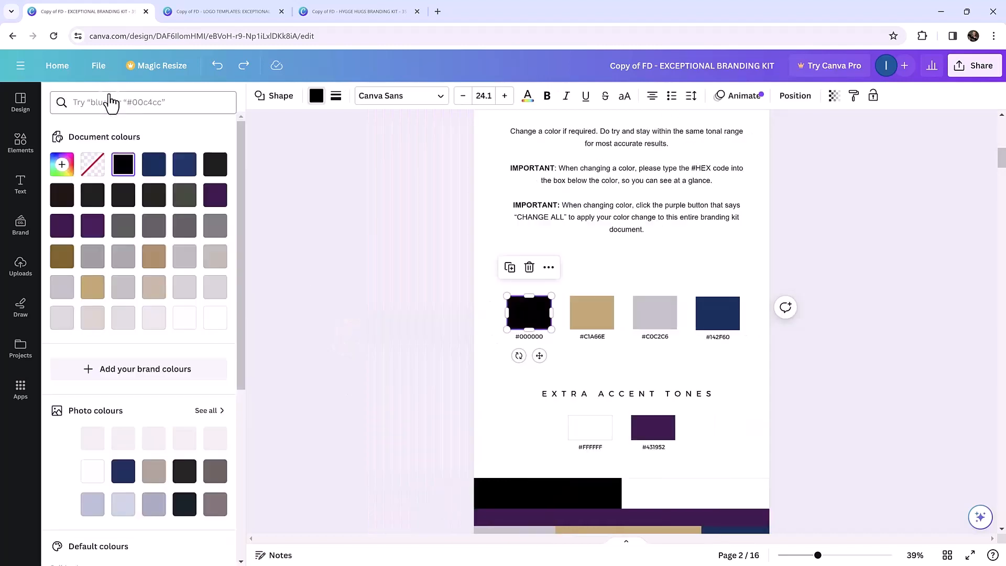
{"action": "left_click", "coordinate": [111, 95]}
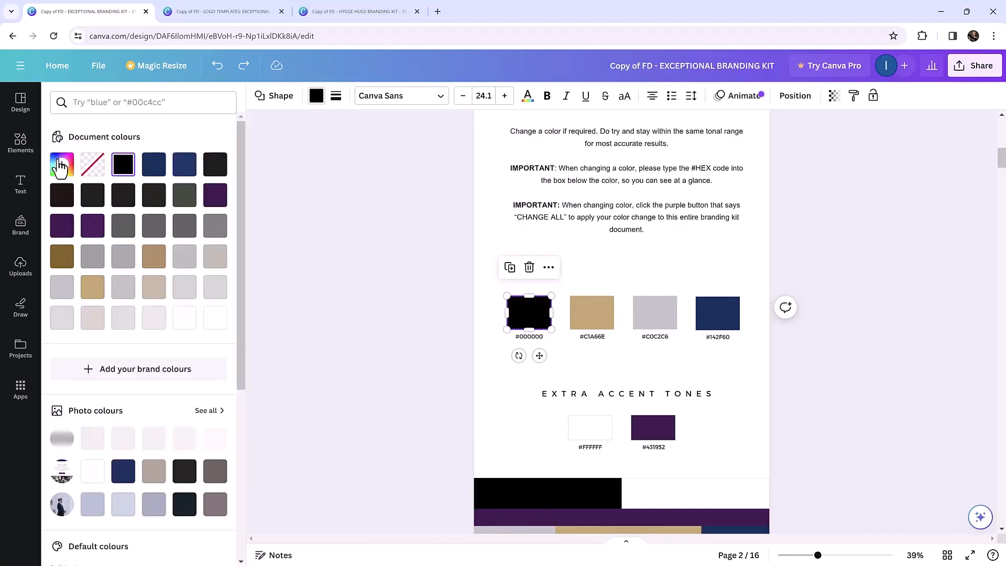
{"action": "left_click", "coordinate": [61, 166]}
{"action": "left_click_drag", "start_coordinate": [86, 271], "coordinate": [214, 221]}
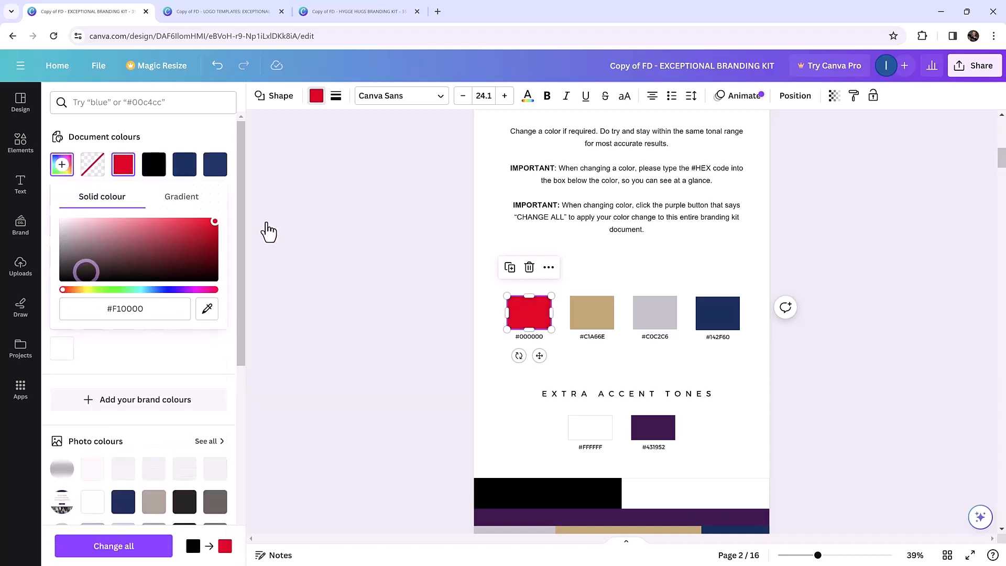
{"action": "left_click", "coordinate": [115, 548]}
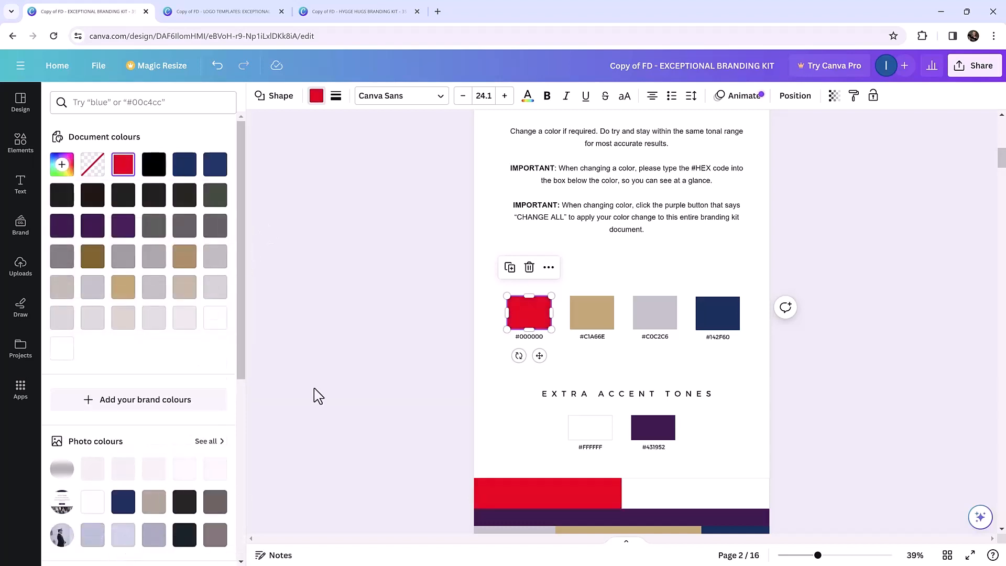
Examine how the red is applied on the kit's fonts, buttons, logo, mood board, icon, welcome and divider pages.
{"action": "scroll", "coordinate": [513, 432], "scroll_direction": "down", "scroll_amount": 2}
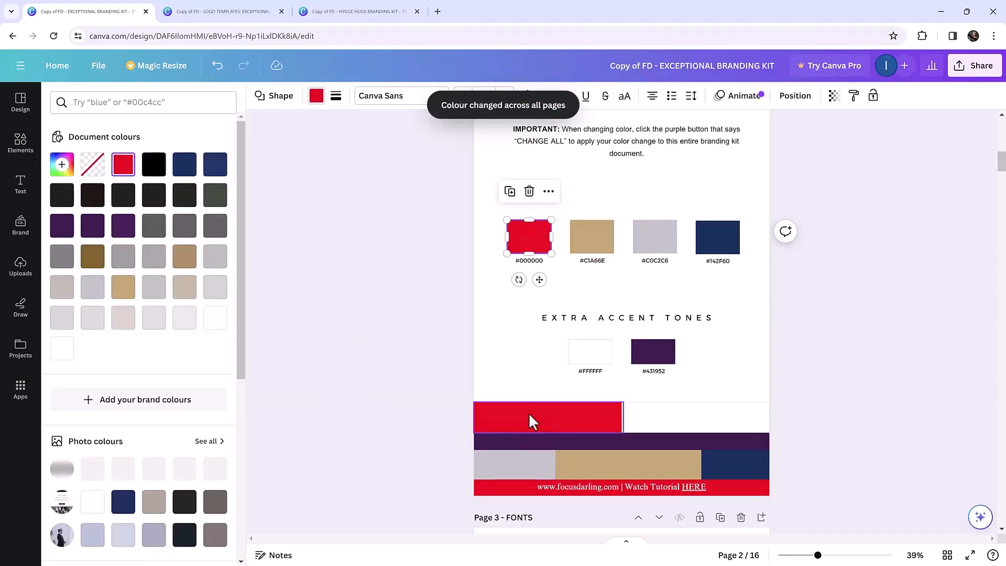
{"action": "scroll", "coordinate": [428, 379], "scroll_direction": "down", "scroll_amount": 3}
{"action": "scroll", "coordinate": [431, 379], "scroll_direction": "down", "scroll_amount": 10}
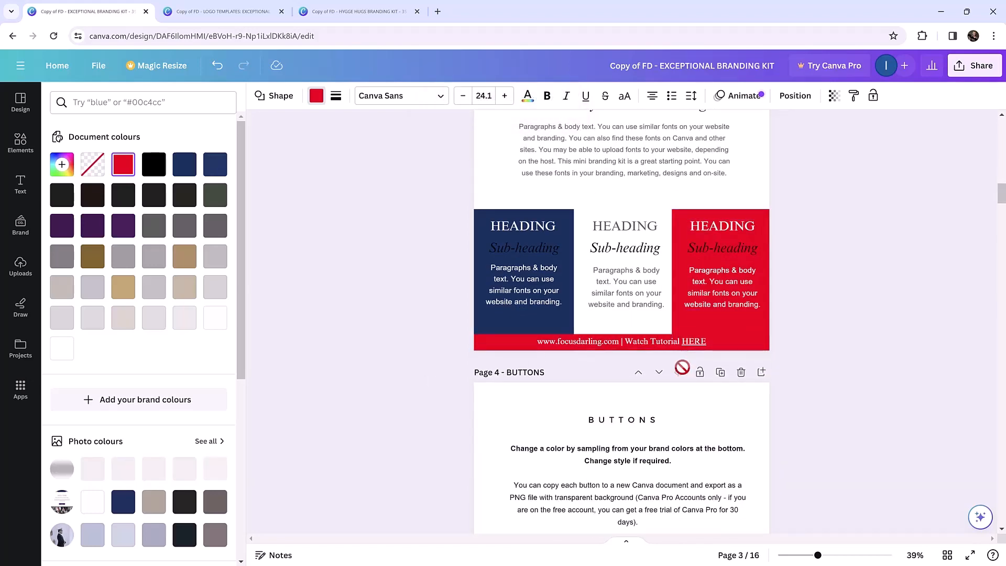
{"action": "scroll", "coordinate": [656, 384], "scroll_direction": "down", "scroll_amount": 6}
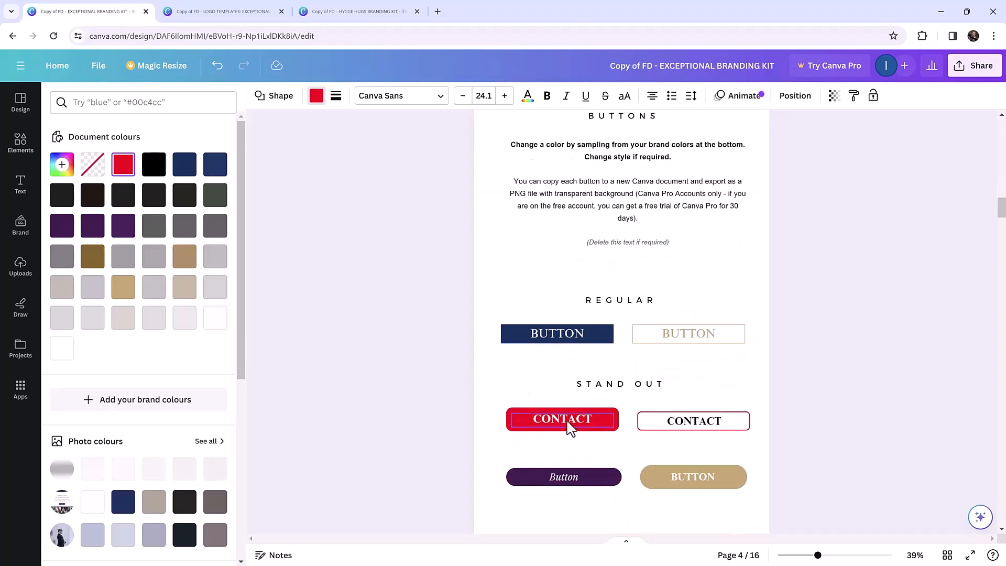
{"action": "scroll", "coordinate": [570, 418], "scroll_direction": "down", "scroll_amount": 3}
{"action": "scroll", "coordinate": [568, 413], "scroll_direction": "down", "scroll_amount": 9}
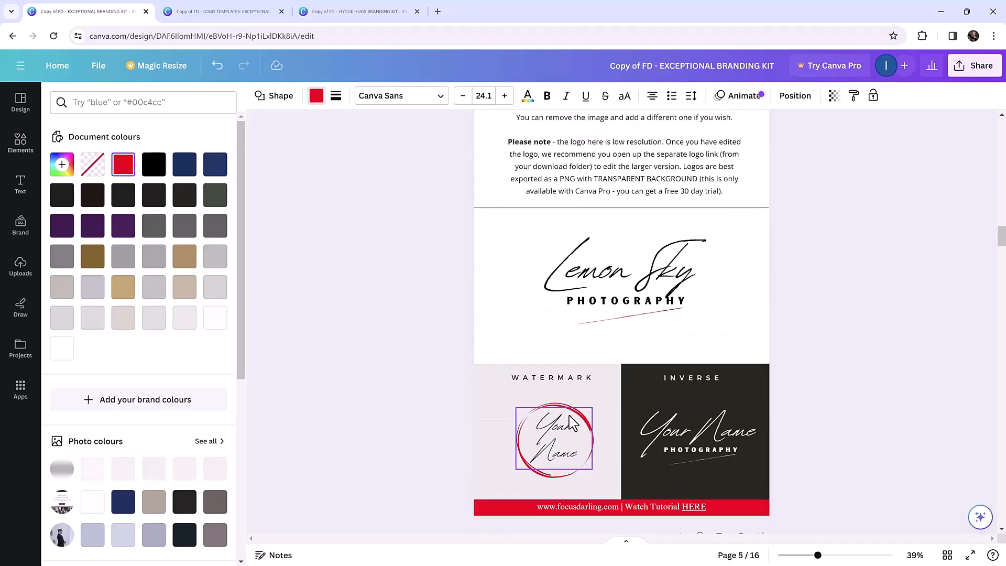
{"action": "scroll", "coordinate": [591, 456], "scroll_direction": "down", "scroll_amount": 13}
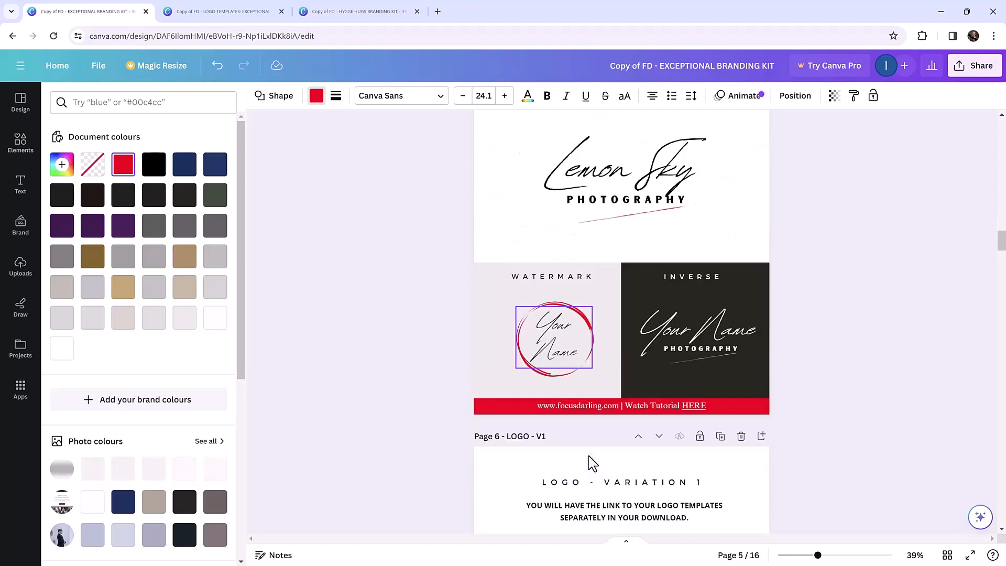
{"action": "scroll", "coordinate": [591, 453], "scroll_direction": "down", "scroll_amount": 15}
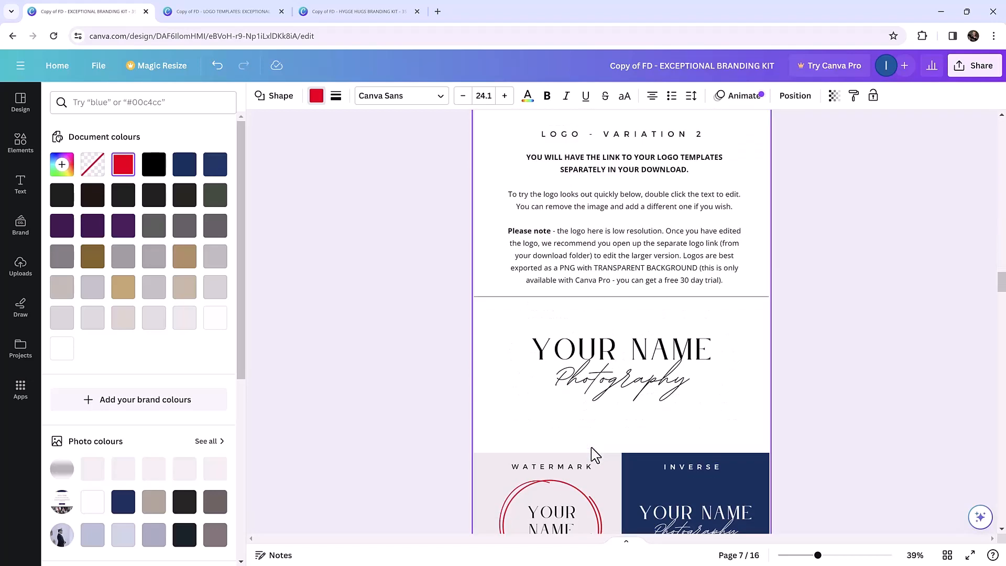
{"action": "scroll", "coordinate": [606, 359], "scroll_direction": "down", "scroll_amount": 15}
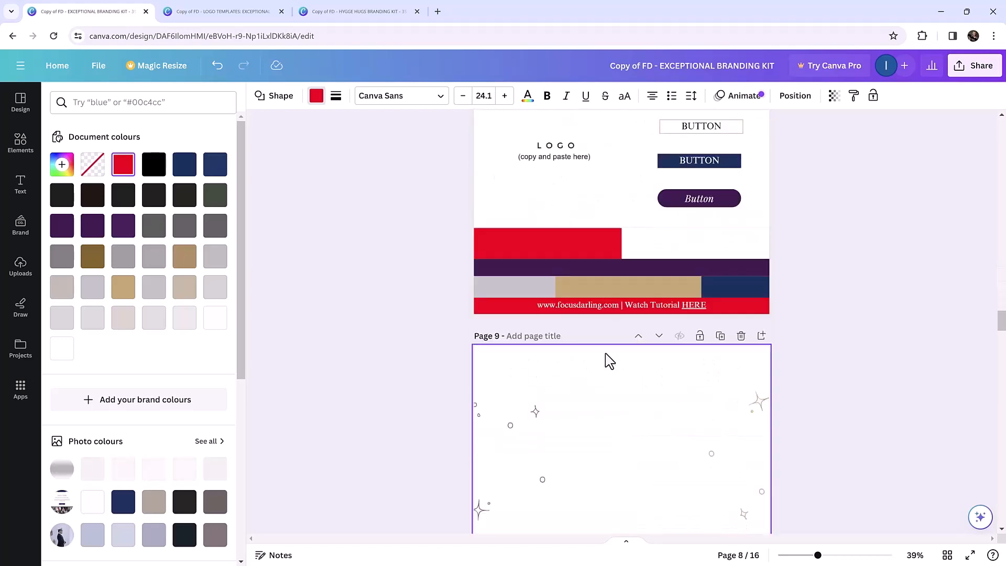
{"action": "scroll", "coordinate": [606, 351], "scroll_direction": "down", "scroll_amount": 5}
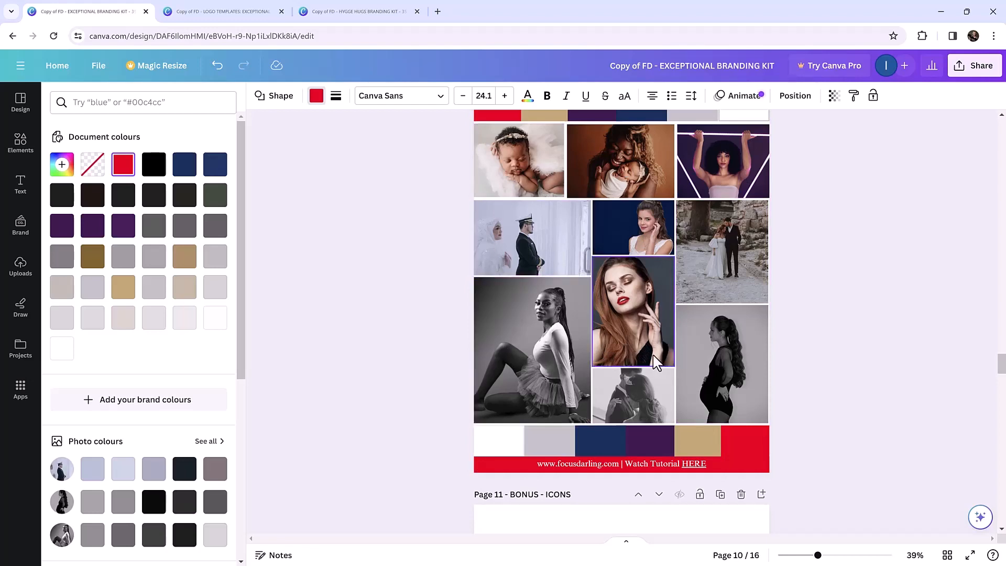
{"action": "scroll", "coordinate": [655, 361], "scroll_direction": "down", "scroll_amount": 10}
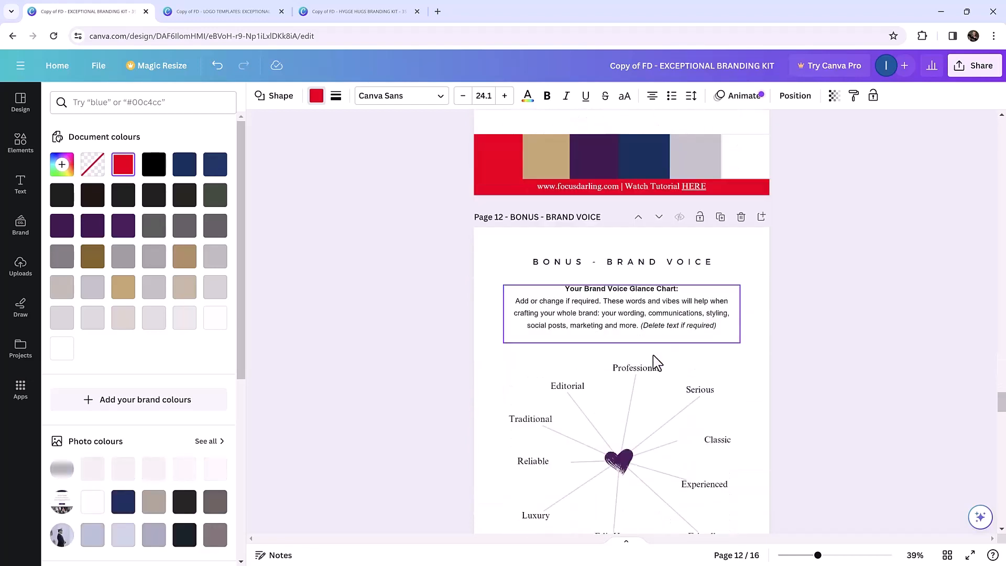
{"action": "scroll", "coordinate": [653, 354], "scroll_direction": "down", "scroll_amount": 10}
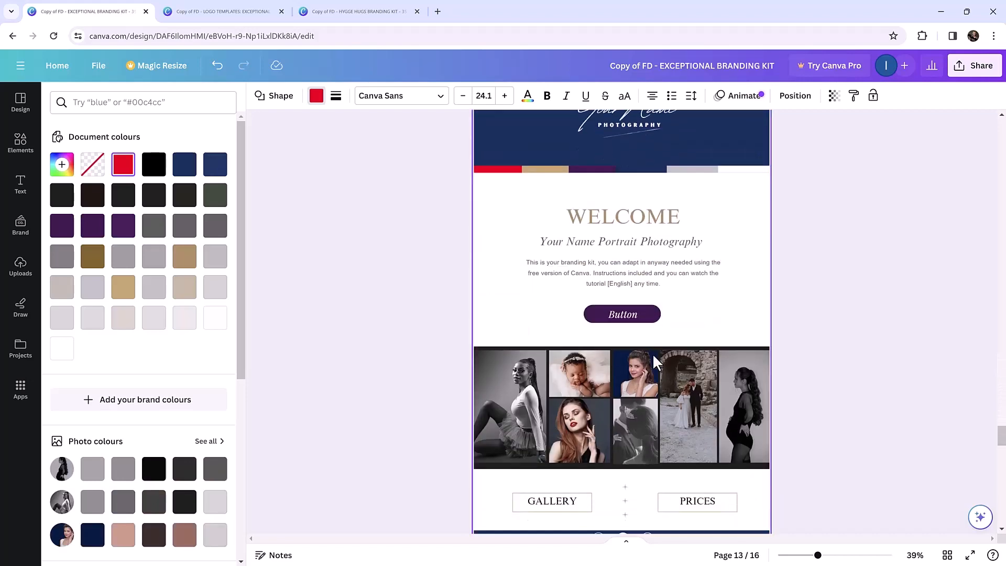
{"action": "scroll", "coordinate": [652, 354], "scroll_direction": "down", "scroll_amount": 5}
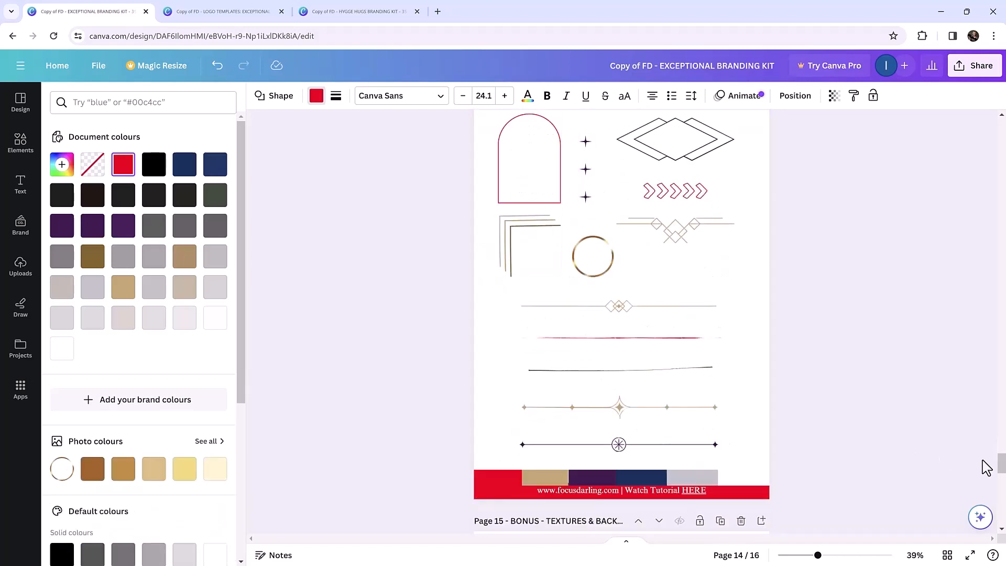
Return to the Color Palette page and undo the red colour change across all pages.
{"action": "left_click_drag", "start_coordinate": [1001, 473], "coordinate": [1001, 172]}
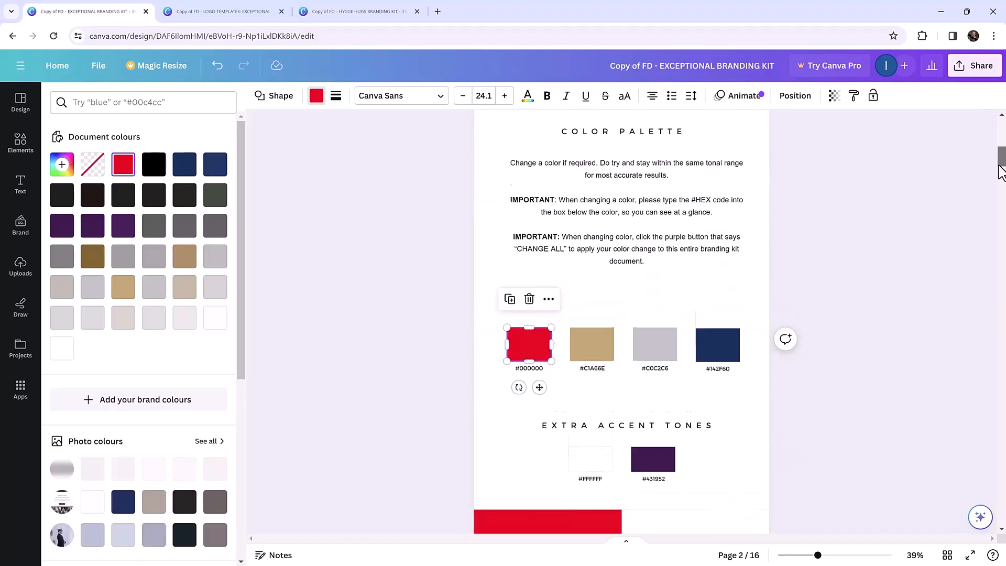
{"action": "left_click", "coordinate": [213, 67]}
{"action": "left_click", "coordinate": [326, 244]}
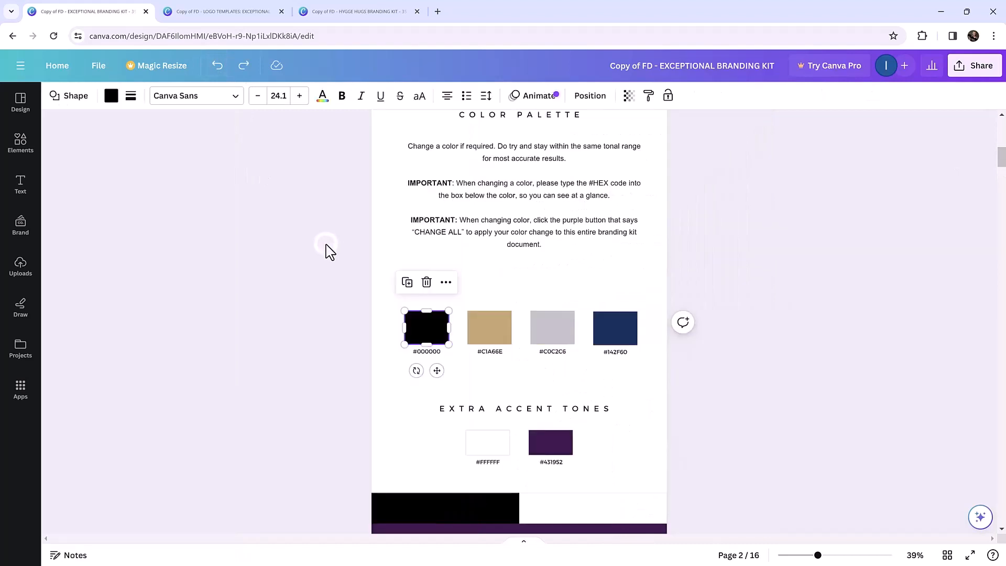
Recolour the second palette swatch to a warmer orange-tan, #CB9753.
{"action": "left_click", "coordinate": [493, 333]}
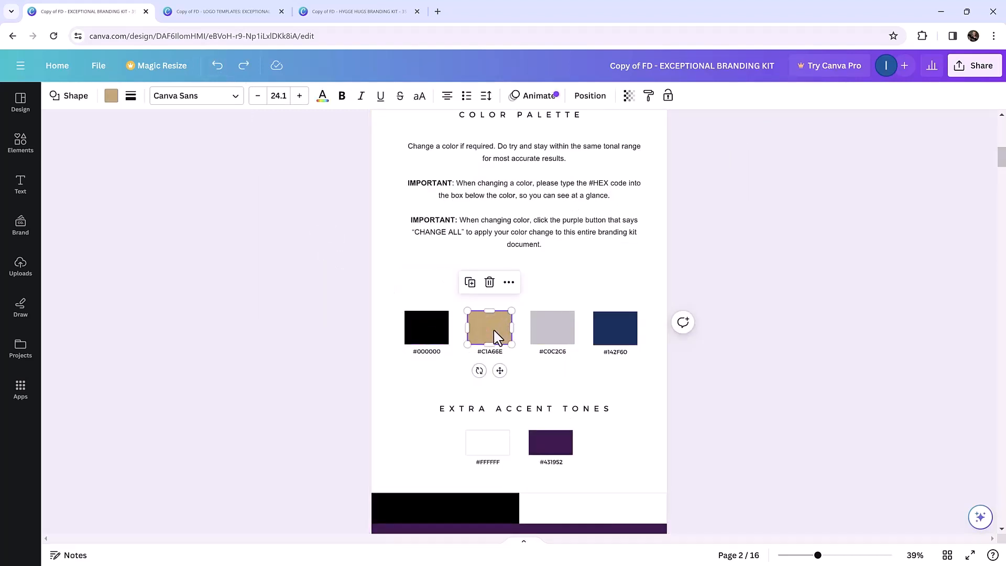
{"action": "left_click", "coordinate": [110, 97]}
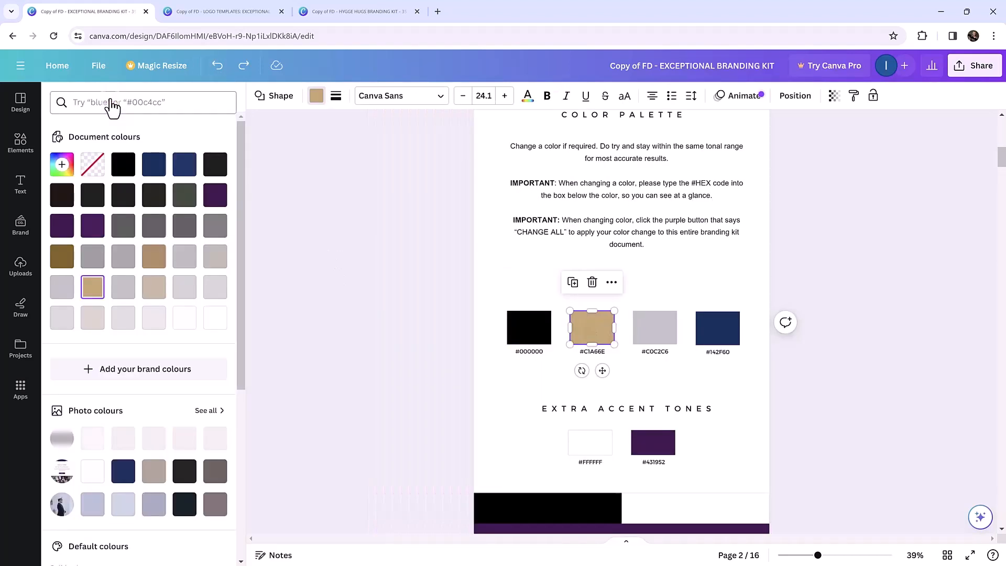
{"action": "left_click", "coordinate": [62, 164]}
{"action": "left_click_drag", "start_coordinate": [126, 236], "coordinate": [154, 231]}
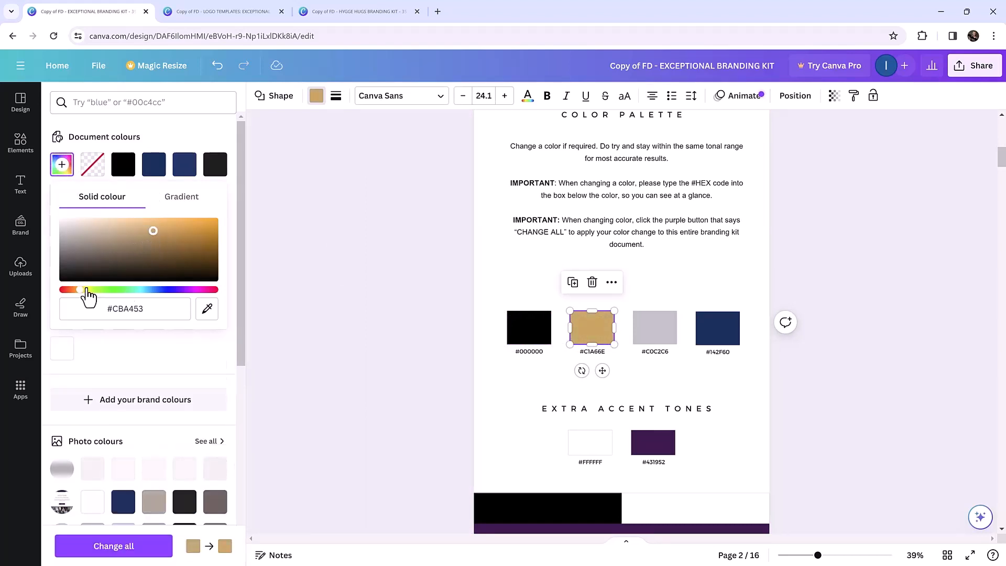
{"action": "mouse_move", "coordinate": [80, 291]}
{"action": "left_mouse_down"}
{"action": "mouse_move", "coordinate": [183, 291]}
{"action": "mouse_move", "coordinate": [78, 297]}
{"action": "left_mouse_up"}
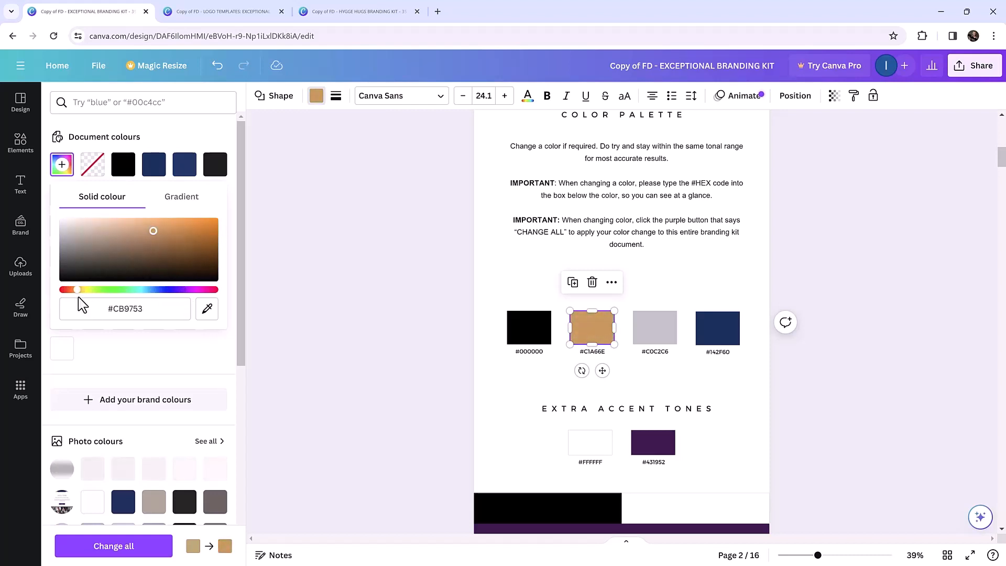
Copy the hex code #CB9753 of the second palette swatch's new fill.
{"action": "left_click", "coordinate": [139, 312]}
{"action": "key", "text": "ctrl+c"}
{"action": "right_click", "coordinate": [141, 314]}
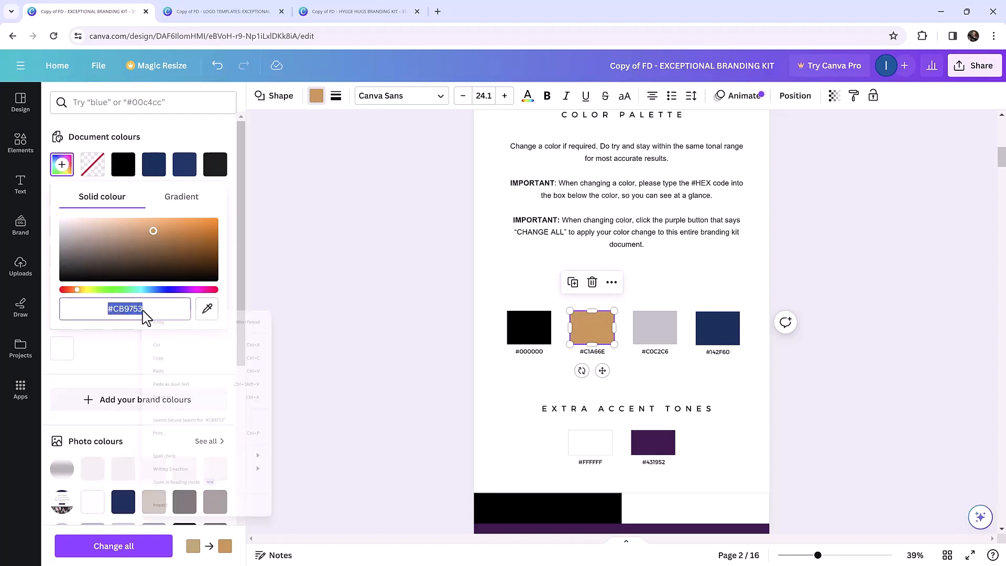
{"action": "left_click", "coordinate": [166, 357]}
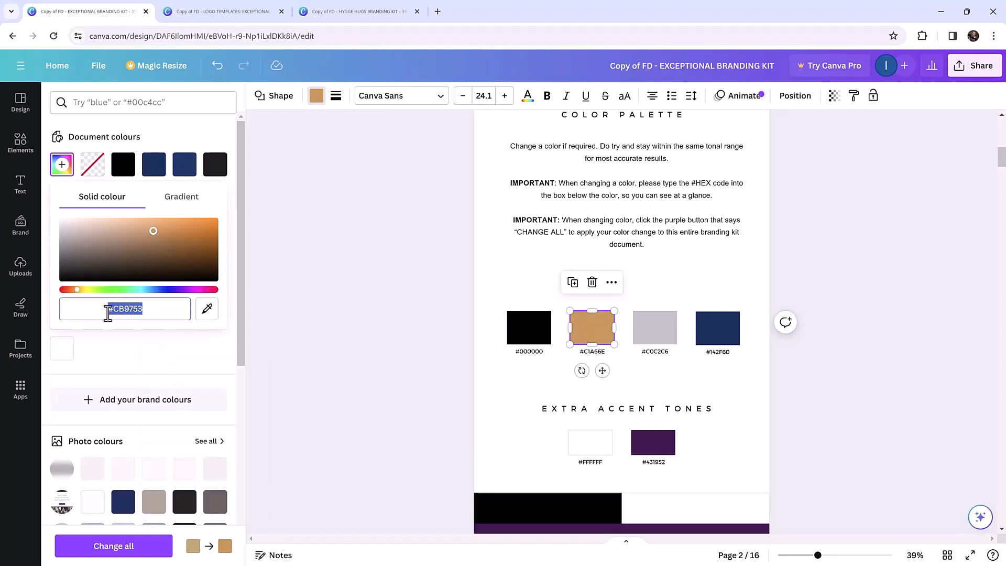
Apply the second swatch's new orange-tan to all pages and replace the hex label below it with #CB9753.
{"action": "left_click", "coordinate": [113, 546]}
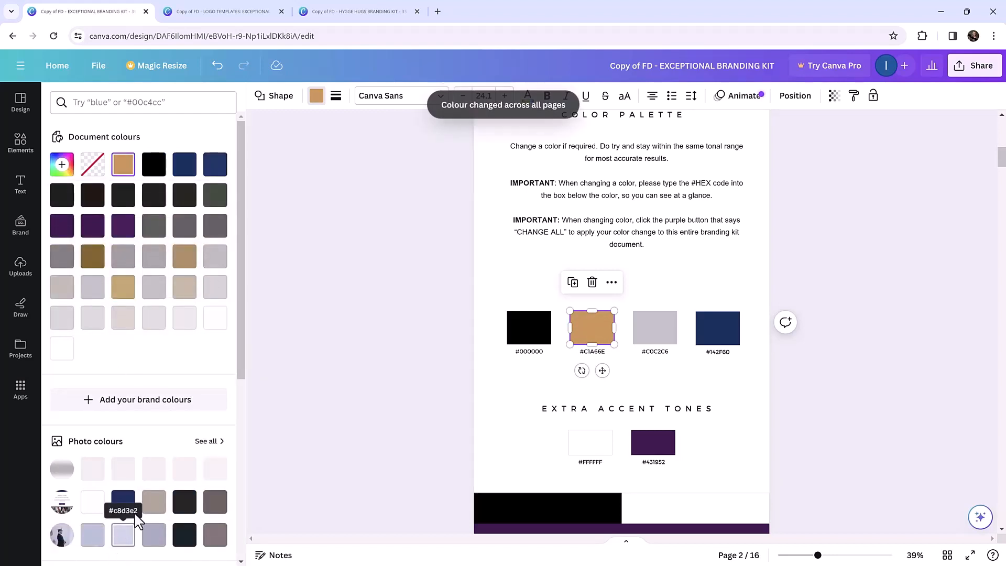
{"action": "left_click", "coordinate": [594, 351]}
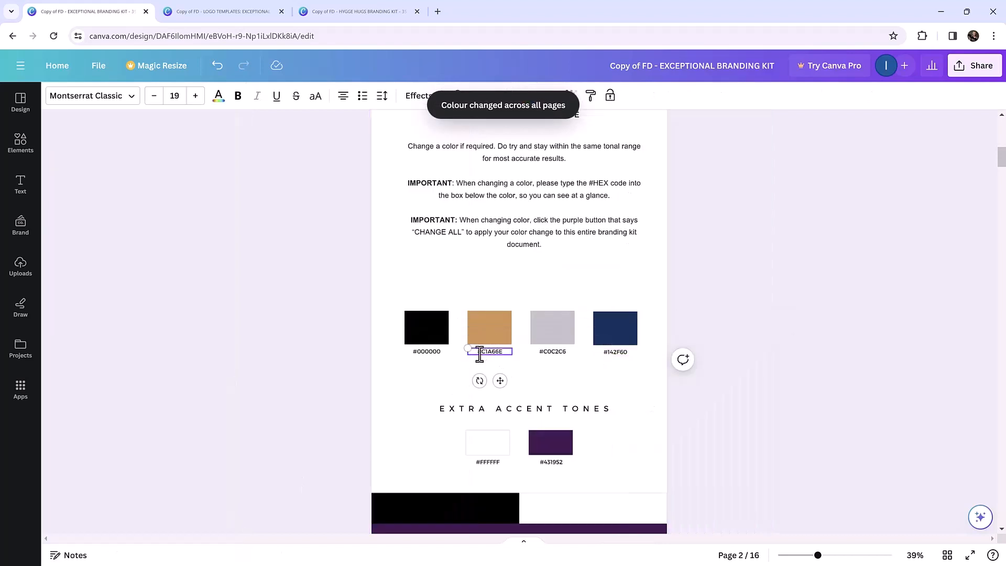
{"action": "left_click_drag", "start_coordinate": [474, 352], "coordinate": [502, 352]}
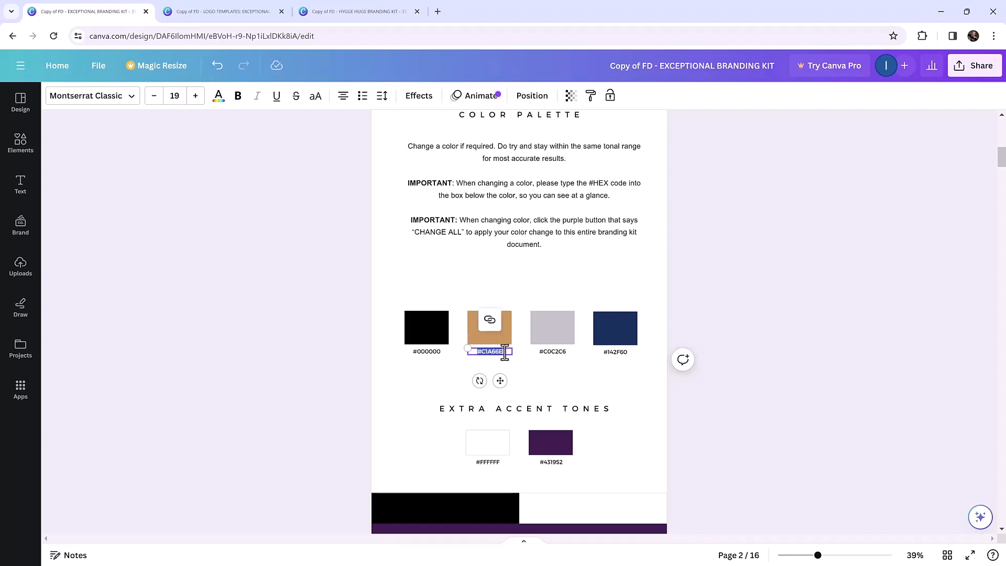
{"action": "key", "text": "ctrl+v"}
{"action": "right_click", "coordinate": [505, 352]}
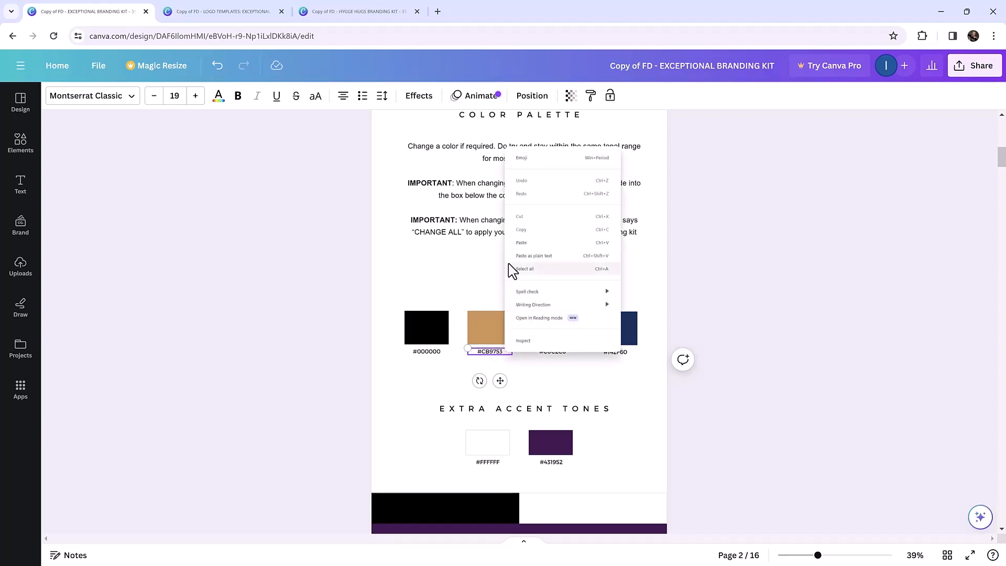
{"action": "left_click", "coordinate": [492, 352]}
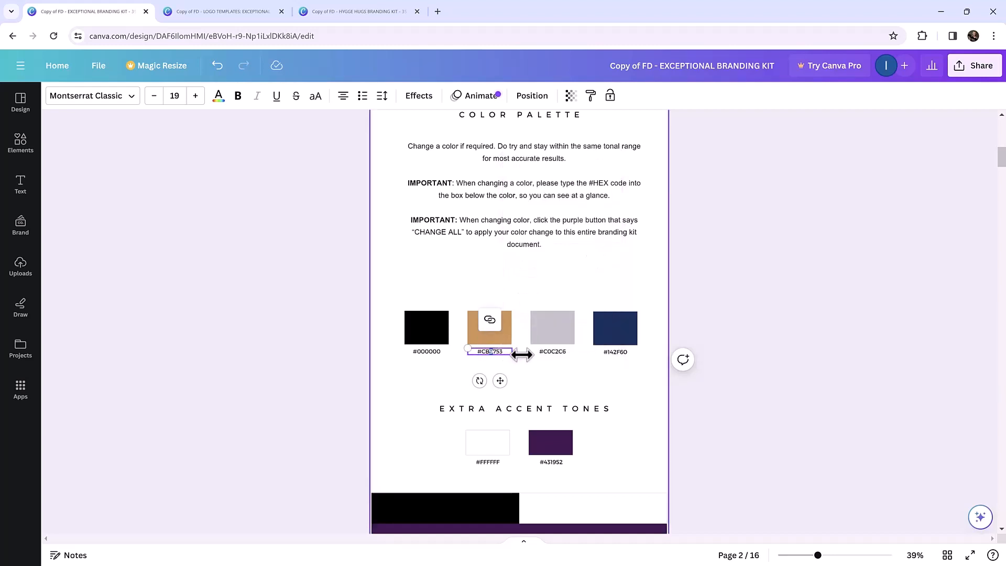
{"action": "left_click", "coordinate": [522, 359]}
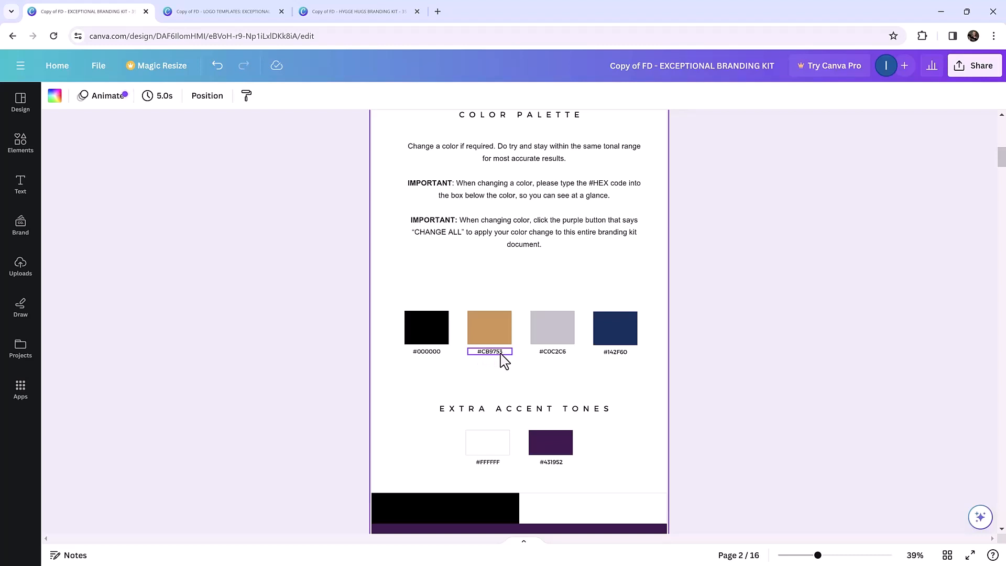
Examine the heading font on the Fonts page and compare it with the heading in the Hygge Hugs branding kit.
{"action": "scroll", "coordinate": [559, 417], "scroll_direction": "down", "scroll_amount": 2}
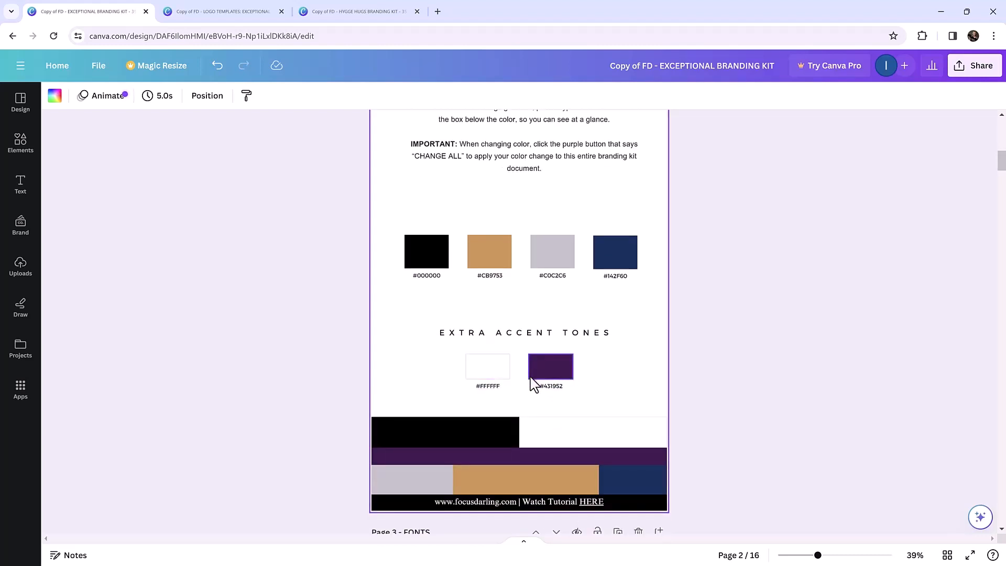
{"action": "scroll", "coordinate": [536, 386], "scroll_direction": "down", "scroll_amount": 8}
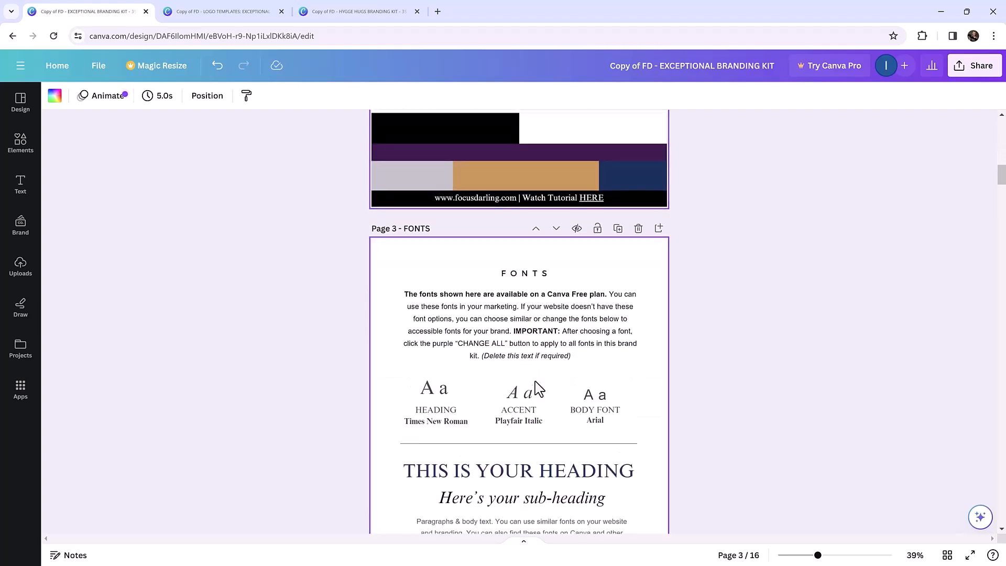
{"action": "scroll", "coordinate": [537, 387], "scroll_direction": "down", "scroll_amount": 2}
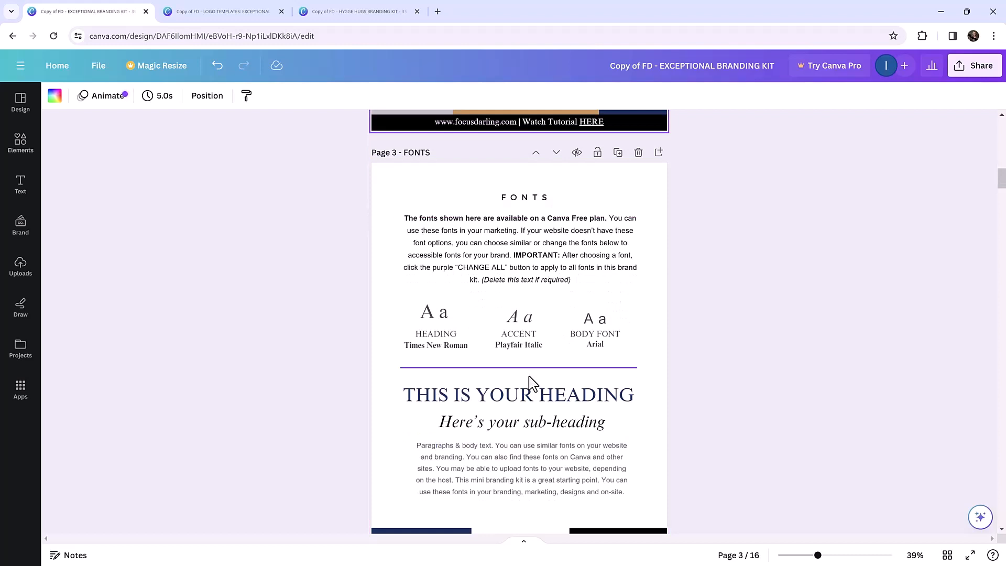
{"action": "left_click", "coordinate": [429, 317]}
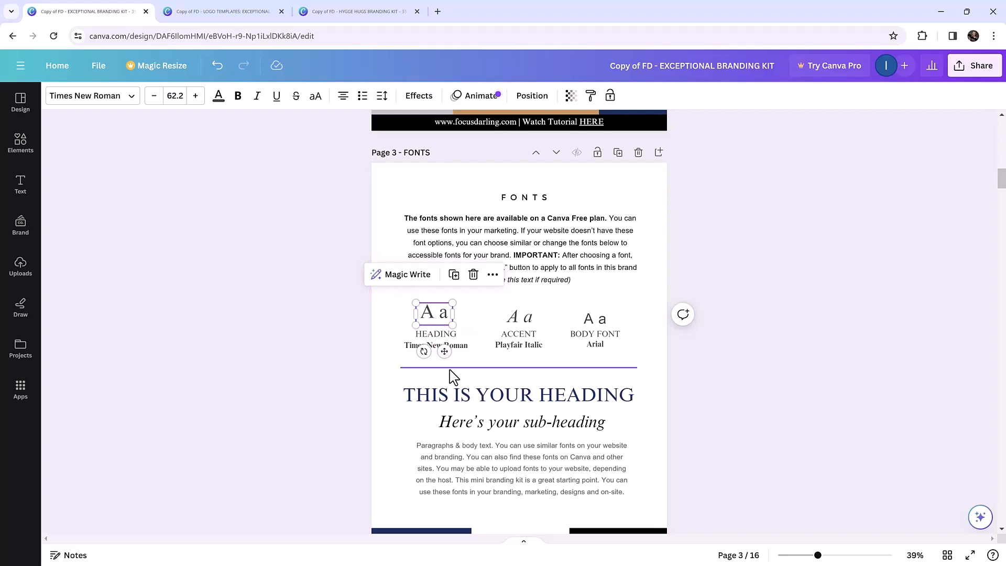
{"action": "left_click", "coordinate": [519, 397]}
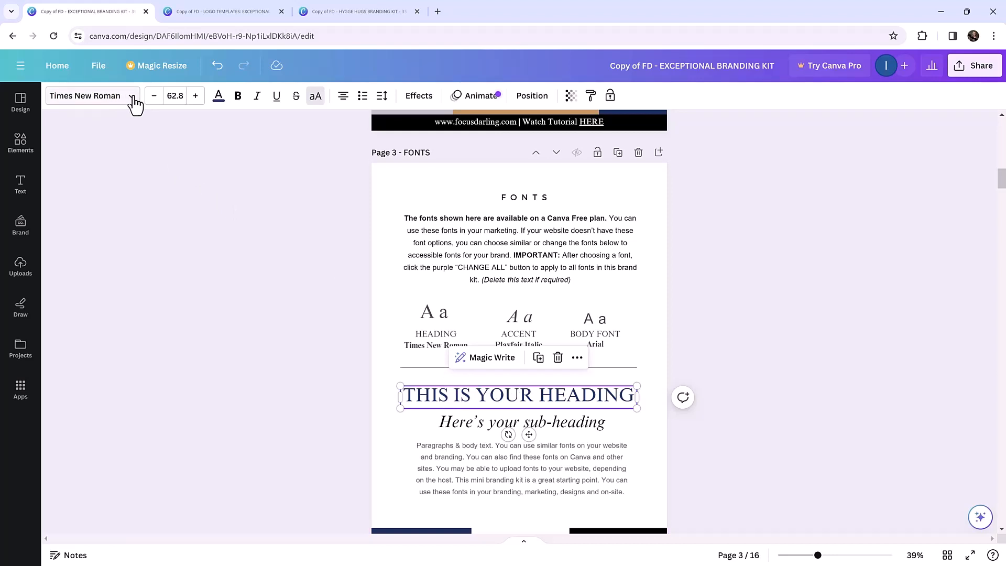
{"action": "left_click", "coordinate": [346, 13]}
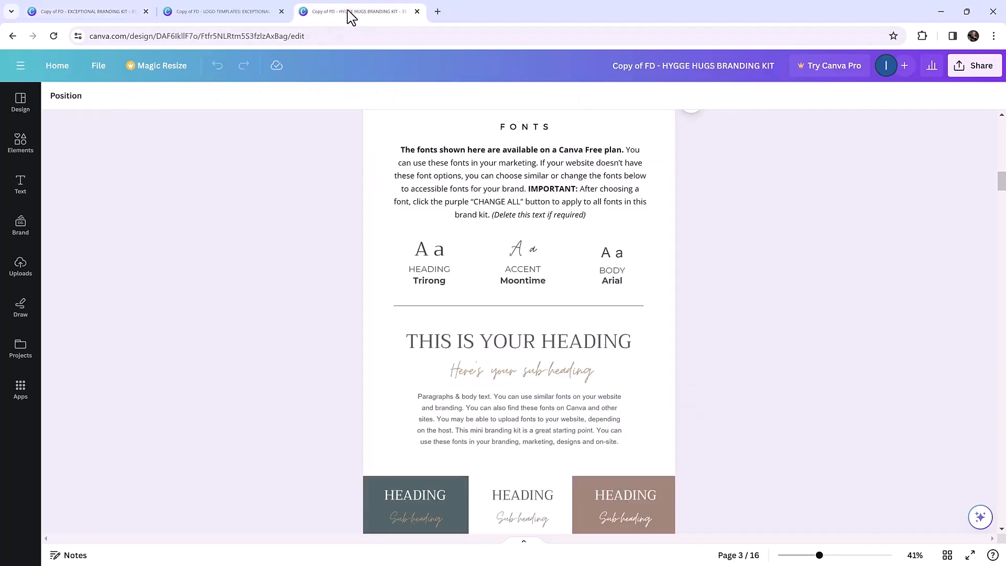
{"action": "left_click", "coordinate": [493, 345]}
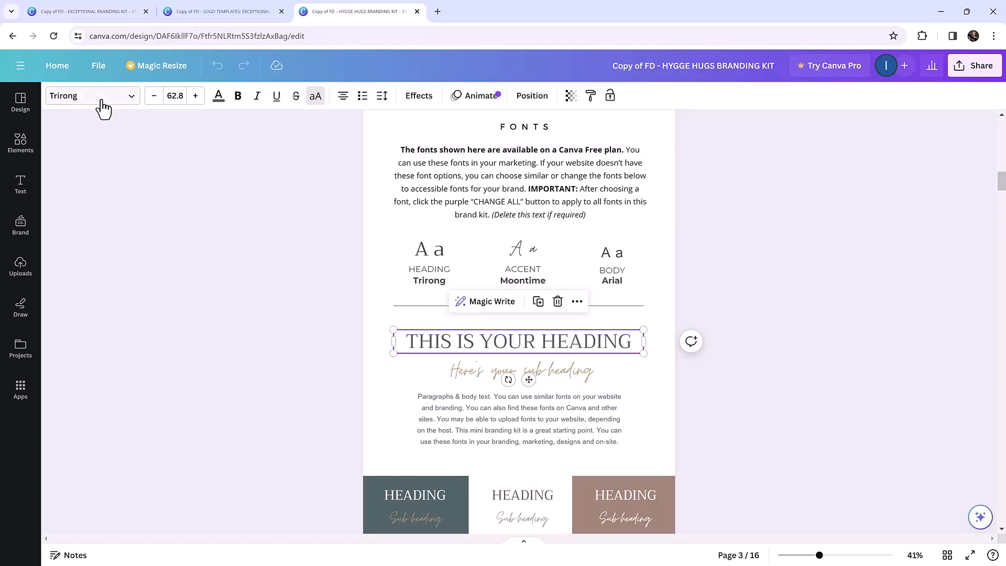
{"action": "left_click", "coordinate": [52, 5]}
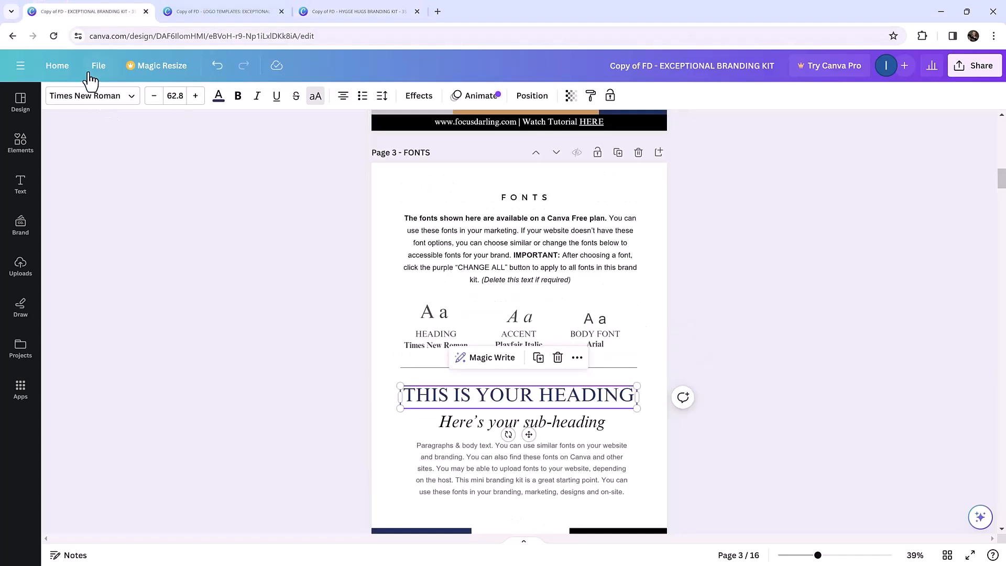
Browse the fonts available for the main heading on the Fonts page, including the document, recently used and premium ones.
{"action": "left_click", "coordinate": [111, 104]}
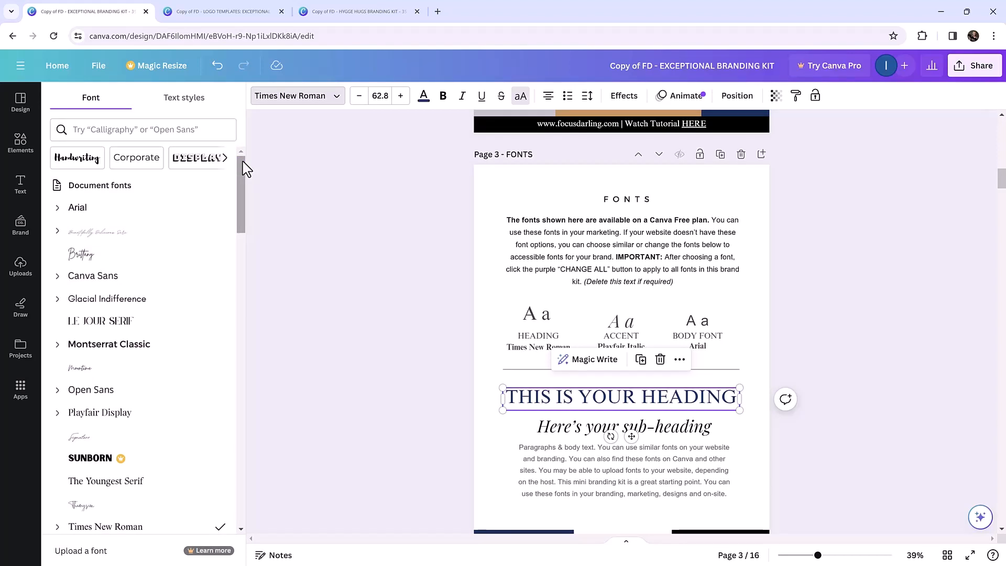
{"action": "left_click_drag", "start_coordinate": [243, 162], "coordinate": [243, 194]}
{"action": "mouse_move", "coordinate": [123, 305]}
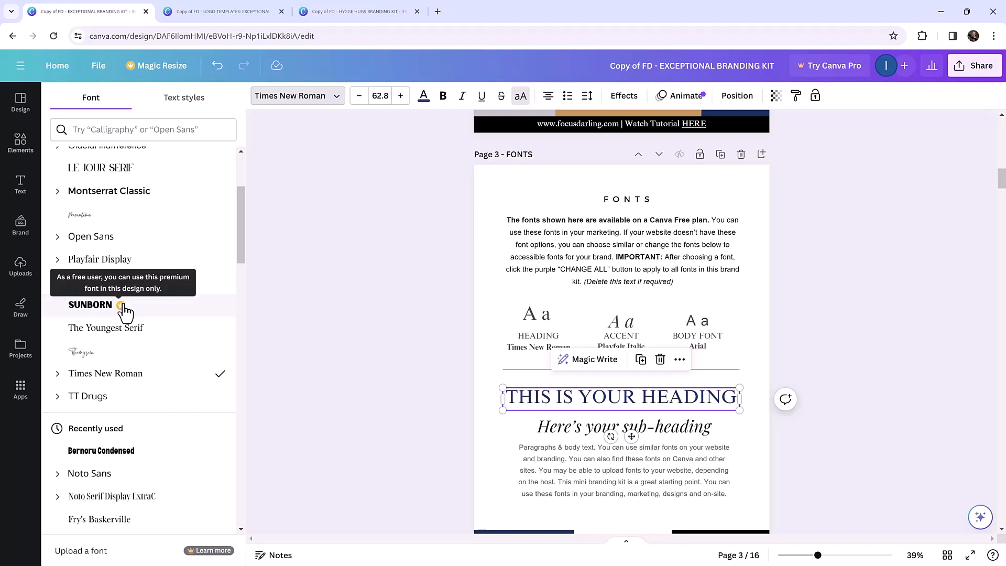
{"action": "left_click_drag", "start_coordinate": [242, 235], "coordinate": [247, 216]}
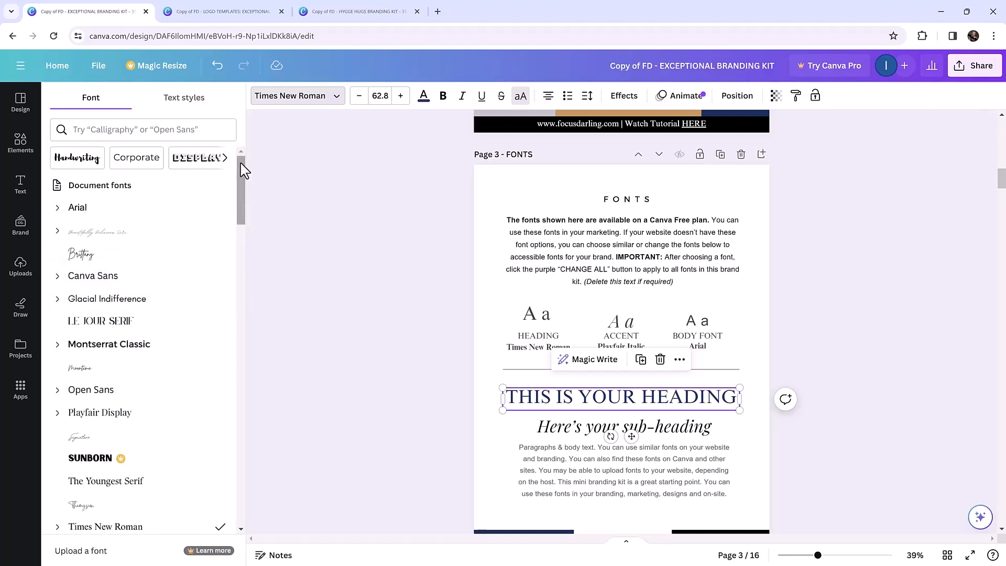
{"action": "left_click_drag", "start_coordinate": [244, 168], "coordinate": [240, 461]}
{"action": "scroll", "coordinate": [209, 427], "scroll_direction": "down", "scroll_amount": 15}
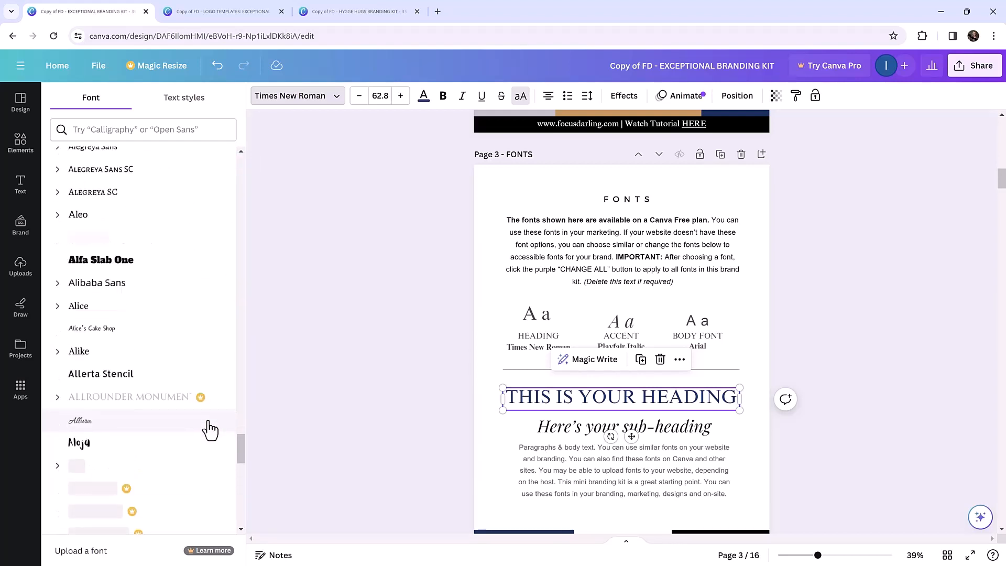
{"action": "scroll", "coordinate": [210, 430], "scroll_direction": "down", "scroll_amount": 10}
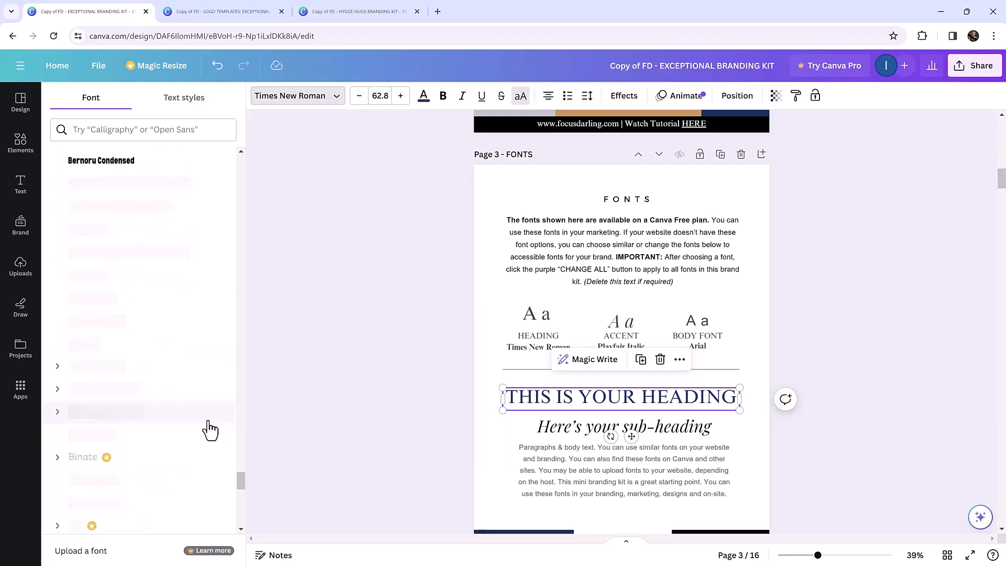
{"action": "scroll", "coordinate": [209, 429], "scroll_direction": "down", "scroll_amount": 10}
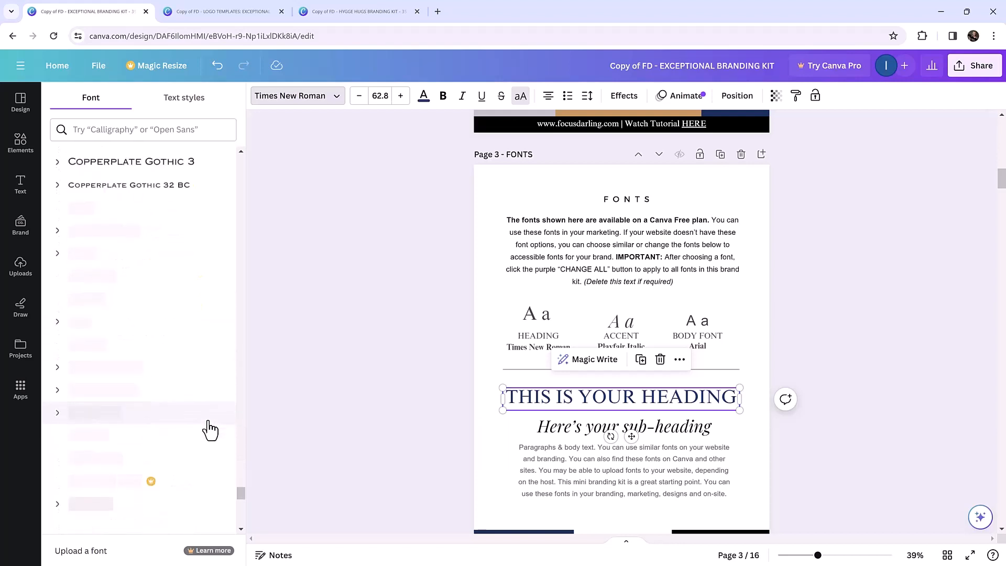
{"action": "scroll", "coordinate": [210, 430], "scroll_direction": "down", "scroll_amount": 10}
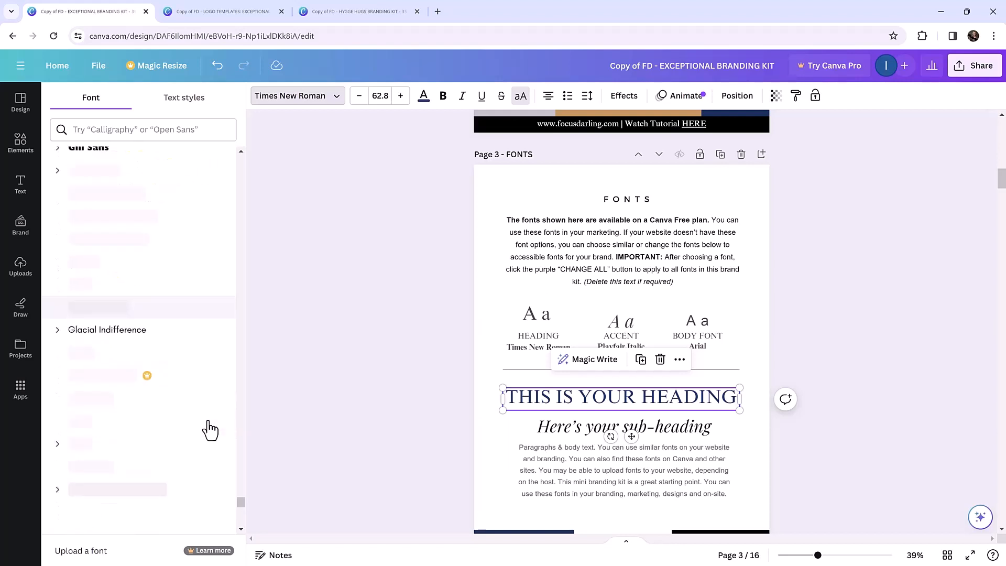
{"action": "scroll", "coordinate": [210, 430], "scroll_direction": "down", "scroll_amount": 10}
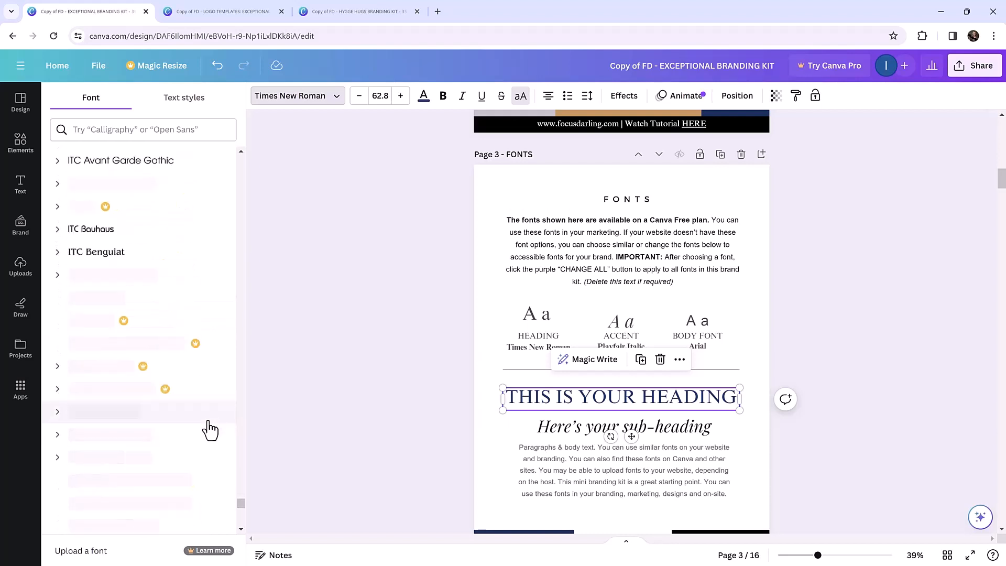
{"action": "scroll", "coordinate": [209, 430], "scroll_direction": "down", "scroll_amount": 10}
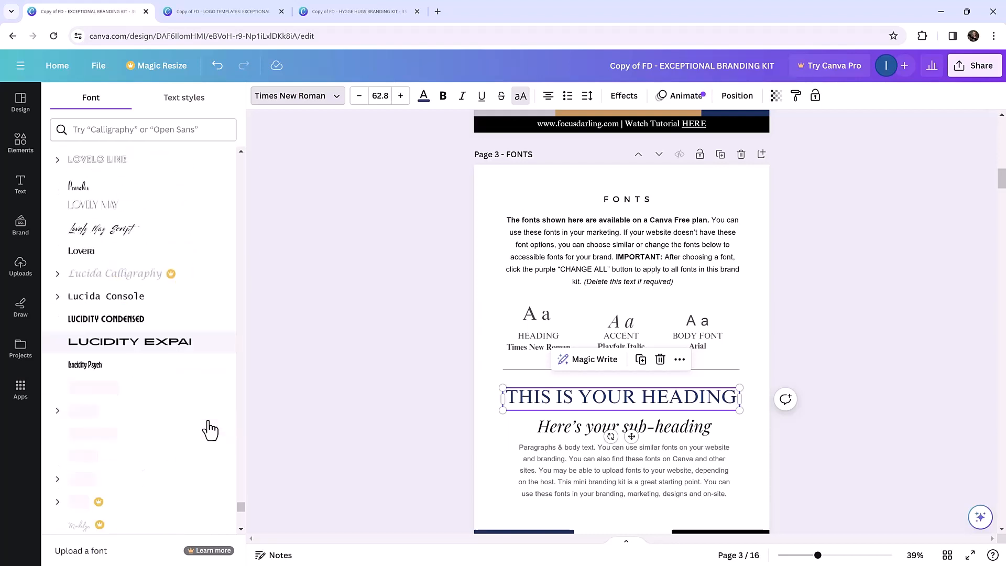
{"action": "scroll", "coordinate": [209, 429], "scroll_direction": "down", "scroll_amount": 5}
{"action": "left_click_drag", "start_coordinate": [243, 512], "coordinate": [218, 172]}
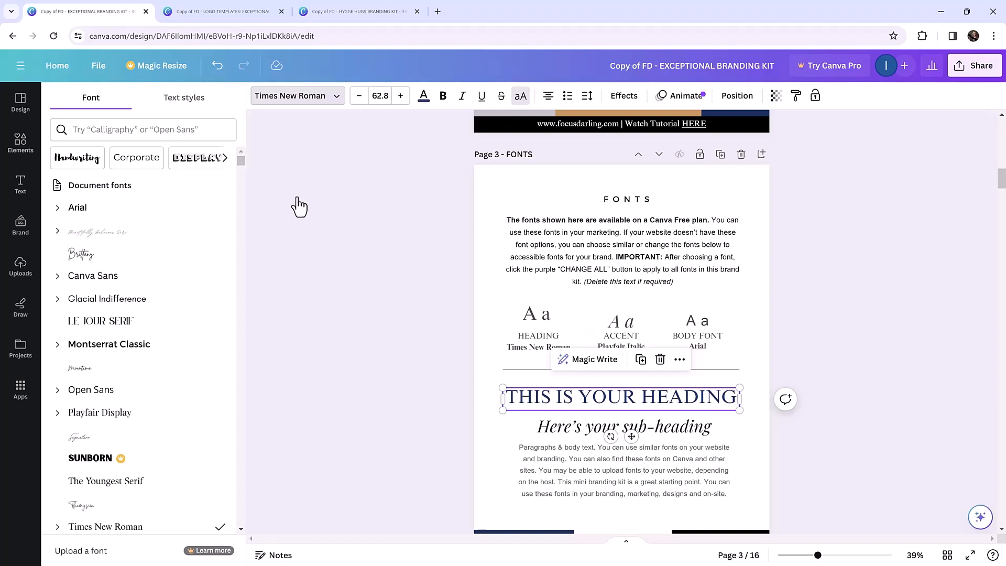
Set the main heading's font to Le Jour Serif and apply the change to all Times New Roman text in the kit.
{"action": "left_click", "coordinate": [606, 399]}
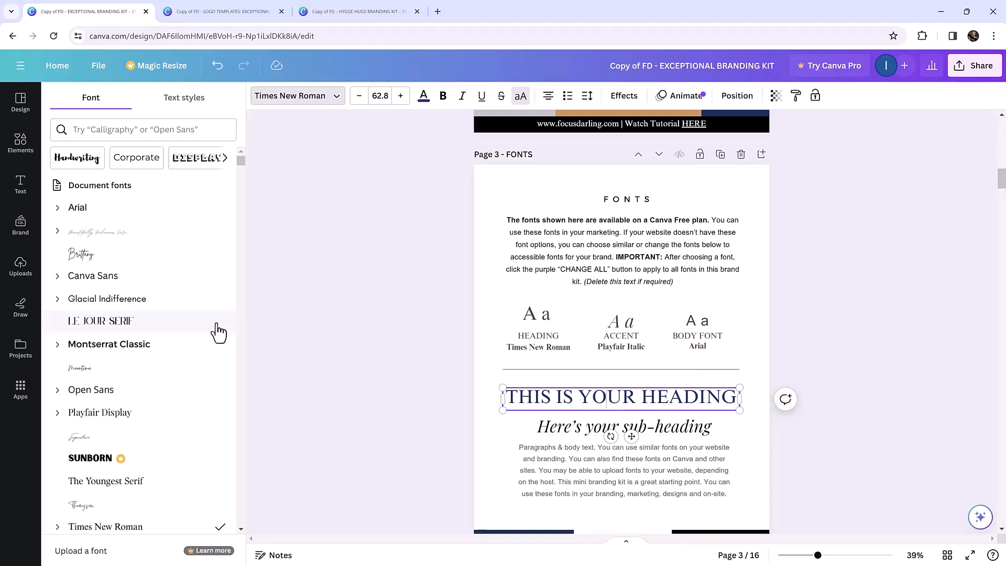
{"action": "left_click", "coordinate": [111, 327]}
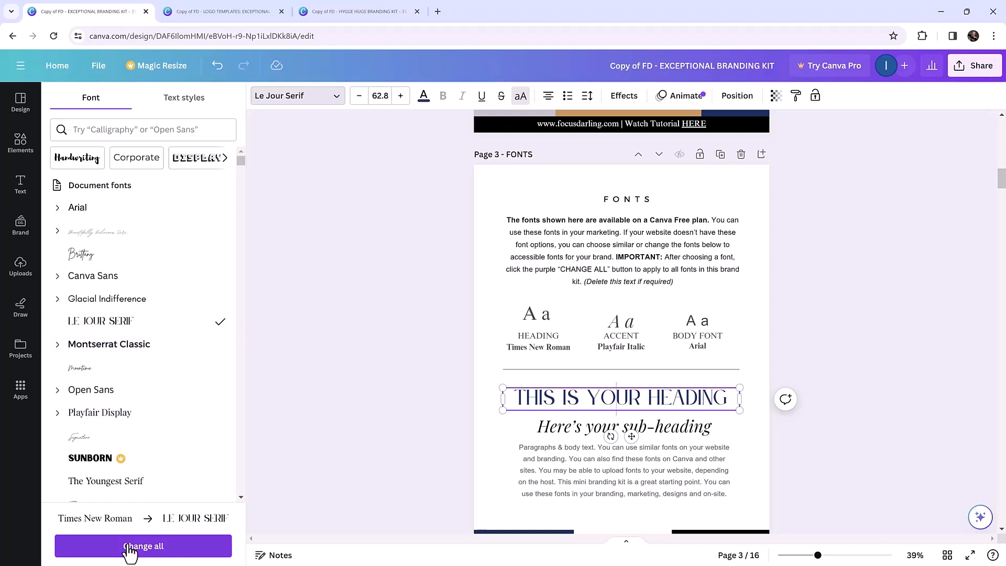
{"action": "left_click", "coordinate": [129, 547]}
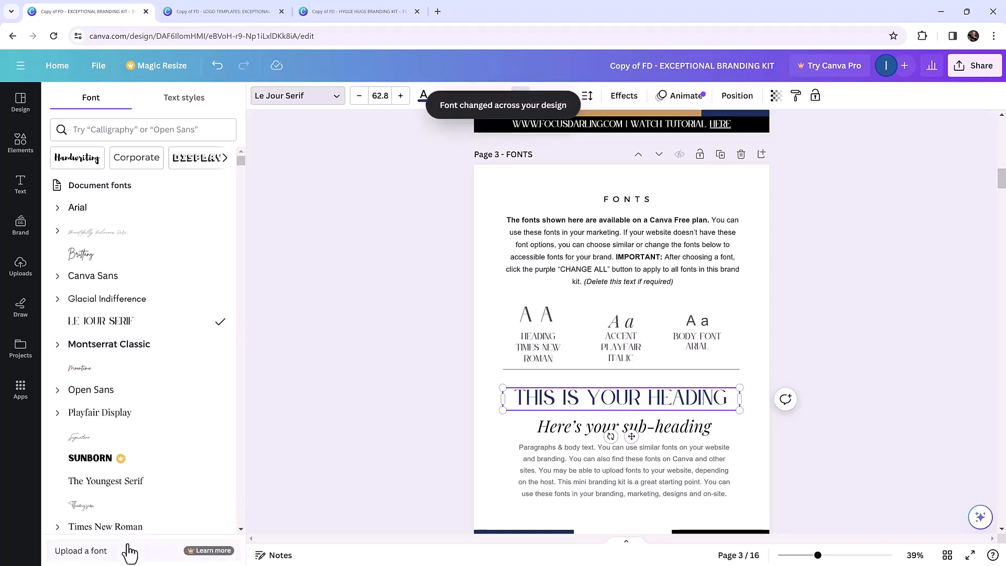
{"action": "left_click", "coordinate": [893, 390]}
{"action": "left_click", "coordinate": [747, 371]}
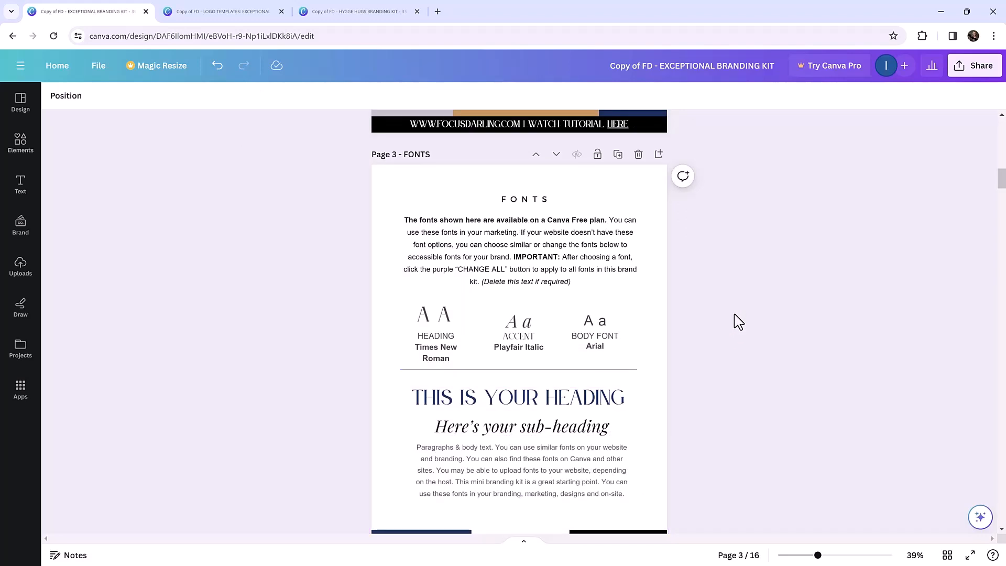
Examine how the new heading font is applied to the three sample headings on the Fonts page and to the Buttons page.
{"action": "scroll", "coordinate": [737, 321], "scroll_direction": "down", "scroll_amount": 3}
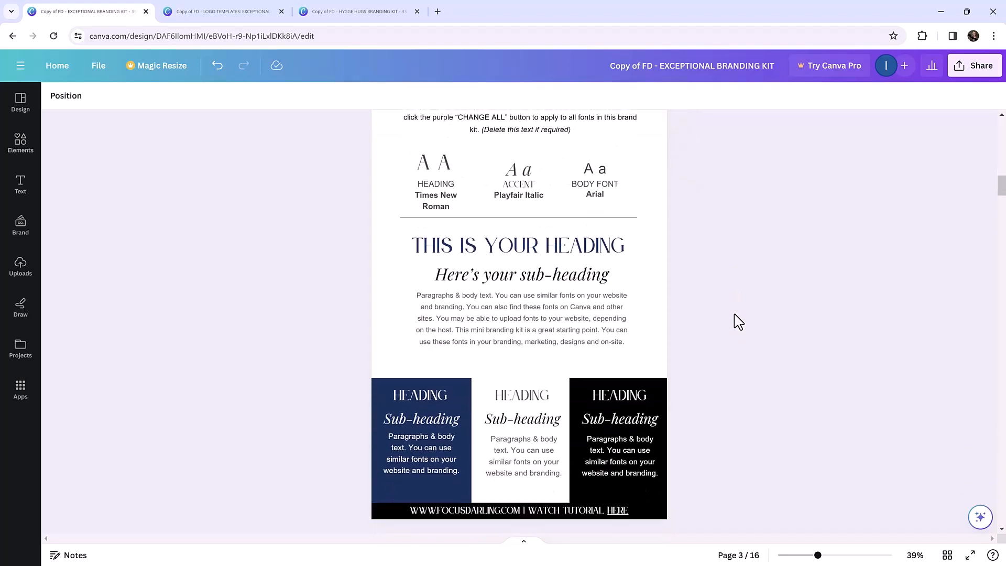
{"action": "left_click", "coordinate": [440, 393]}
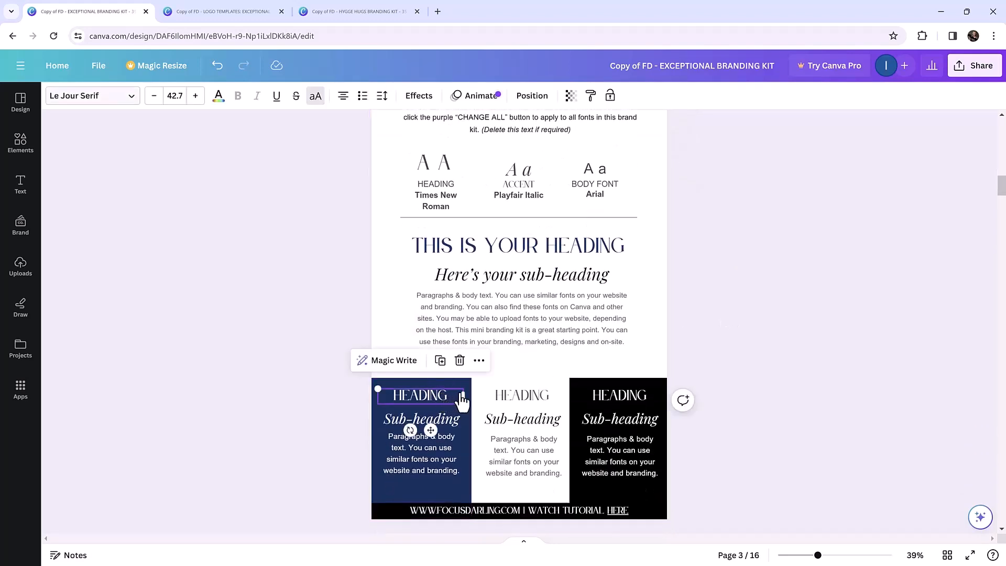
{"action": "left_click", "coordinate": [521, 395]}
{"action": "left_click", "coordinate": [619, 395]}
{"action": "scroll", "coordinate": [781, 343], "scroll_direction": "down", "scroll_amount": 1}
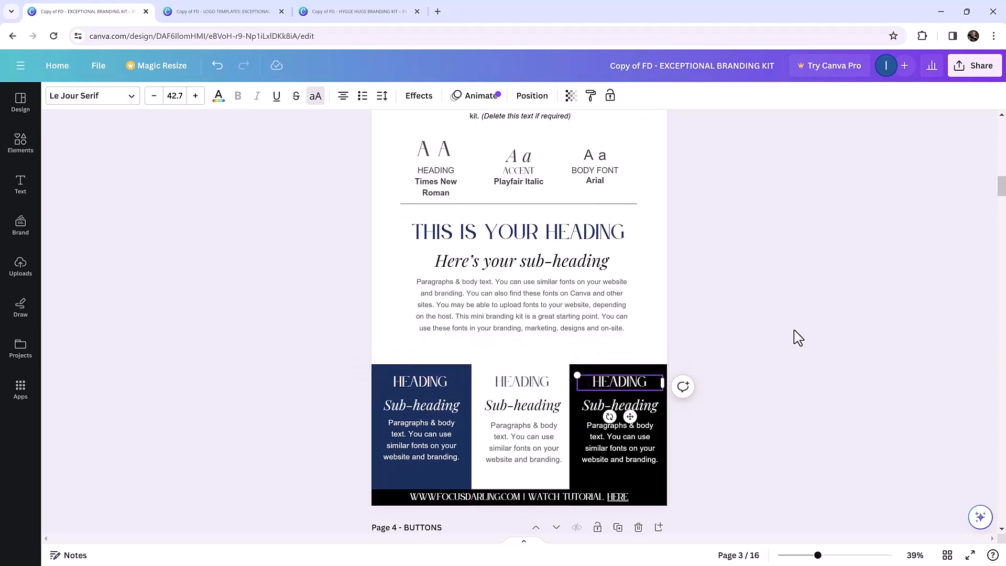
{"action": "scroll", "coordinate": [797, 337], "scroll_direction": "down", "scroll_amount": 10}
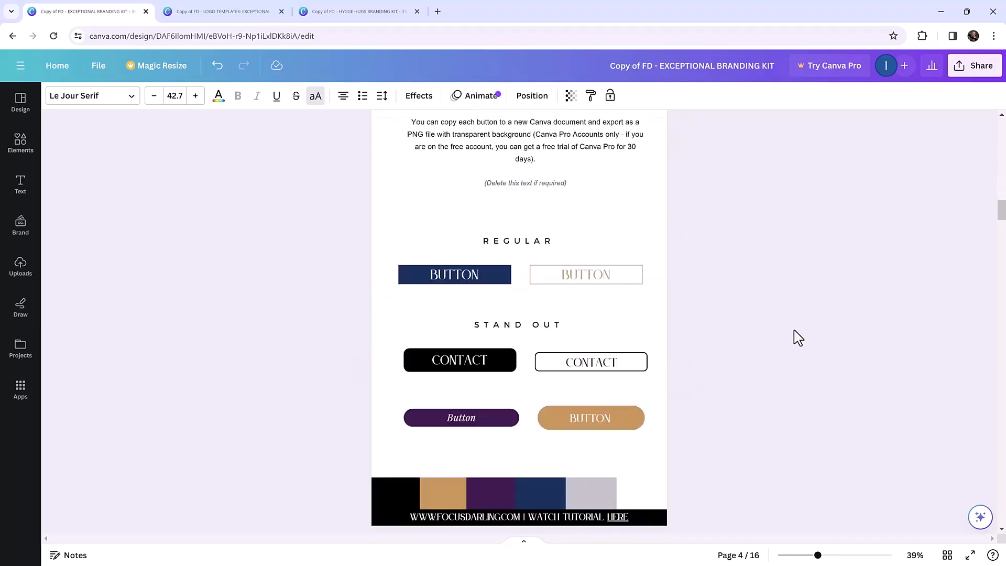
Enlarge the CONTACT text on the black stand-out button to font size 63.9.
{"action": "left_click", "coordinate": [477, 360]}
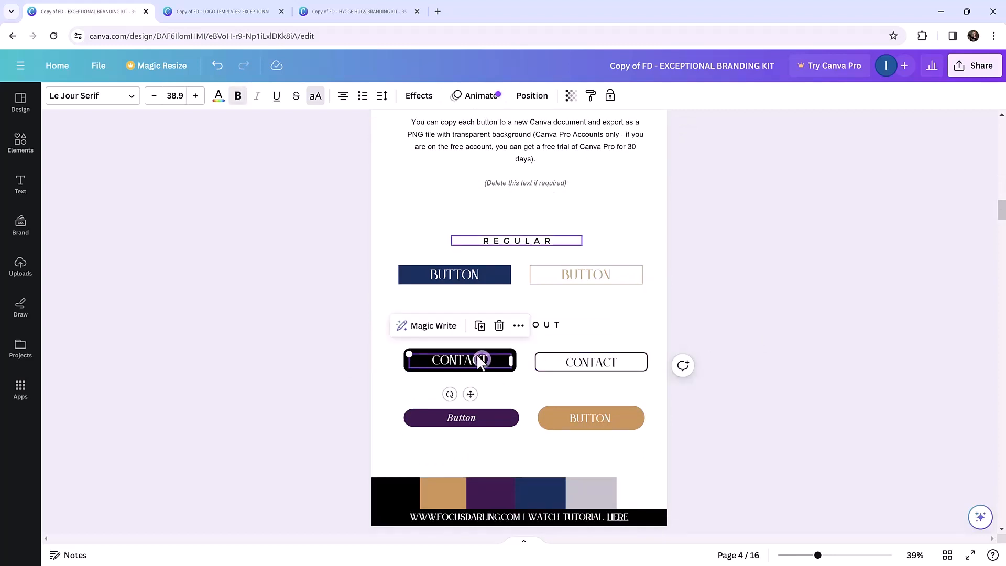
{"action": "left_click_drag", "start_coordinate": [195, 98], "coordinate": [195, 98]}
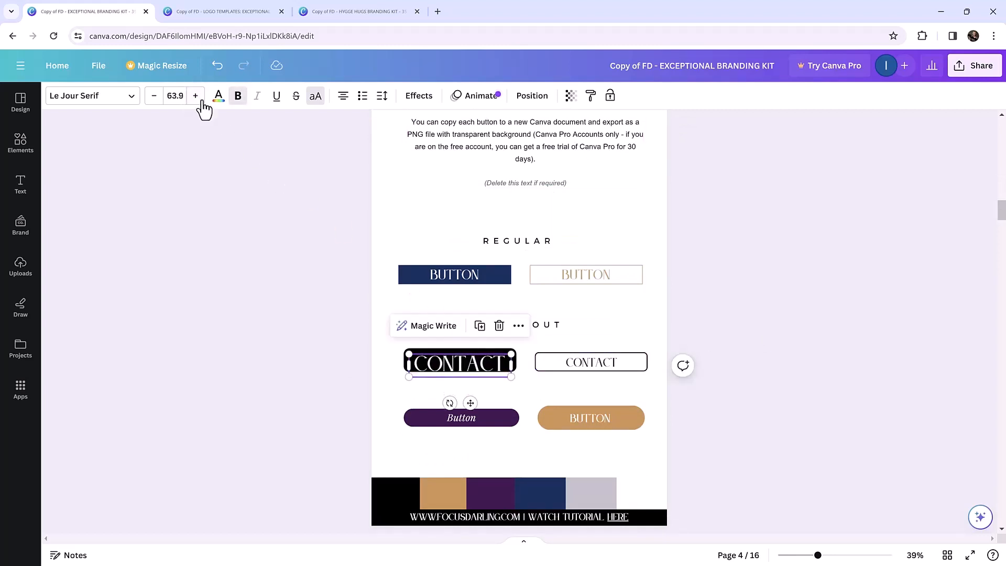
{"action": "left_click", "coordinate": [880, 226]}
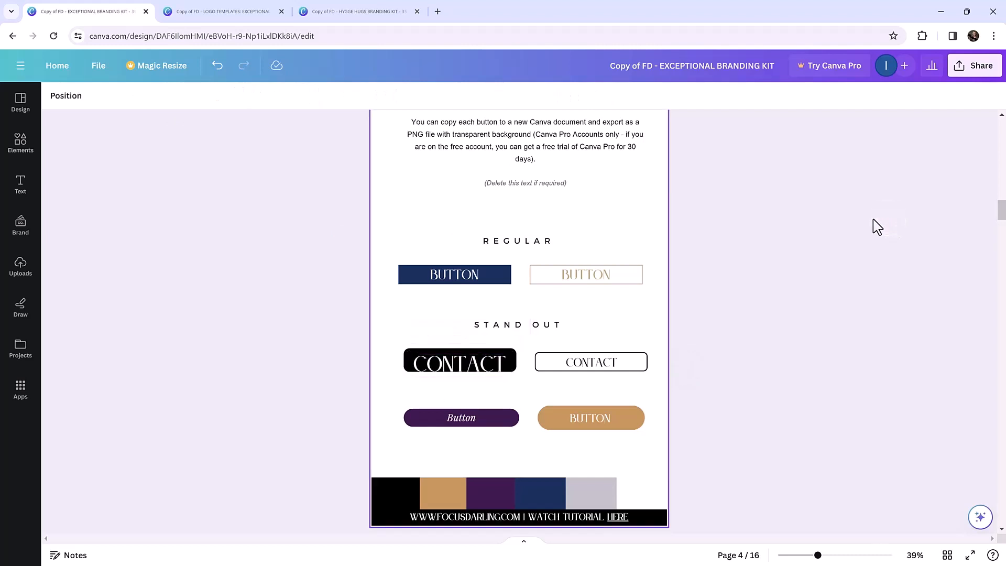
Reduce the CONTACT text's font size on the black stand-out button and nudge it to the button's centre.
{"action": "left_click", "coordinate": [459, 365]}
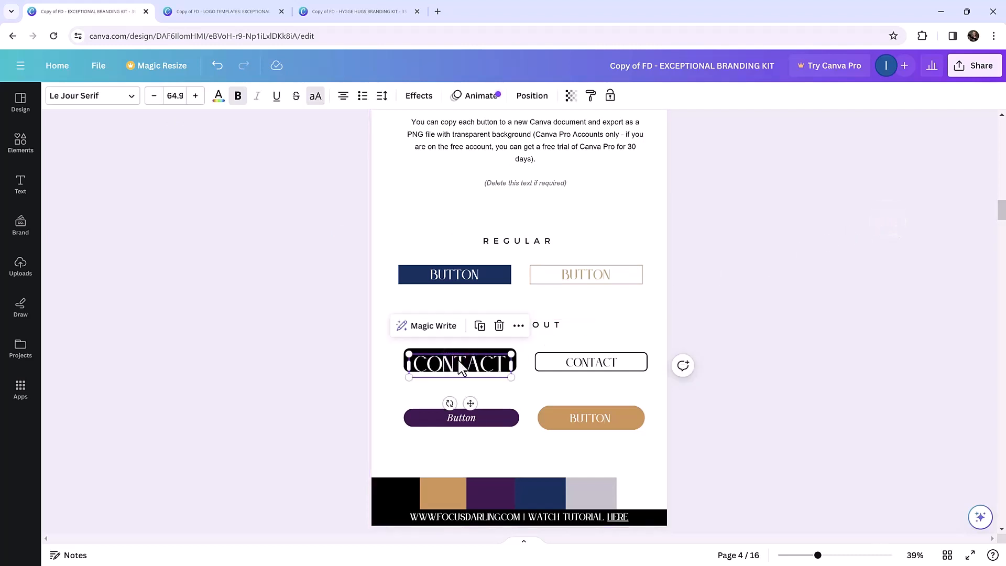
{"action": "left_click", "coordinate": [154, 96]}
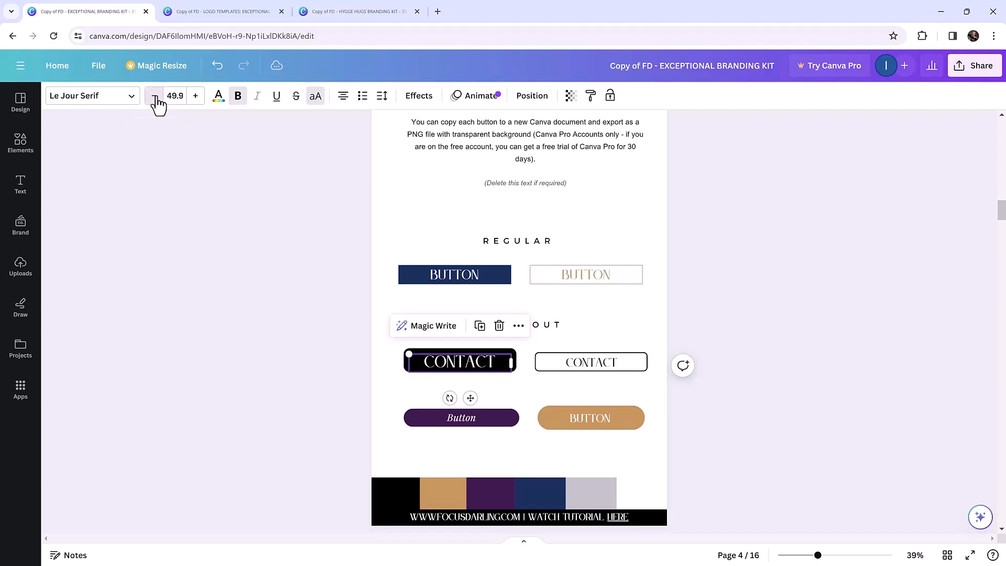
{"action": "left_click", "coordinate": [155, 96]}
{"action": "left_click", "coordinate": [155, 96]}
{"action": "mouse_move", "coordinate": [459, 361]}
{"action": "left_mouse_down"}
{"action": "mouse_move", "coordinate": [481, 310]}
{"action": "mouse_move", "coordinate": [454, 337]}
{"action": "mouse_move", "coordinate": [460, 360]}
{"action": "left_mouse_up"}
{"action": "left_click", "coordinate": [682, 323]}
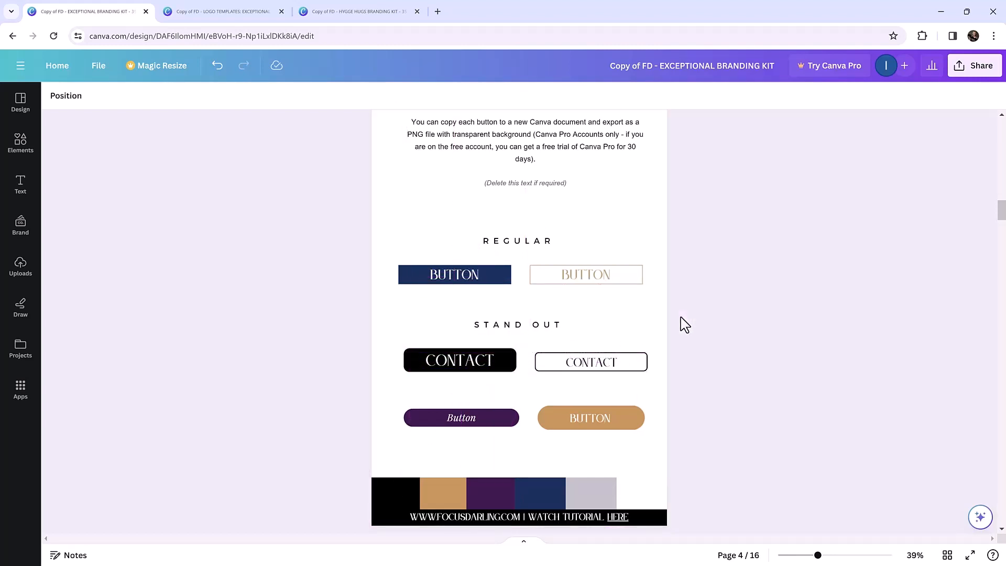
View the text colour options for the main body paragraph on the Fonts page.
{"action": "scroll", "coordinate": [684, 324], "scroll_direction": "up", "scroll_amount": 4}
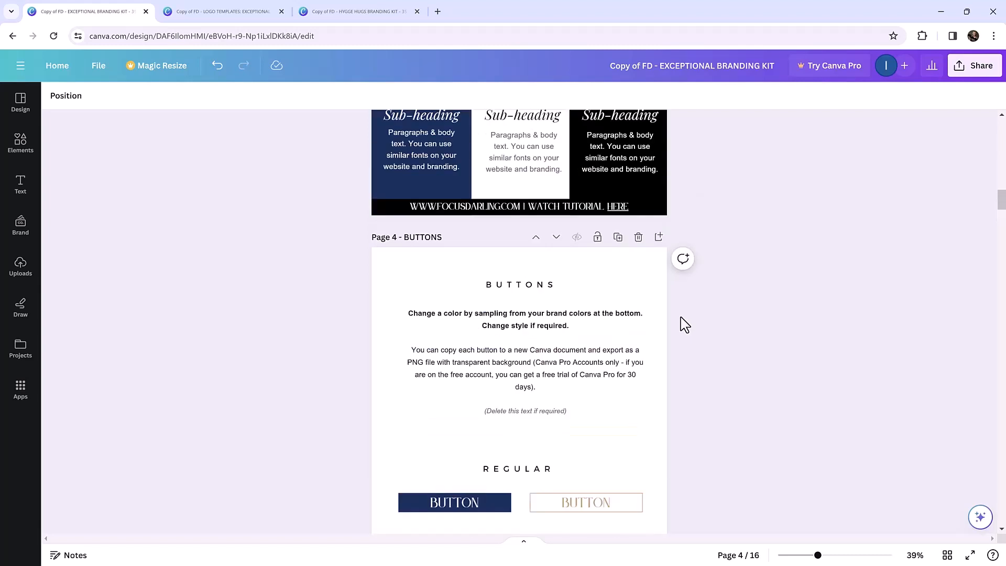
{"action": "scroll", "coordinate": [685, 324], "scroll_direction": "up", "scroll_amount": 4}
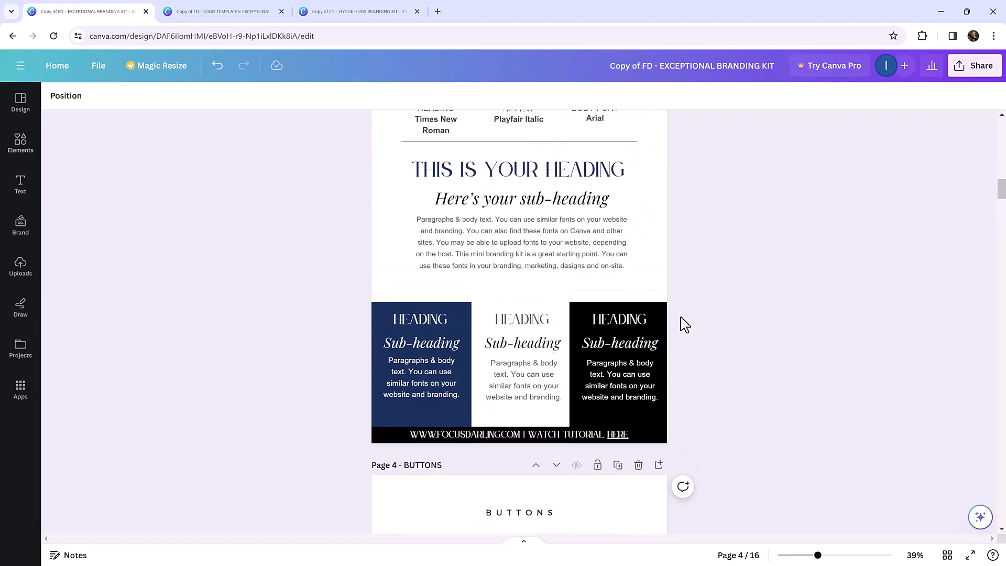
{"action": "left_click", "coordinate": [510, 250]}
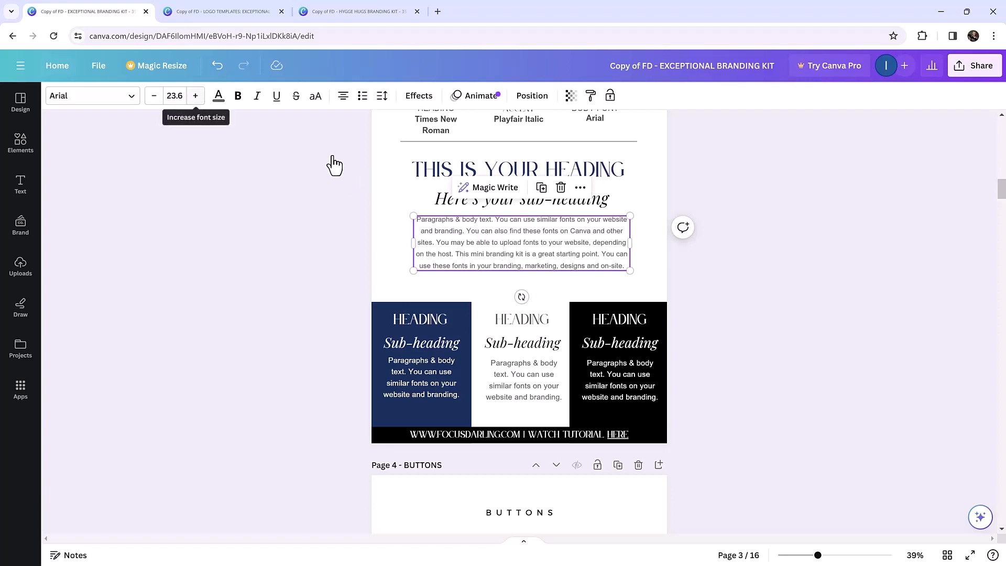
{"action": "left_click", "coordinate": [218, 96]}
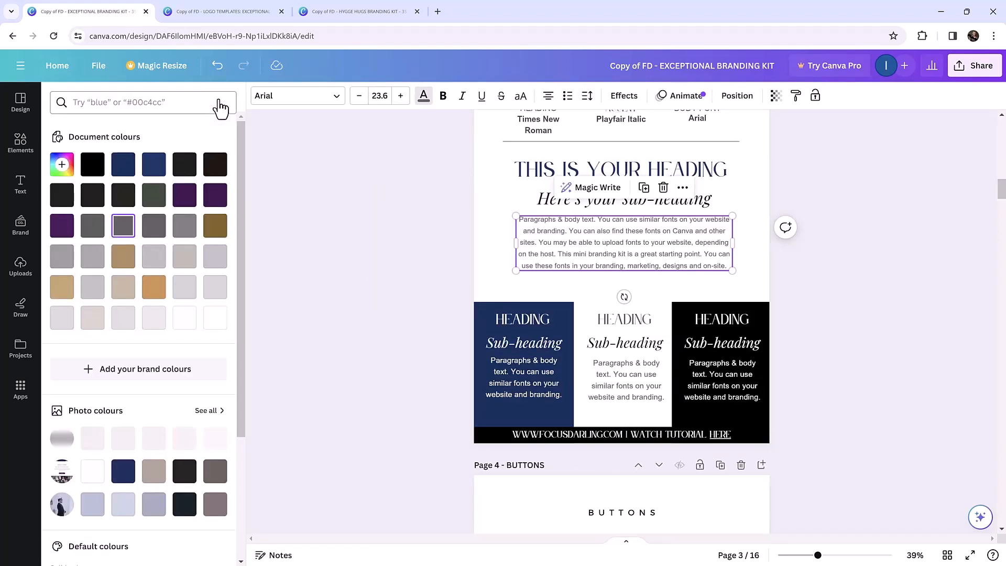
{"action": "left_click", "coordinate": [398, 135]}
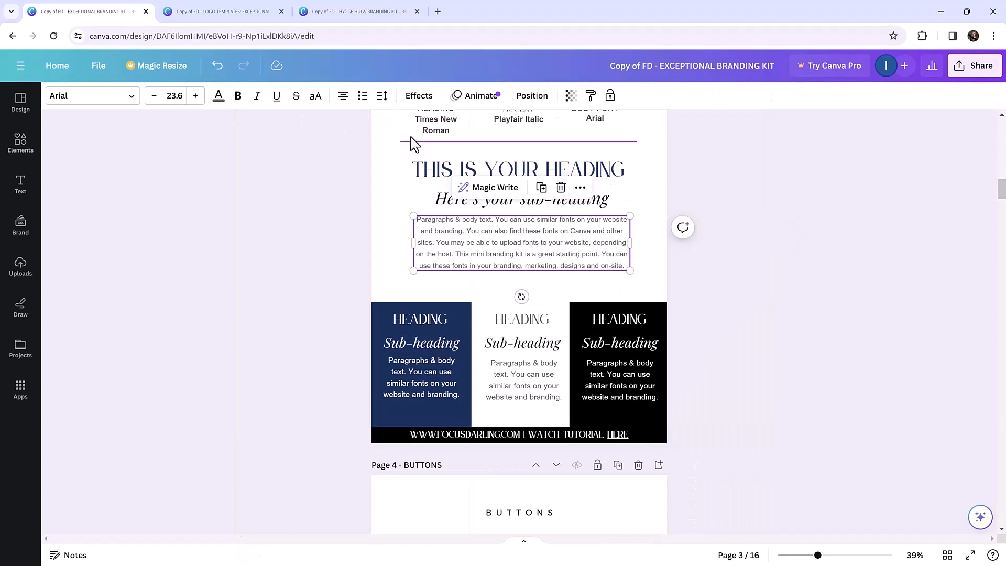
Inspect the separate formatting options of the navy regular button's text and its background shape.
{"action": "scroll", "coordinate": [625, 262], "scroll_direction": "down", "scroll_amount": 6}
{"action": "scroll", "coordinate": [625, 256], "scroll_direction": "down", "scroll_amount": 3}
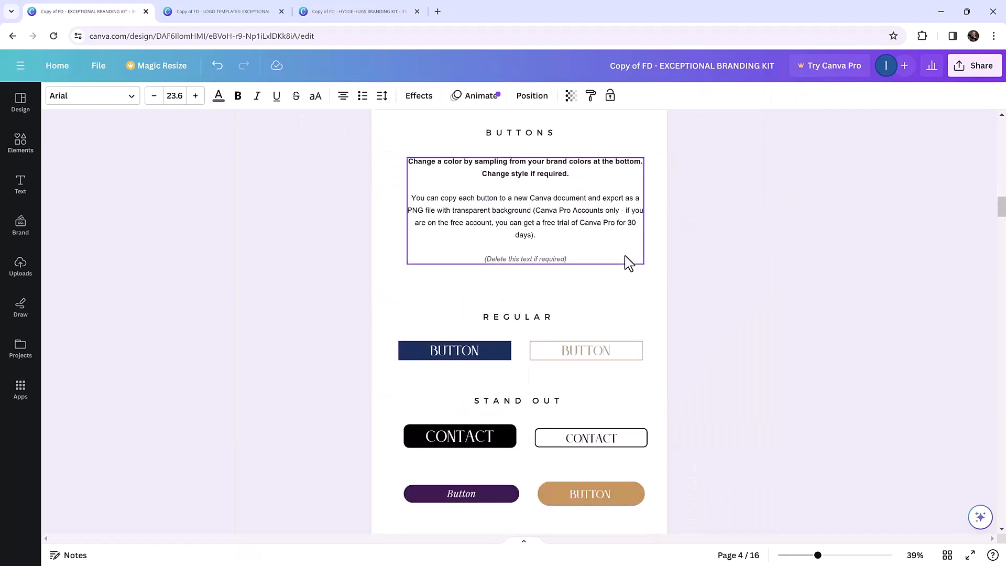
{"action": "left_click", "coordinate": [453, 275]}
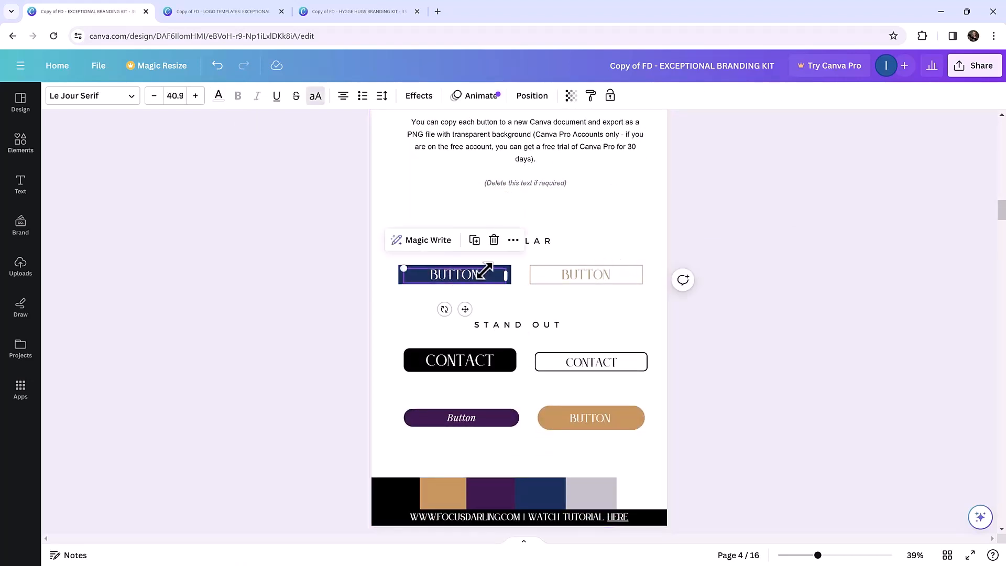
{"action": "left_click", "coordinate": [512, 274]}
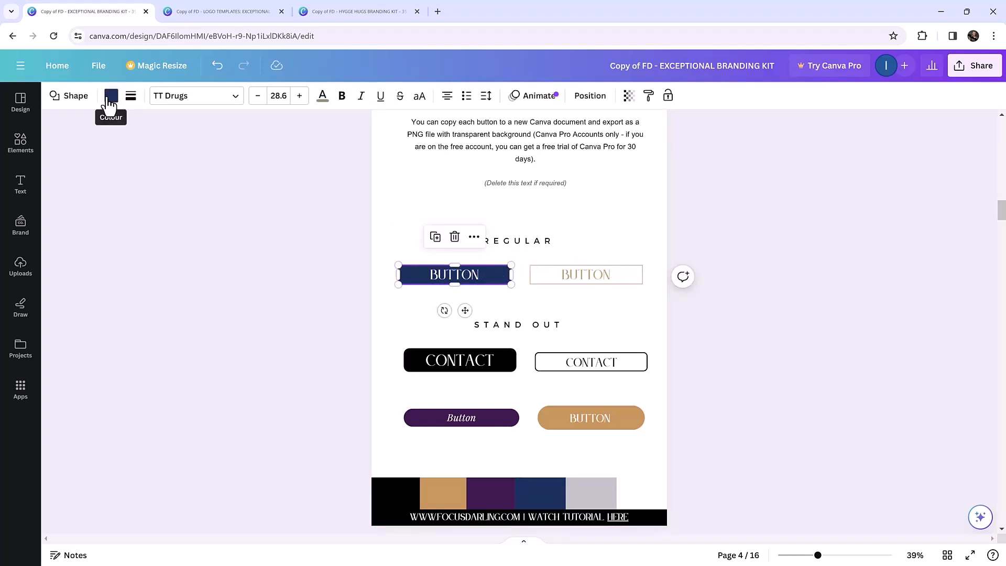
{"action": "double_click", "coordinate": [441, 276]}
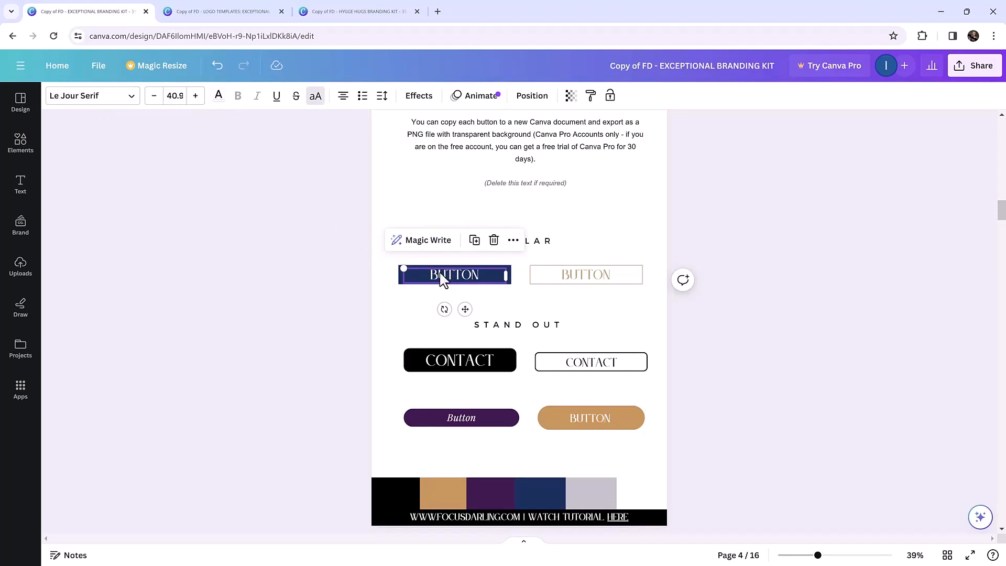
Try the Archivo Black font on the navy regular button's text and undo the font change.
{"action": "left_click", "coordinate": [131, 97]}
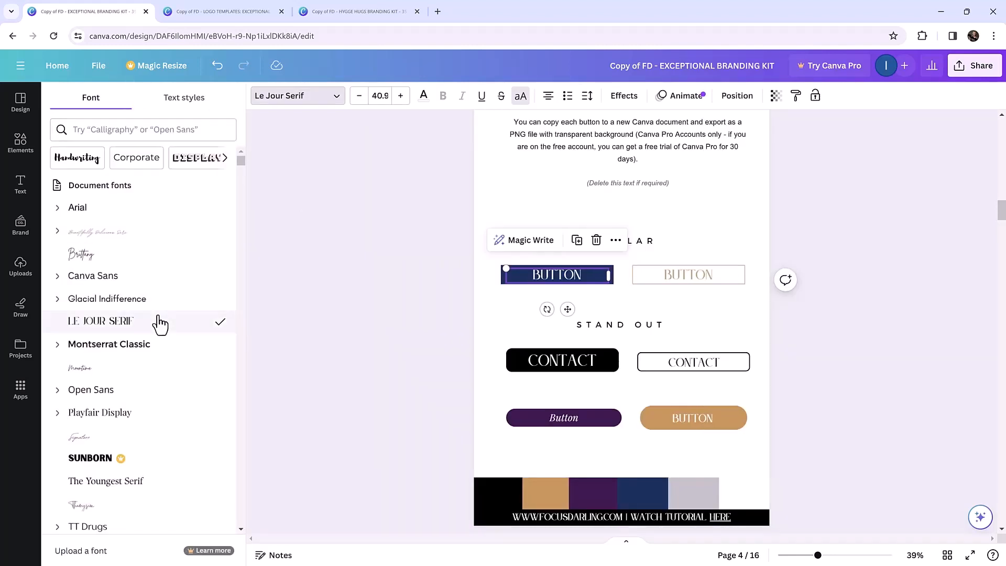
{"action": "scroll", "coordinate": [160, 325], "scroll_direction": "down", "scroll_amount": 3}
{"action": "scroll", "coordinate": [160, 325], "scroll_direction": "down", "scroll_amount": 10}
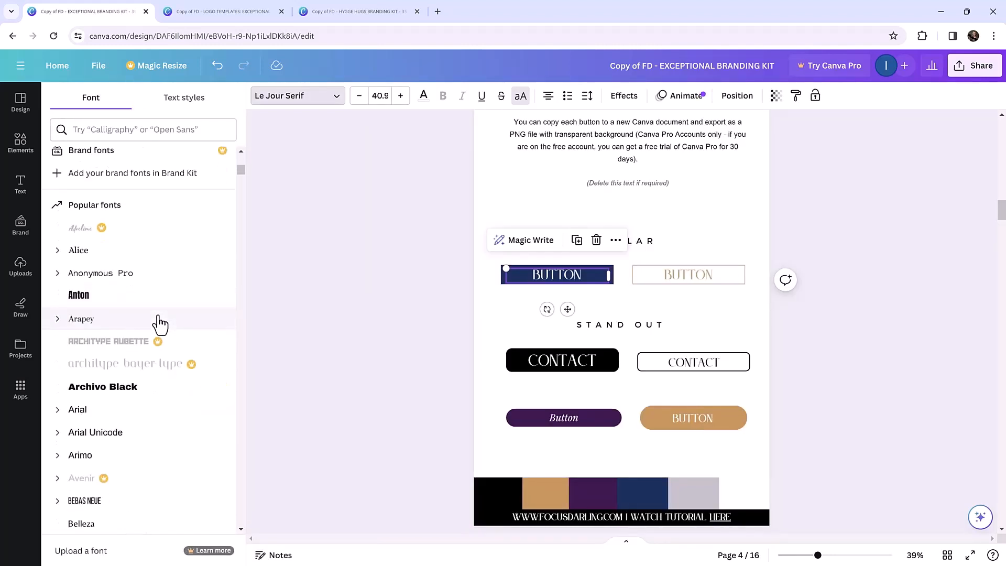
{"action": "left_click", "coordinate": [160, 240]}
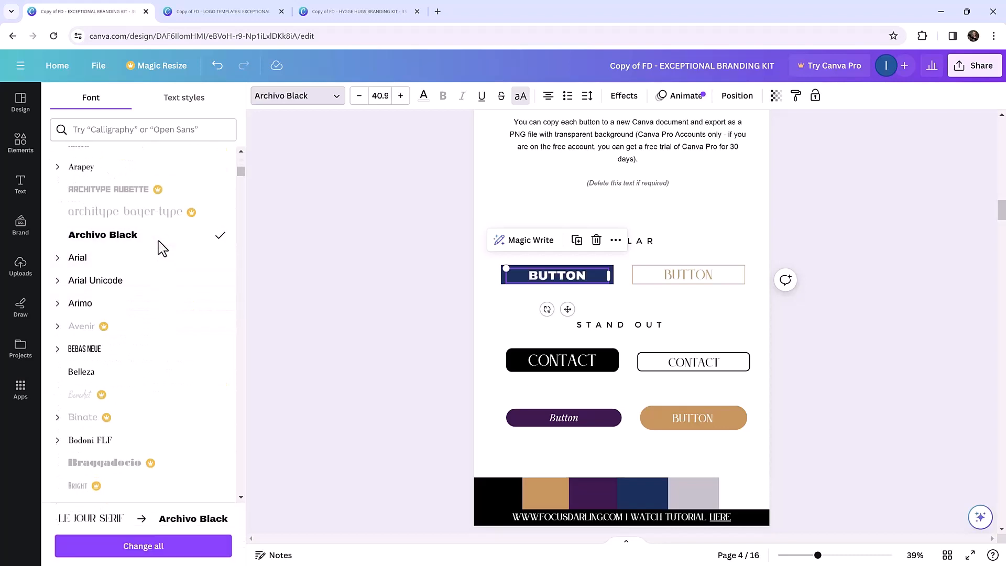
{"action": "left_click", "coordinate": [370, 306]}
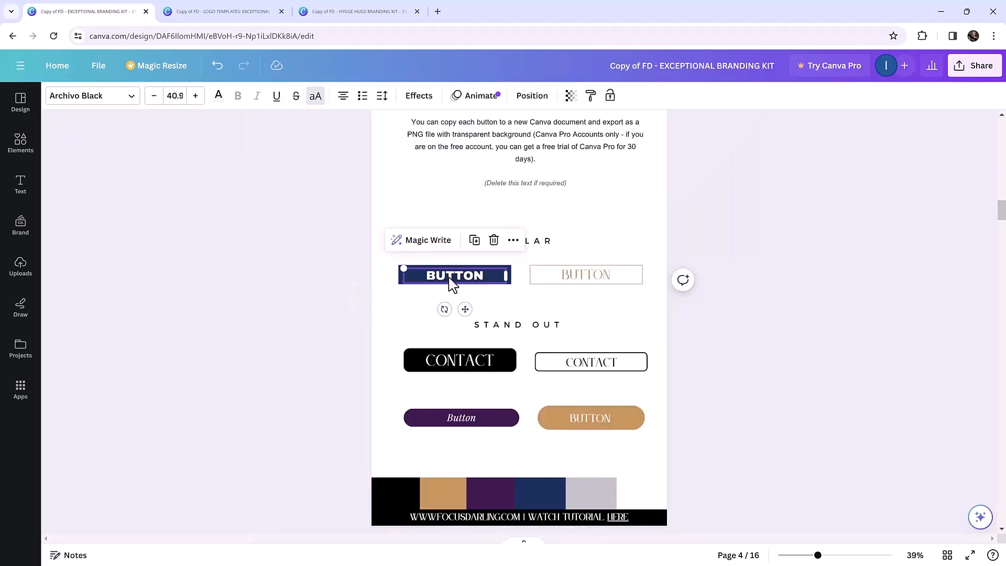
{"action": "key", "text": "ctrl+z"}
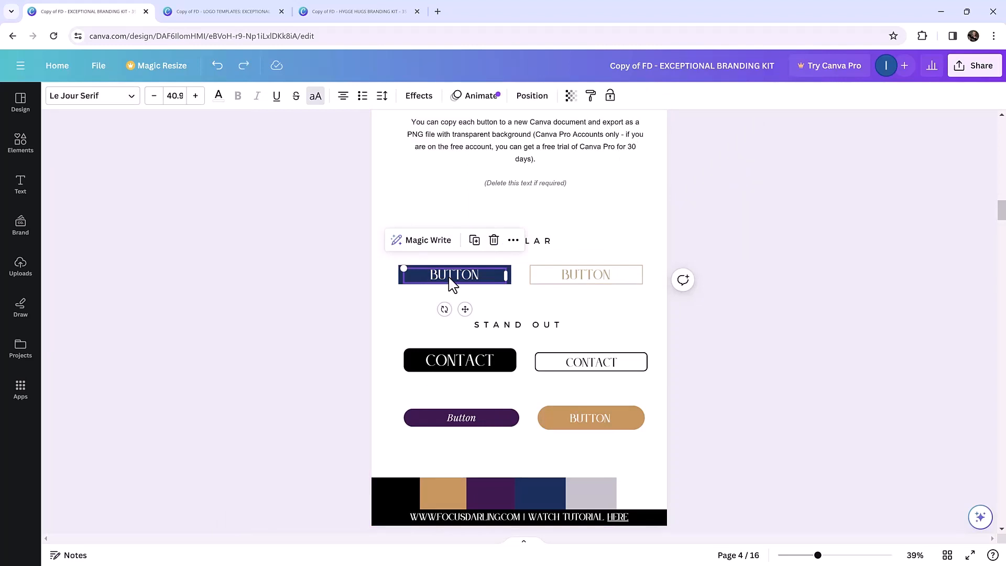
Change the outlined regular button's border colour to the dark purple from the document colours.
{"action": "left_click", "coordinate": [531, 282]}
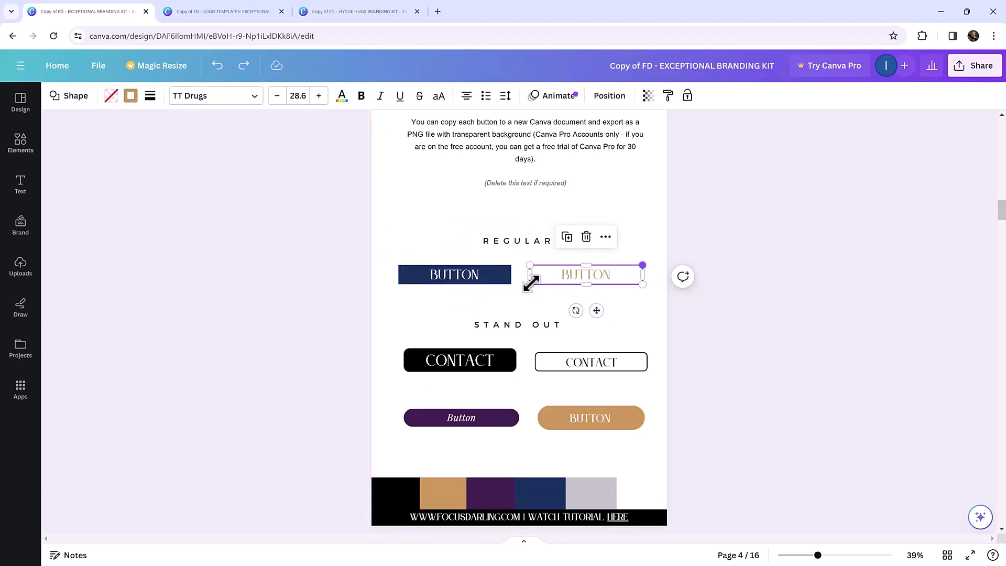
{"action": "left_click", "coordinate": [554, 270]}
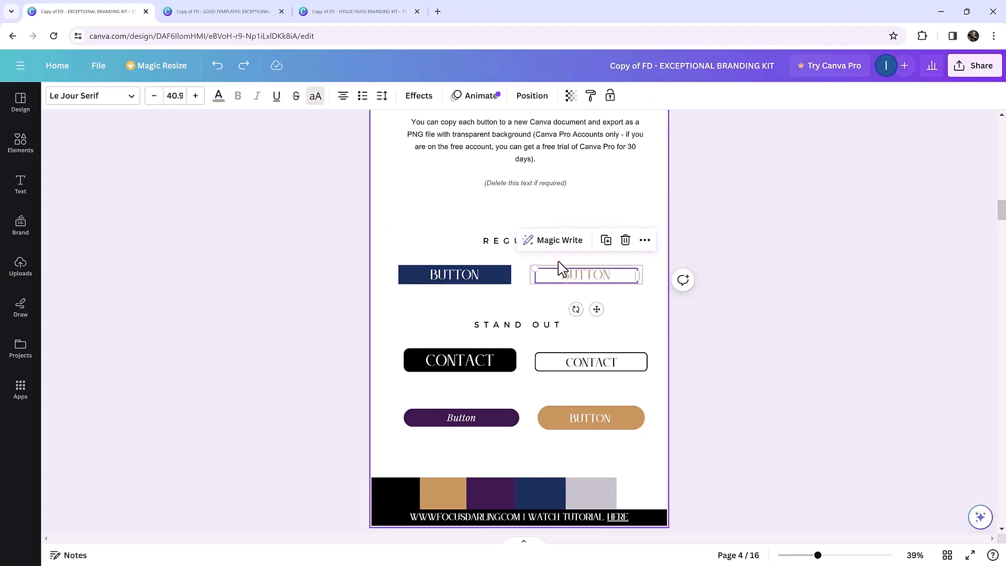
{"action": "key", "text": "Escape"}
{"action": "left_click", "coordinate": [560, 270]}
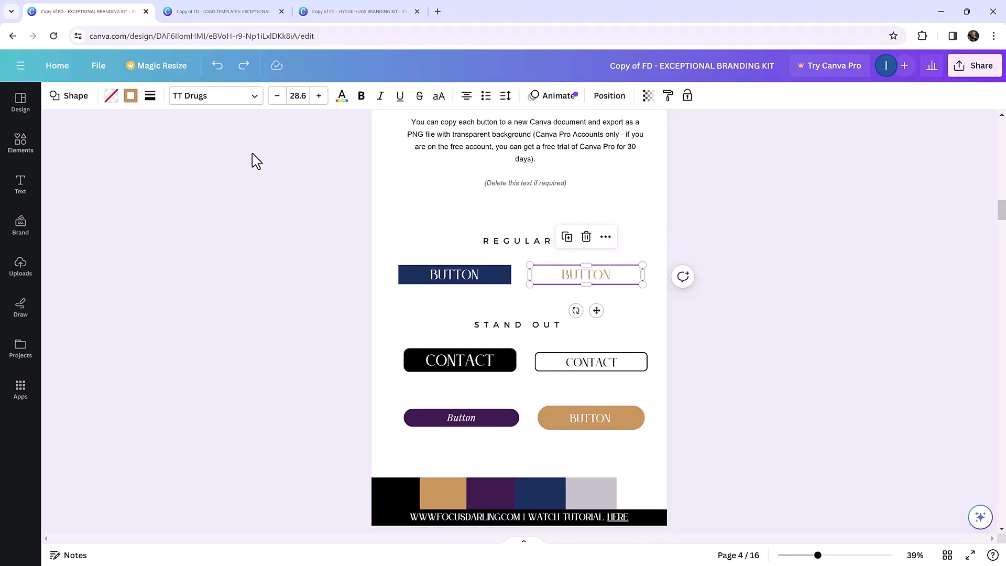
{"action": "left_click", "coordinate": [135, 102]}
{"action": "left_click", "coordinate": [193, 202]}
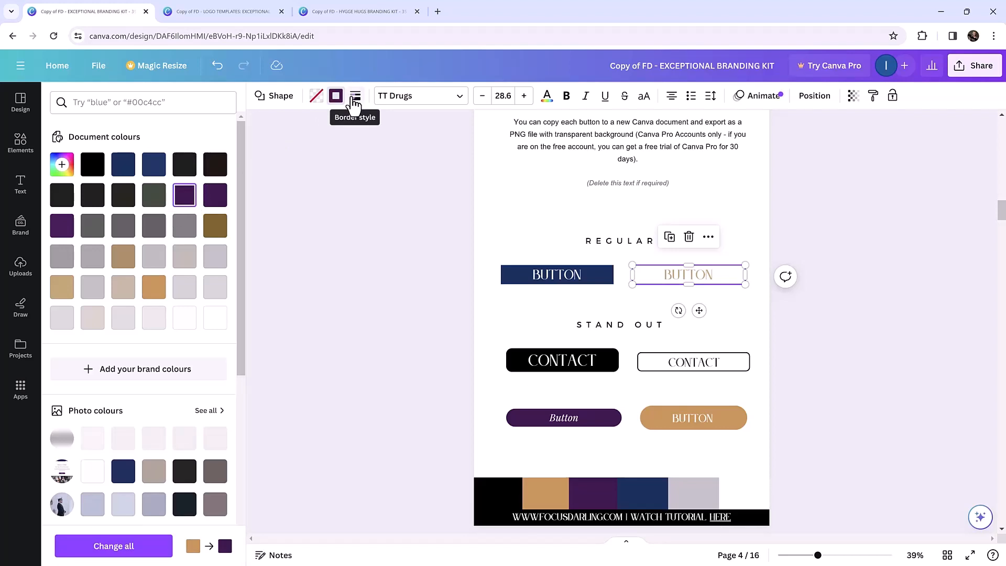
Try a border weight of 3 and corner rounding of 5 on the outlined regular button, and undo the border style changes.
{"action": "left_click", "coordinate": [354, 105]}
{"action": "left_click_drag", "start_coordinate": [359, 169], "coordinate": [360, 202]}
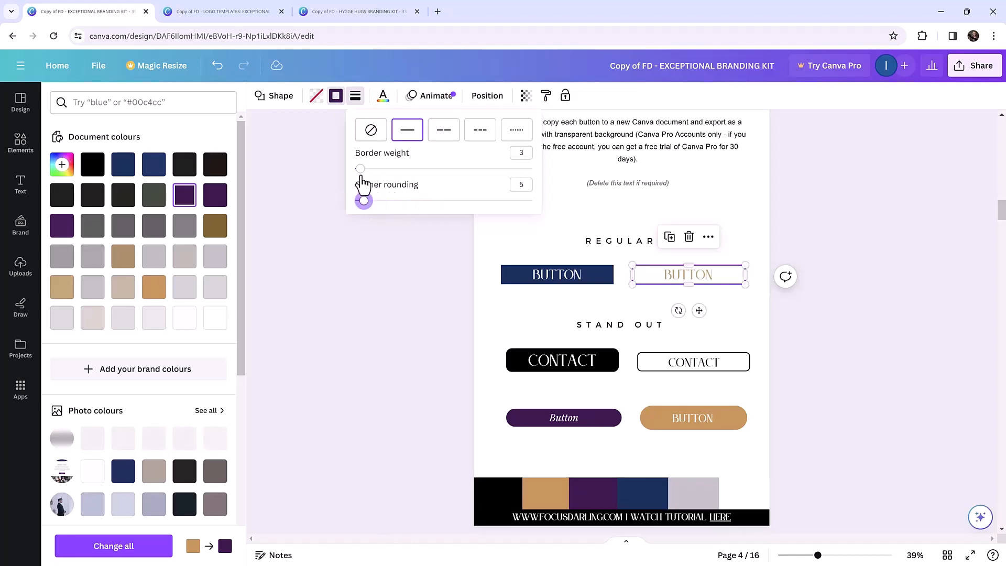
{"action": "left_click", "coordinate": [302, 180]}
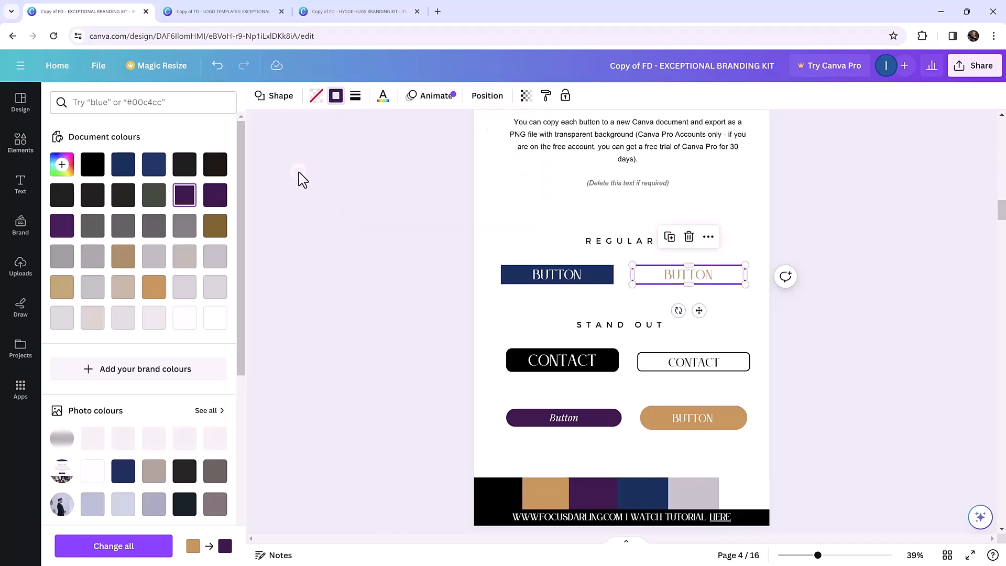
{"action": "left_click", "coordinate": [217, 66]}
{"action": "left_click", "coordinate": [217, 65]}
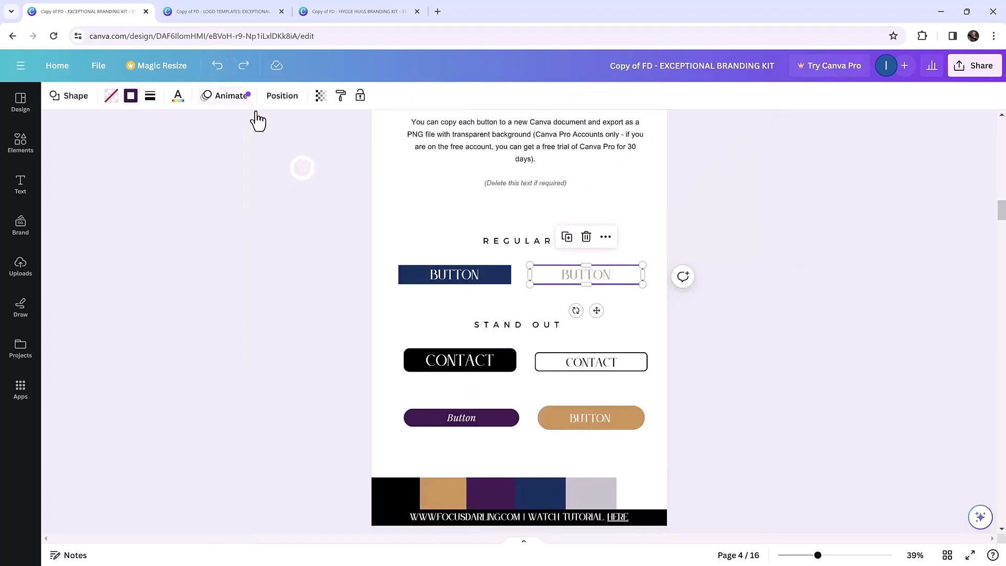
{"action": "left_click", "coordinate": [218, 66]}
{"action": "left_click", "coordinate": [283, 247]}
Open the Lemon Sky text of the standard logo on page 5 for editing.
{"action": "scroll", "coordinate": [648, 297], "scroll_direction": "down", "scroll_amount": 10}
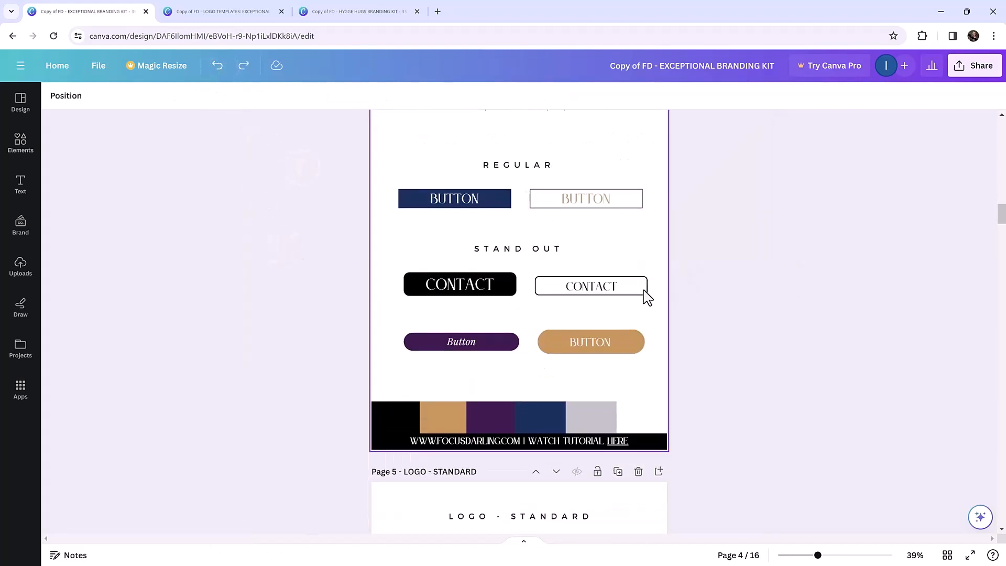
{"action": "scroll", "coordinate": [647, 297], "scroll_direction": "down", "scroll_amount": 1}
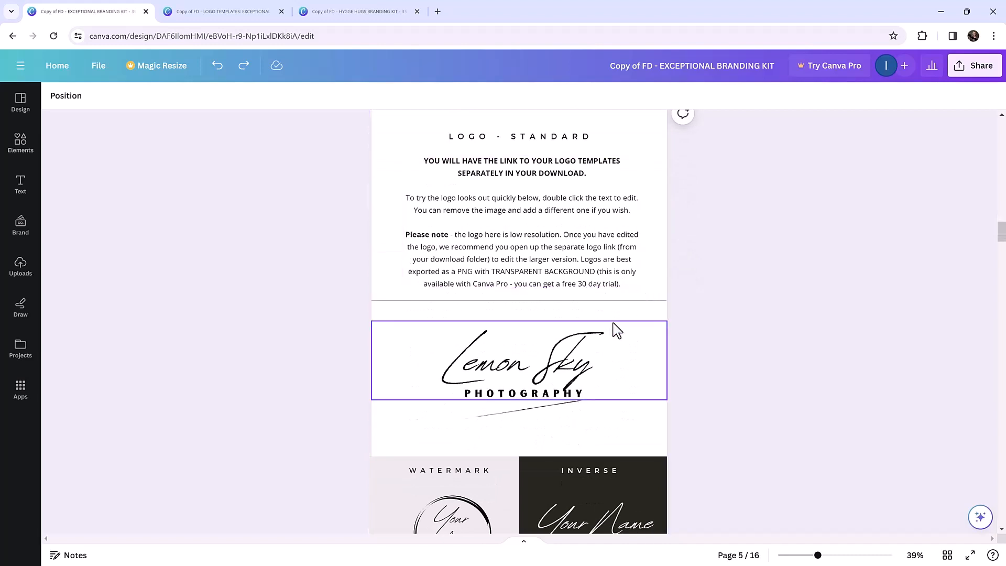
{"action": "double_click", "coordinate": [573, 373]}
{"action": "left_click_drag", "start_coordinate": [599, 353], "coordinate": [204, 372]}
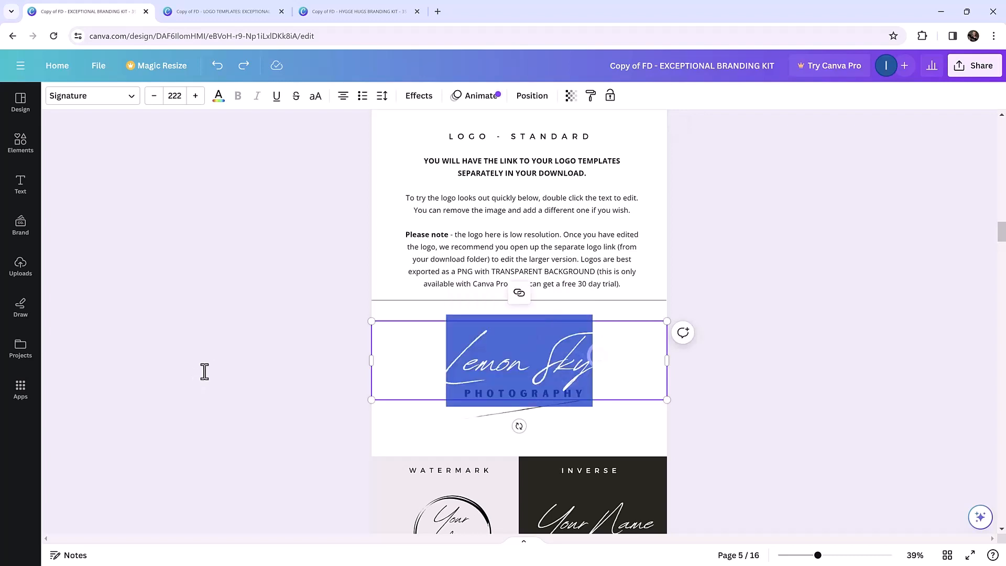
{"action": "left_click", "coordinate": [698, 390]}
Try removing the underline stroke and the Lemon Sky text from the standard logo.
{"action": "mouse_move", "coordinate": [521, 417]}
{"action": "left_mouse_down"}
{"action": "mouse_move", "coordinate": [587, 417]}
{"action": "mouse_move", "coordinate": [458, 413]}
{"action": "mouse_move", "coordinate": [520, 410]}
{"action": "left_mouse_up"}
{"action": "left_click", "coordinate": [519, 400]}
{"action": "left_click", "coordinate": [506, 410]}
{"action": "key", "text": "Delete"}
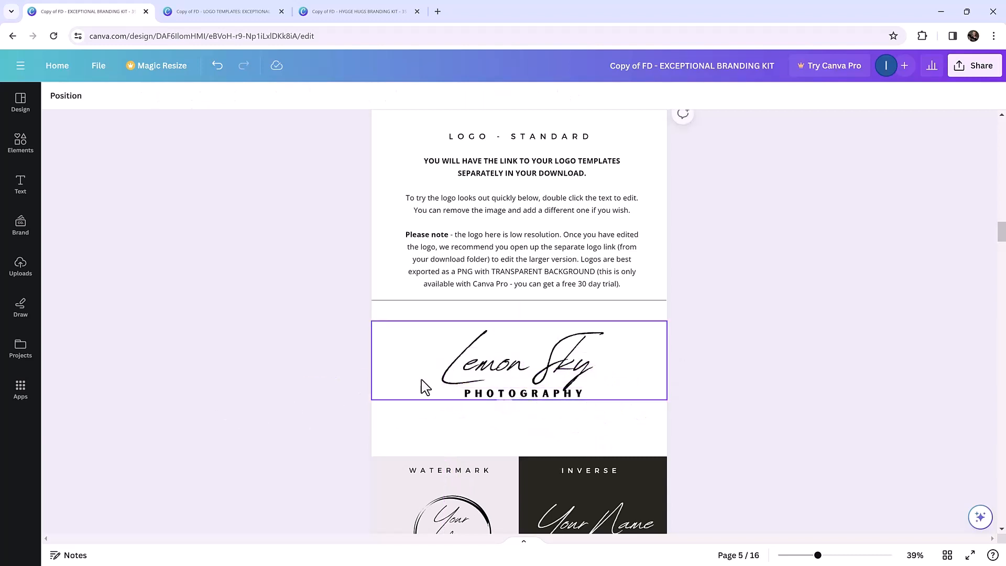
{"action": "mouse_move", "coordinate": [425, 386]}
{"action": "left_mouse_down"}
{"action": "mouse_move", "coordinate": [510, 370]}
{"action": "mouse_move", "coordinate": [414, 266]}
{"action": "mouse_move", "coordinate": [422, 264]}
{"action": "left_mouse_up"}
{"action": "key", "text": "Delete"}
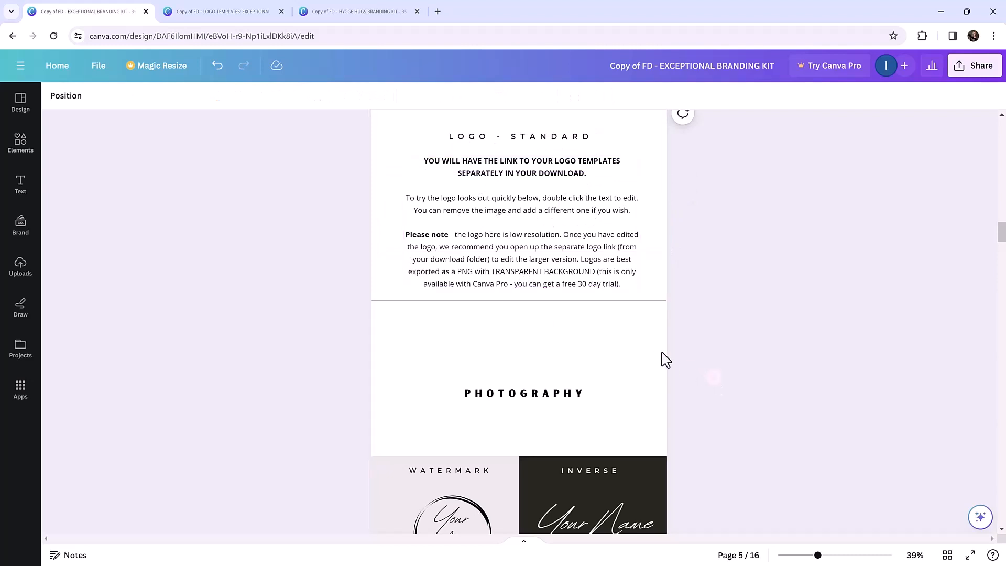
Undo the moves and deletions of the standard logo's name text and underline stroke.
{"action": "left_click", "coordinate": [217, 66]}
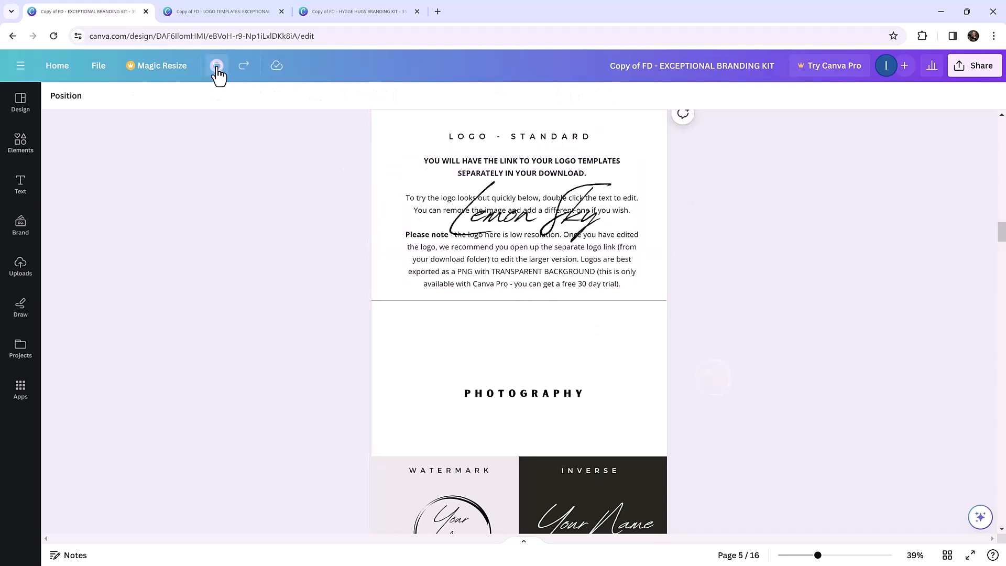
{"action": "left_click", "coordinate": [218, 66]}
{"action": "left_click", "coordinate": [217, 66]}
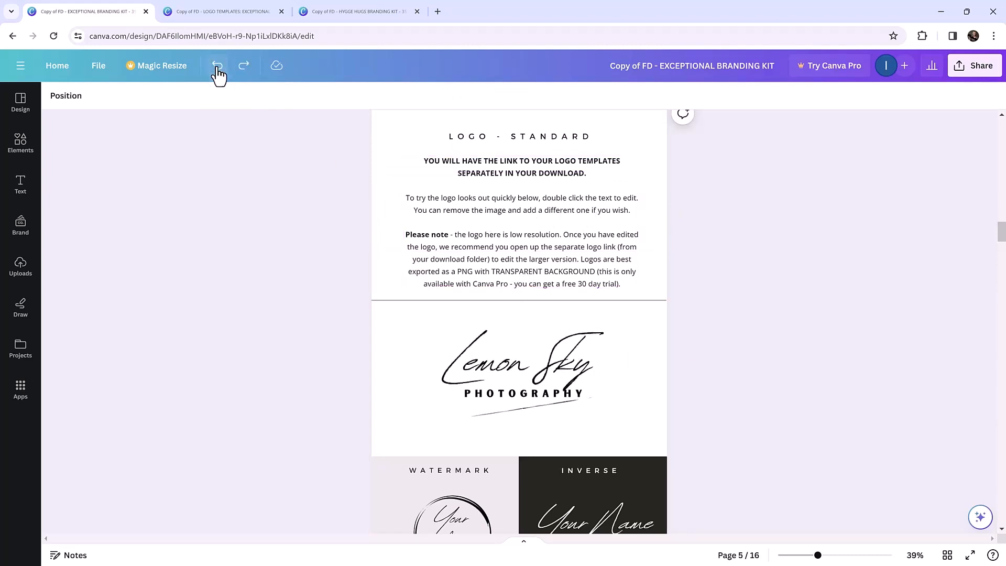
{"action": "left_click", "coordinate": [217, 66]}
{"action": "left_click", "coordinate": [217, 66]}
{"action": "left_click", "coordinate": [217, 66]}
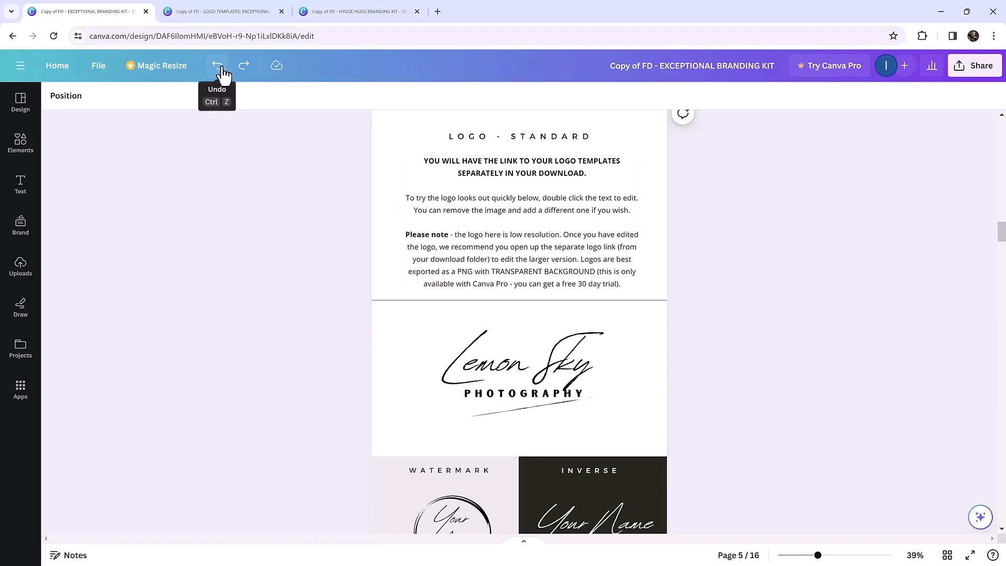
{"action": "left_click", "coordinate": [244, 66]}
{"action": "left_click", "coordinate": [218, 66]}
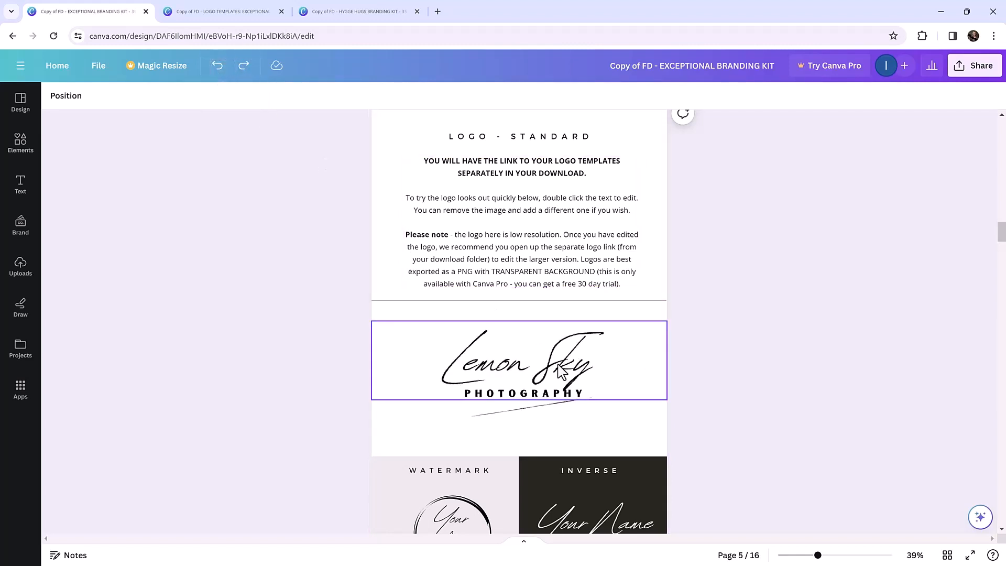
Try moving the Lemon Sky text slightly upward in the standard logo and undo the move.
{"action": "mouse_move", "coordinate": [559, 365]}
{"action": "left_mouse_down"}
{"action": "mouse_move", "coordinate": [559, 332]}
{"action": "mouse_move", "coordinate": [555, 349]}
{"action": "left_mouse_up"}
{"action": "key", "text": "ctrl+z"}
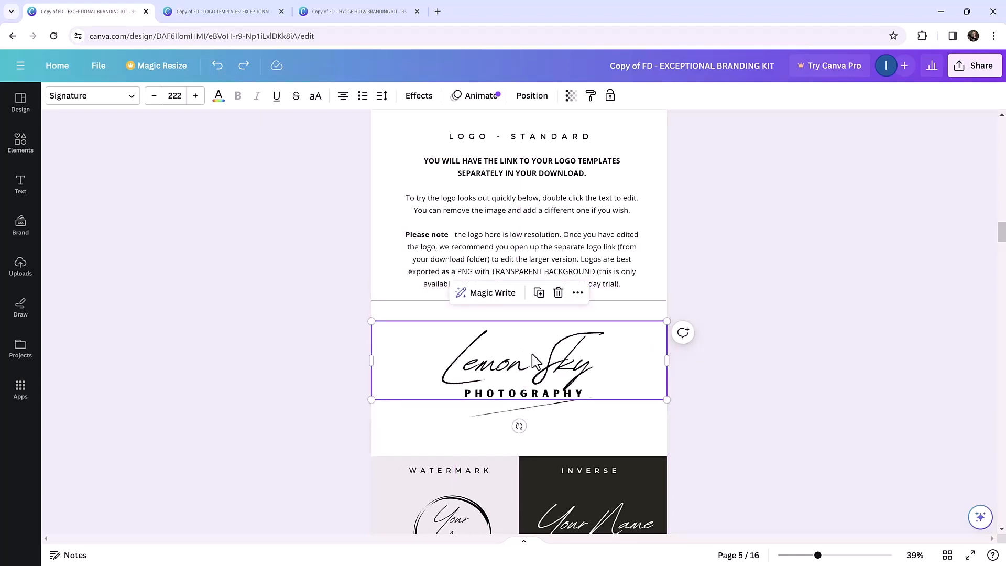
{"action": "scroll", "coordinate": [532, 354], "scroll_direction": "down", "scroll_amount": 3}
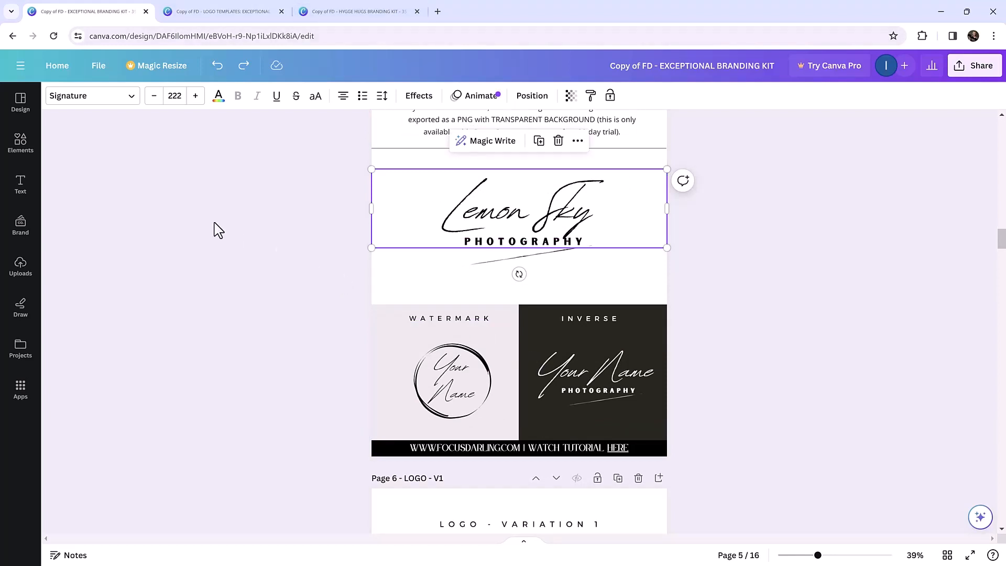
Search the design elements for "camera" and restrict the results to graphics.
{"action": "left_click", "coordinate": [21, 143]}
{"action": "left_click", "coordinate": [119, 102]}
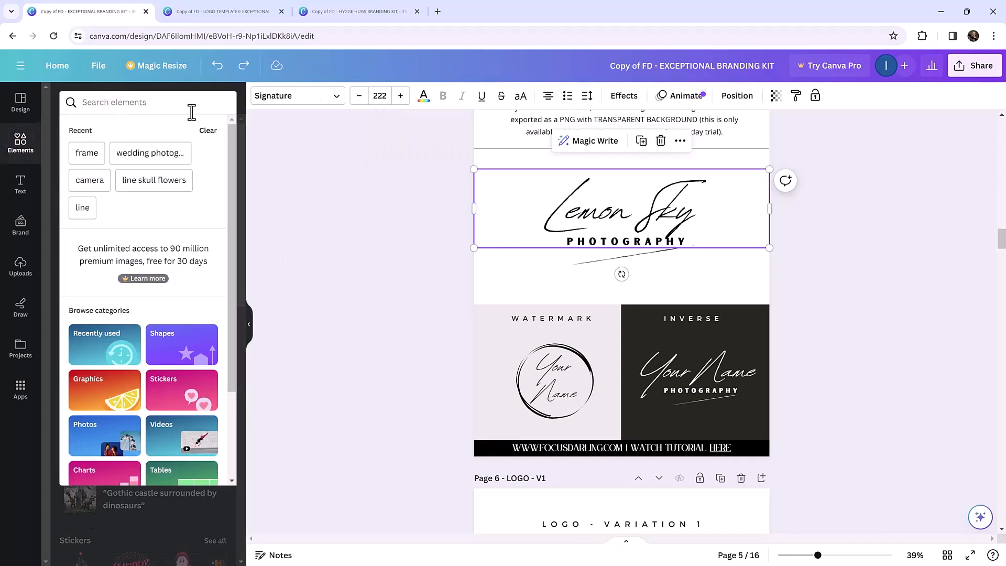
{"action": "type", "text": "camera"}
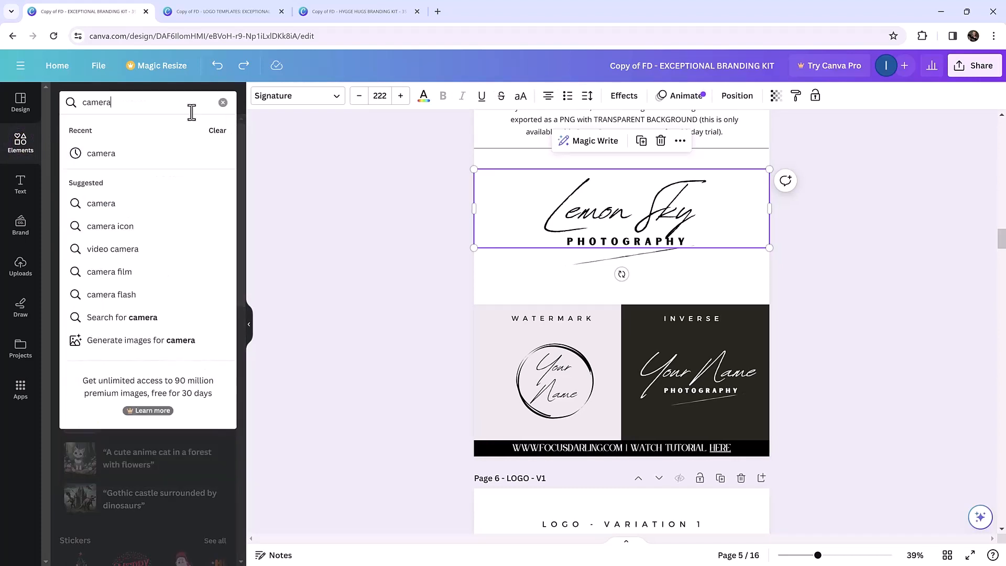
{"action": "key", "text": "Return"}
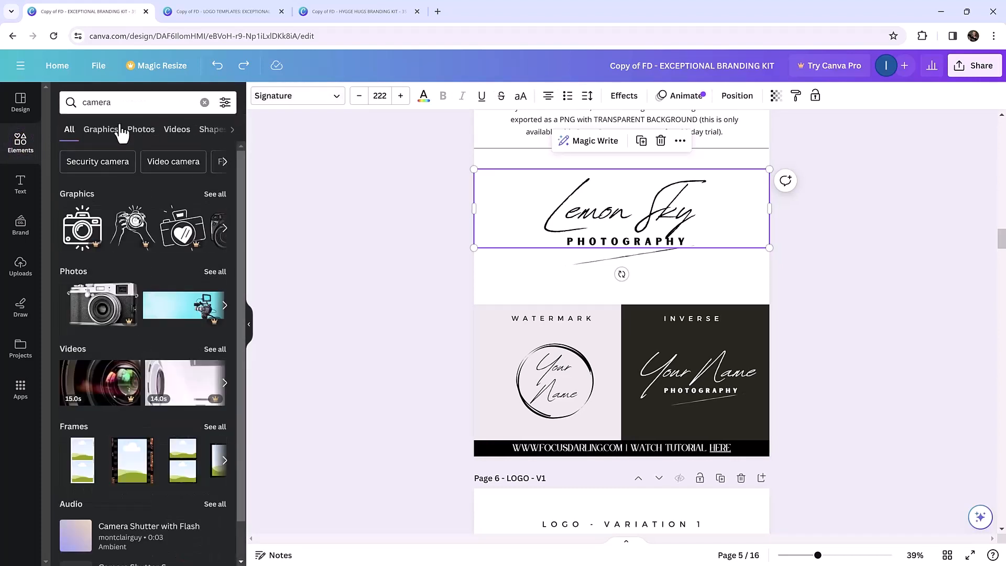
{"action": "left_click", "coordinate": [93, 135]}
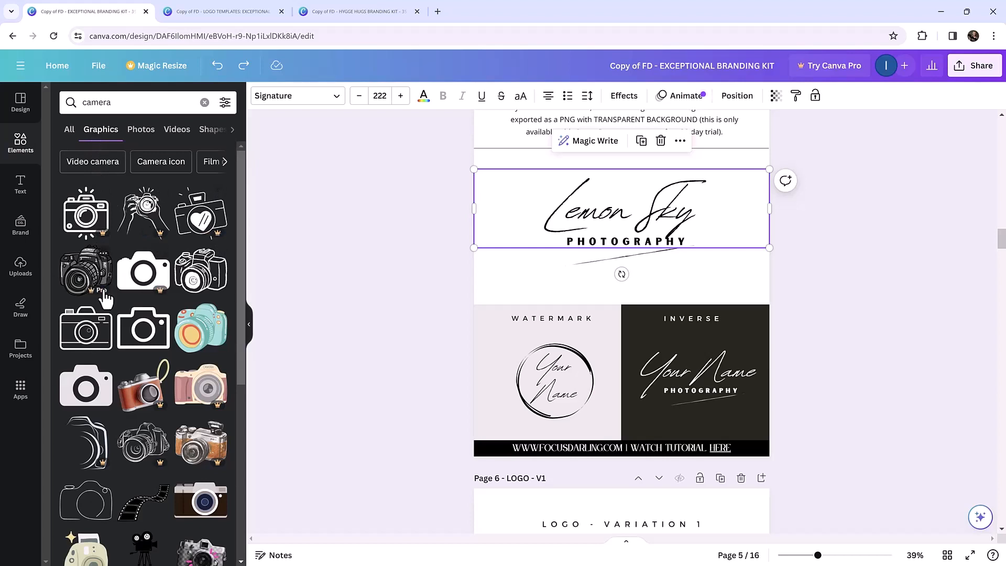
Try adding the camera graphic with a heart, shrinking it and placing it above the Lemon Sky text, and delete it.
{"action": "left_click", "coordinate": [197, 233]}
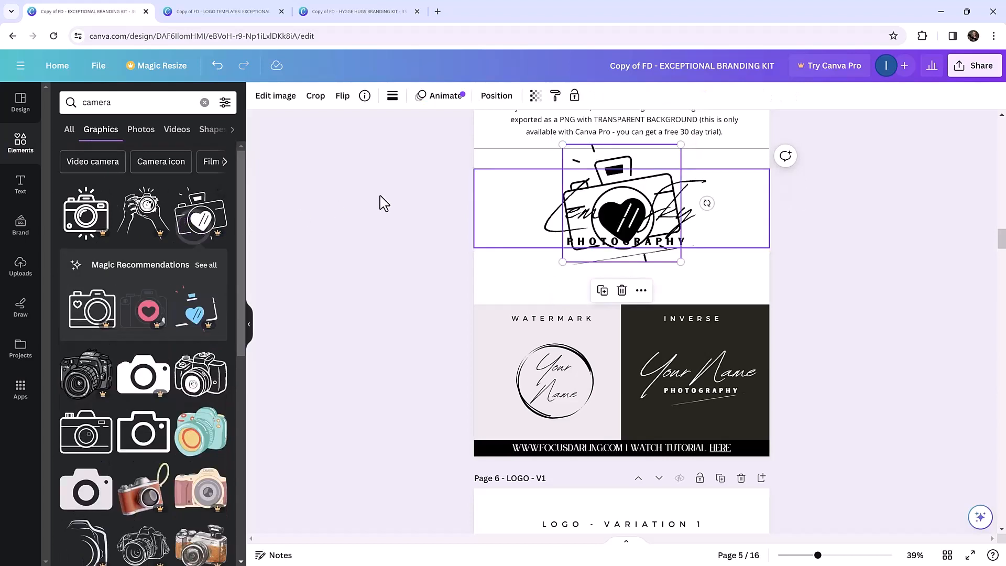
{"action": "left_click_drag", "start_coordinate": [681, 141], "coordinate": [623, 201]}
{"action": "left_click_drag", "start_coordinate": [593, 231], "coordinate": [623, 184]}
{"action": "left_click", "coordinate": [791, 255]}
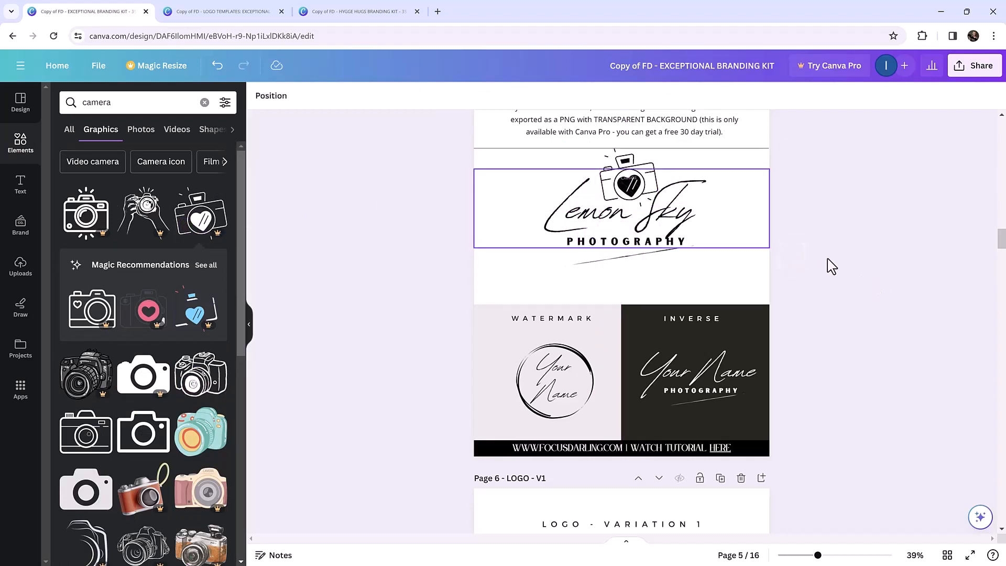
{"action": "left_click", "coordinate": [642, 178]}
{"action": "key", "text": "Delete"}
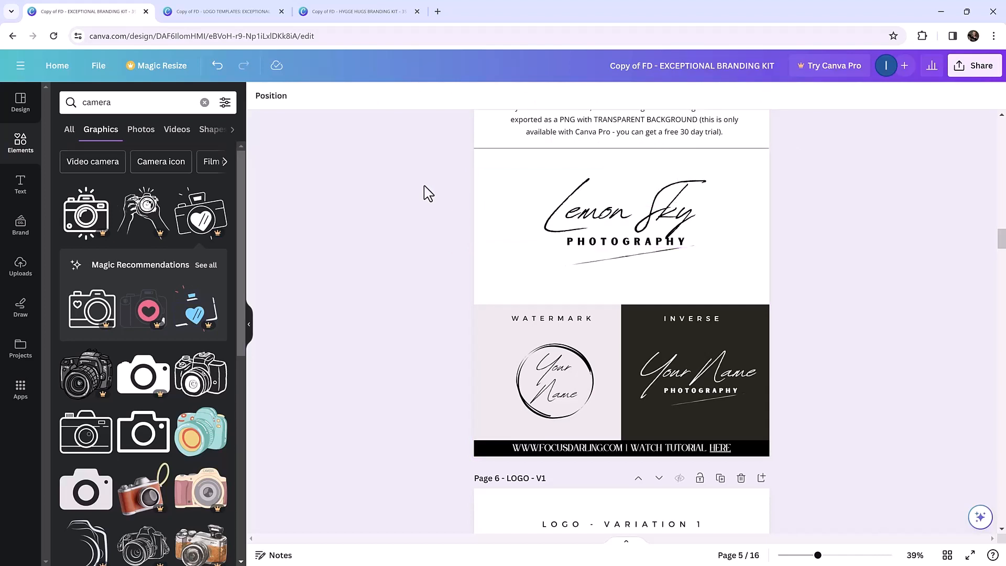
Add the outlined camera graphic to the standard logo, shrink it, place it above the Lemon Sky text and tilt it slightly.
{"action": "left_click", "coordinate": [225, 103]}
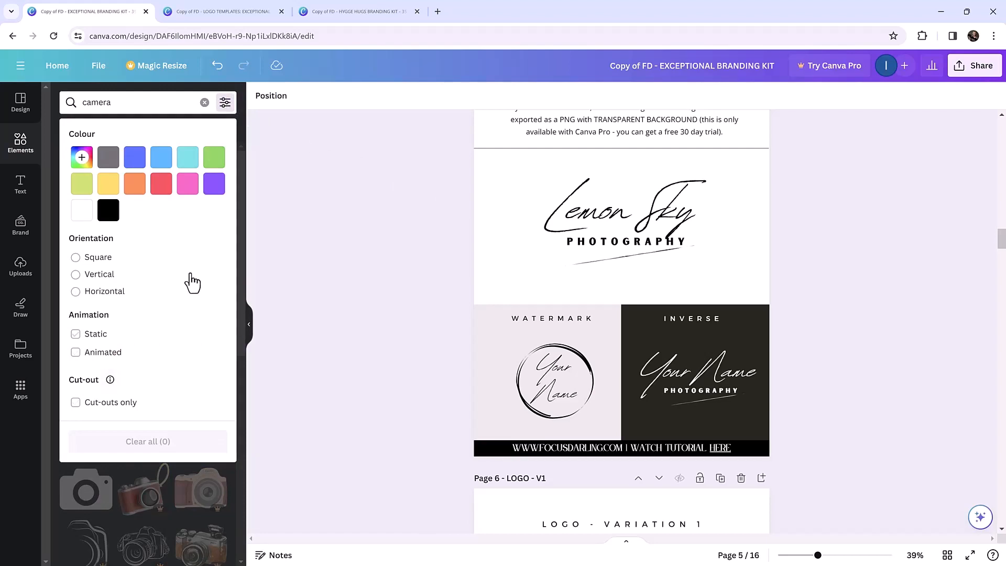
{"action": "left_click", "coordinate": [274, 241]}
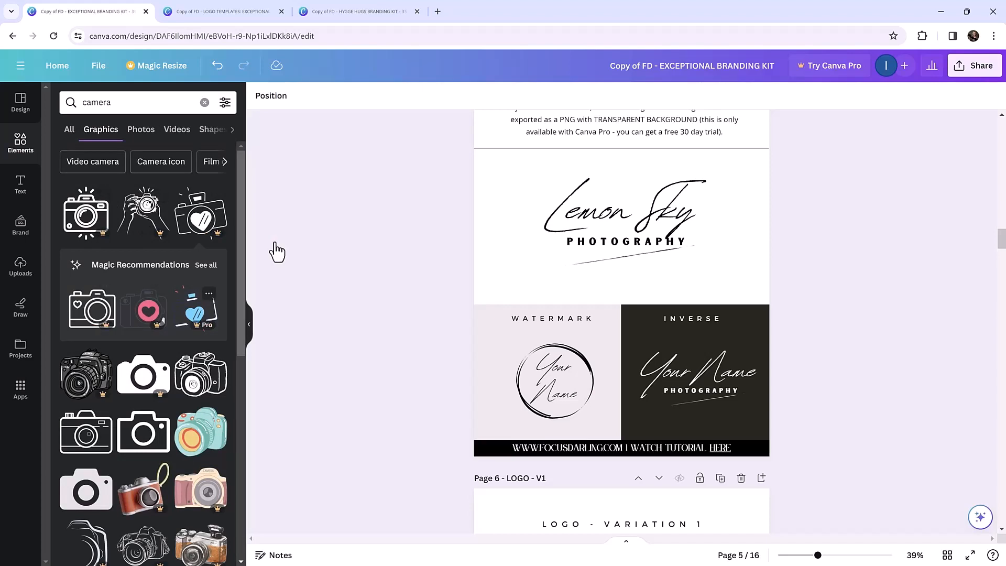
{"action": "scroll", "coordinate": [276, 251], "scroll_direction": "down", "scroll_amount": 2}
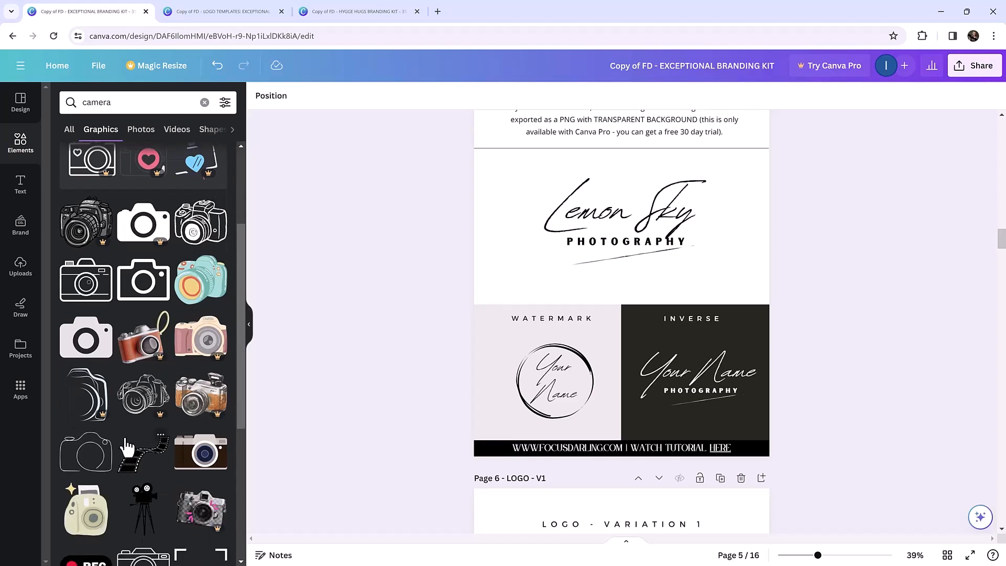
{"action": "left_click", "coordinate": [85, 360]}
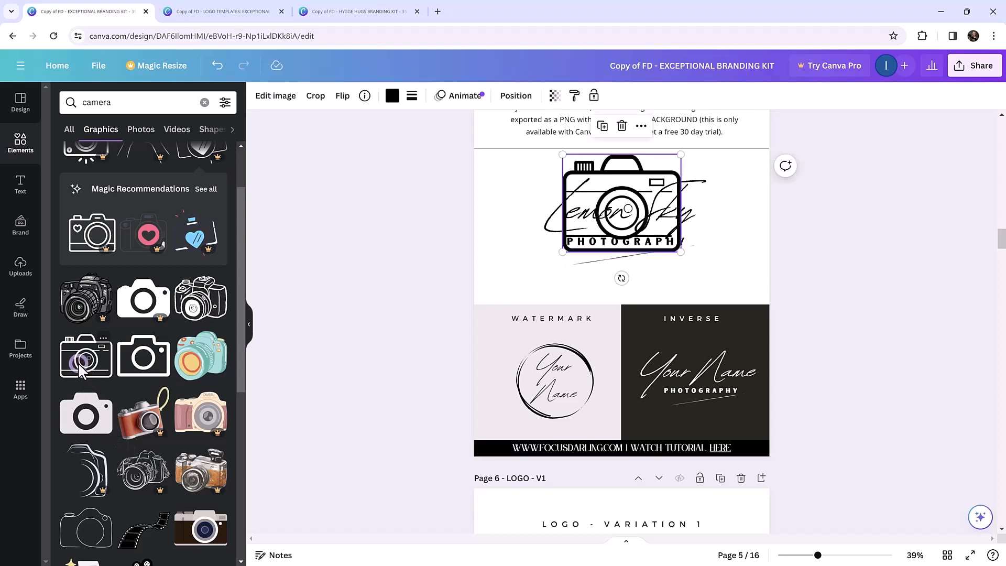
{"action": "left_click_drag", "start_coordinate": [680, 154], "coordinate": [628, 189]}
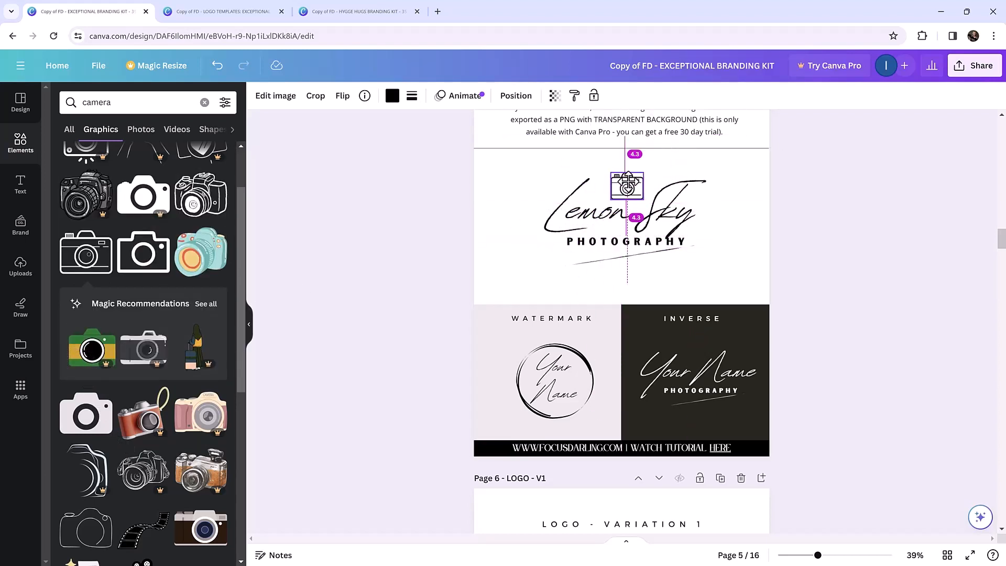
{"action": "left_click_drag", "start_coordinate": [618, 224], "coordinate": [658, 246]}
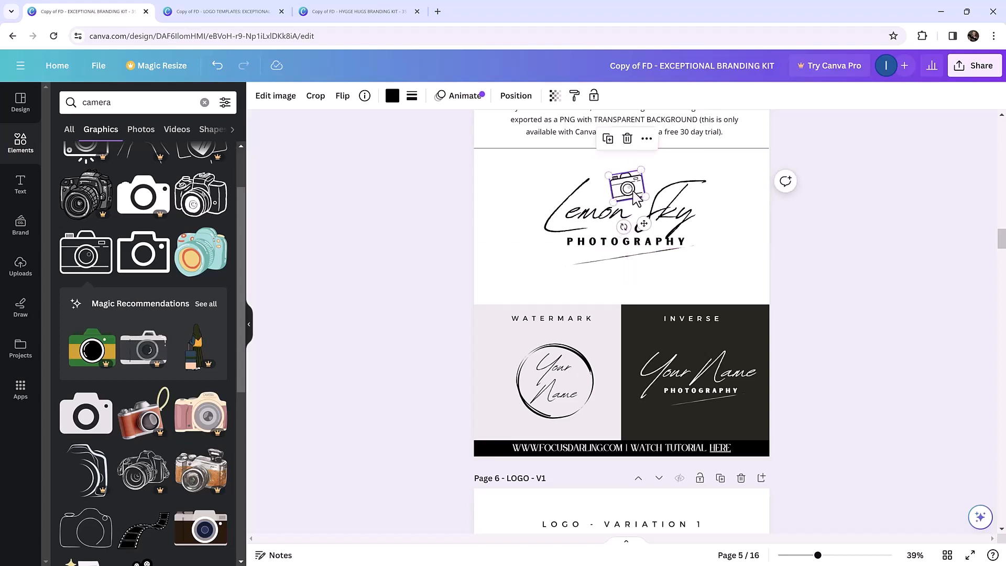
{"action": "left_click", "coordinate": [778, 275]}
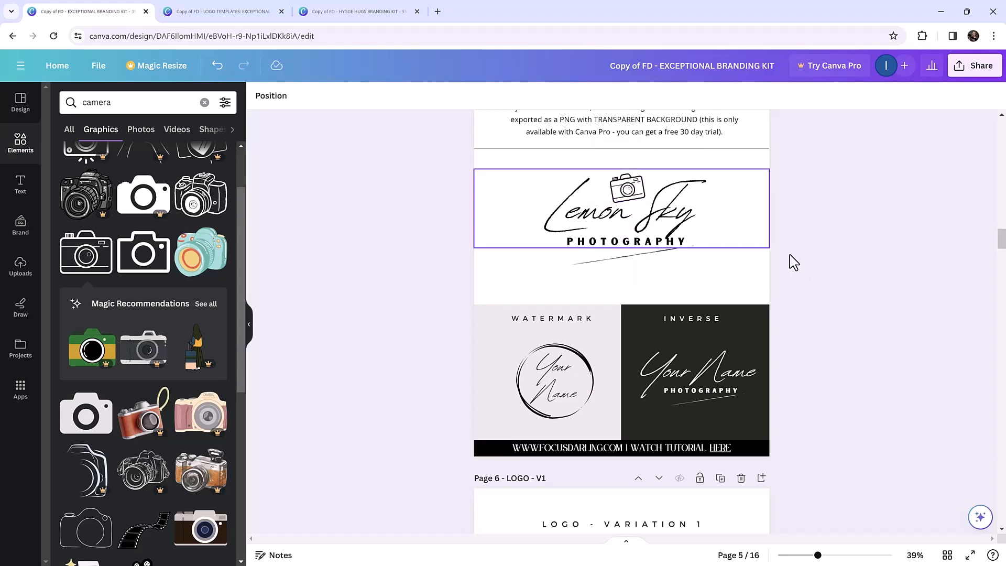
{"action": "left_click", "coordinate": [624, 192]}
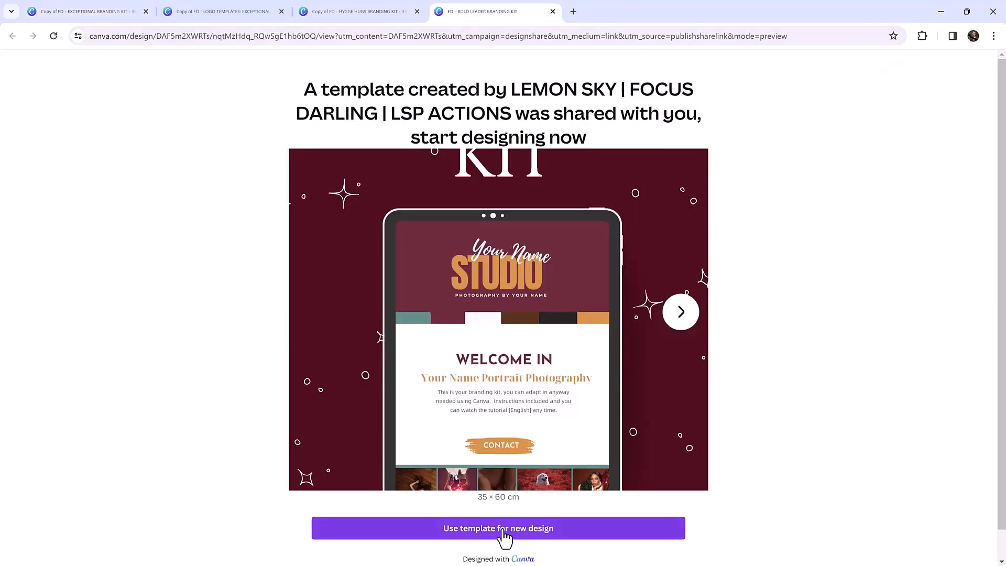
Create a new design from the Bold Leader branding kit template and look through its button, logo and mini brand overview pages.
{"action": "left_click", "coordinate": [503, 530]}
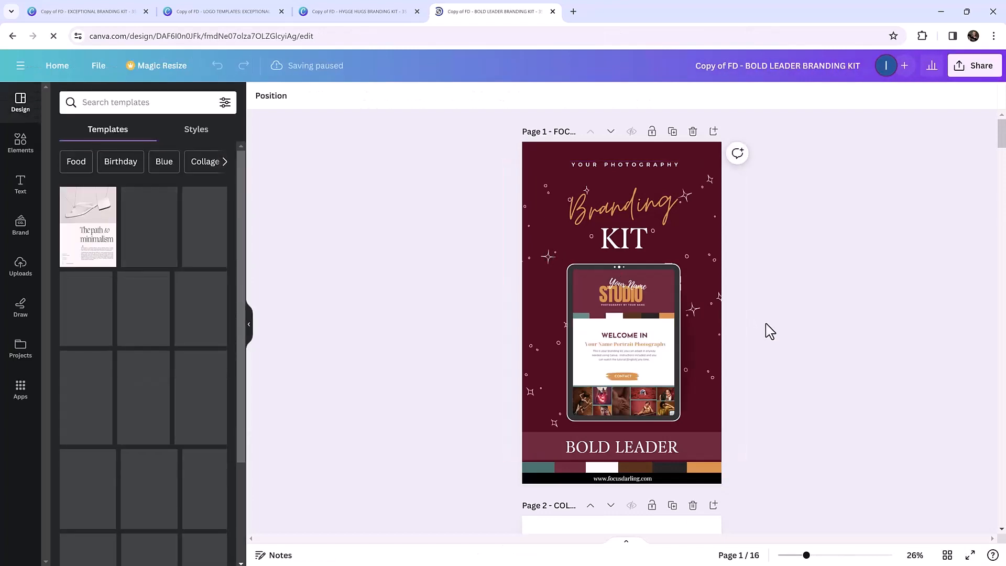
{"action": "scroll", "coordinate": [769, 330], "scroll_direction": "down", "scroll_amount": 20}
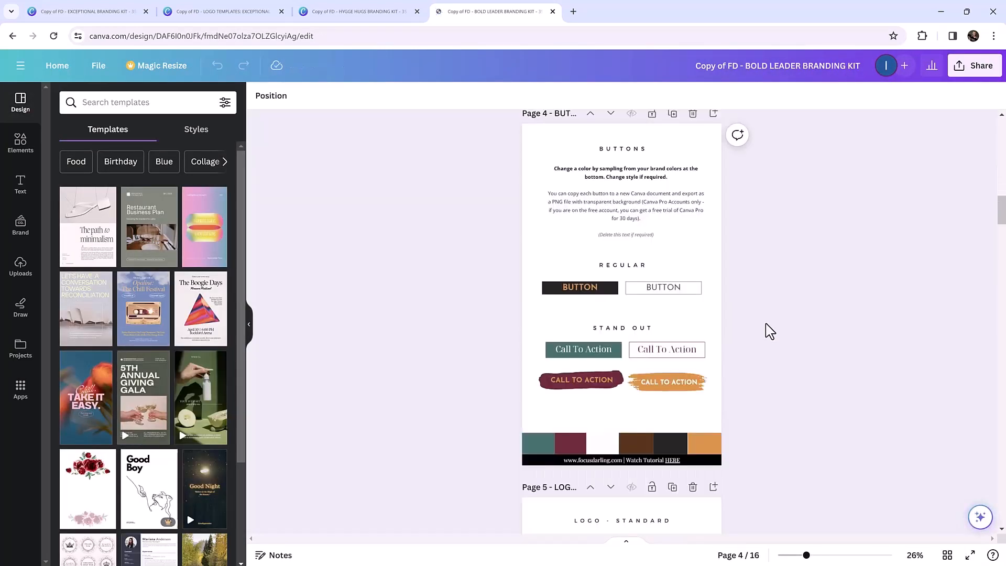
{"action": "scroll", "coordinate": [769, 330], "scroll_direction": "down", "scroll_amount": 12}
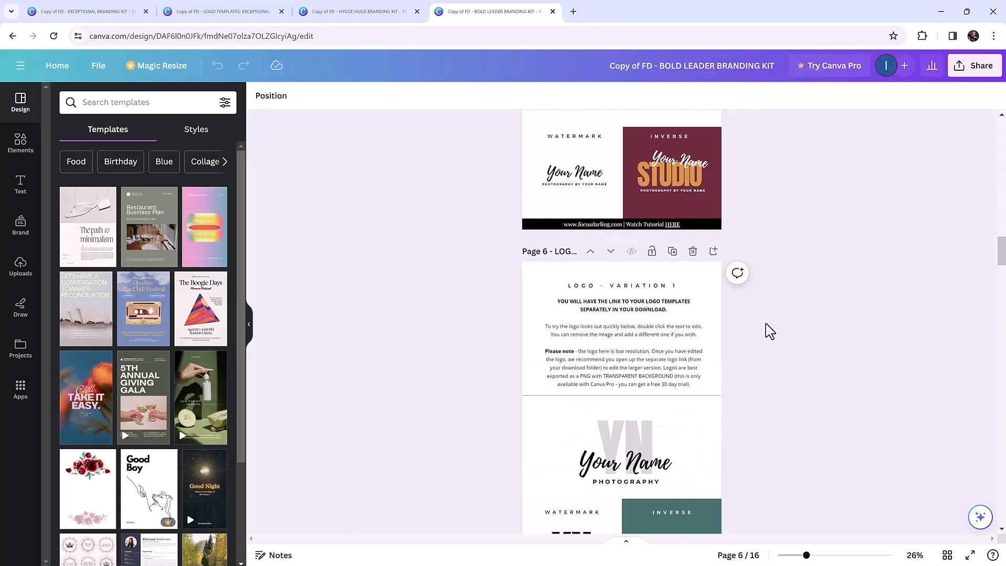
{"action": "scroll", "coordinate": [769, 330], "scroll_direction": "down", "scroll_amount": 12}
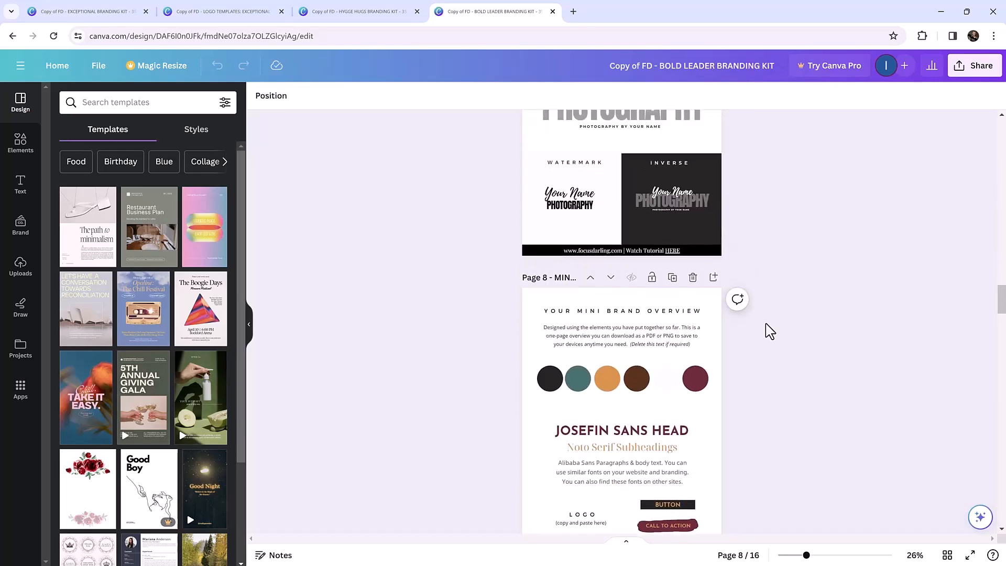
Examine the separate text elements that make up the inverse STUDIO logo on page 5 of the Bold Leader kit.
{"action": "scroll", "coordinate": [769, 330], "scroll_direction": "up", "scroll_amount": 15}
{"action": "left_click", "coordinate": [675, 333]}
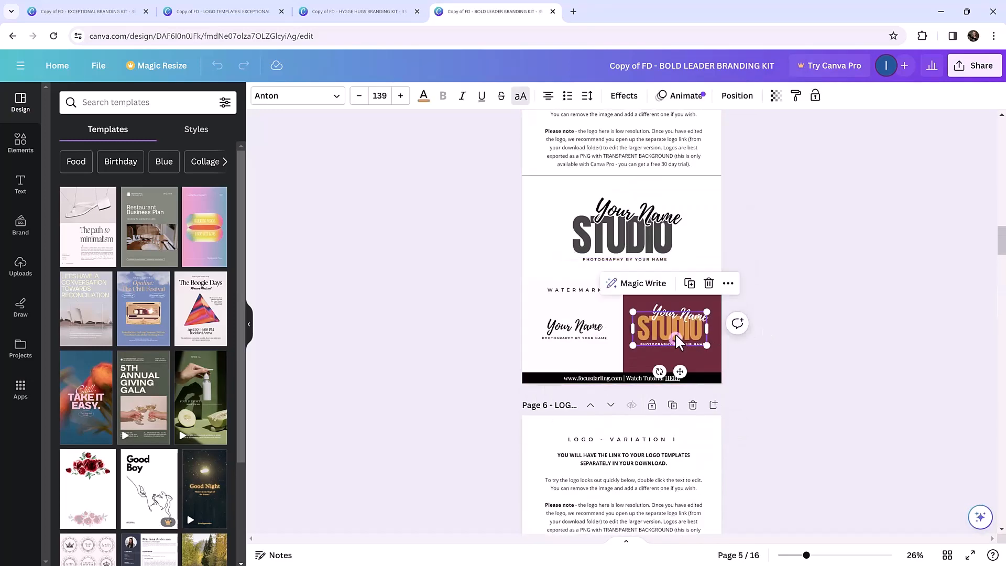
{"action": "left_click", "coordinate": [675, 311]}
{"action": "left_click", "coordinate": [647, 346]}
Return to the Exceptional branding kit and inspect the text elements of its inverse and watermark logos on page 5.
{"action": "left_click", "coordinate": [107, 9]}
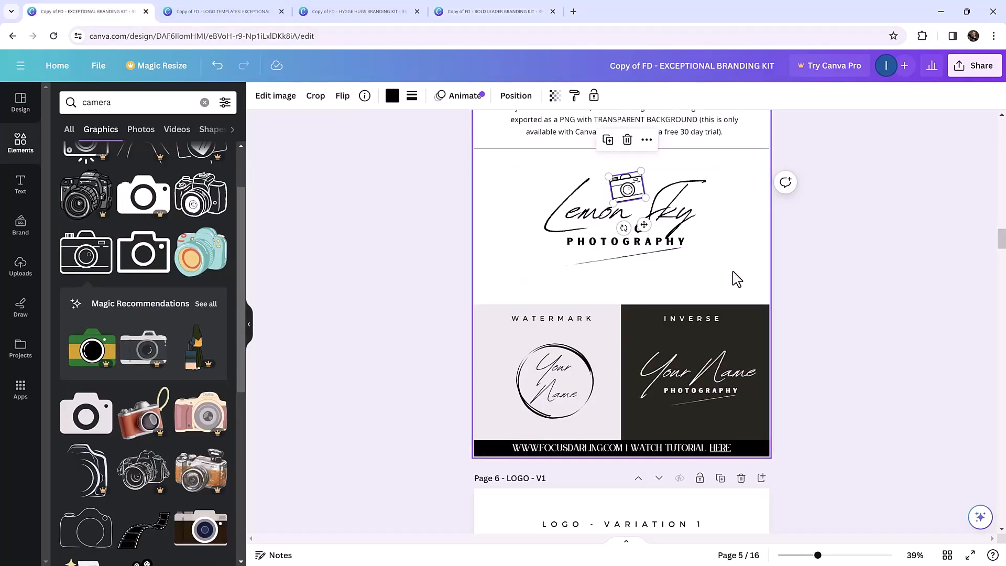
{"action": "left_click", "coordinate": [699, 373]}
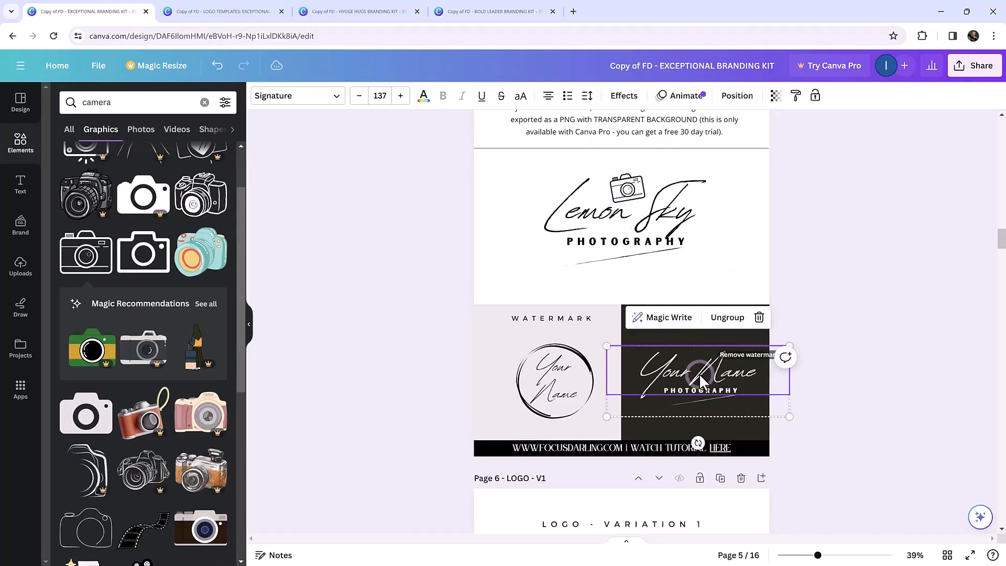
{"action": "left_click", "coordinate": [571, 378]}
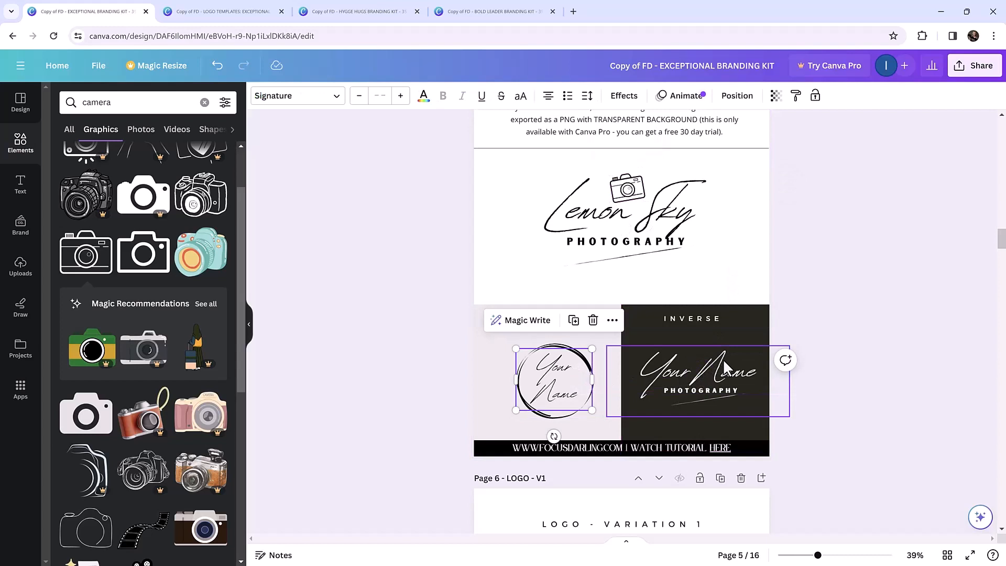
{"action": "key", "text": "Escape"}
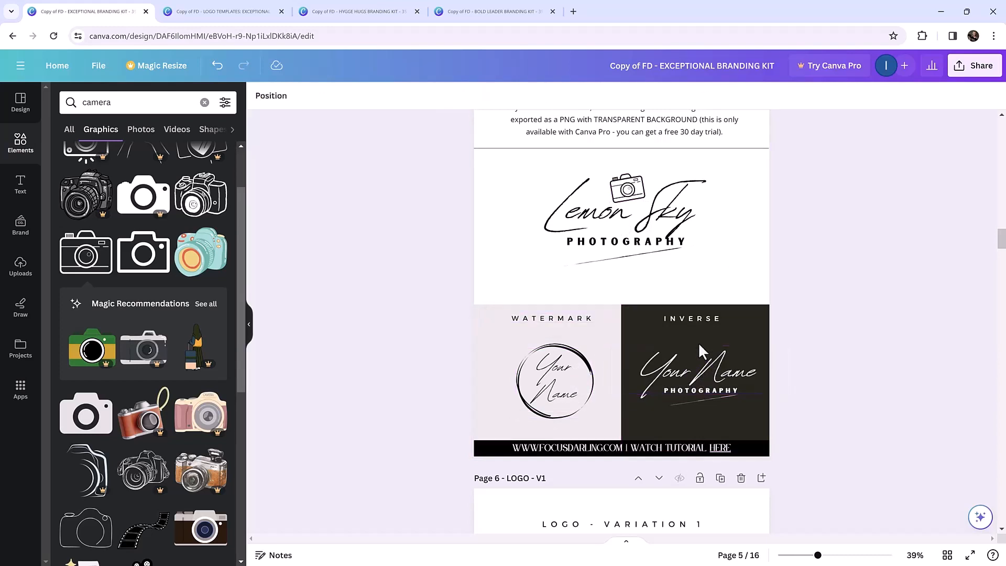
Switch to the Exceptional logo templates and undo the name edit in the V1 standard logo on page 4.
{"action": "left_click", "coordinate": [209, 14]}
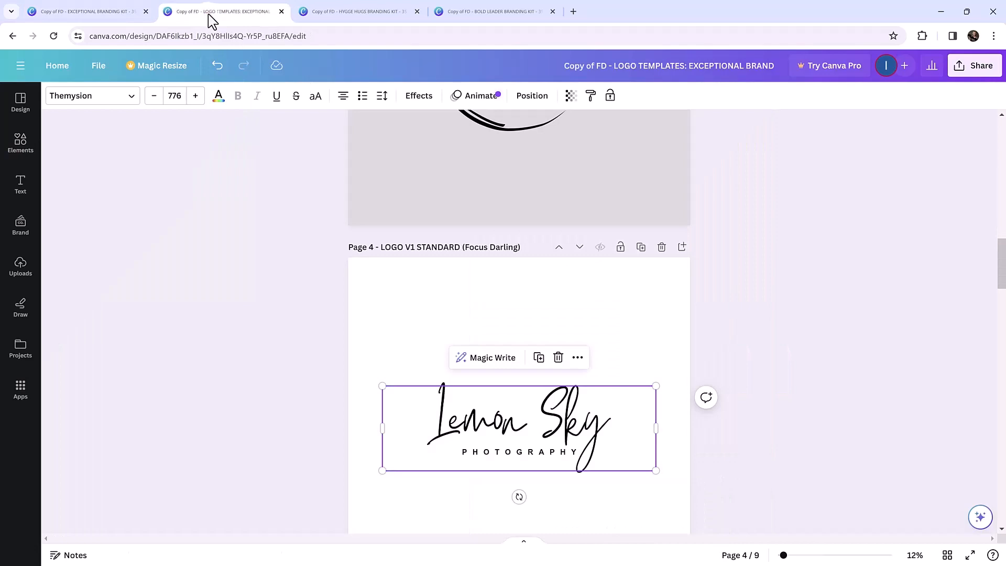
{"action": "left_click", "coordinate": [734, 339]}
{"action": "left_click", "coordinate": [216, 68]}
{"action": "left_click", "coordinate": [216, 67]}
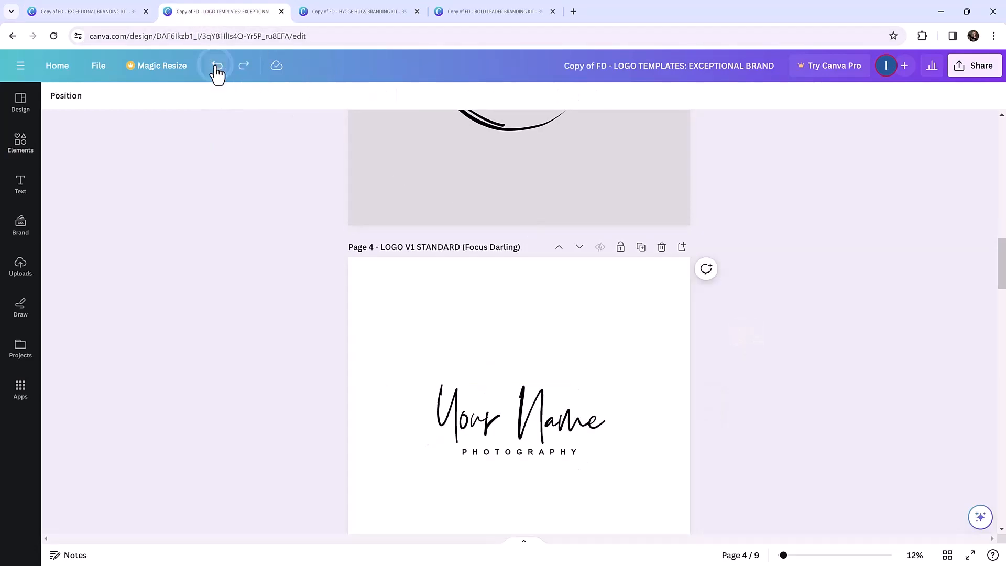
Compare the standard logo on page 1 of the logo templates with the edited one in the Exceptional branding kit.
{"action": "scroll", "coordinate": [429, 317], "scroll_direction": "up", "scroll_amount": 10}
{"action": "scroll", "coordinate": [426, 316], "scroll_direction": "up", "scroll_amount": 3}
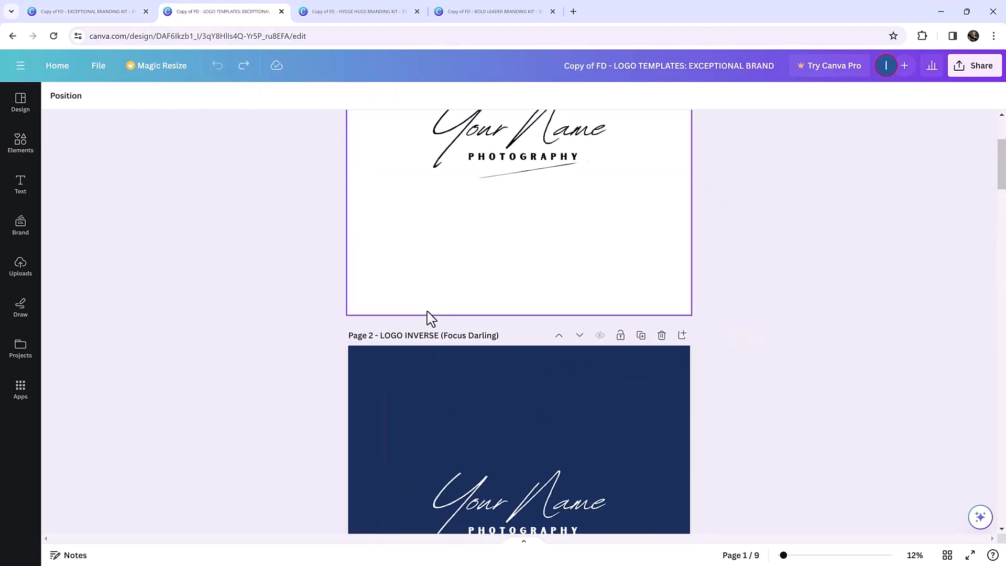
{"action": "scroll", "coordinate": [303, 213], "scroll_direction": "up", "scroll_amount": 1}
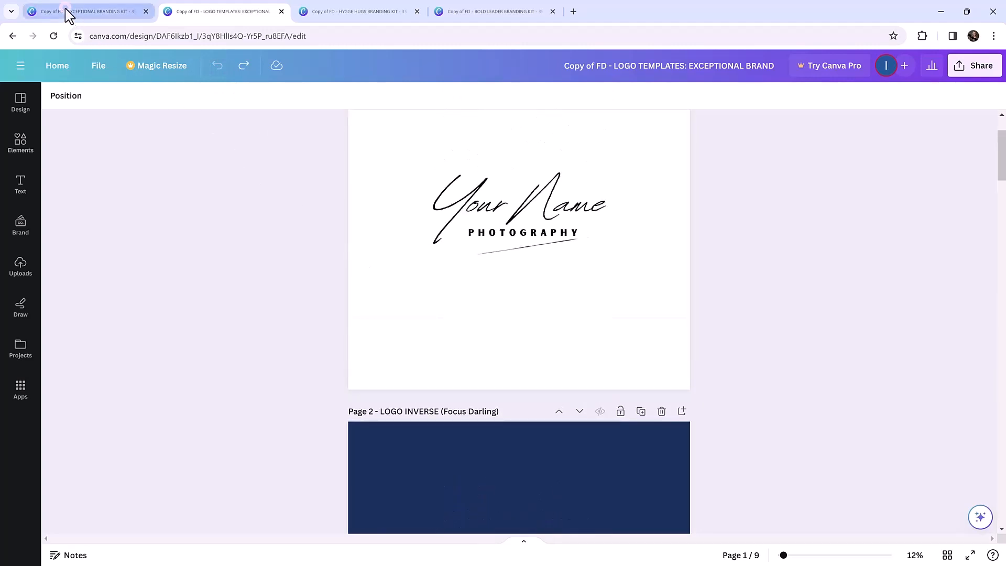
{"action": "left_click", "coordinate": [66, 11]}
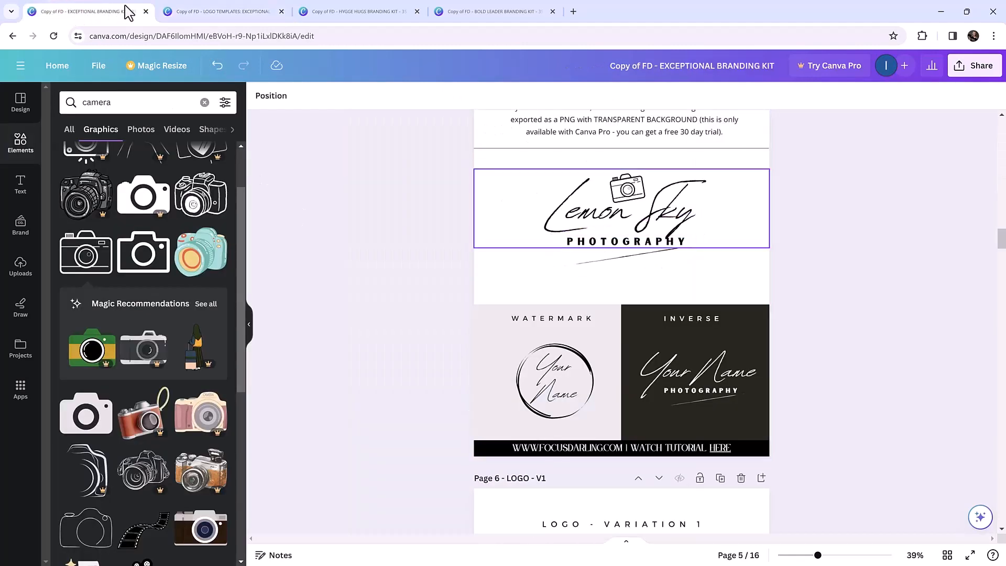
Replace the name text of the standard logo on page 1 of the logo templates with "Lemon Sky".
{"action": "left_click", "coordinate": [198, 7]}
{"action": "scroll", "coordinate": [681, 288], "scroll_direction": "up", "scroll_amount": 2}
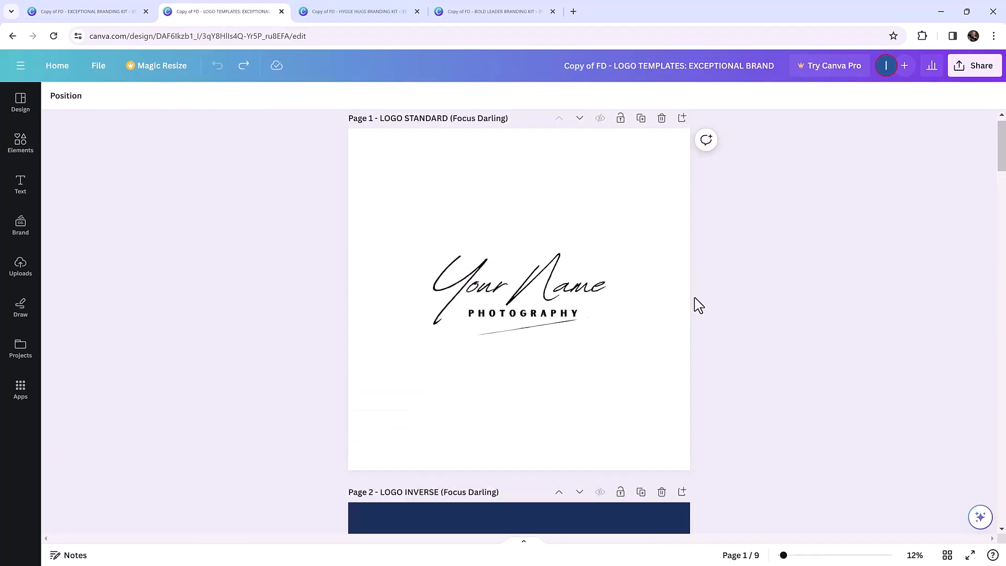
{"action": "double_click", "coordinate": [557, 296]}
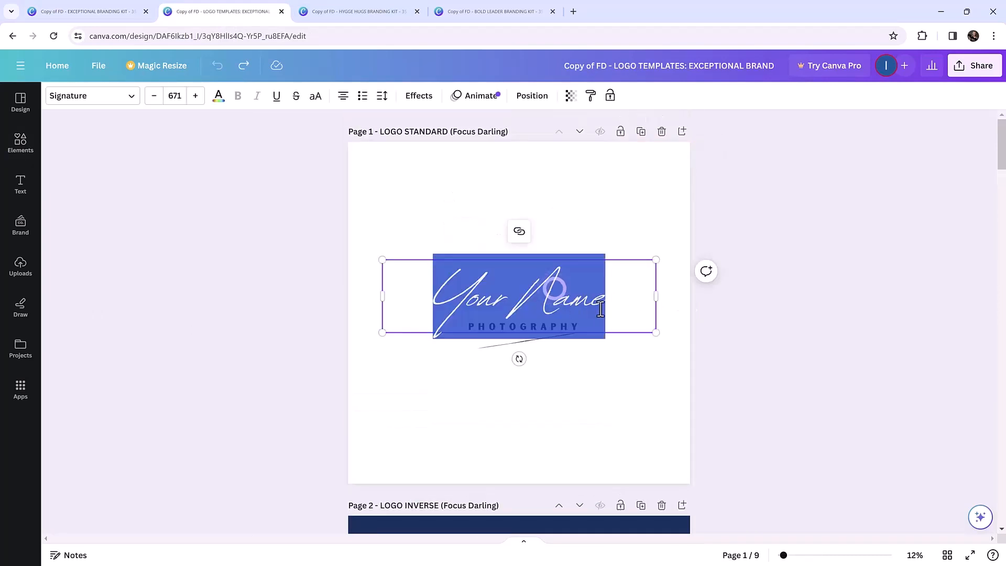
{"action": "type", "text": "Lemon Sky"}
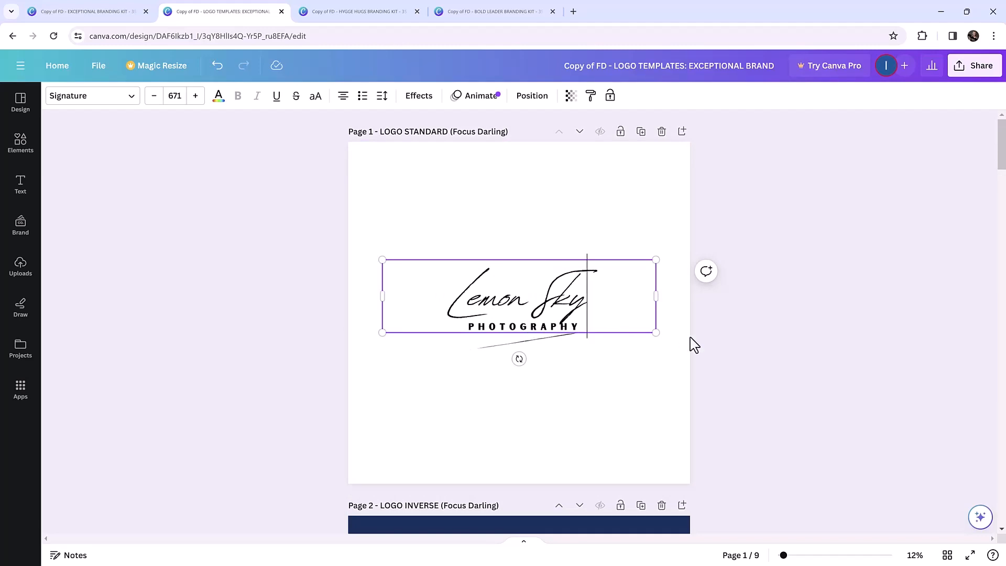
{"action": "left_click", "coordinate": [770, 367]}
Check the editable name text of the inverse logo on page 2 and look through the templates down to page 4.
{"action": "scroll", "coordinate": [716, 398], "scroll_direction": "down", "scroll_amount": 5}
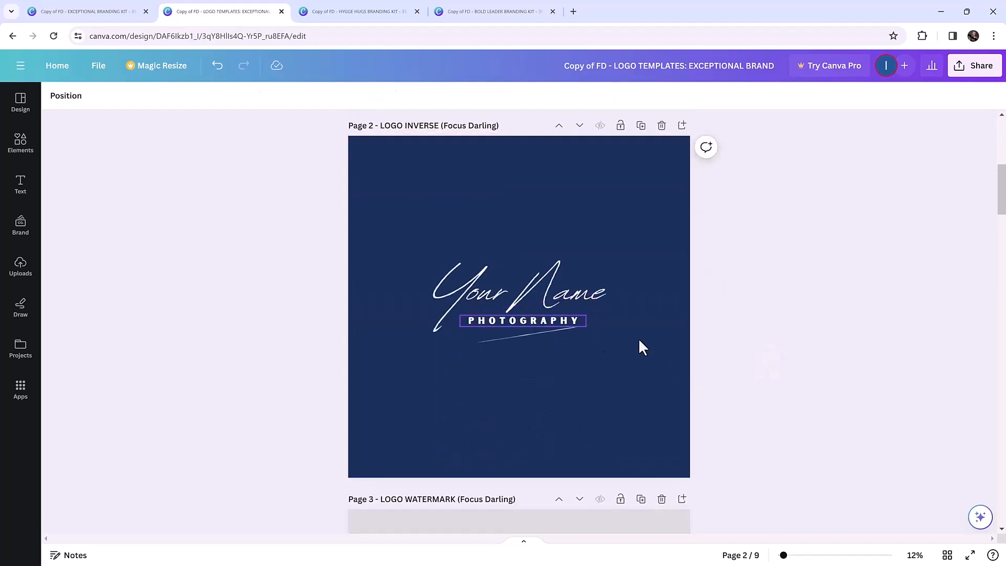
{"action": "left_click", "coordinate": [565, 291]}
{"action": "left_click", "coordinate": [565, 291]}
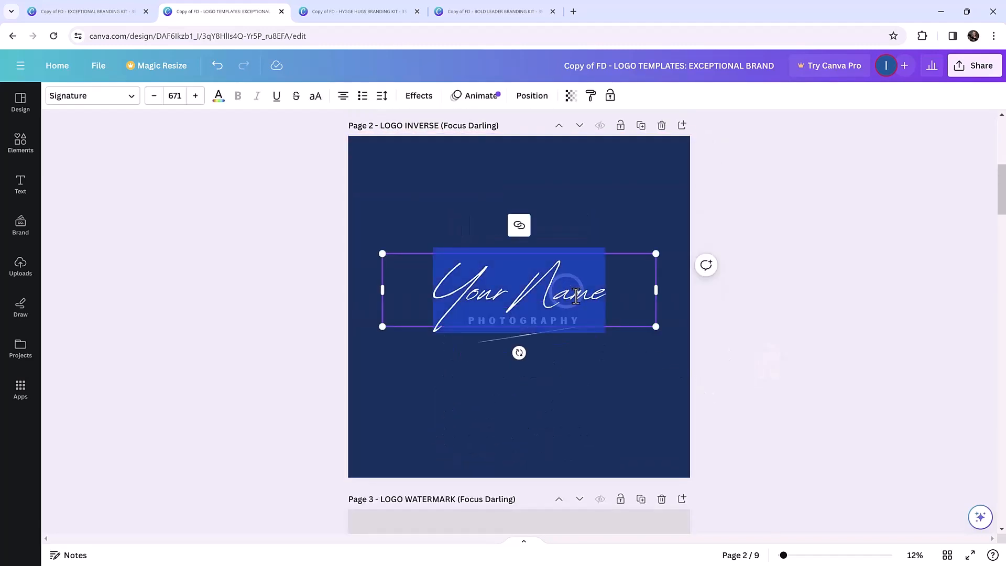
{"action": "left_click", "coordinate": [692, 343]}
{"action": "scroll", "coordinate": [692, 343], "scroll_direction": "down", "scroll_amount": 12}
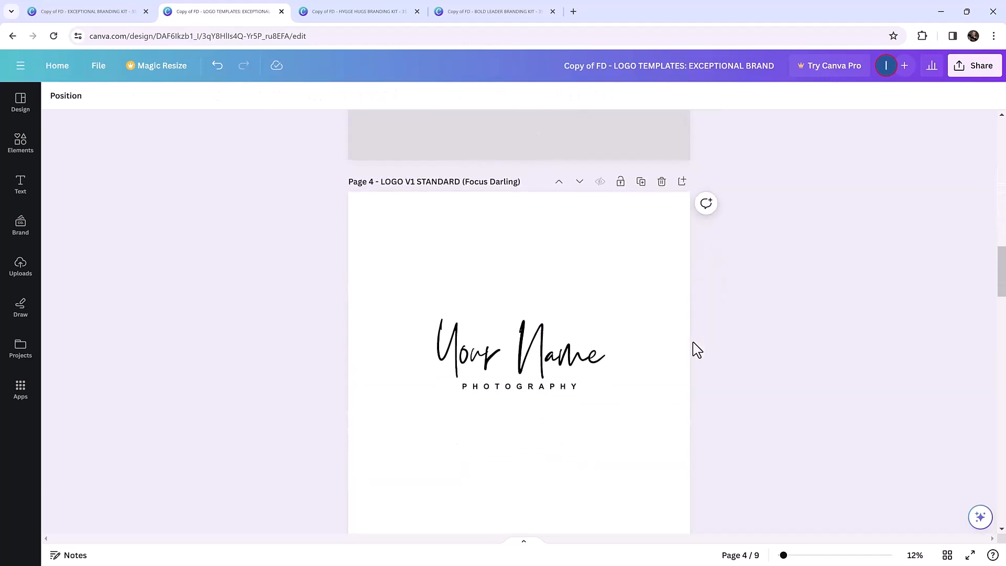
Replace the name text of the V1 standard logo on page 4 with "Lemon Sky".
{"action": "scroll", "coordinate": [697, 350], "scroll_direction": "down", "scroll_amount": 3}
{"action": "left_click", "coordinate": [492, 243]}
{"action": "left_click", "coordinate": [492, 241]}
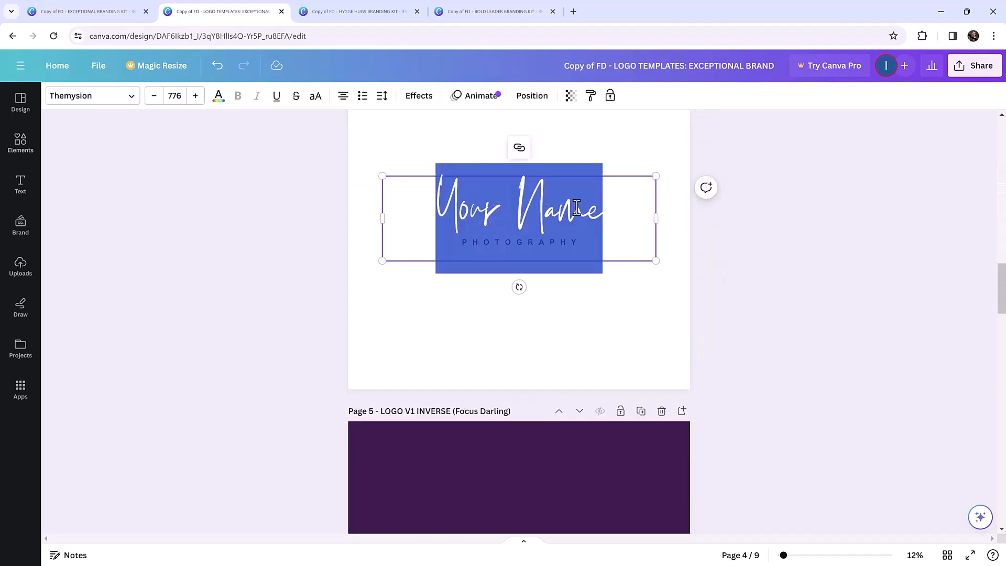
{"action": "type", "text": "L"}
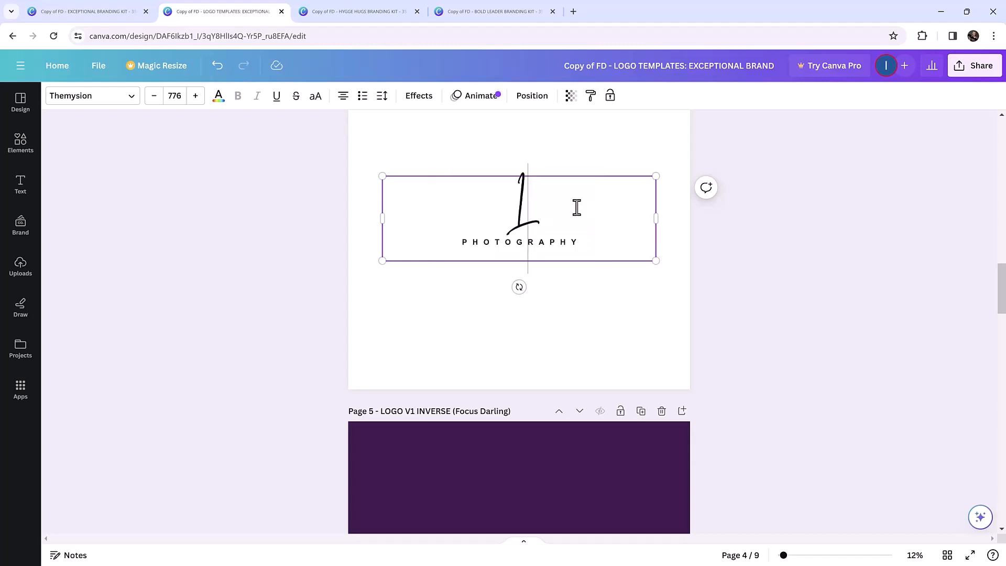
{"action": "type", "text": "emon Sky"}
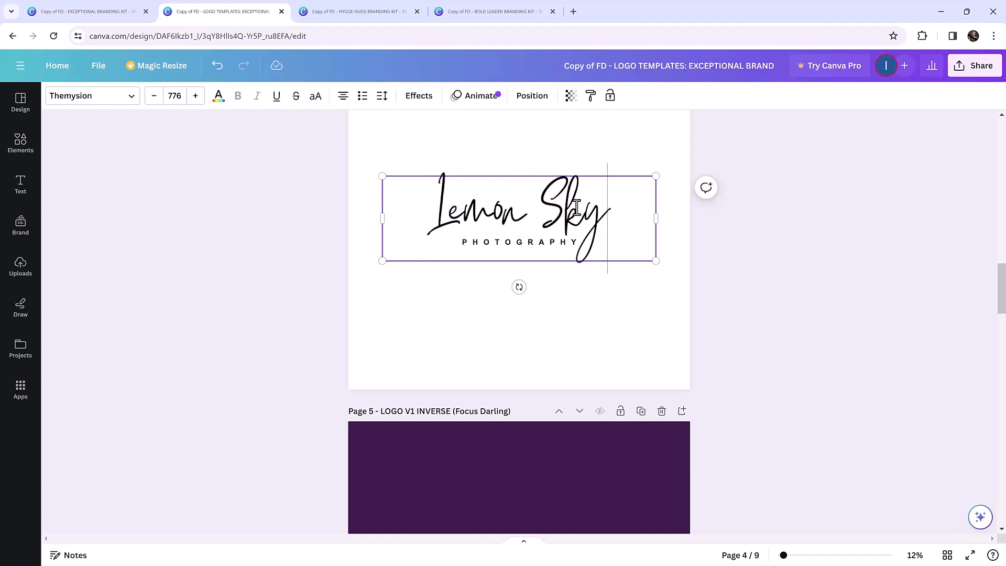
{"action": "left_click", "coordinate": [680, 280]}
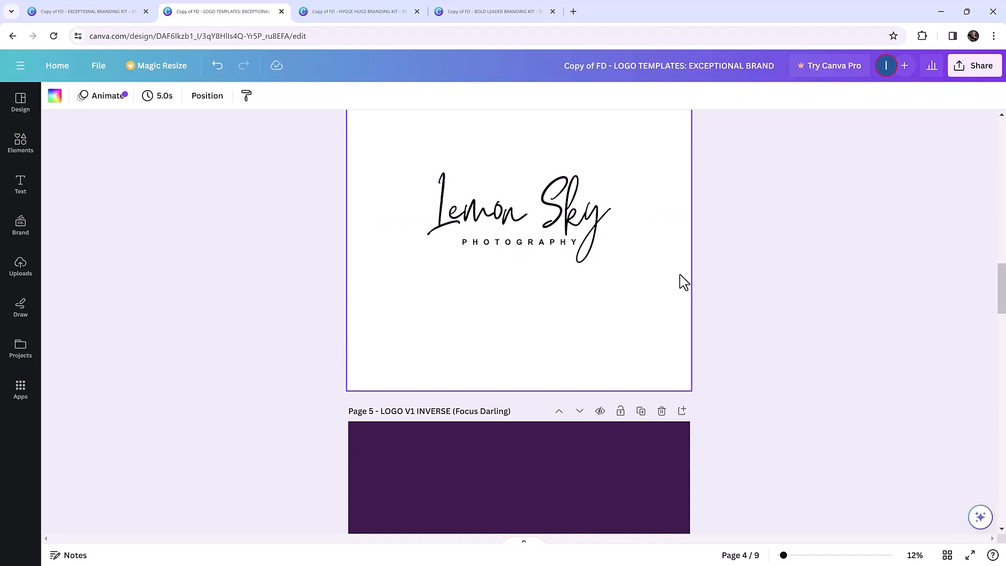
Try the Beautifully Delicious Script, Moontime and Signature fonts on the "Lemon Sky" name text on page 4.
{"action": "left_click", "coordinate": [592, 227]}
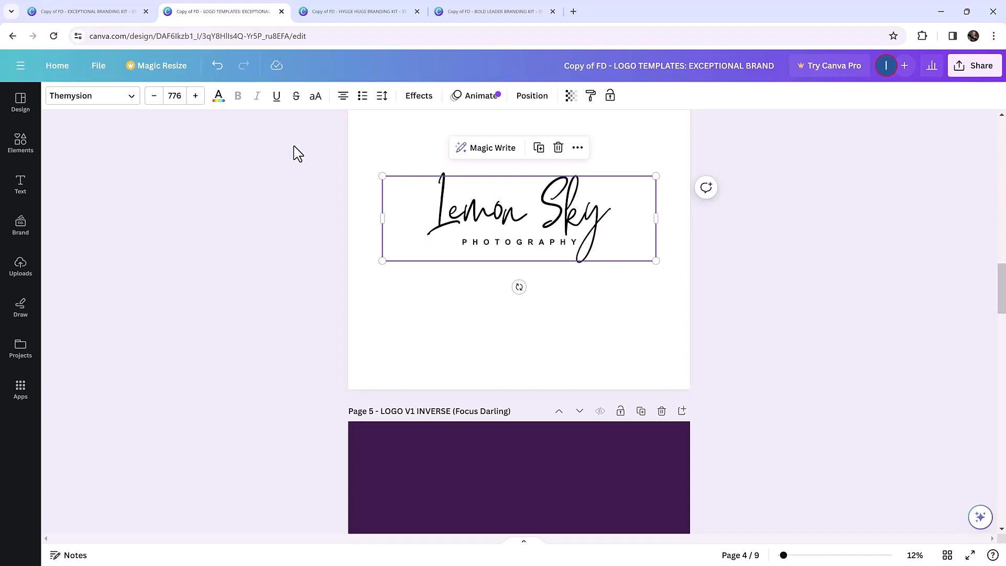
{"action": "left_click", "coordinate": [125, 100]}
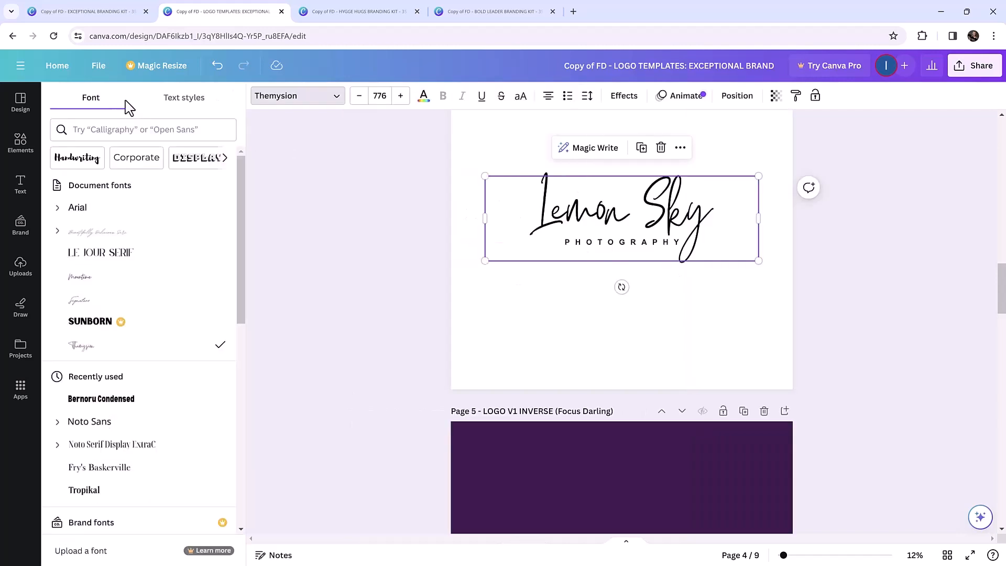
{"action": "left_click", "coordinate": [175, 242]}
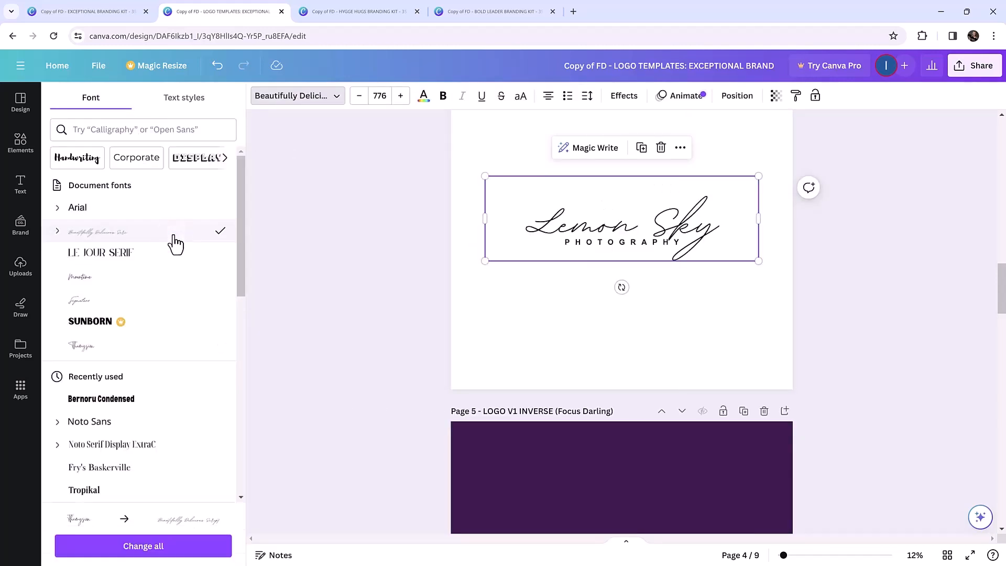
{"action": "left_click", "coordinate": [163, 301]}
{"action": "left_click", "coordinate": [160, 280]}
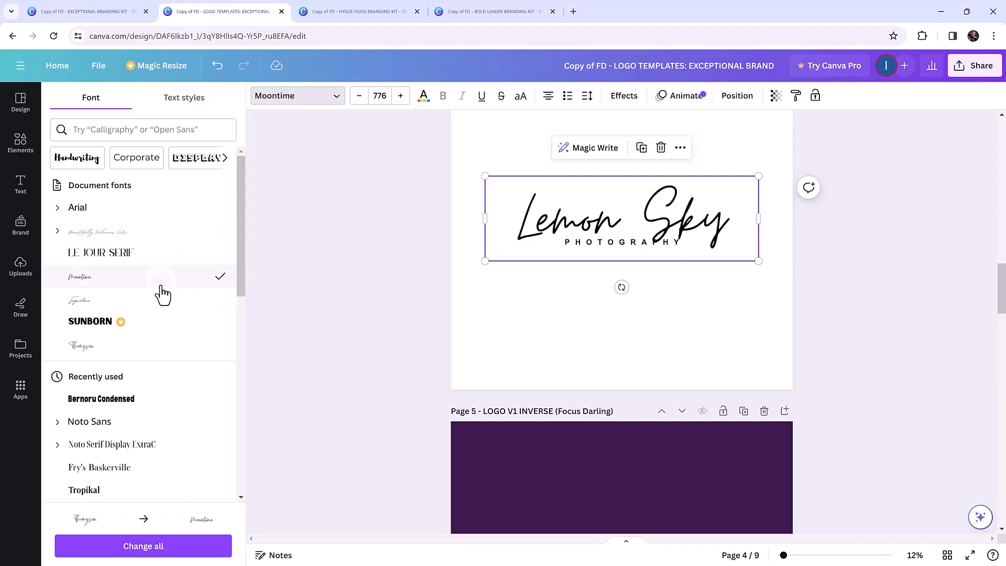
{"action": "left_click", "coordinate": [148, 350]}
{"action": "left_click", "coordinate": [138, 297]}
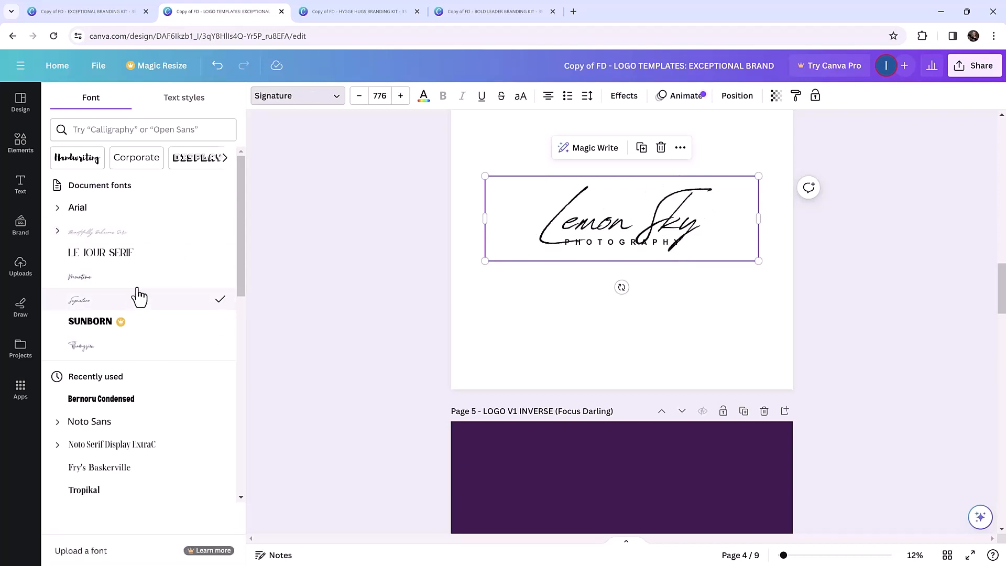
Search the fonts for "handwriting" and apply Brittany to the "Lemon Sky" name text on page 4.
{"action": "left_click", "coordinate": [151, 131]}
{"action": "type", "text": "hand"}
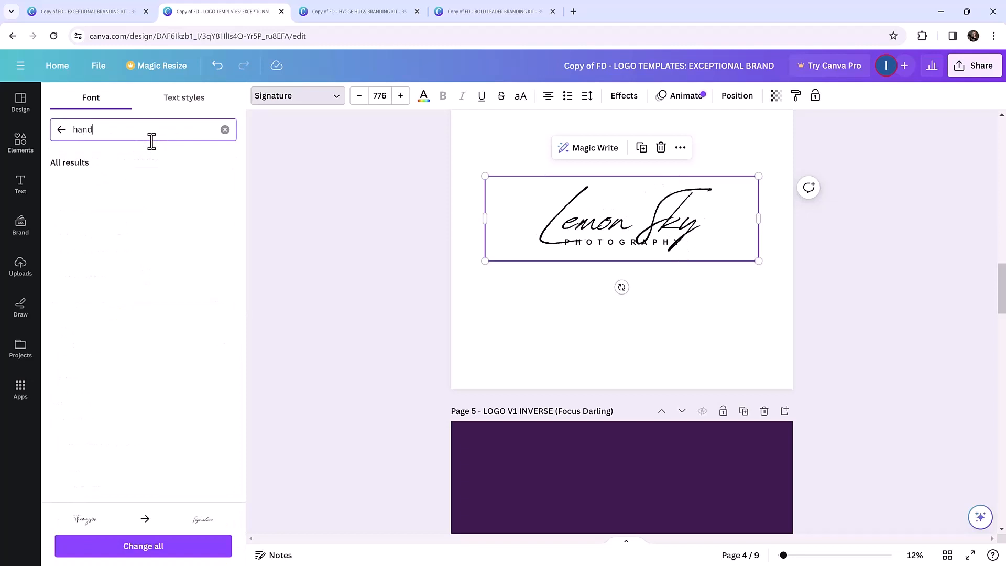
{"action": "type", "text": "writing"}
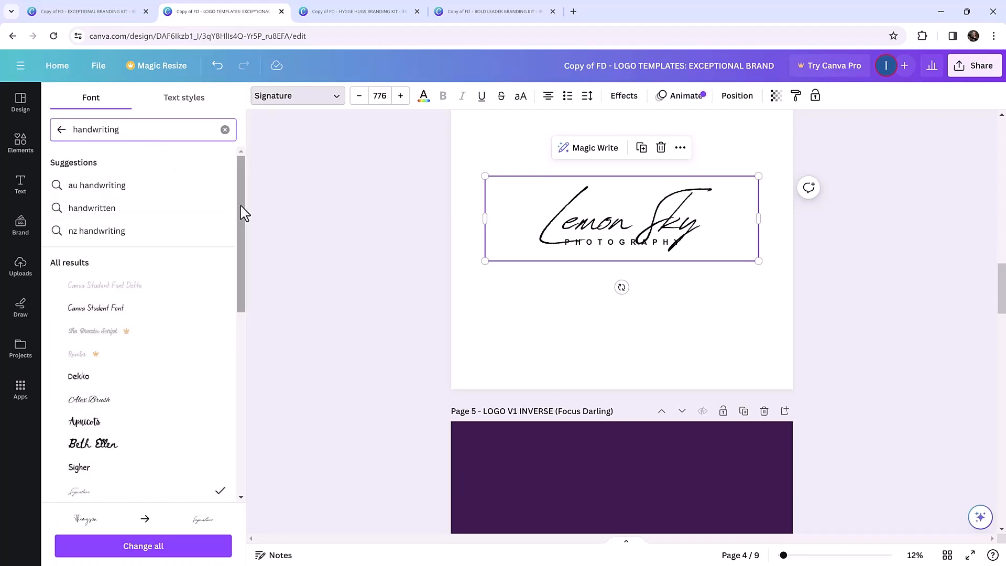
{"action": "scroll", "coordinate": [242, 216], "scroll_direction": "down", "scroll_amount": 1}
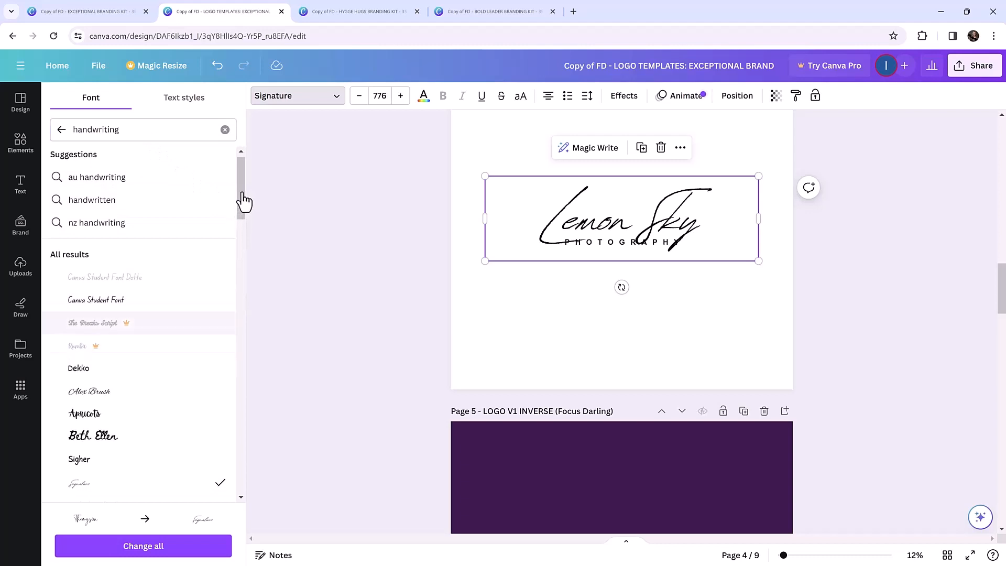
{"action": "scroll", "coordinate": [241, 209], "scroll_direction": "down", "scroll_amount": 2}
{"action": "scroll", "coordinate": [243, 207], "scroll_direction": "down", "scroll_amount": 2}
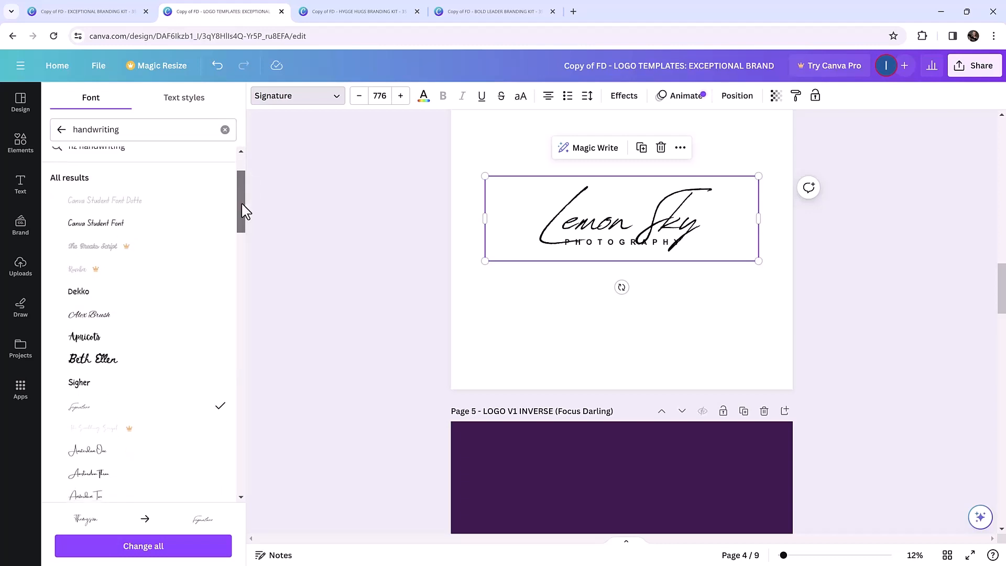
{"action": "left_click_drag", "start_coordinate": [243, 212], "coordinate": [246, 234]}
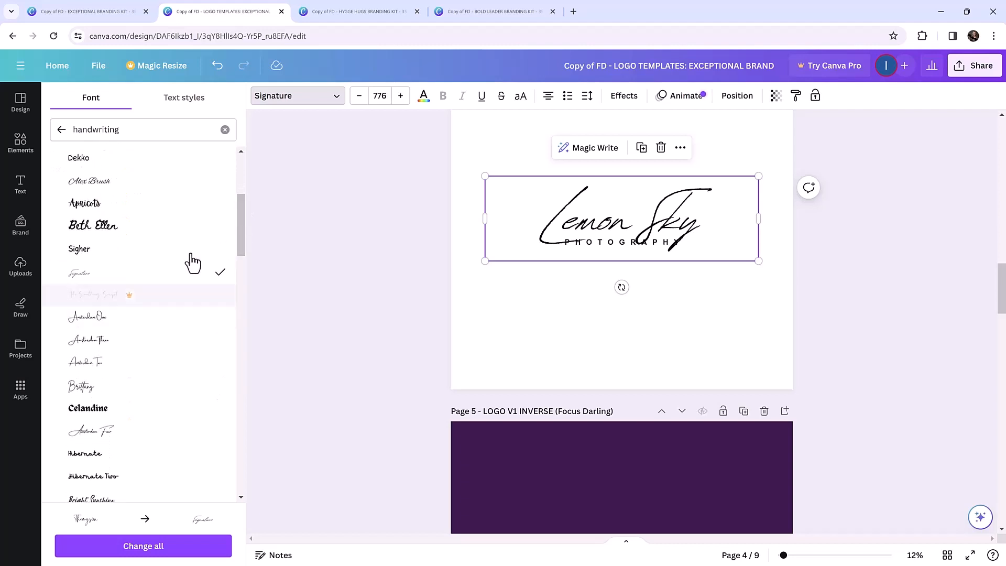
{"action": "left_click", "coordinate": [98, 299]}
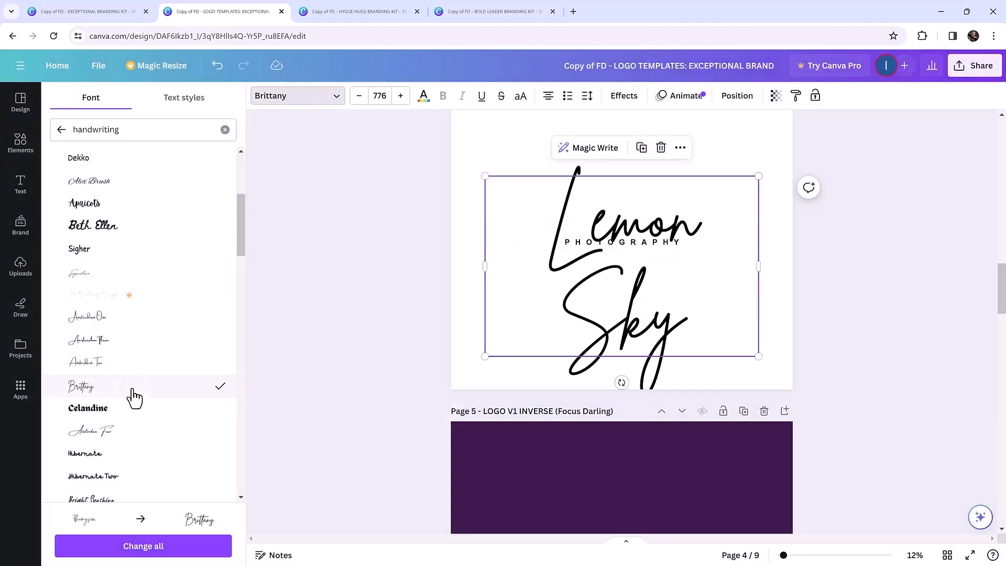
Set the font size of the "Lemon Sky" name text on page 4 to 500.
{"action": "left_click", "coordinate": [359, 97]}
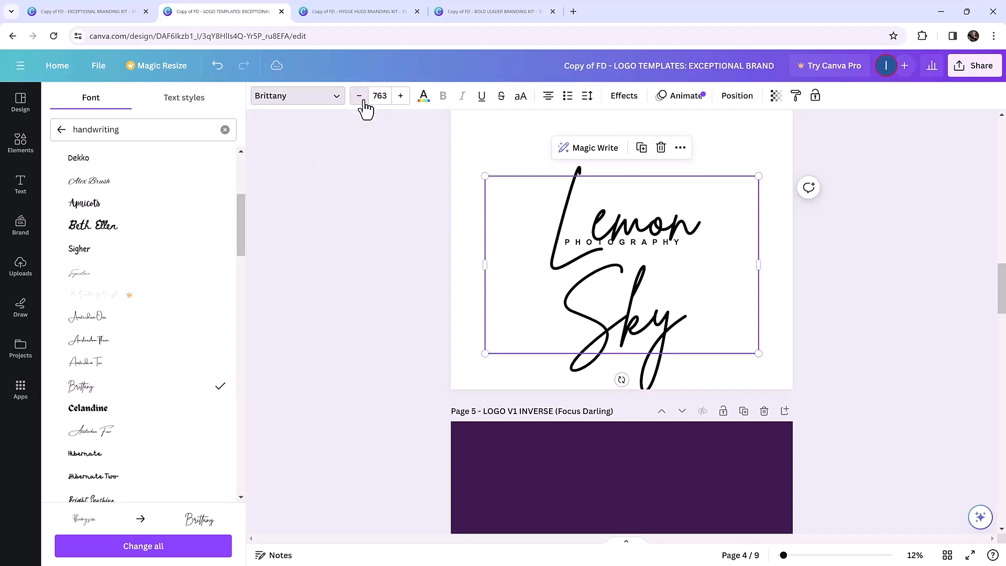
{"action": "left_click", "coordinate": [359, 96]}
{"action": "left_click", "coordinate": [359, 96]}
{"action": "left_click", "coordinate": [359, 97]}
{"action": "left_click", "coordinate": [381, 96]}
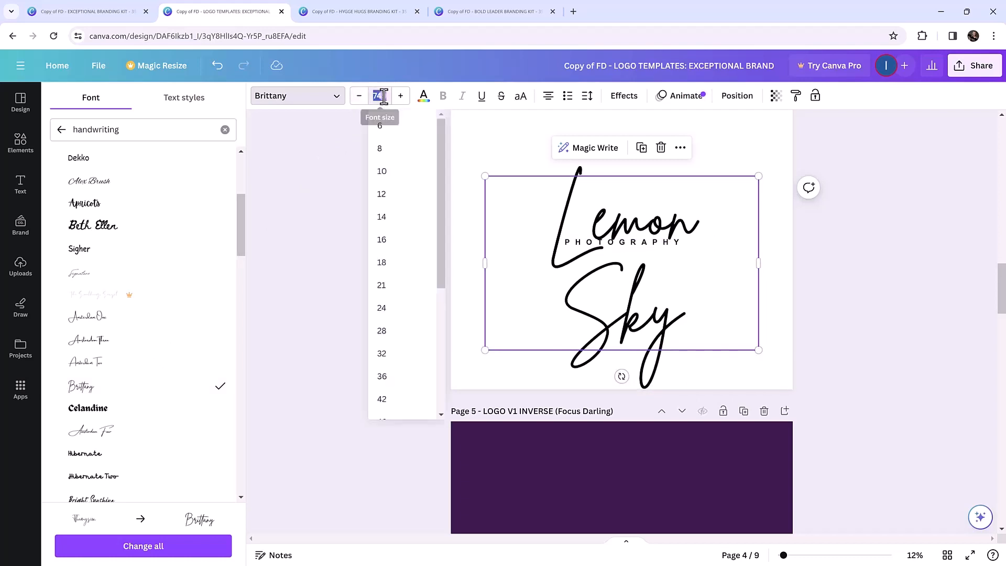
{"action": "left_click_drag", "start_coordinate": [442, 238], "coordinate": [443, 381]}
{"action": "left_click", "coordinate": [414, 408]}
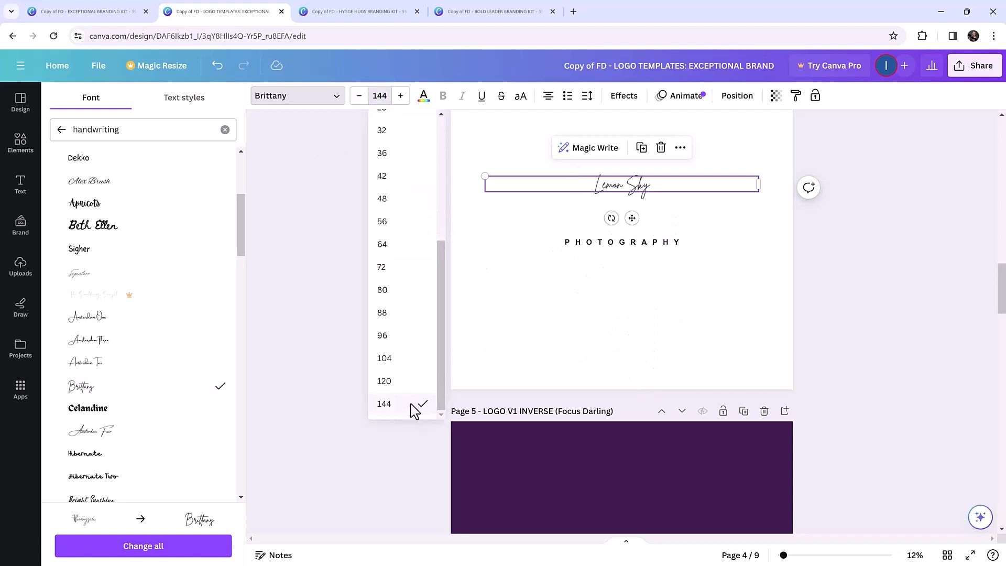
{"action": "left_click", "coordinate": [412, 404]}
{"action": "double_click", "coordinate": [400, 96]}
{"action": "double_click", "coordinate": [400, 96]}
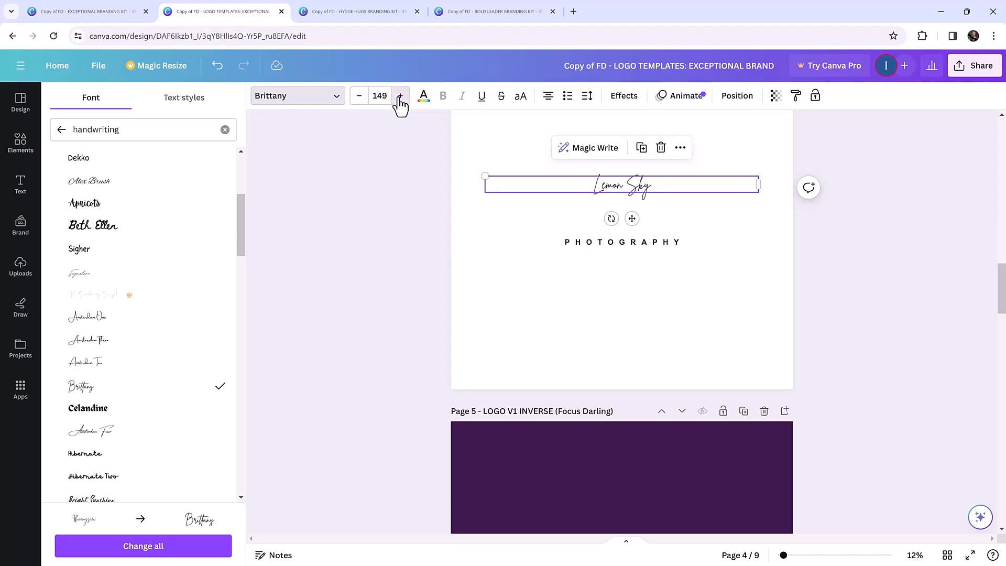
{"action": "double_click", "coordinate": [400, 96]}
{"action": "double_click", "coordinate": [400, 97]}
{"action": "left_click", "coordinate": [401, 96]}
{"action": "left_click", "coordinate": [383, 96]}
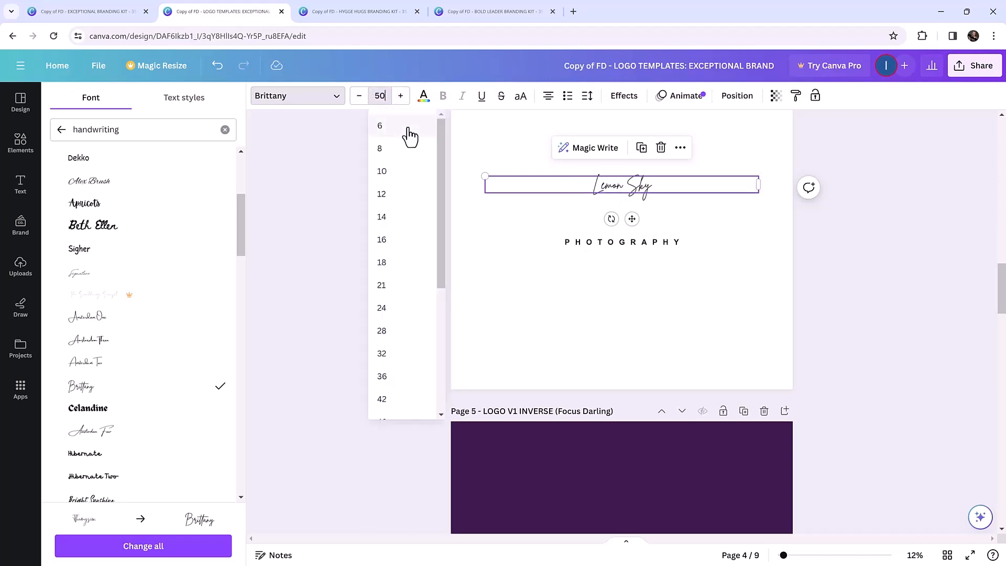
{"action": "key", "text": "Return"}
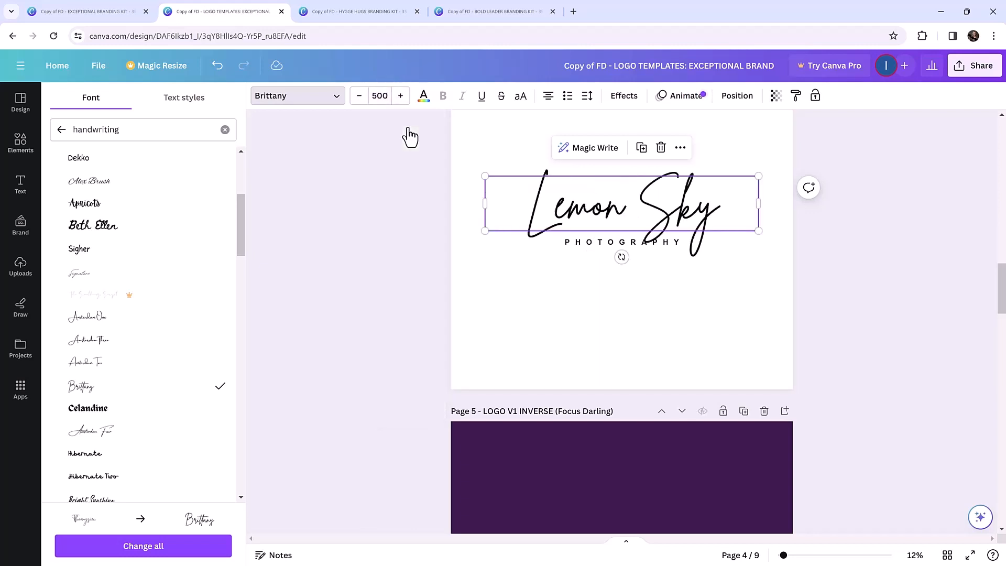
{"action": "left_click", "coordinate": [474, 167]}
Try the spacing settings of the V1 watermark text on page 6 and replace its initials with "LS".
{"action": "scroll", "coordinate": [647, 304], "scroll_direction": "down", "scroll_amount": 5}
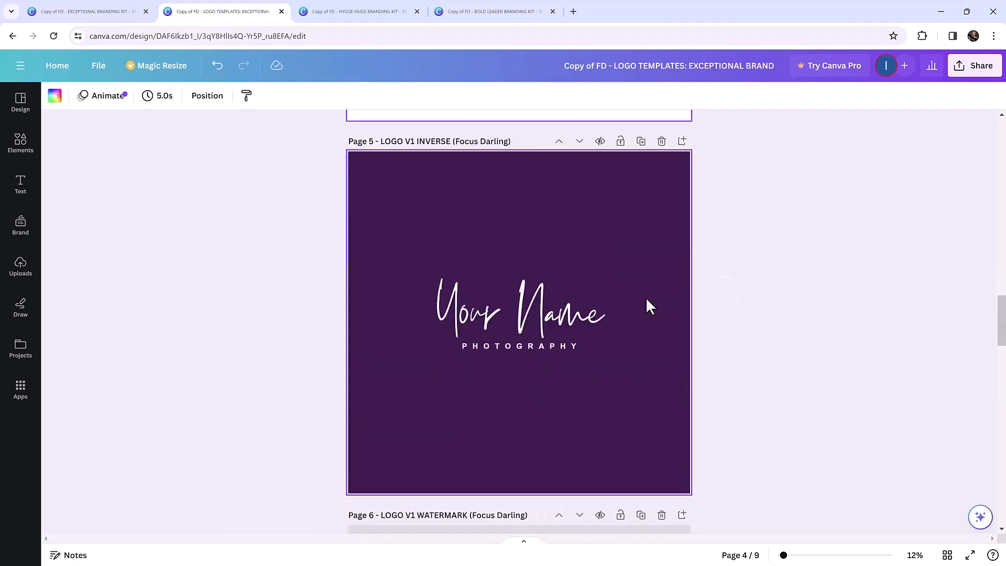
{"action": "scroll", "coordinate": [647, 306], "scroll_direction": "down", "scroll_amount": 6}
{"action": "double_click", "coordinate": [535, 356]}
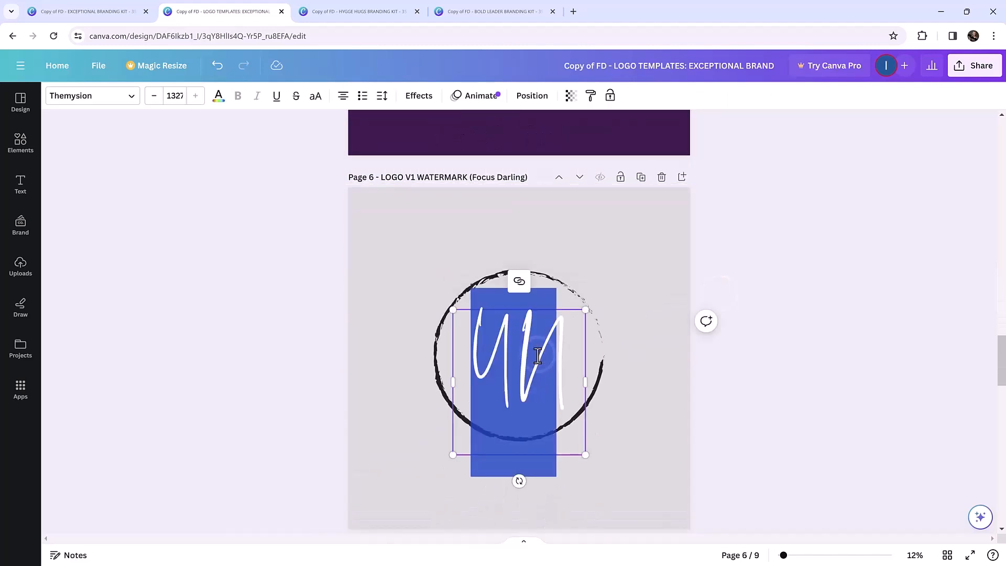
{"action": "type", "text": "B"}
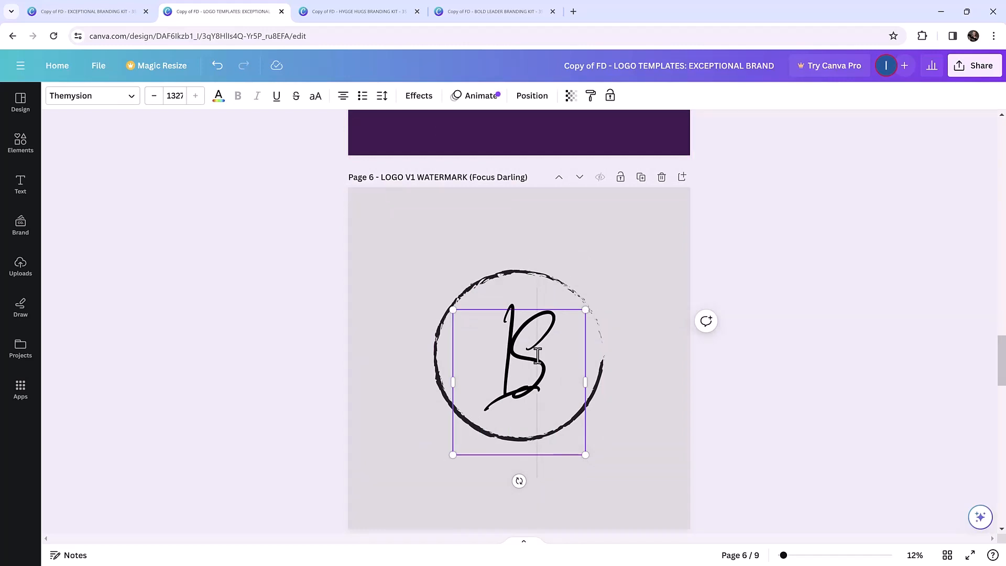
{"action": "double_click", "coordinate": [511, 361]}
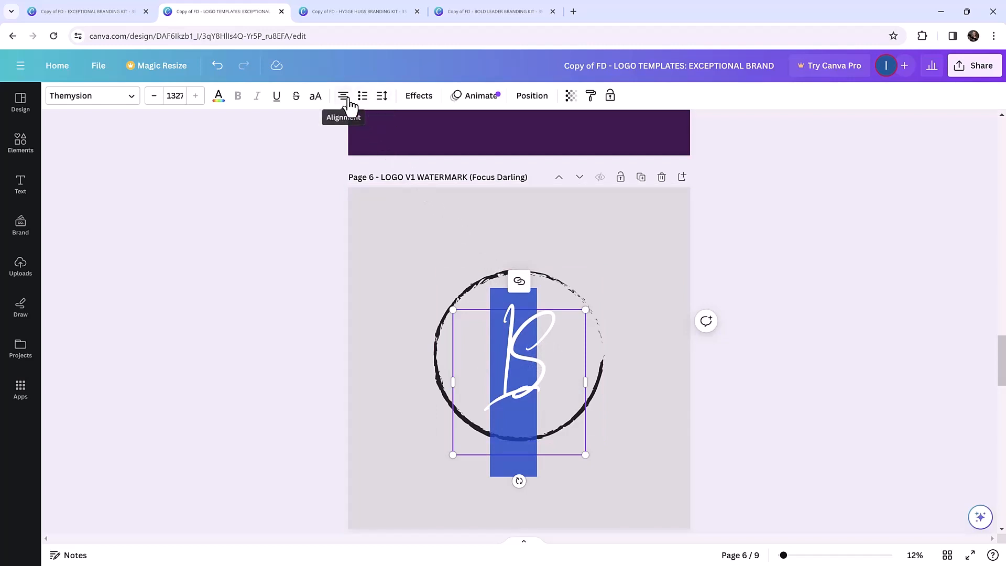
{"action": "left_click", "coordinate": [383, 100]}
{"action": "mouse_move", "coordinate": [396, 141]}
{"action": "left_mouse_down"}
{"action": "mouse_move", "coordinate": [435, 149]}
{"action": "mouse_move", "coordinate": [405, 142]}
{"action": "mouse_move", "coordinate": [422, 150]}
{"action": "mouse_move", "coordinate": [414, 149]}
{"action": "left_mouse_up"}
{"action": "left_click", "coordinate": [610, 228]}
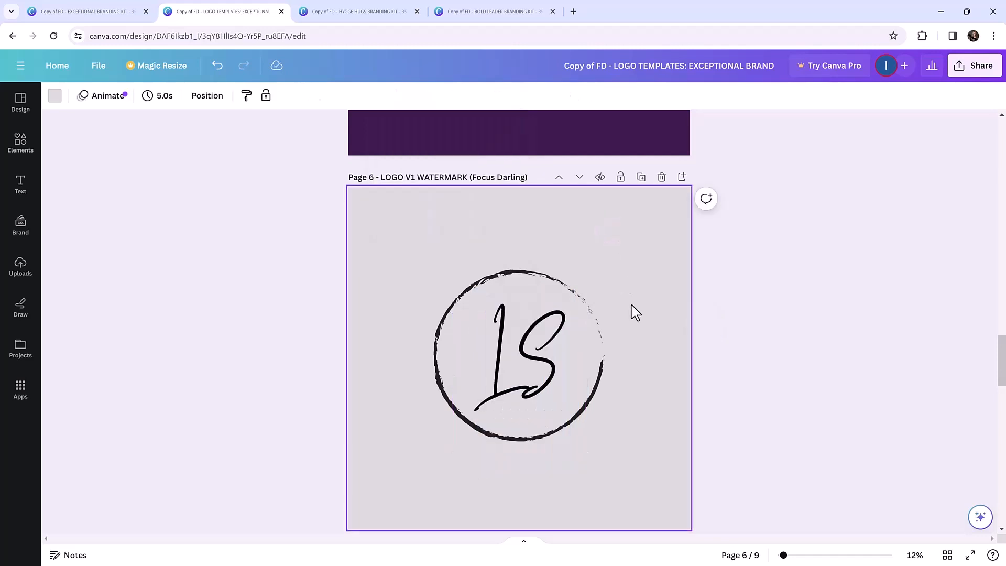
Replace the name text of the V2 standard logo on page 7 with "LEMON SKY".
{"action": "scroll", "coordinate": [636, 313], "scroll_direction": "down", "scroll_amount": 9}
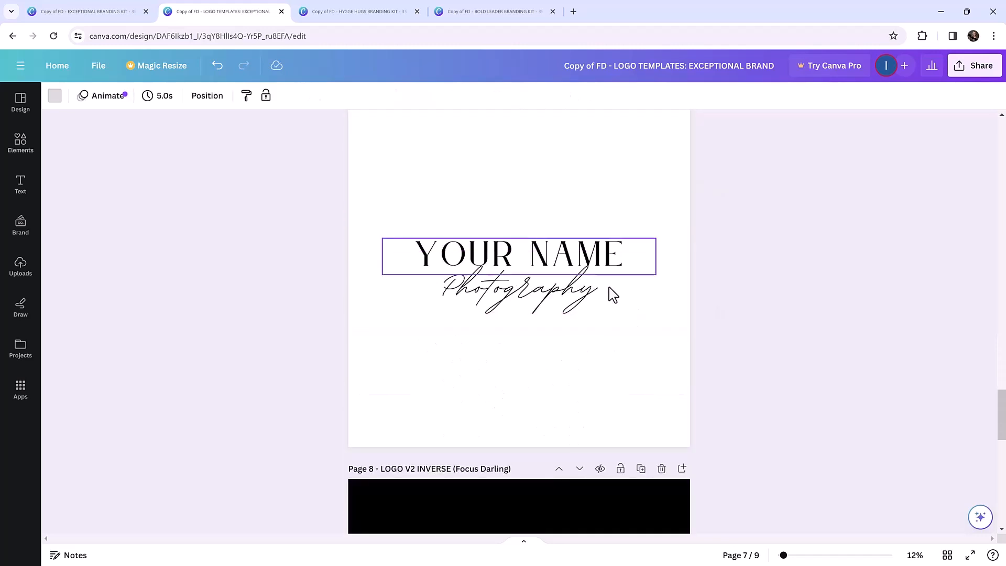
{"action": "double_click", "coordinate": [561, 249]}
{"action": "type", "text": "LEMON"}
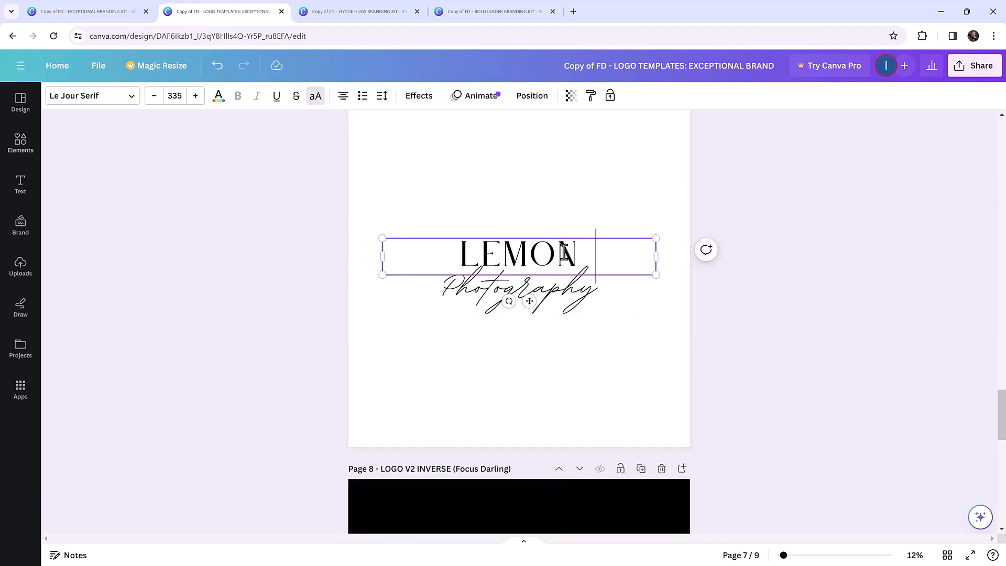
{"action": "type", "text": " SKY"}
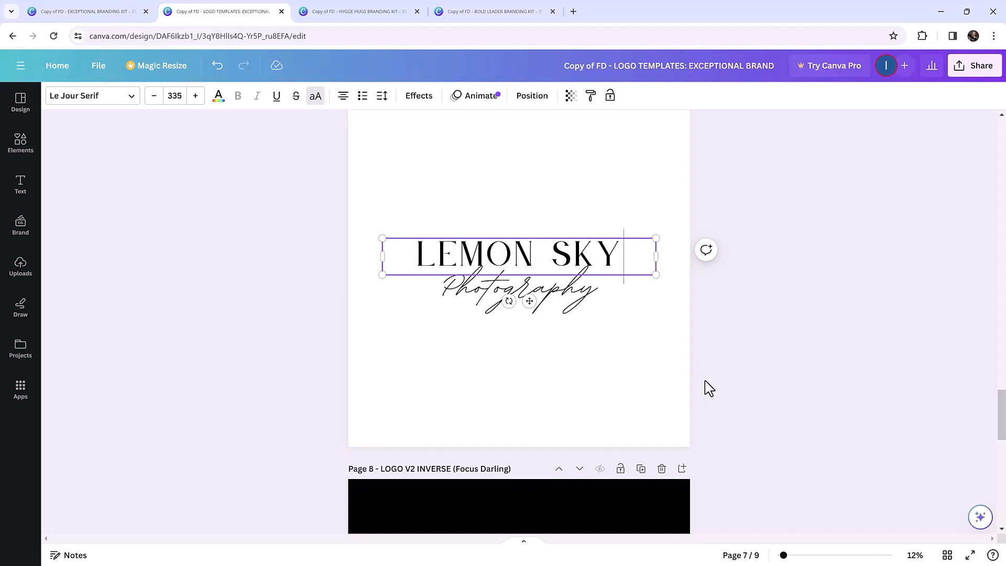
{"action": "left_click", "coordinate": [688, 374]}
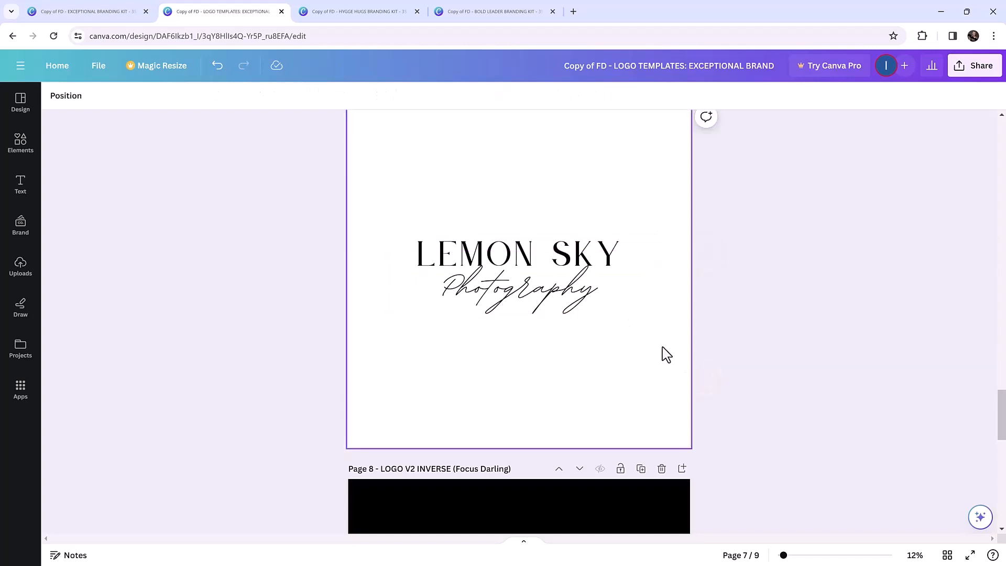
Replace the name text of the V2 inverse logo on page 8 with "LEMON SKY".
{"action": "scroll", "coordinate": [629, 349], "scroll_direction": "down", "scroll_amount": 6}
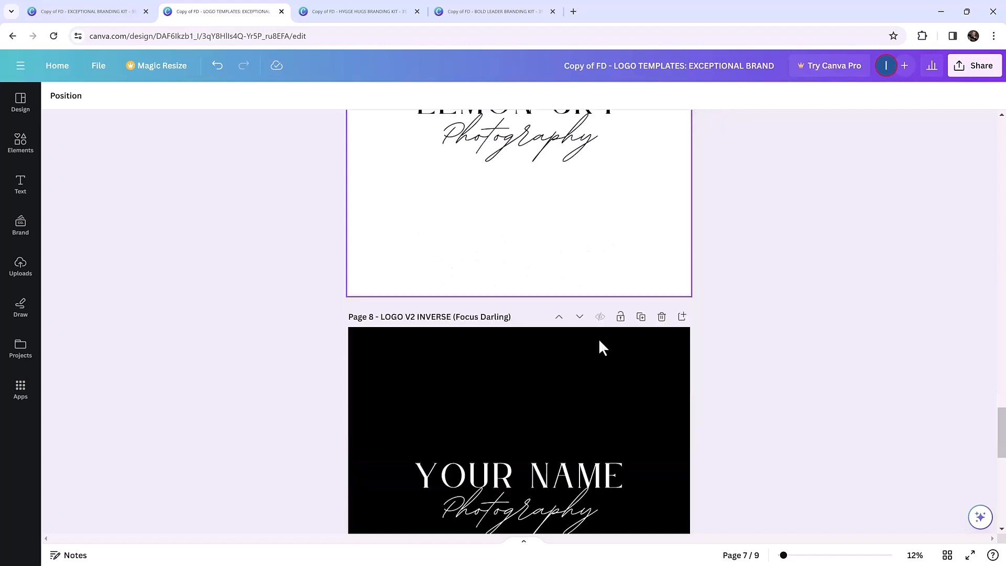
{"action": "double_click", "coordinate": [577, 341]}
{"action": "type", "text": "LEMMN"}
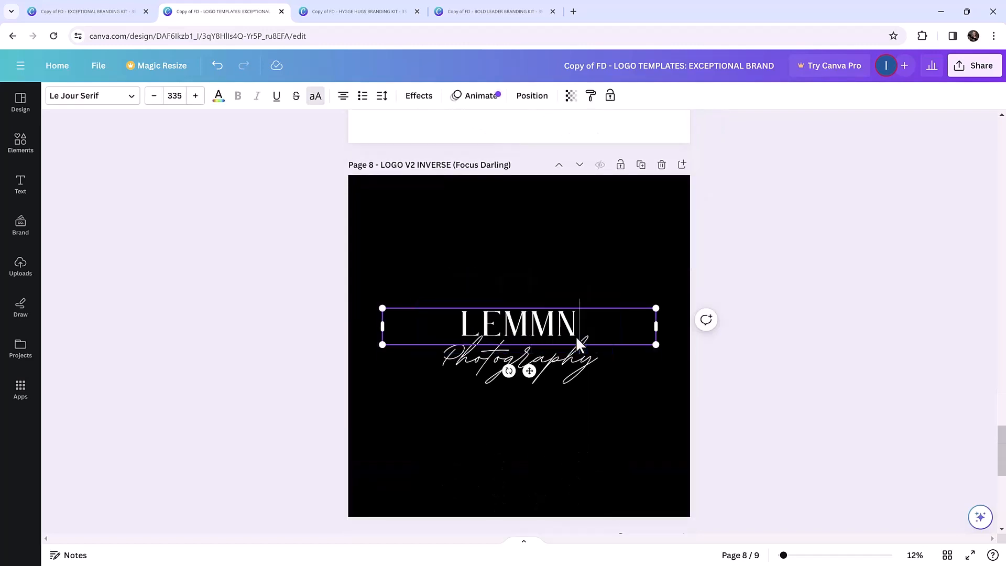
{"action": "key", "text": "BackSpace"}
{"action": "key", "text": "BackSpace"}
{"action": "type", "text": "ON SKY"}
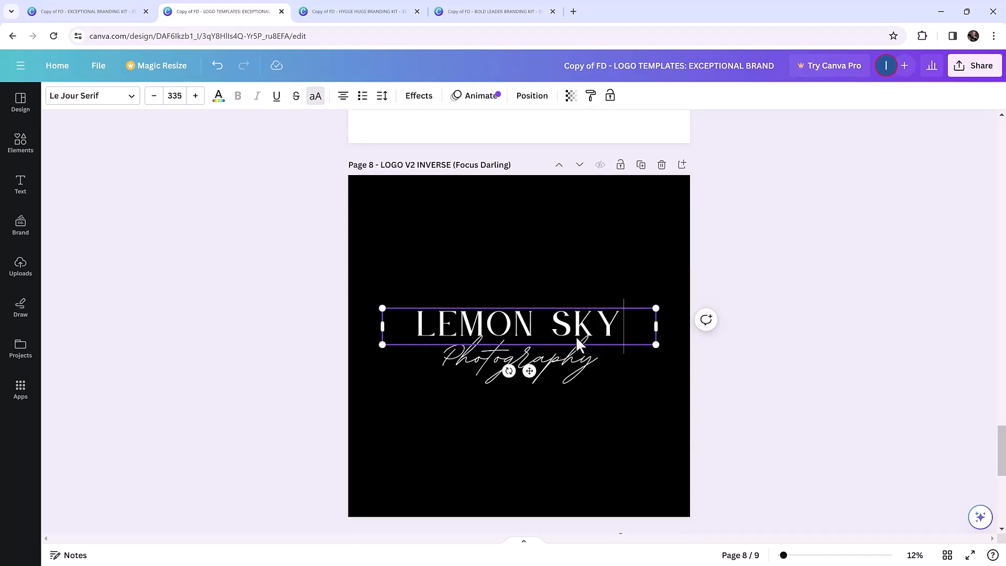
{"action": "left_click", "coordinate": [755, 397]}
Replace the name text of the V2 watermark logo on page 9 with "LEMON SKY".
{"action": "scroll", "coordinate": [615, 405], "scroll_direction": "down", "scroll_amount": 3}
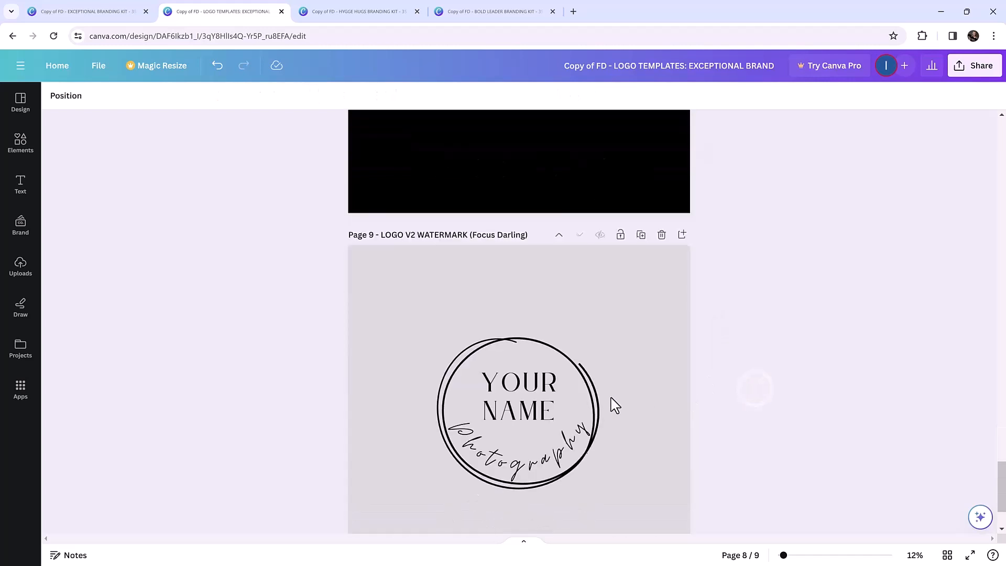
{"action": "double_click", "coordinate": [523, 410]}
{"action": "type", "text": "LEMON"}
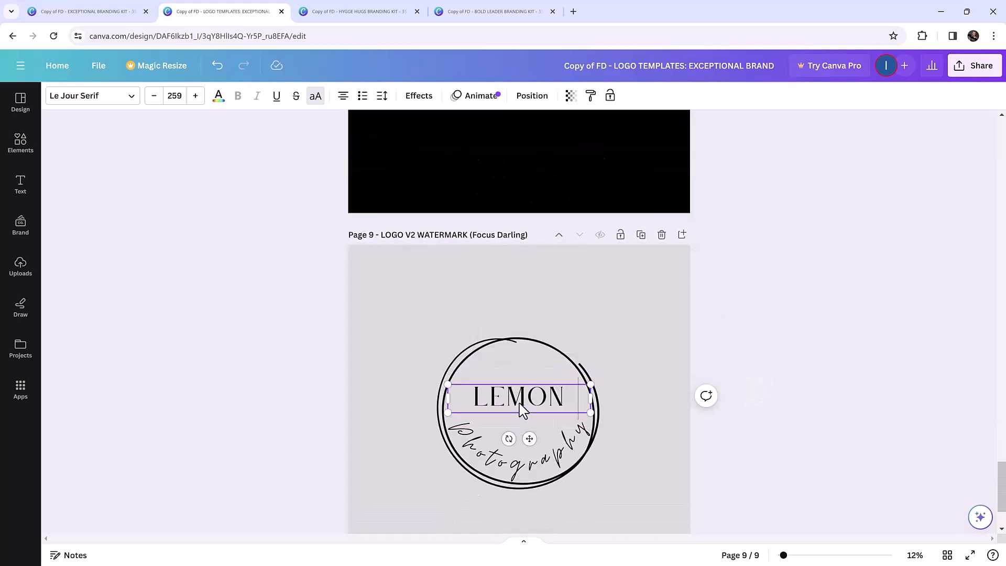
{"action": "type", "text": " SKY"}
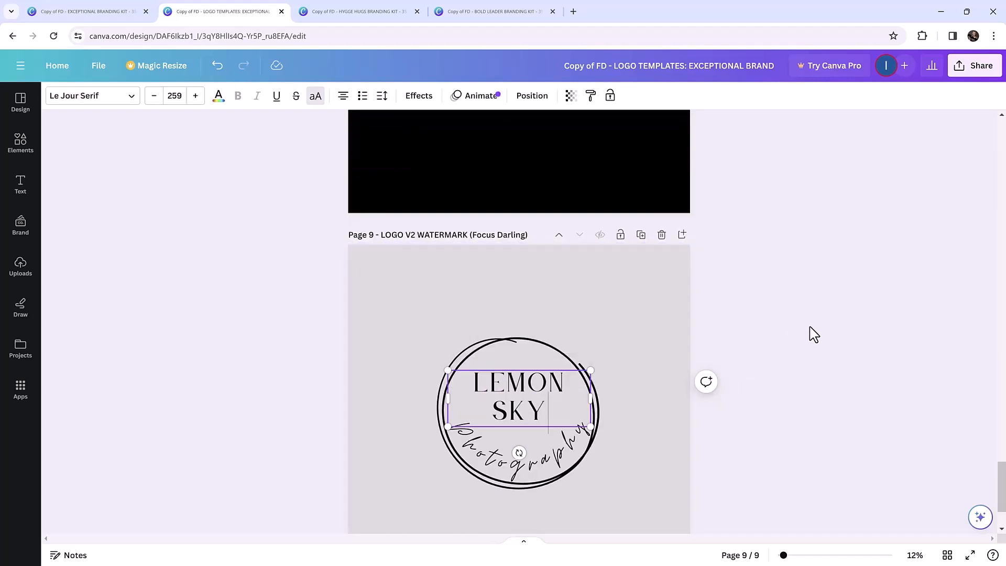
{"action": "left_click", "coordinate": [814, 335]}
Try enlarging the name text of the page 9 watermark, undo that, and reposition the text centred inside the circle.
{"action": "left_click_drag", "start_coordinate": [584, 378], "coordinate": [617, 341]}
{"action": "key", "text": "ctrl+z"}
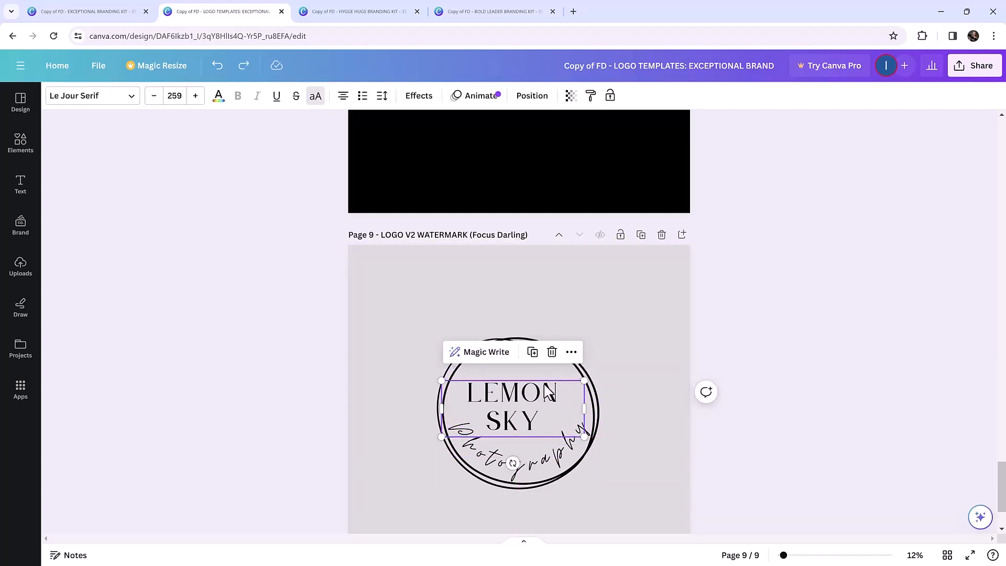
{"action": "left_click_drag", "start_coordinate": [548, 392], "coordinate": [555, 386]}
{"action": "left_click", "coordinate": [786, 398]}
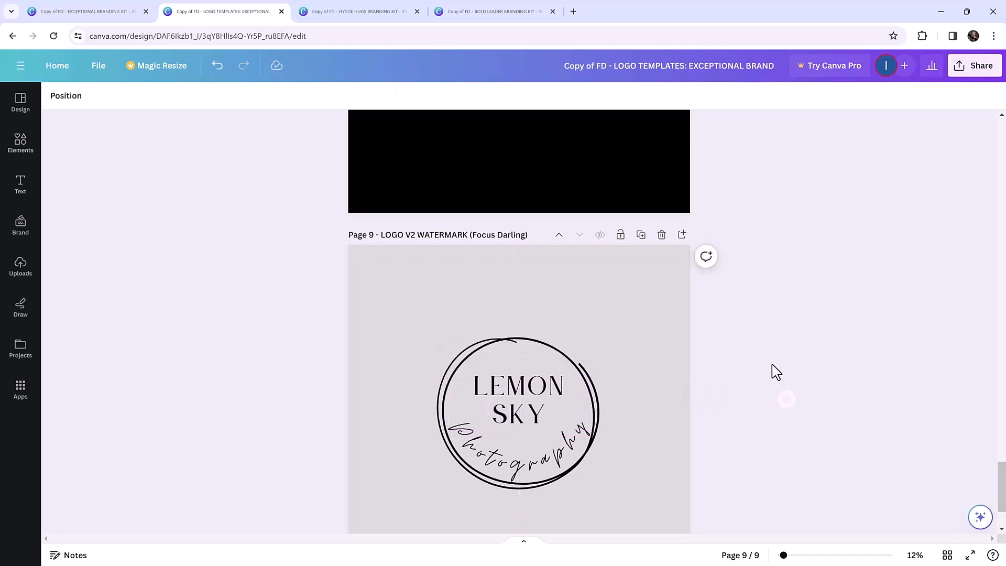
Group the "LEMON SKY" and "Photography" texts of the V2 standard logo on page 7 and try resizing them as one unit.
{"action": "scroll", "coordinate": [776, 372], "scroll_direction": "down", "scroll_amount": 2}
{"action": "scroll", "coordinate": [775, 372], "scroll_direction": "up", "scroll_amount": 7}
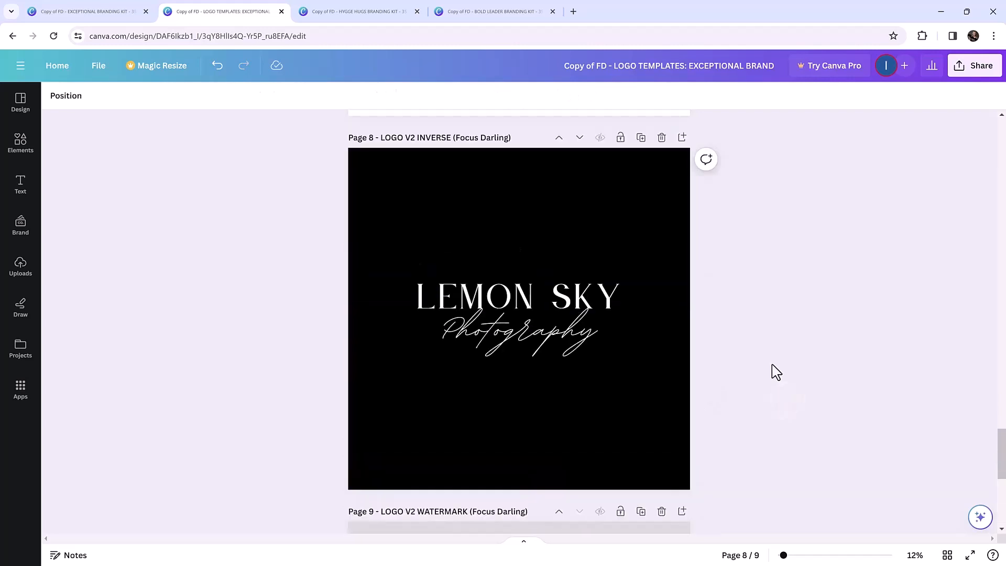
{"action": "scroll", "coordinate": [775, 372], "scroll_direction": "up", "scroll_amount": 6}
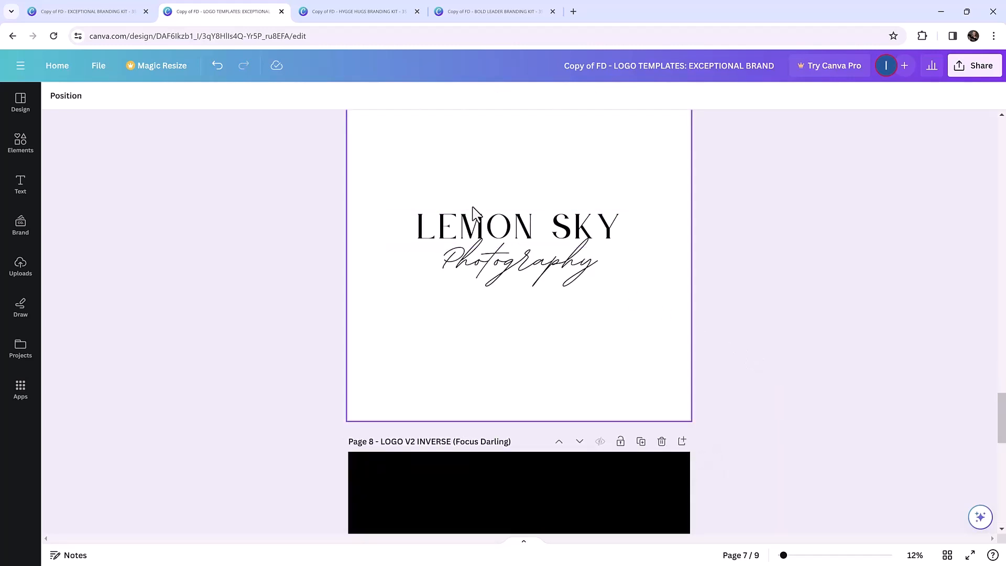
{"action": "left_click_drag", "start_coordinate": [392, 164], "coordinate": [706, 332]}
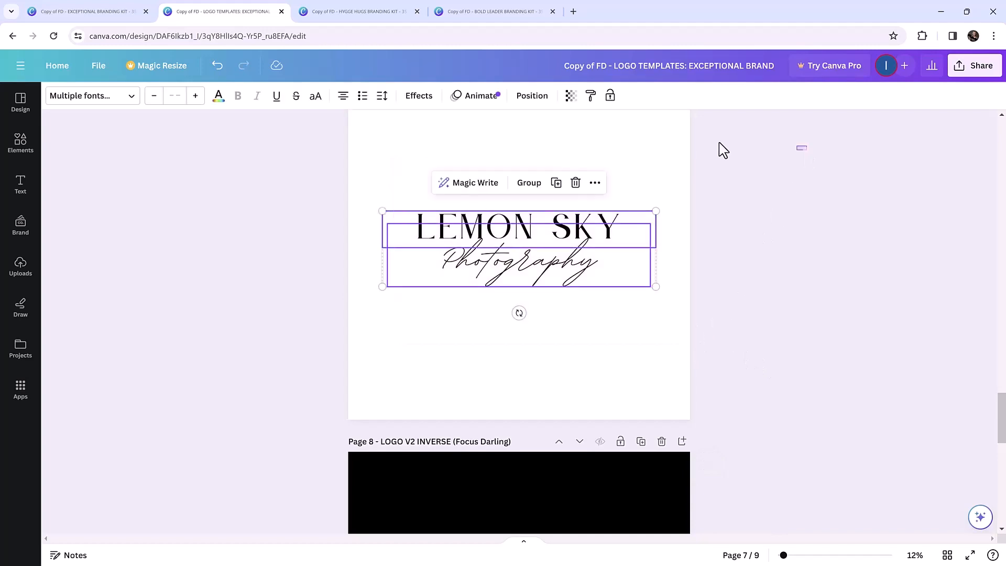
{"action": "left_click_drag", "start_coordinate": [804, 150], "coordinate": [308, 368]}
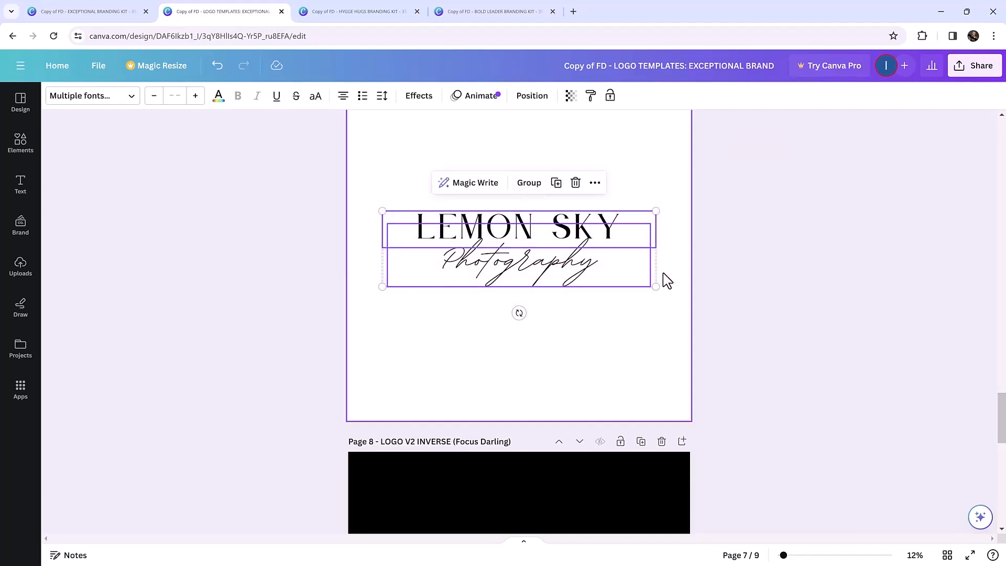
{"action": "left_click", "coordinate": [529, 183]}
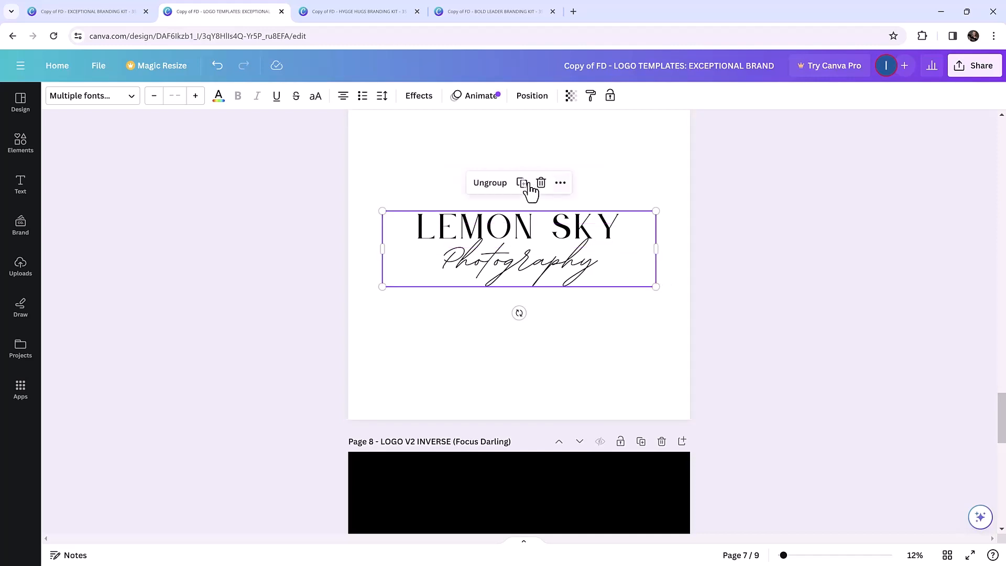
{"action": "left_click_drag", "start_coordinate": [601, 314], "coordinate": [530, 286]}
{"action": "key", "text": "ctrl+z"}
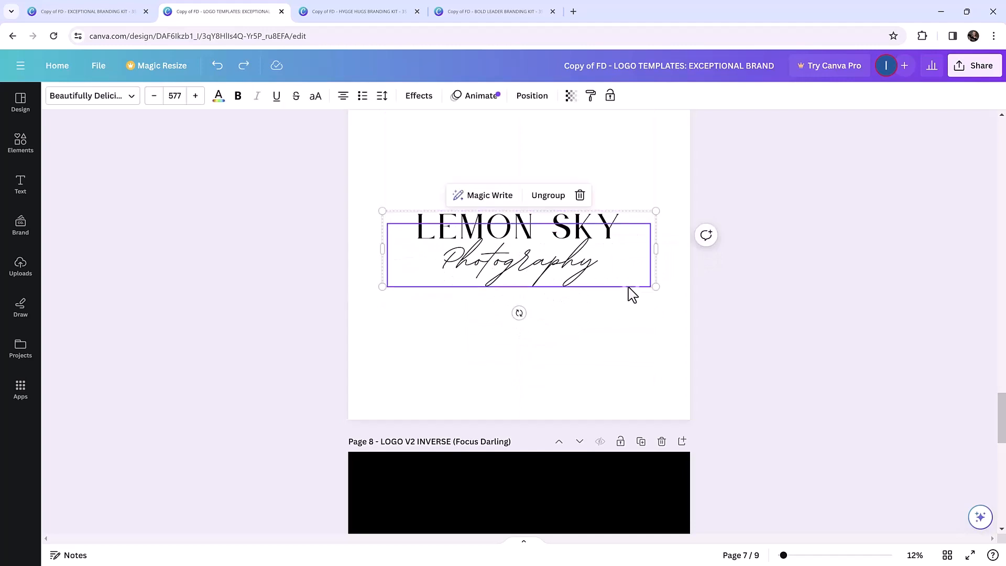
Copy the grouped Lemon Sky Photography logo from page 7 and switch to the Exceptional Branding Kit design.
{"action": "right_click", "coordinate": [507, 257]}
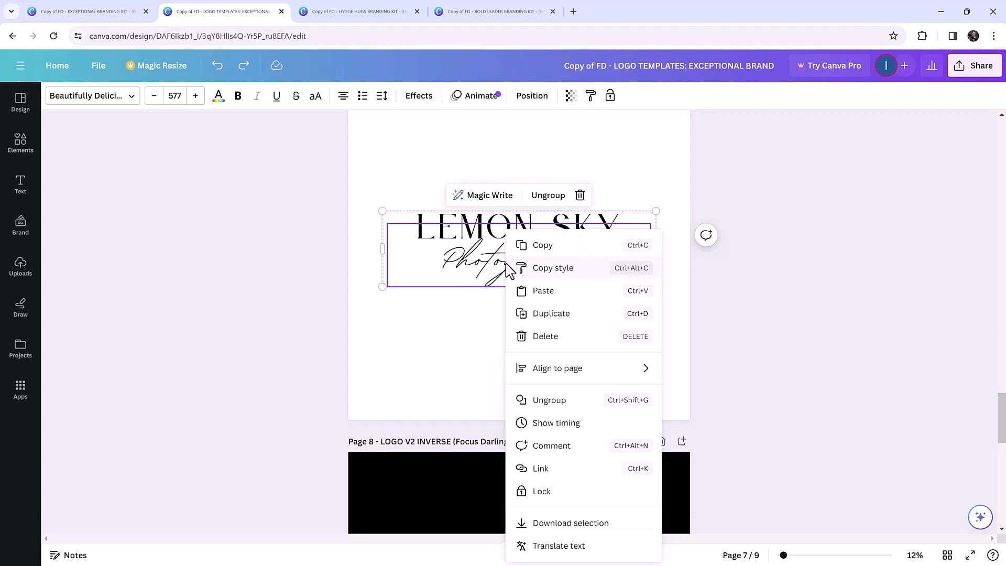
{"action": "left_click", "coordinate": [545, 246]}
{"action": "left_click", "coordinate": [89, 9]}
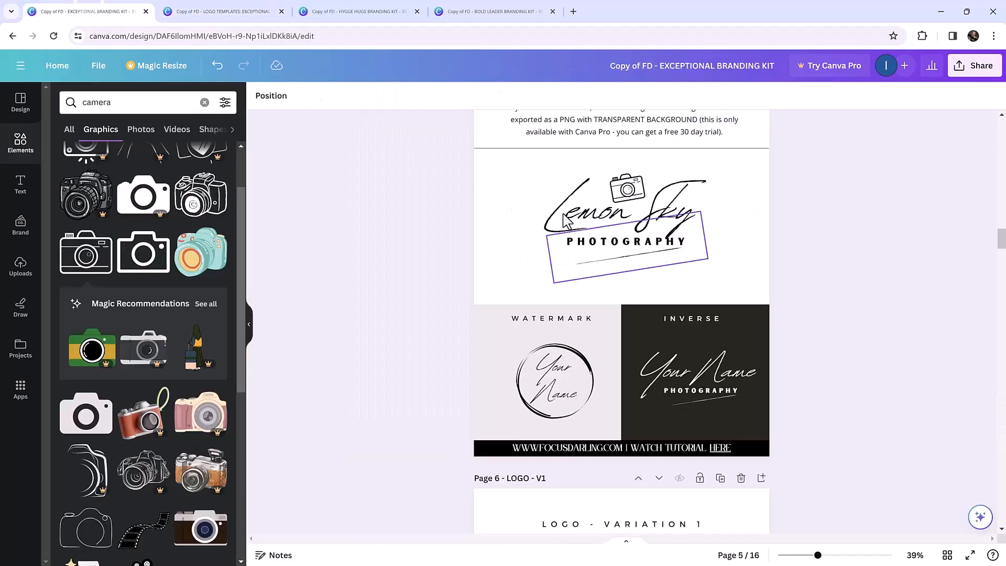
Add a blank page after the Logo - V2 page and paste the copied logo in the middle of it.
{"action": "scroll", "coordinate": [731, 291], "scroll_direction": "down", "scroll_amount": 4}
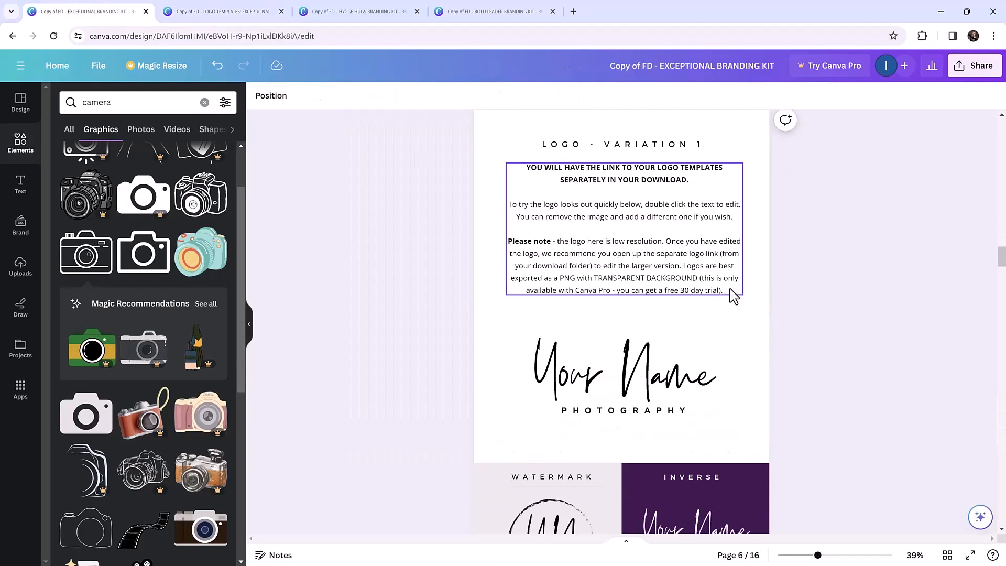
{"action": "scroll", "coordinate": [731, 292], "scroll_direction": "up", "scroll_amount": 5}
{"action": "scroll", "coordinate": [731, 292], "scroll_direction": "down", "scroll_amount": 5}
{"action": "scroll", "coordinate": [731, 292], "scroll_direction": "down", "scroll_amount": 5}
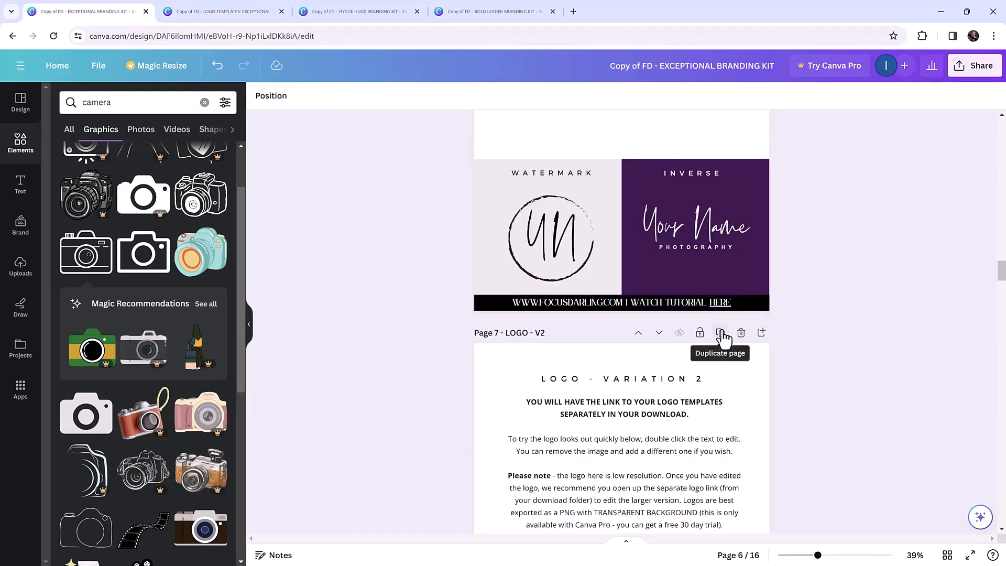
{"action": "left_click", "coordinate": [947, 555]}
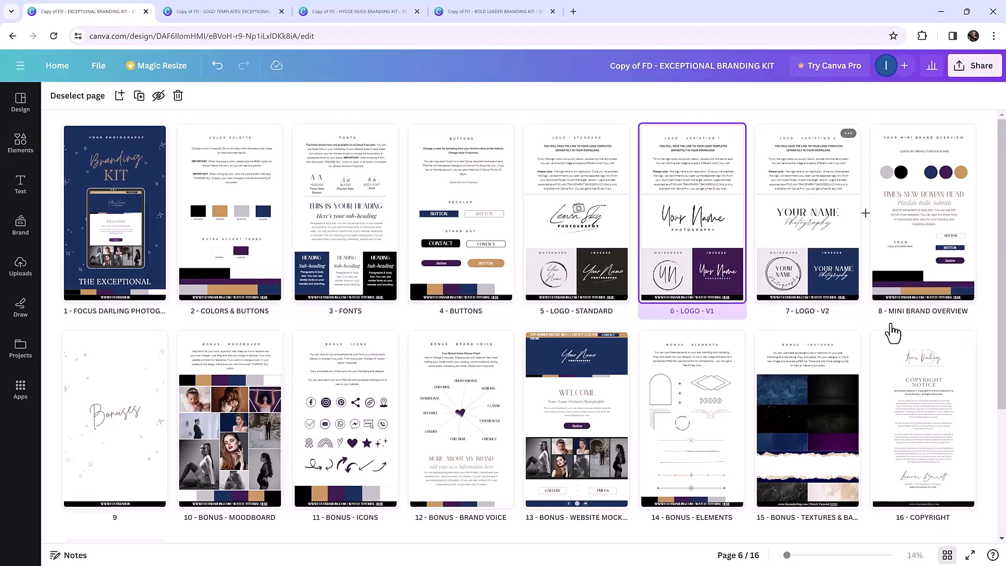
{"action": "left_click", "coordinate": [865, 213]}
{"action": "double_click", "coordinate": [891, 236]}
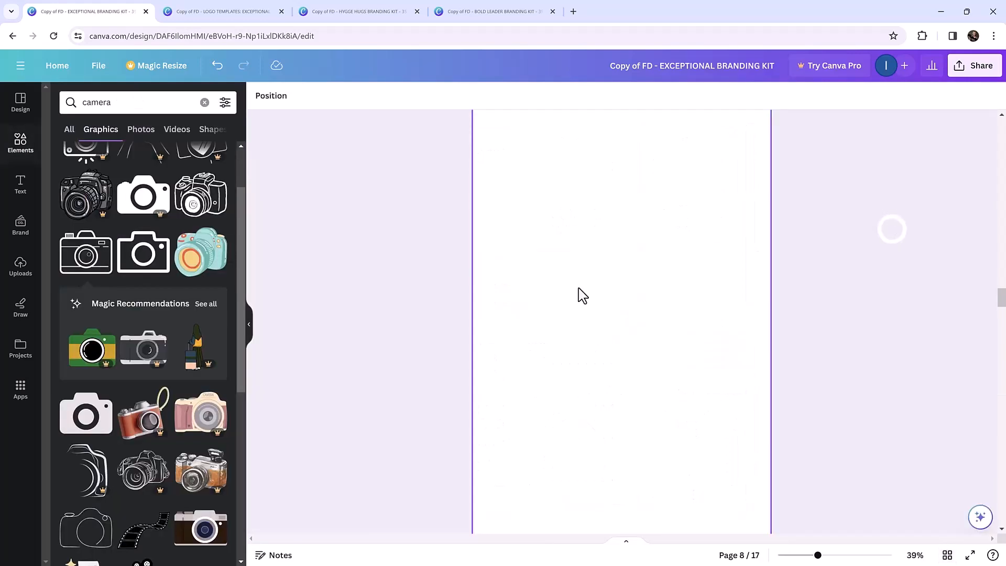
{"action": "key", "text": "ctrl+v"}
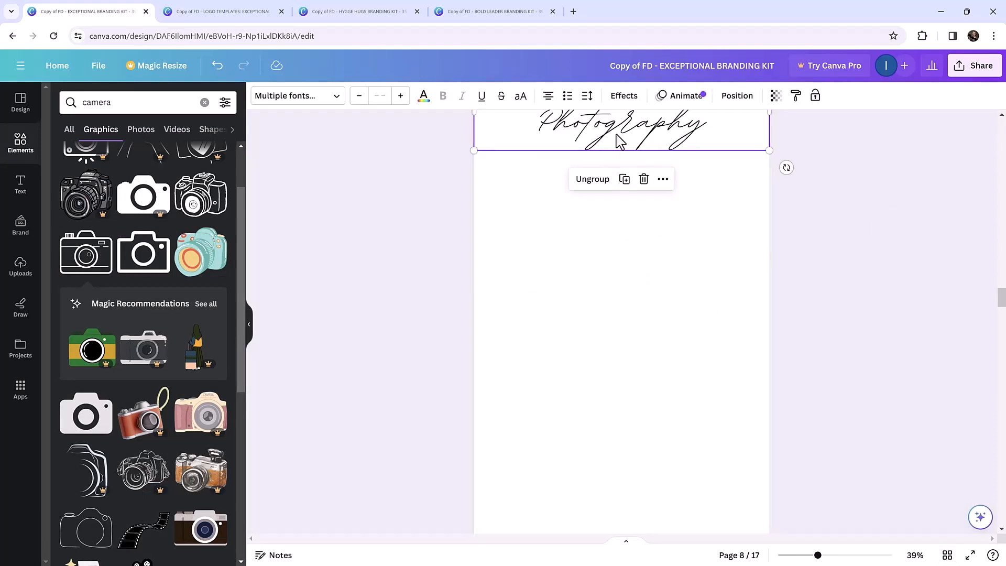
{"action": "left_click_drag", "start_coordinate": [617, 141], "coordinate": [622, 357]}
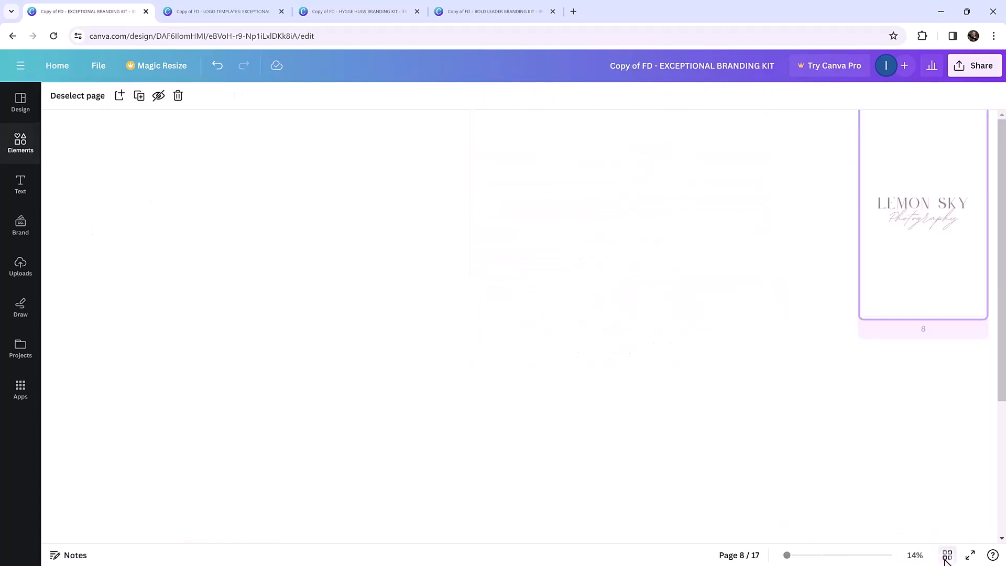
Open the Mini Brand Overview page and delete the "LOGO (copy and paste here)" placeholder.
{"action": "left_click", "coordinate": [947, 557]}
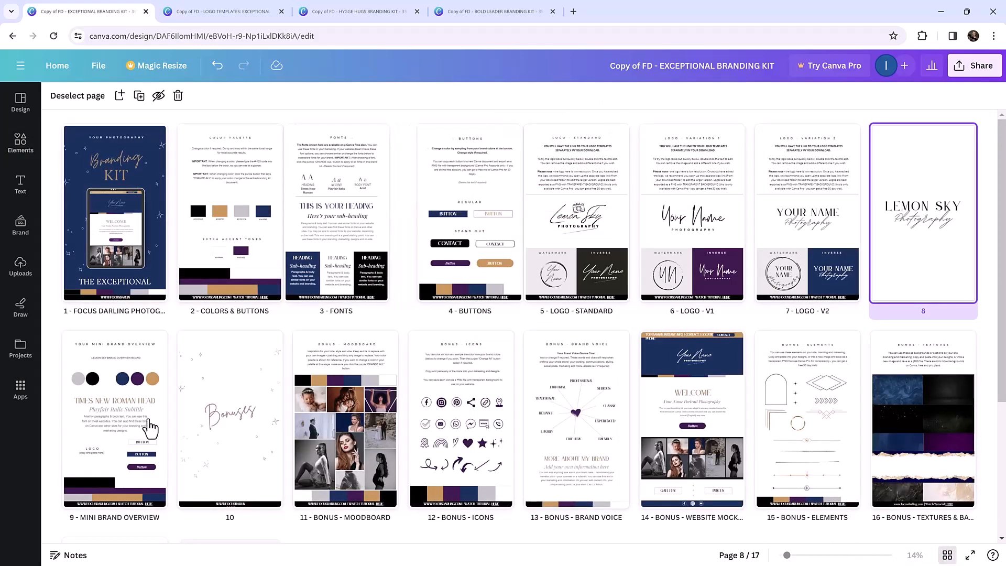
{"action": "double_click", "coordinate": [124, 421]}
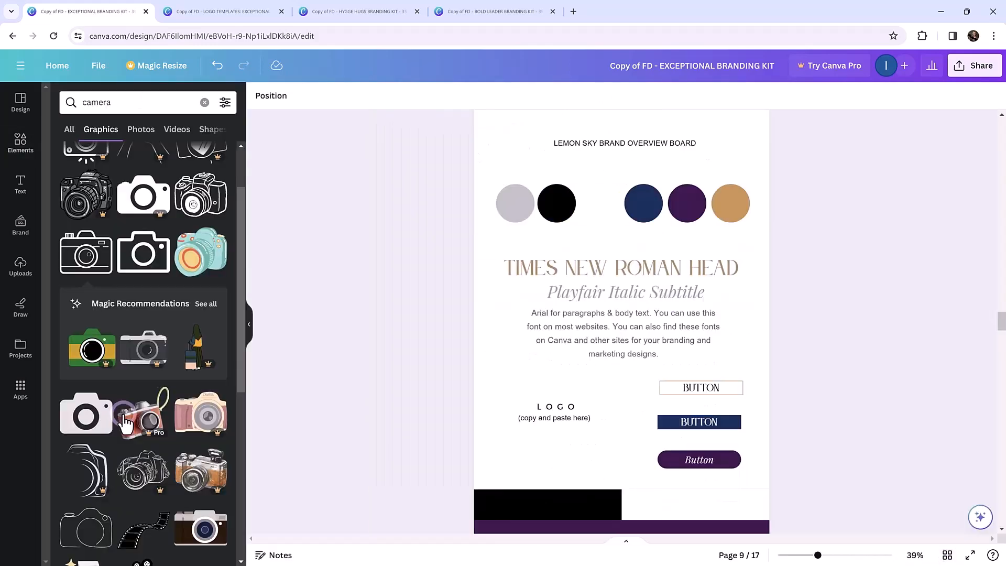
{"action": "left_click", "coordinate": [561, 419]}
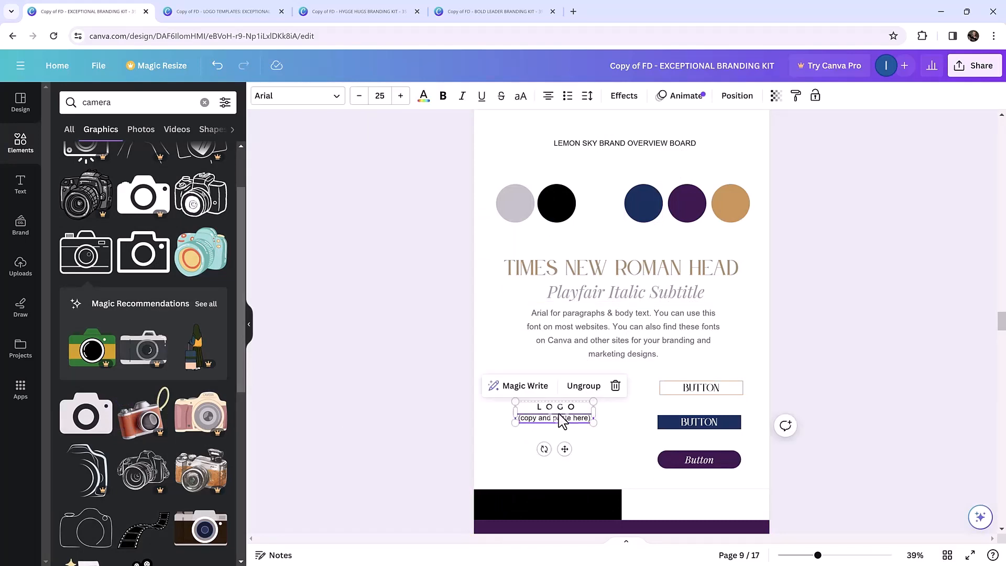
{"action": "key", "text": "Delete"}
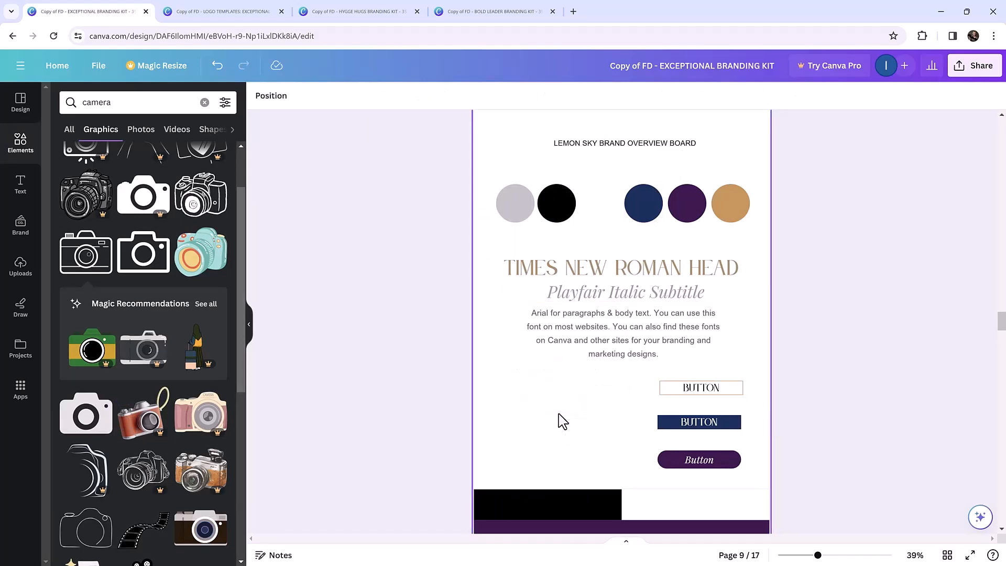
Paste the Lemon Sky Photography logo and scale it down to fit the former placeholder spot beside the buttons.
{"action": "key", "text": "ctrl+v"}
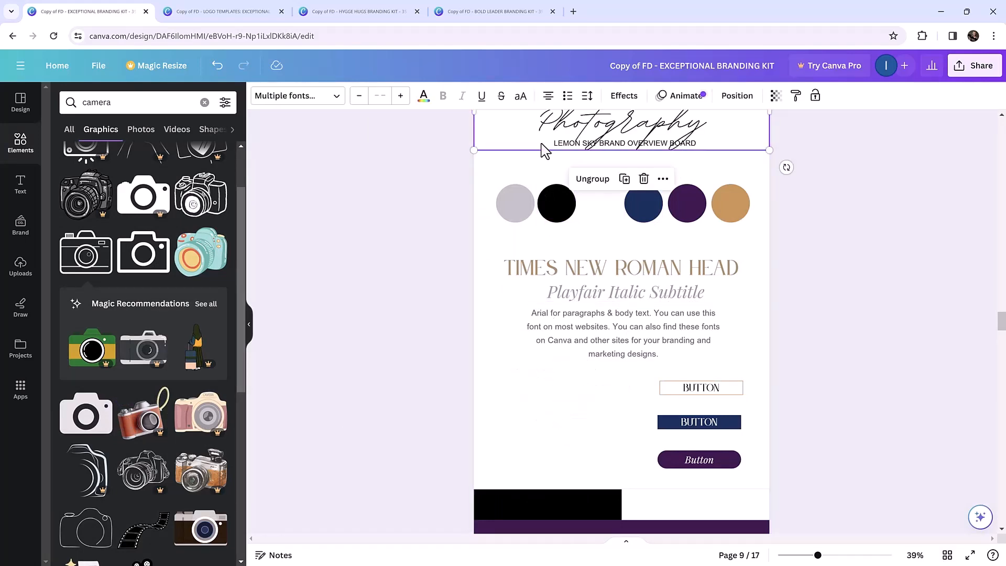
{"action": "left_click_drag", "start_coordinate": [542, 129], "coordinate": [564, 427]}
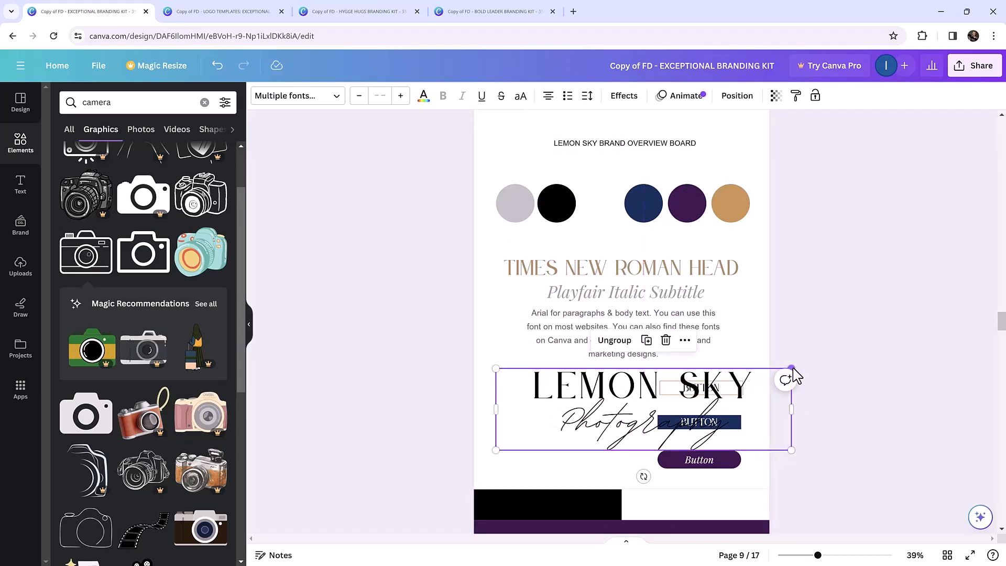
{"action": "left_click_drag", "start_coordinate": [792, 368], "coordinate": [591, 406]}
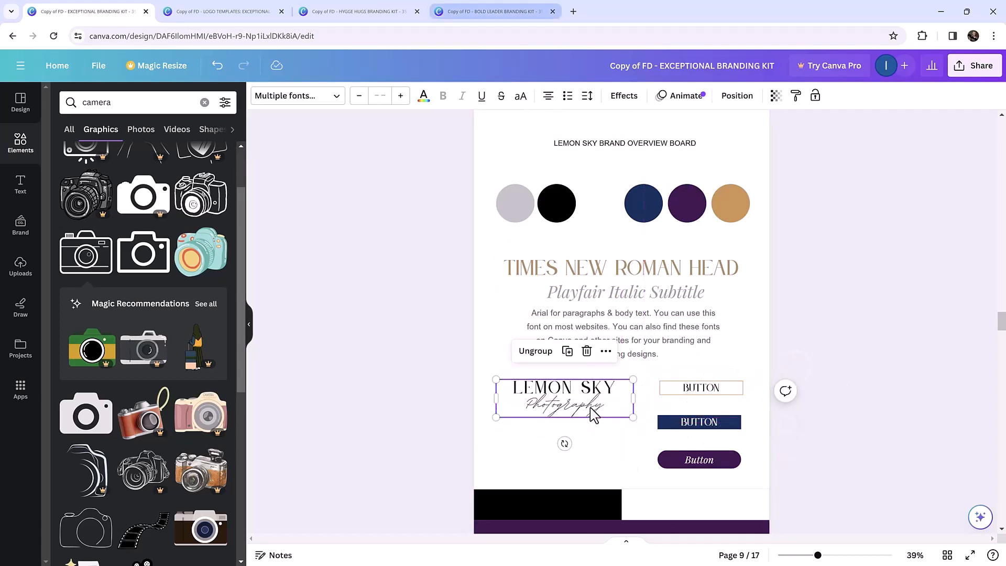
Copy all elements of the circular Lemon Sky watermark from page 9 of the Logo Templates design.
{"action": "left_click", "coordinate": [244, 14]}
{"action": "scroll", "coordinate": [613, 281], "scroll_direction": "down", "scroll_amount": 5}
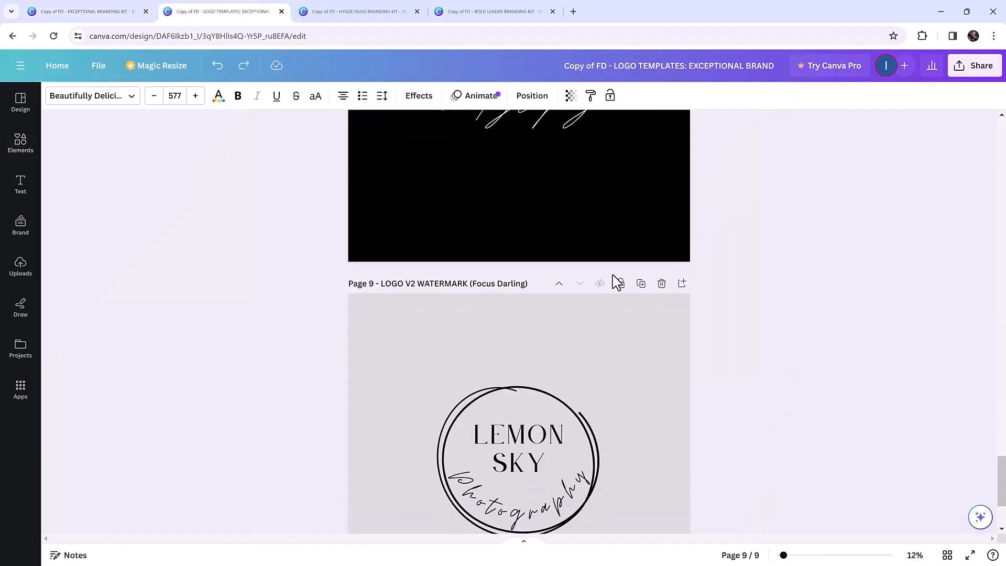
{"action": "scroll", "coordinate": [617, 283], "scroll_direction": "down", "scroll_amount": 3}
{"action": "left_click", "coordinate": [575, 281]}
{"action": "left_click", "coordinate": [613, 248]}
{"action": "left_click_drag", "start_coordinate": [643, 199], "coordinate": [416, 447]}
{"action": "right_click", "coordinate": [518, 301]}
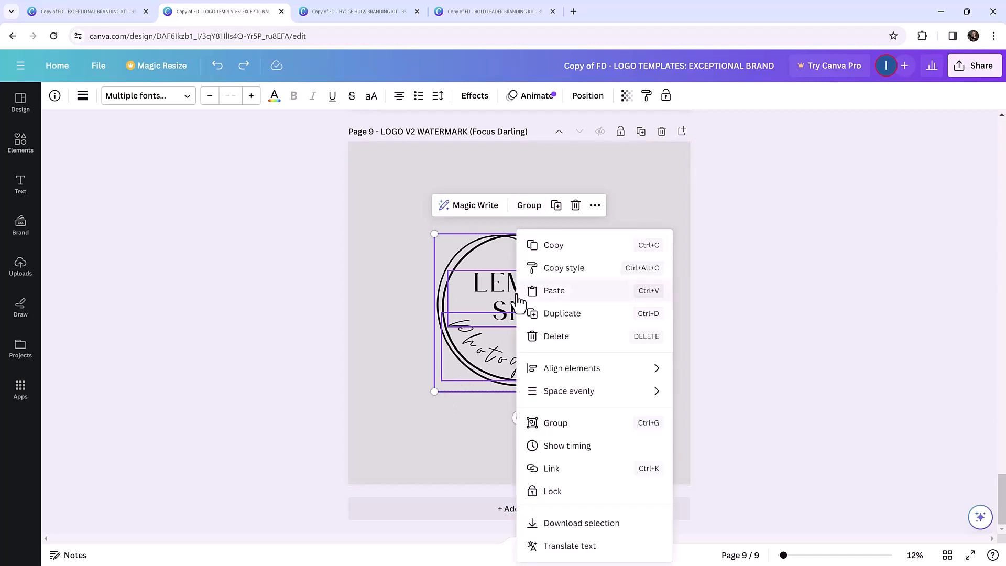
{"action": "left_click", "coordinate": [538, 250]}
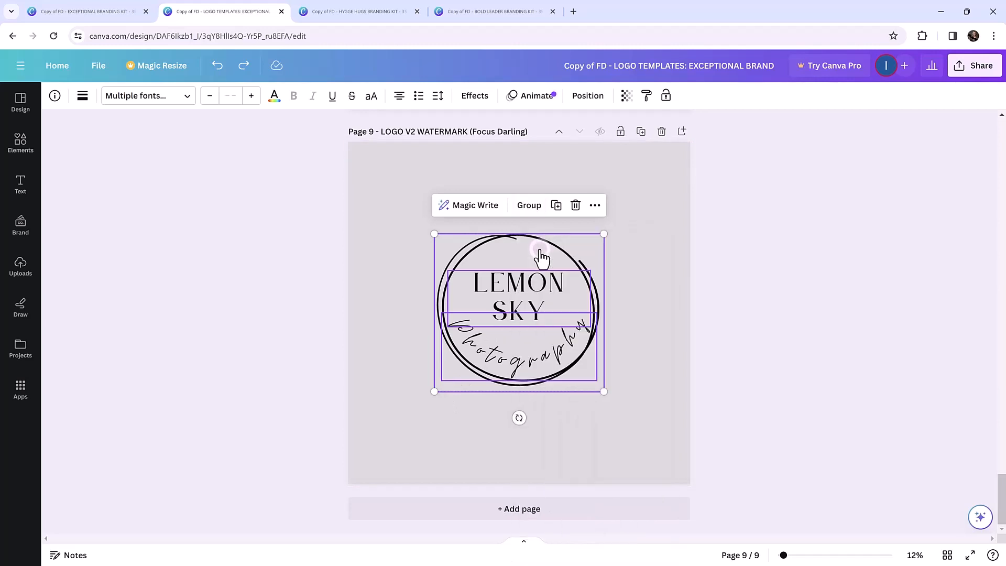
Paste the circular watermark on the Exceptional Branding Kit's brand overview page, shrink it and centre it below the logo.
{"action": "left_click", "coordinate": [94, 16]}
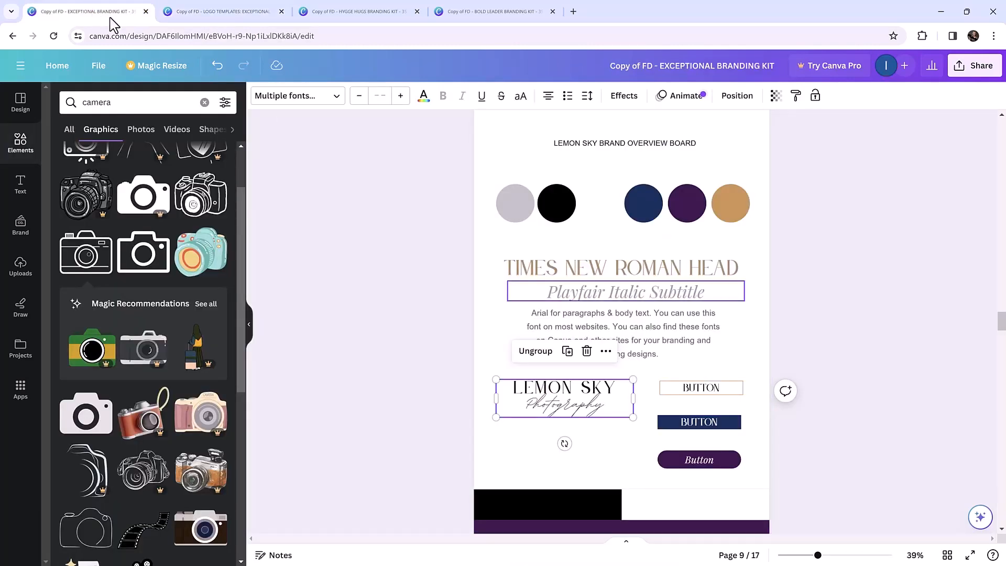
{"action": "key", "text": "ctrl+v"}
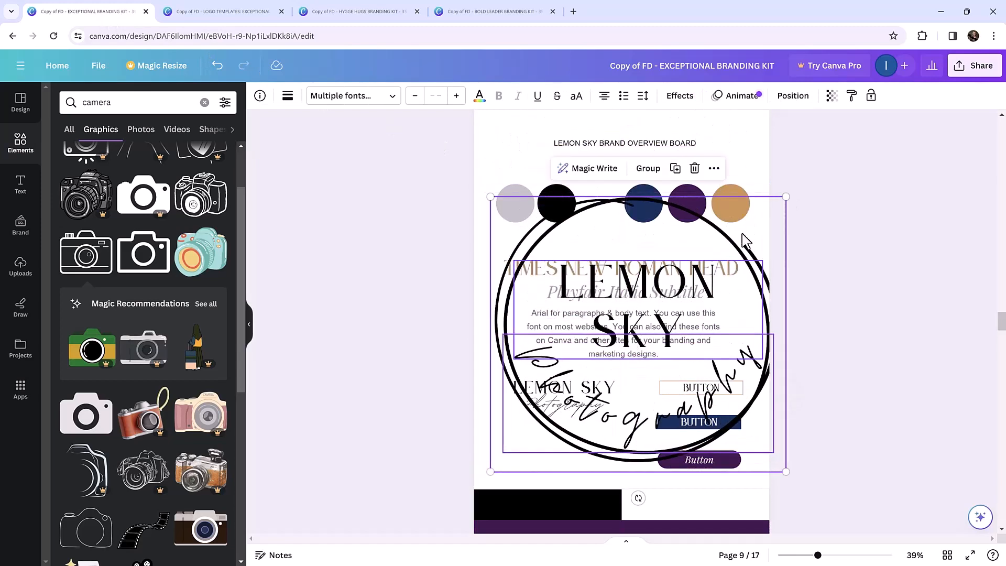
{"action": "left_click_drag", "start_coordinate": [748, 240], "coordinate": [553, 419]}
{"action": "left_click_drag", "start_coordinate": [519, 454], "coordinate": [556, 462]}
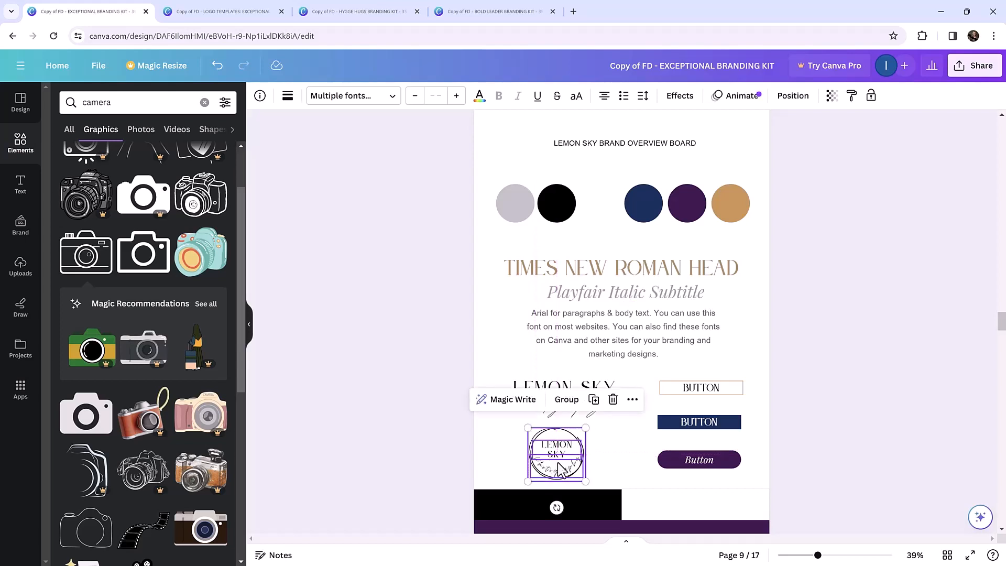
{"action": "left_click", "coordinate": [833, 402]}
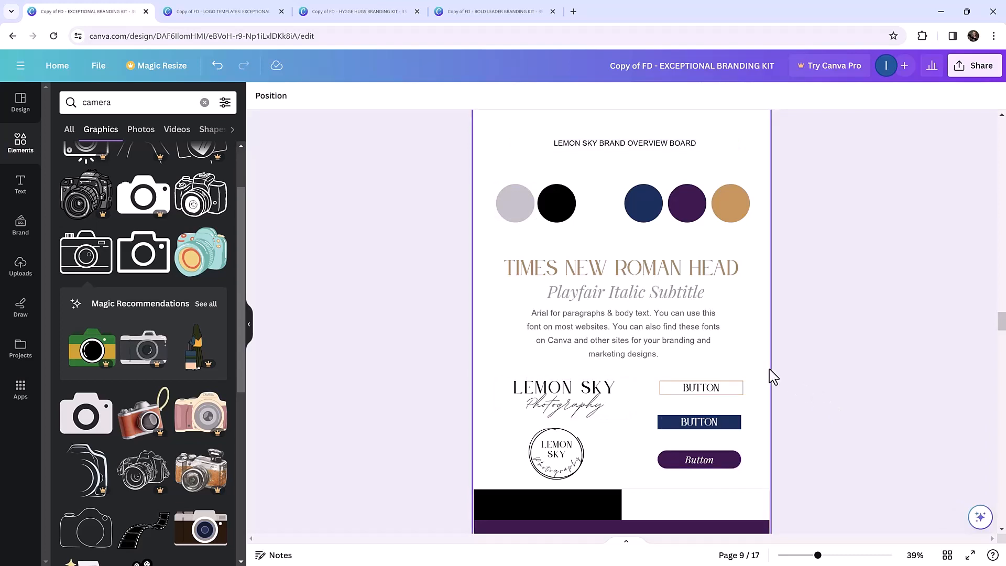
Replace "TIMES NEW ROMAN" in the overview page's heading with "LE JOUR SERIF", keeping the word "HEAD".
{"action": "left_click", "coordinate": [583, 274]}
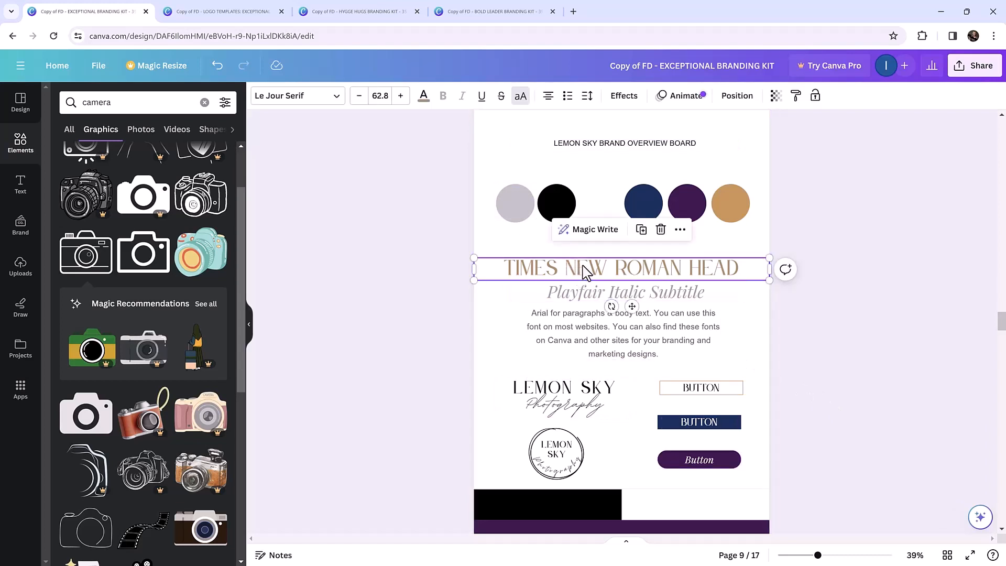
{"action": "double_click", "coordinate": [585, 270]}
{"action": "left_click", "coordinate": [608, 270]}
{"action": "left_click_drag", "start_coordinate": [682, 270], "coordinate": [482, 261]}
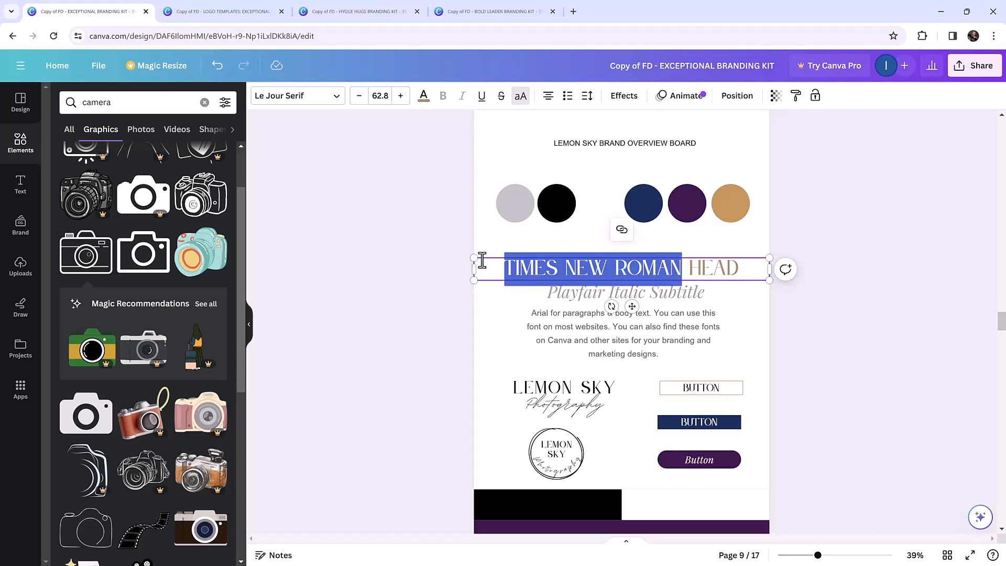
{"action": "type", "text": "LE JOUR"}
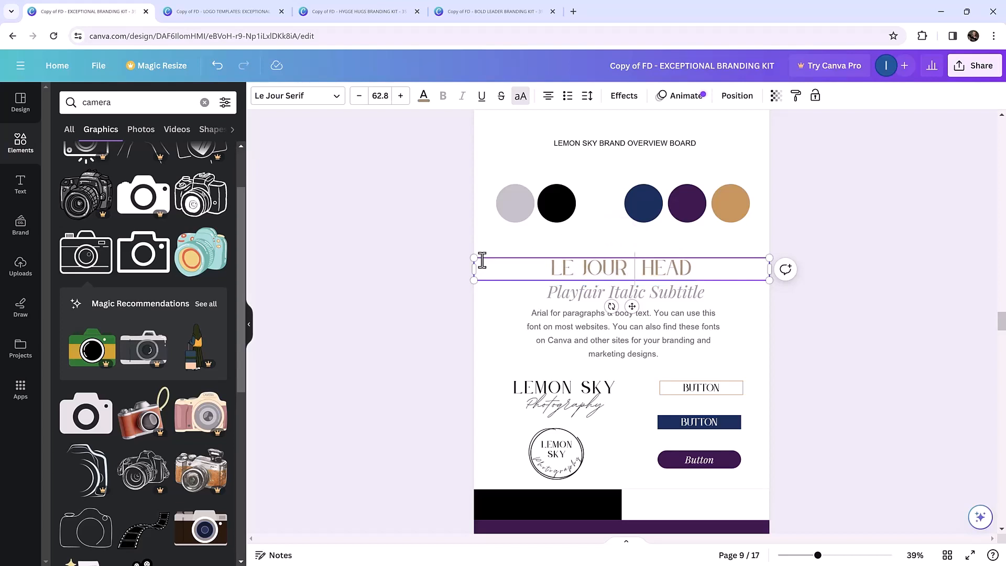
{"action": "type", "text": " SERIF"}
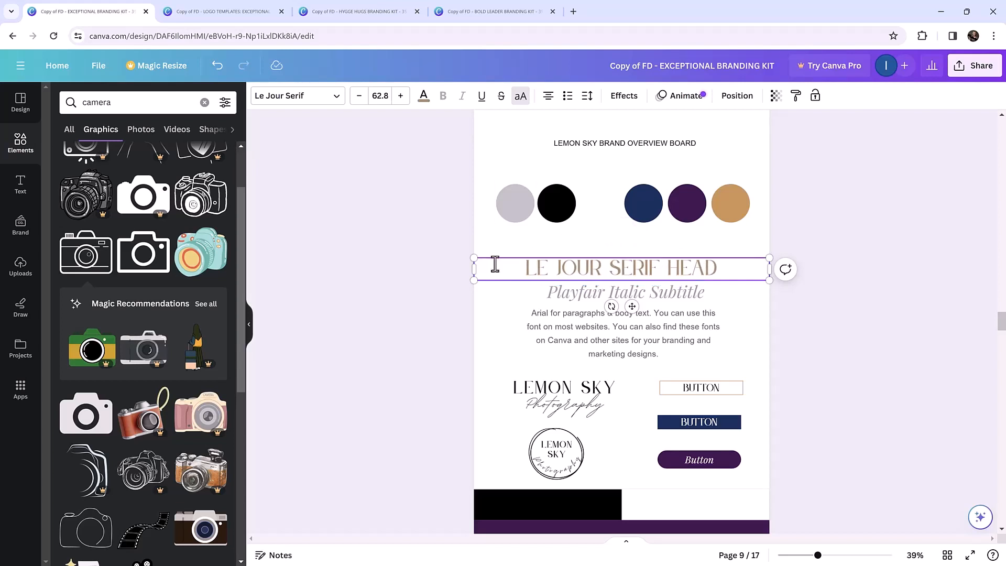
{"action": "left_click", "coordinate": [822, 364]}
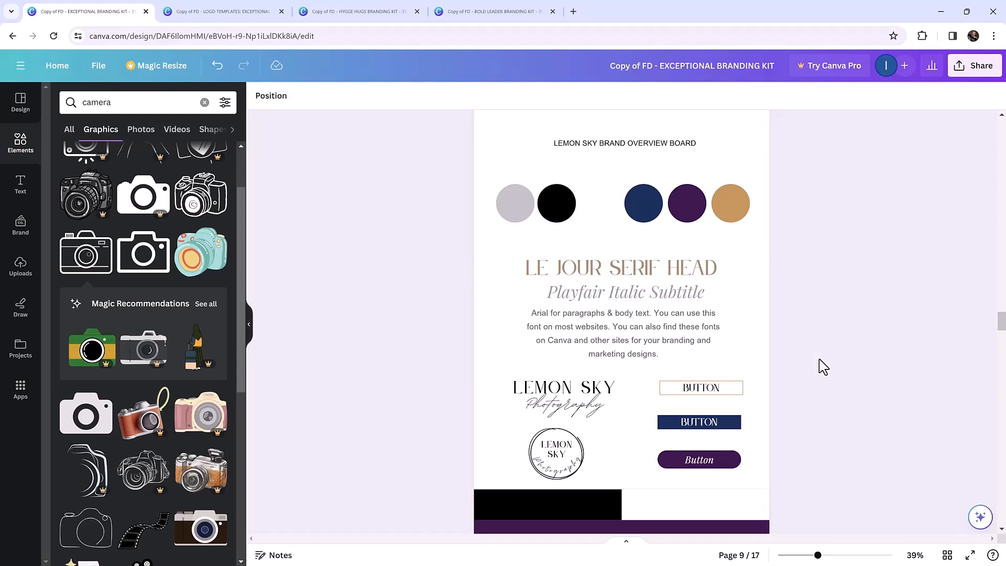
Go to the Bonus - Moodboard page and start a fresh search in the elements library.
{"action": "scroll", "coordinate": [762, 344], "scroll_direction": "down", "scroll_amount": 2}
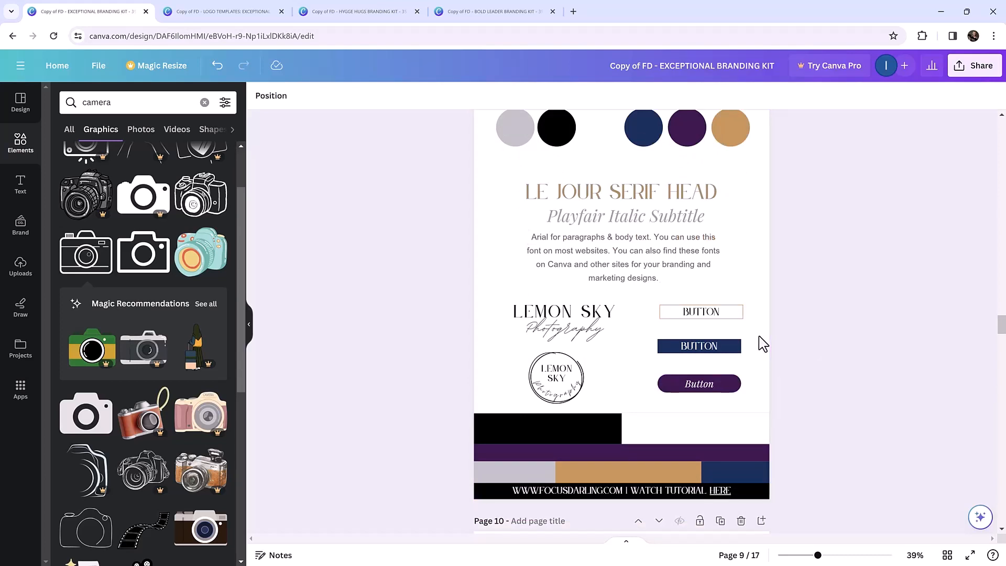
{"action": "scroll", "coordinate": [763, 344], "scroll_direction": "down", "scroll_amount": 10}
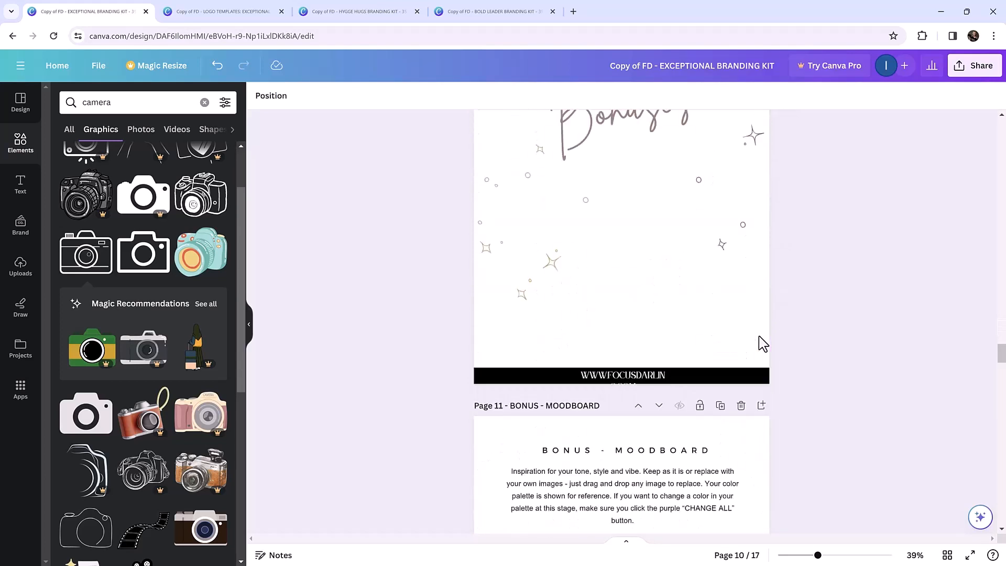
{"action": "scroll", "coordinate": [763, 345], "scroll_direction": "down", "scroll_amount": 8}
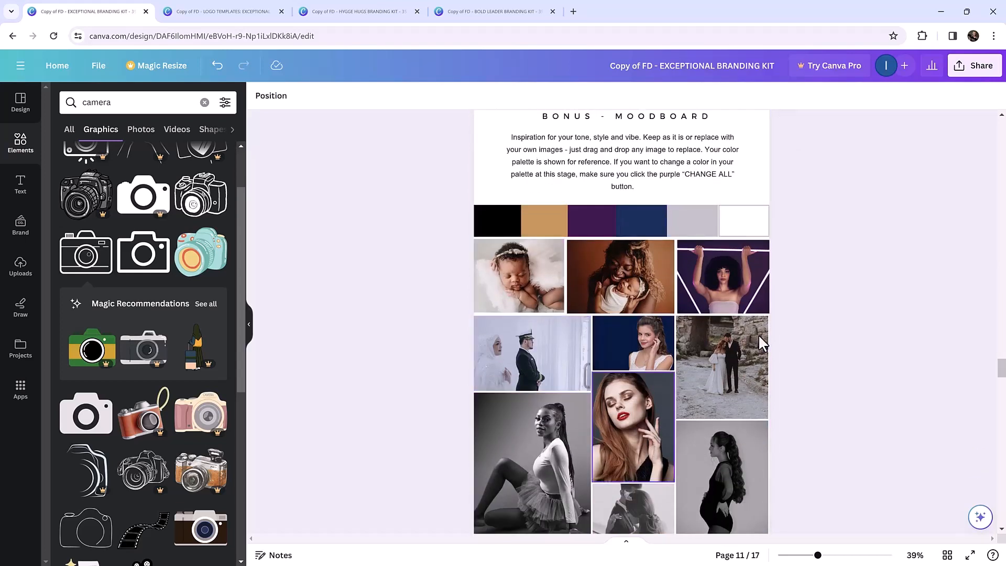
{"action": "left_click", "coordinate": [16, 152]}
{"action": "left_click", "coordinate": [158, 101]}
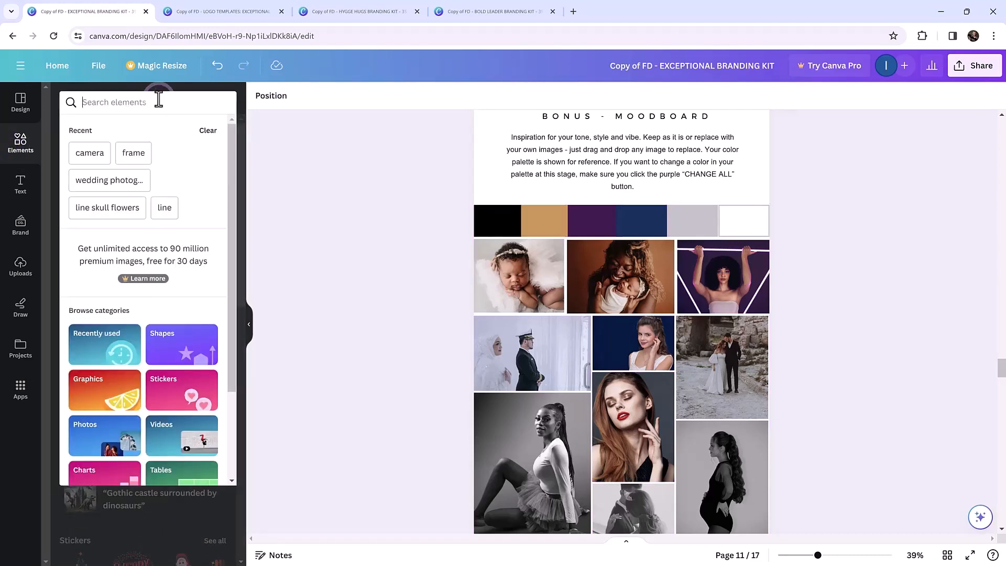
{"action": "type", "text": "newbo"}
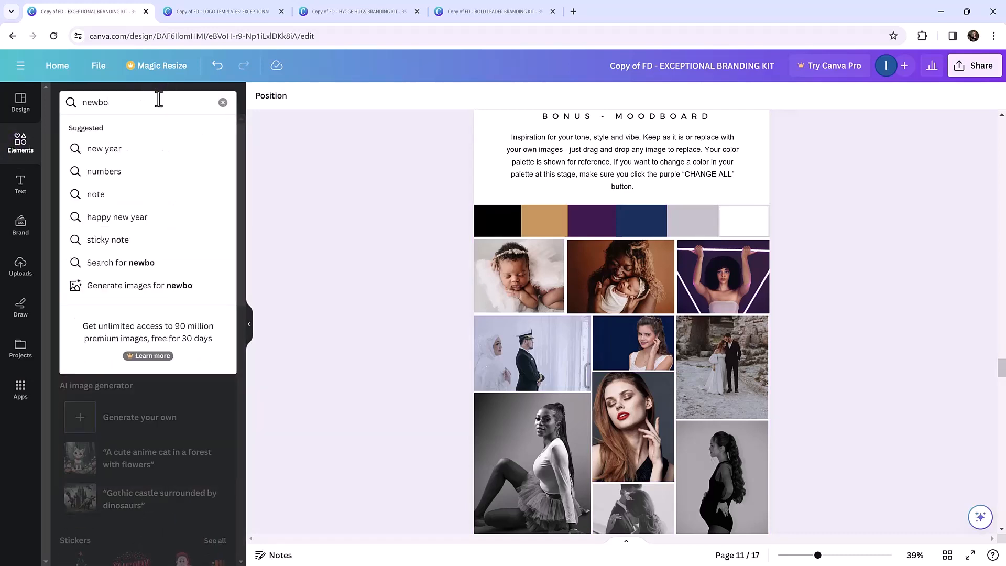
{"action": "key", "text": "BackSpace"}
{"action": "key", "text": "BackSpace"}
{"action": "key", "text": "BackSpace"}
{"action": "key", "text": "BackSpace"}
{"action": "key", "text": "BackSpace"}
Search the elements library for "wedding photography".
{"action": "type", "text": "we"}
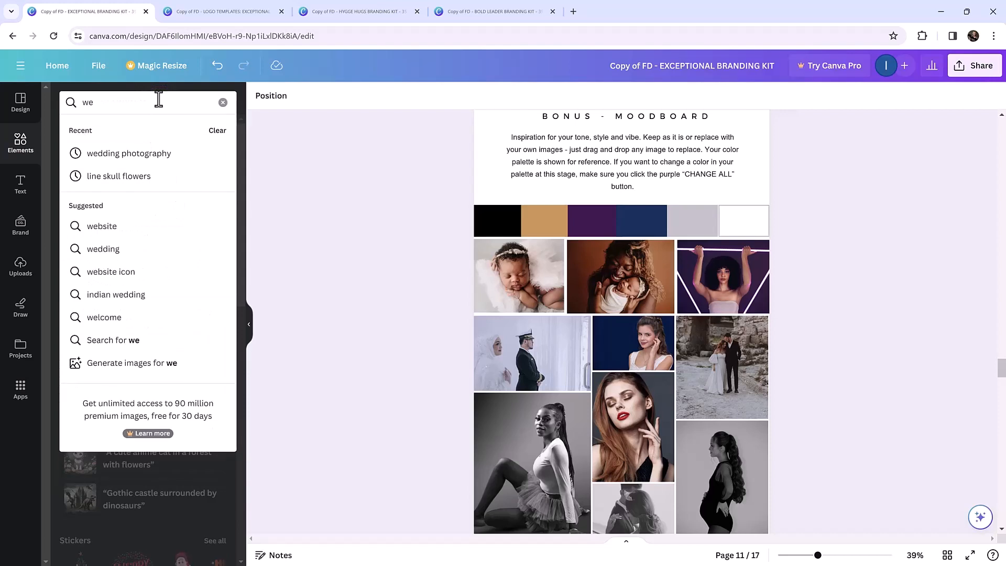
{"action": "type", "text": "dding we"}
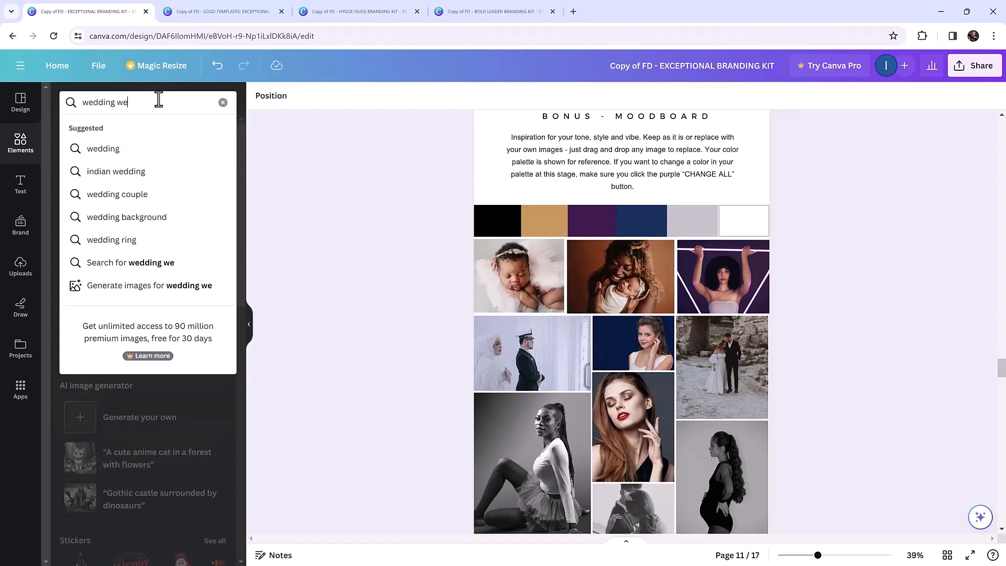
{"action": "key", "text": "BackSpace"}
{"action": "key", "text": "BackSpace"}
{"action": "type", "text": "photography"}
{"action": "key", "text": "Return"}
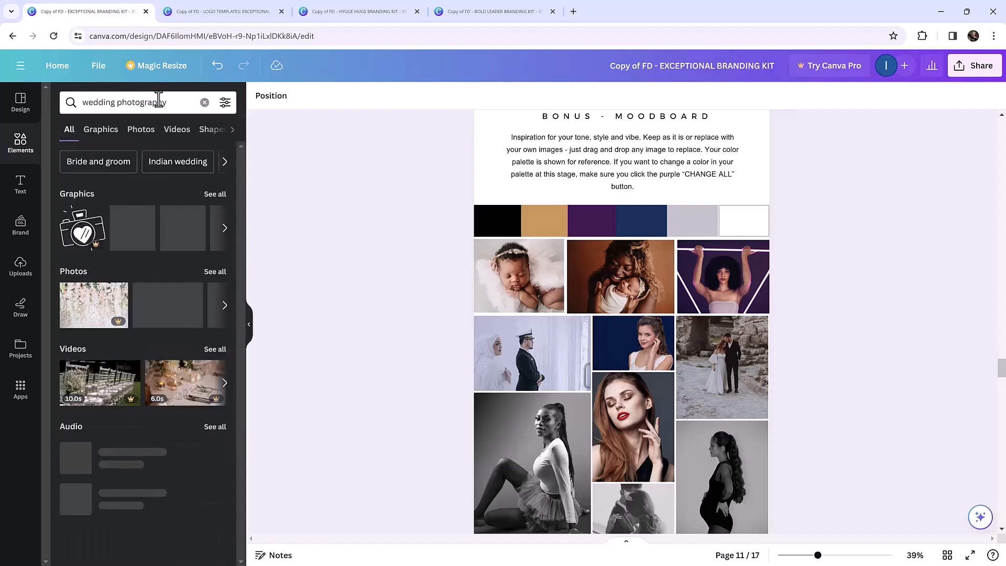
Show only photo results and place the mountain sunset couple photo in the middle frame of the moodboard's first image row.
{"action": "left_click", "coordinate": [141, 131]}
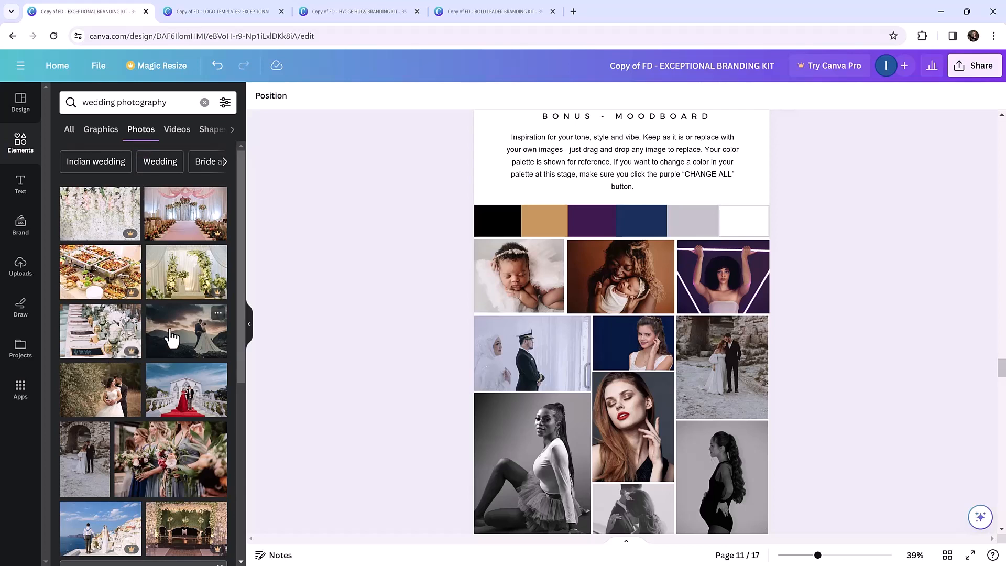
{"action": "scroll", "coordinate": [727, 277], "scroll_direction": "down", "scroll_amount": 2}
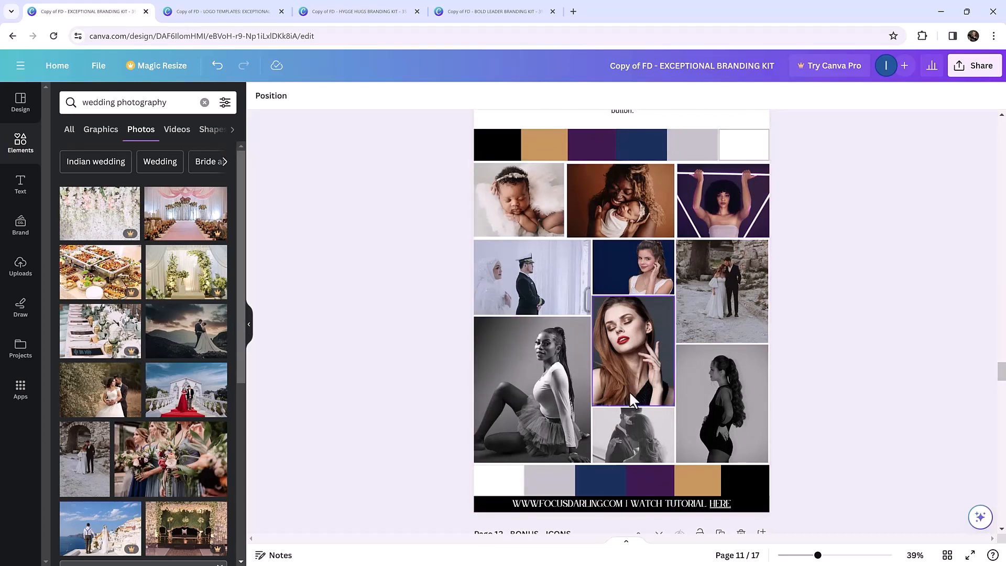
{"action": "left_click_drag", "start_coordinate": [207, 338], "coordinate": [622, 206]}
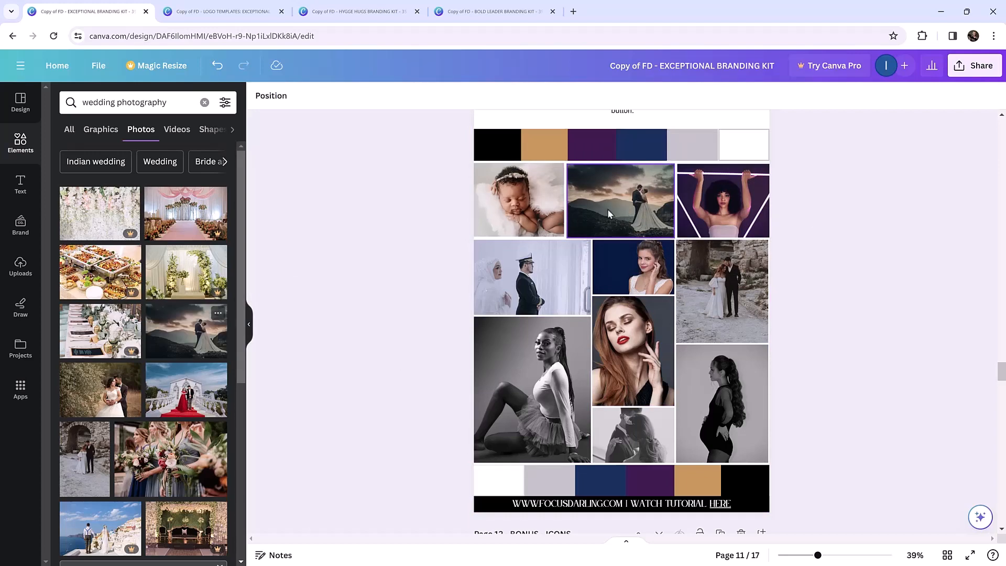
Find the outdoor portrait of a couple facing each other and place it in the first frame of the moodboard's top image row.
{"action": "left_click", "coordinate": [81, 306]}
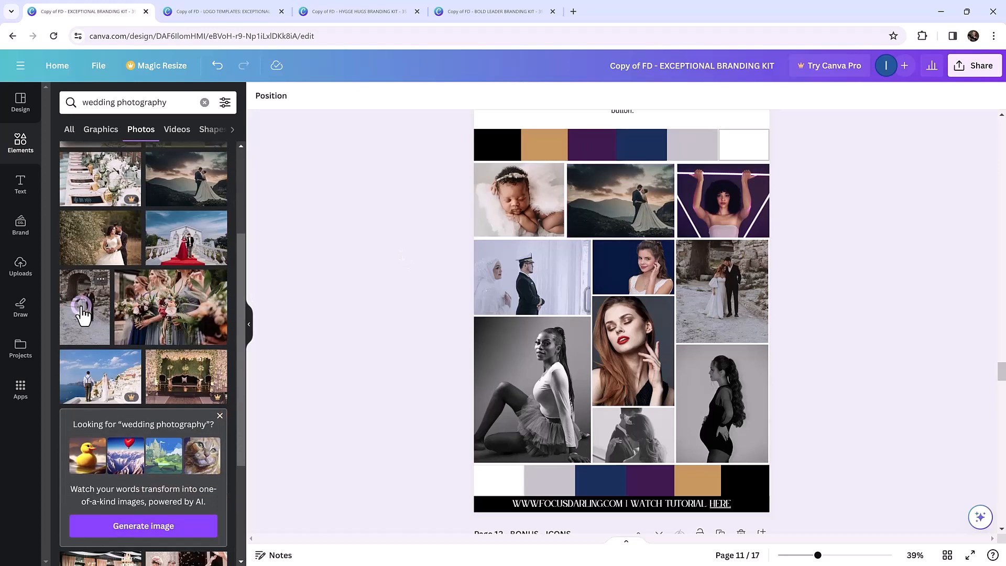
{"action": "left_click_drag", "start_coordinate": [83, 313], "coordinate": [159, 265]}
{"action": "scroll", "coordinate": [160, 265], "scroll_direction": "down", "scroll_amount": 5}
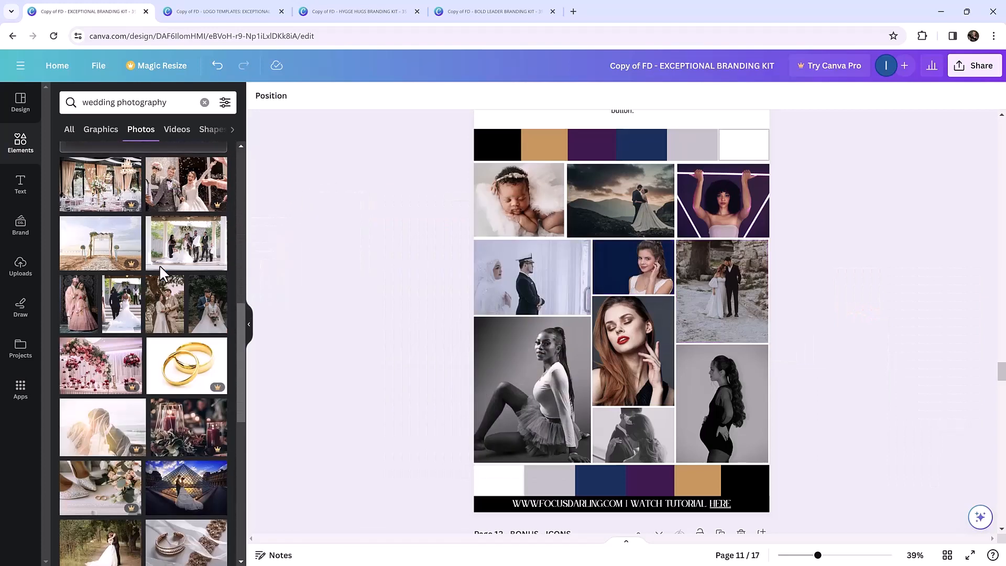
{"action": "left_click_drag", "start_coordinate": [178, 314], "coordinate": [518, 206]}
{"action": "double_click", "coordinate": [517, 204]}
{"action": "left_click", "coordinate": [389, 227]}
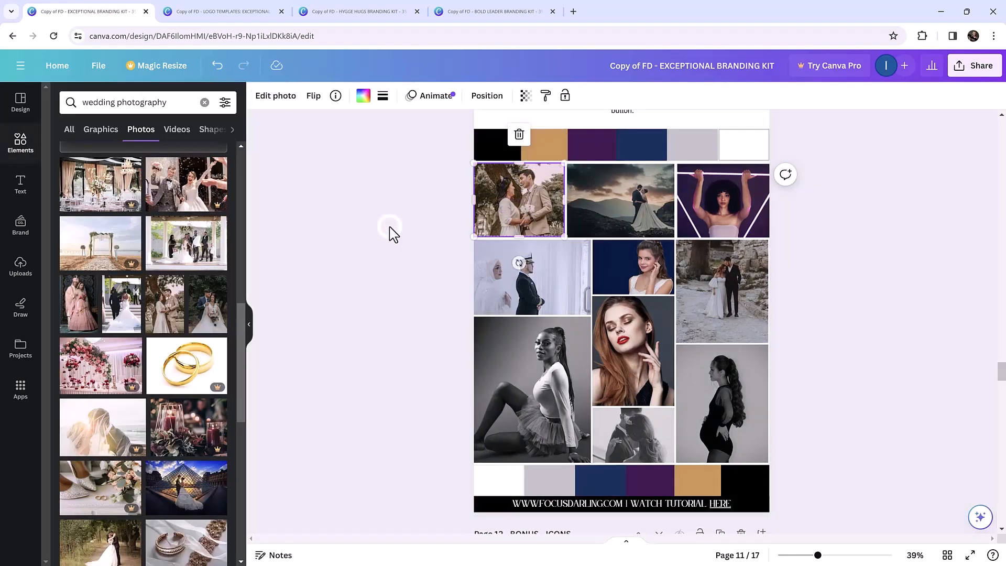
Filter the wedding photography results by the custom dark red #602222.
{"action": "left_click", "coordinate": [225, 102]}
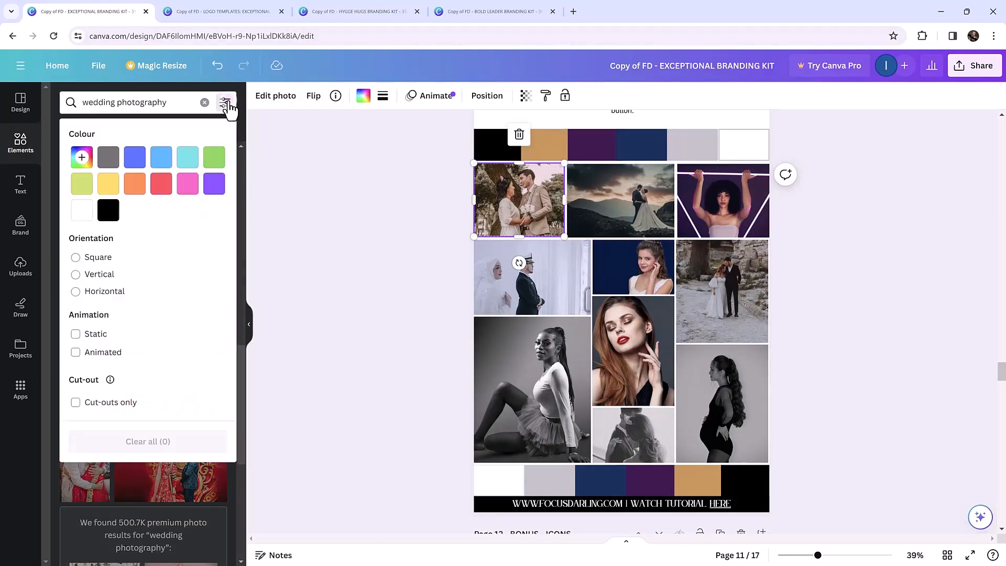
{"action": "left_click", "coordinate": [83, 157]}
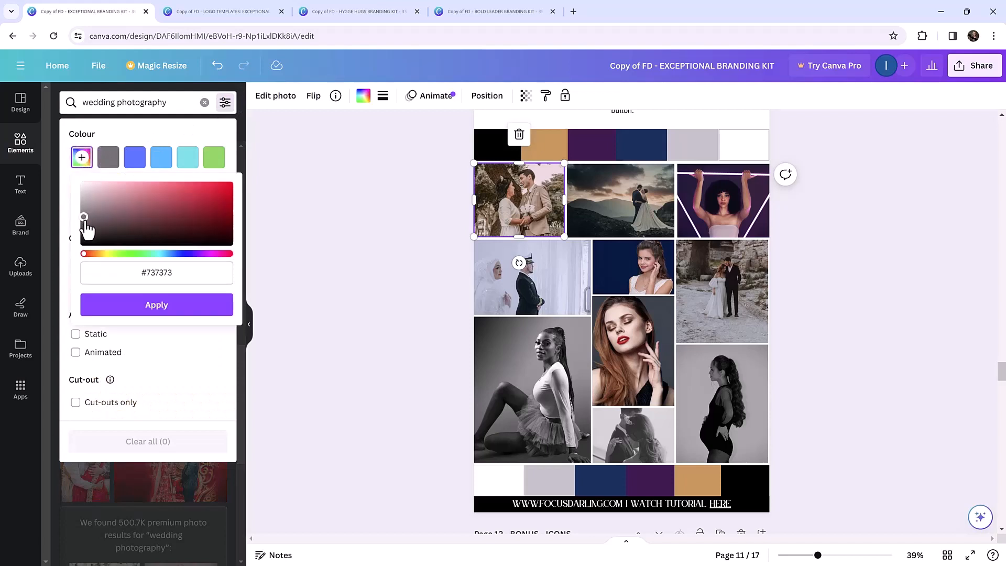
{"action": "left_click_drag", "start_coordinate": [84, 217], "coordinate": [179, 222]}
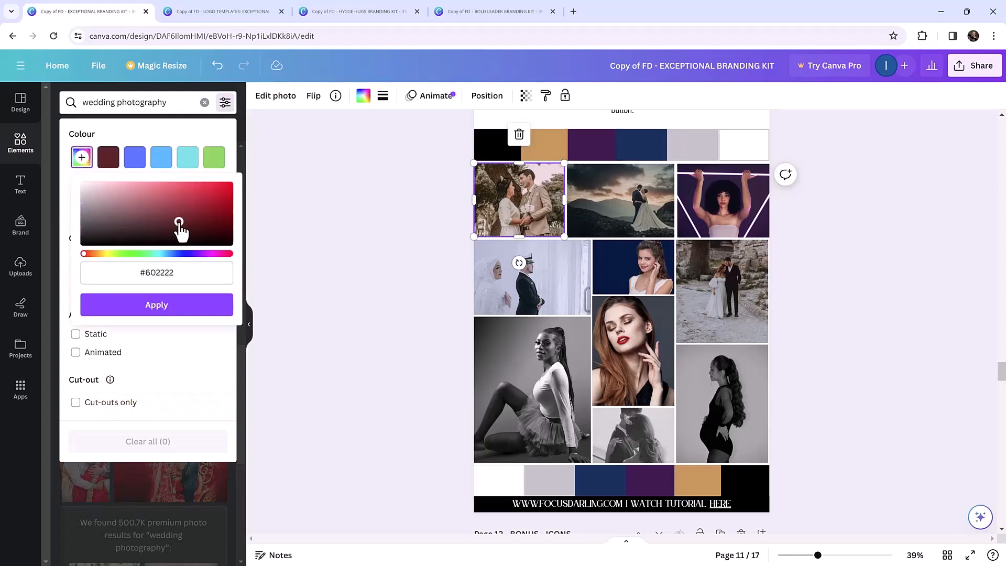
{"action": "left_click", "coordinate": [178, 305]}
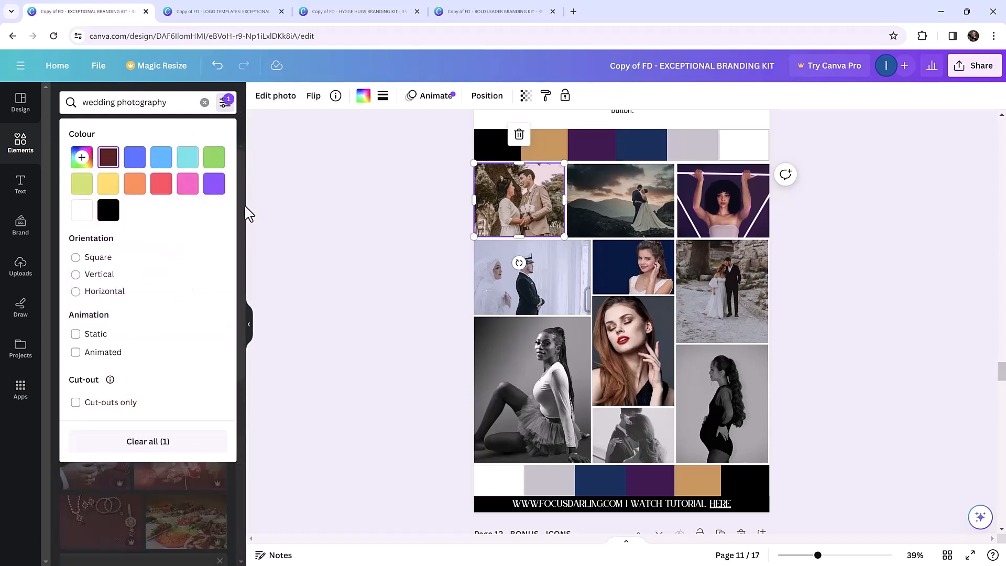
{"action": "left_click", "coordinate": [243, 211]}
Replace the moodboard's first photo with the cheering bridal couple in front of the red wall.
{"action": "scroll", "coordinate": [194, 224], "scroll_direction": "down", "scroll_amount": 5}
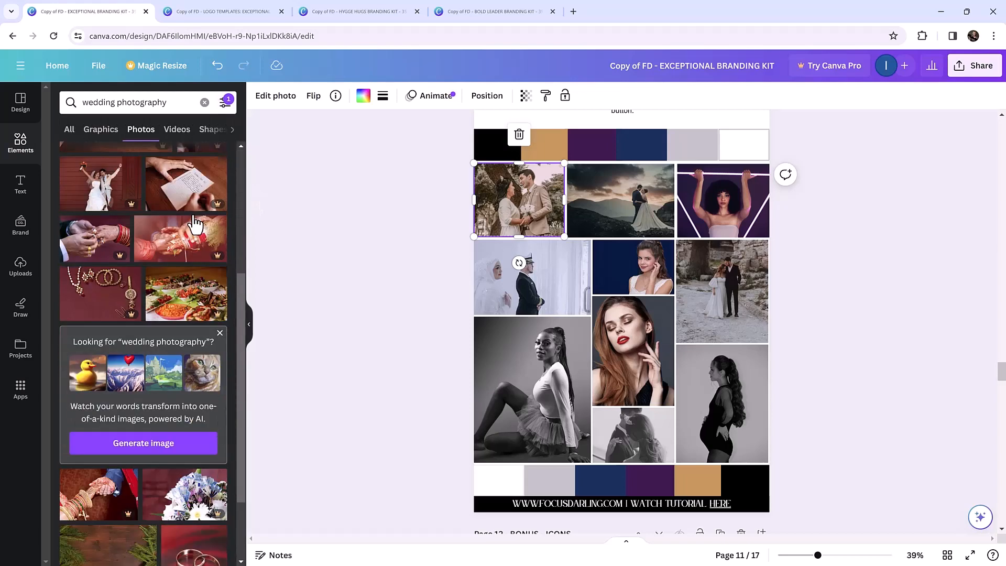
{"action": "left_click_drag", "start_coordinate": [99, 189], "coordinate": [506, 210]}
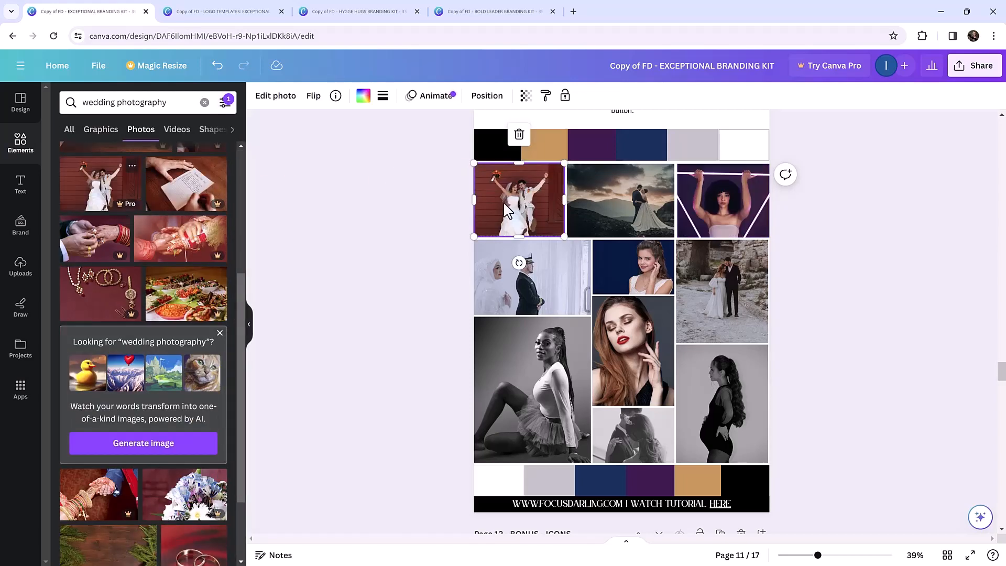
{"action": "left_click", "coordinate": [412, 254]}
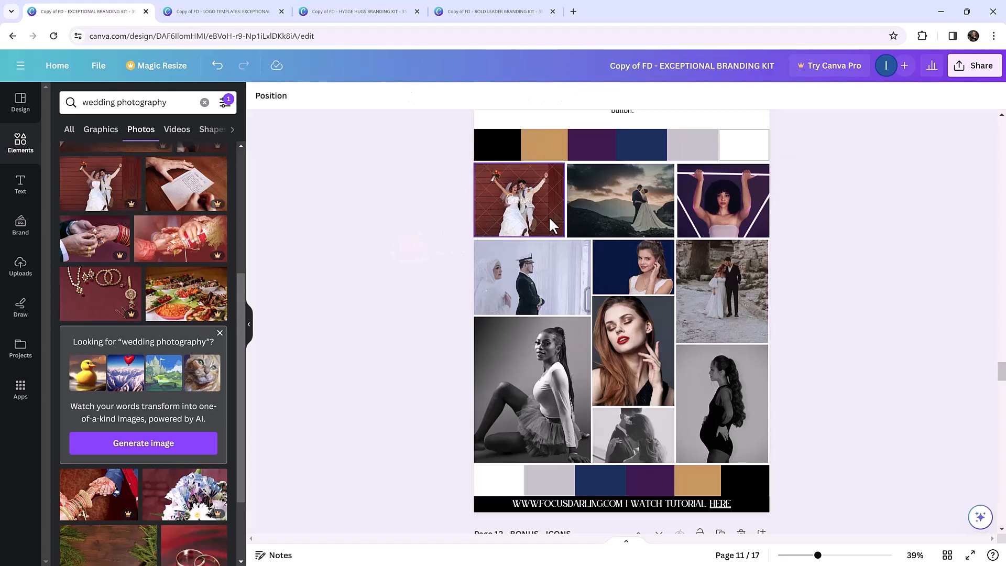
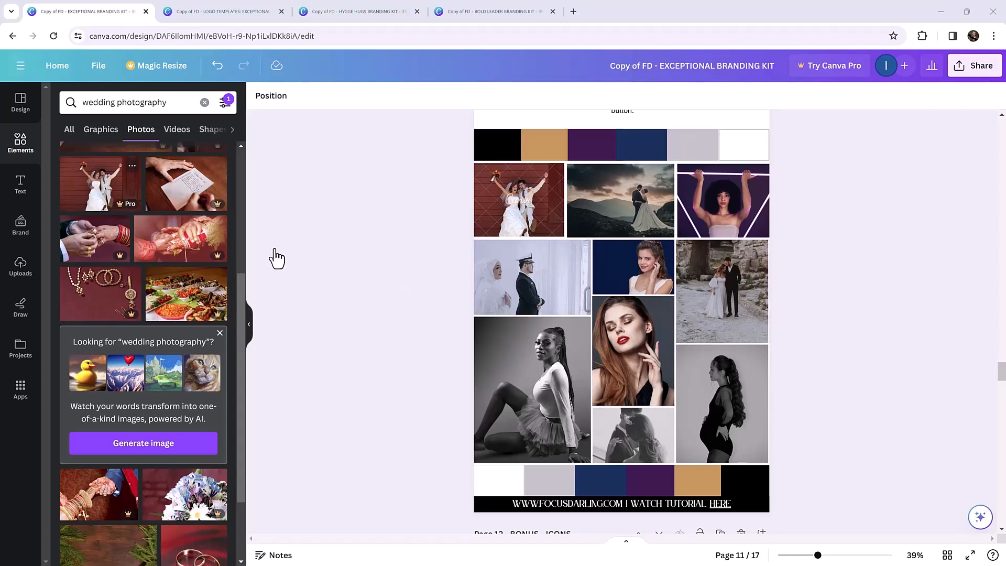
Bring up the Lemon Sky Brand Images folder and upload all of its photos to Canva.
{"action": "left_click_drag", "start_coordinate": [0, 156], "coordinate": [420, 216]}
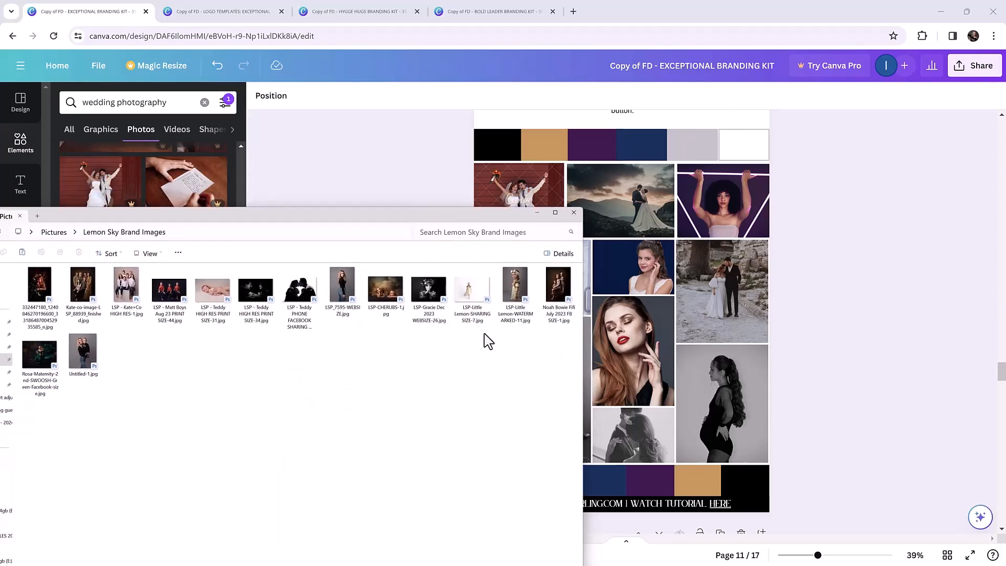
{"action": "left_click_drag", "start_coordinate": [568, 455], "coordinate": [175, 153]}
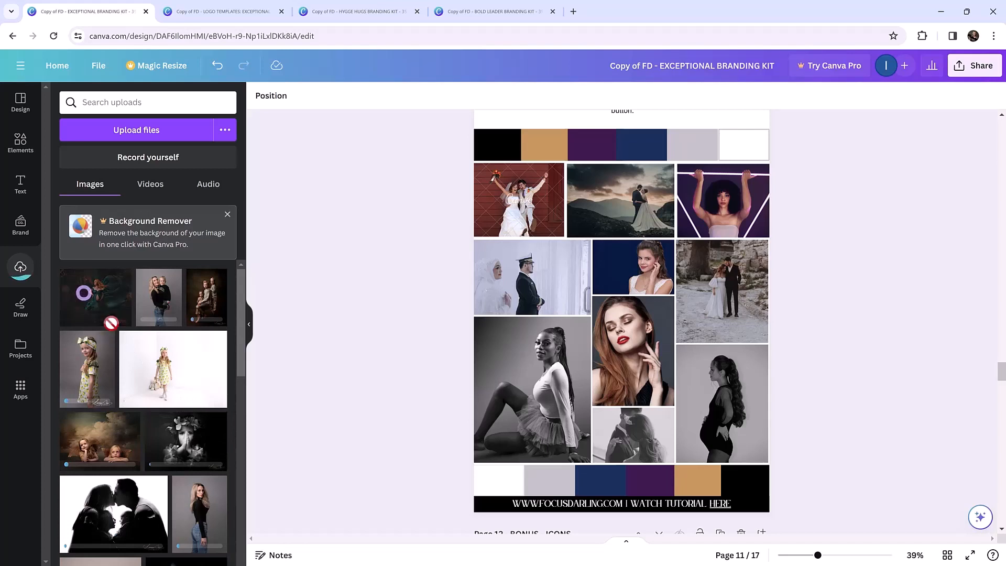
Fill the moodboard's top row with the green-dress, flower-crown and cherub photos, and place the mother-and-toddler and headband-girl portraits in the centre and lower-right frames.
{"action": "left_click_drag", "start_coordinate": [95, 297], "coordinate": [530, 193]}
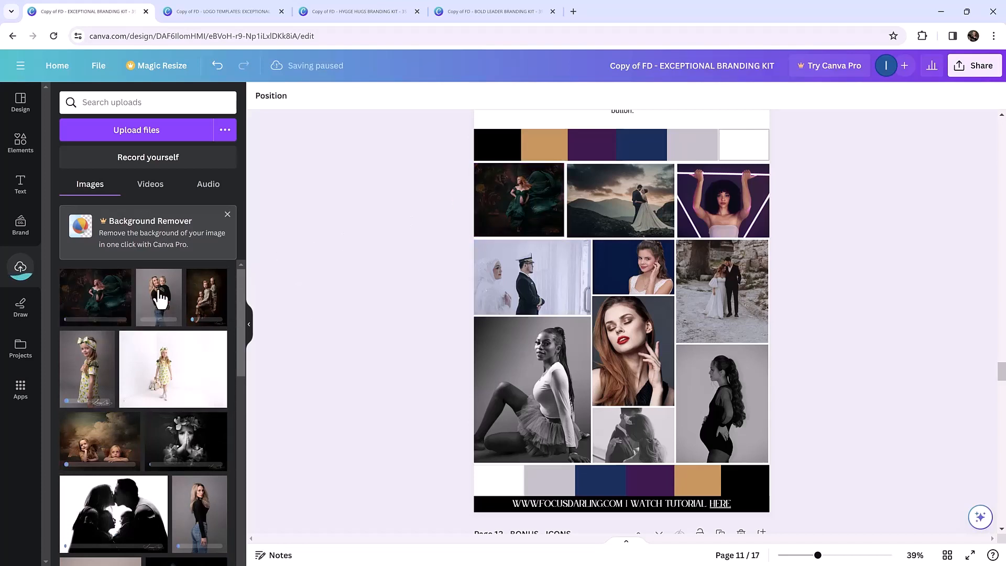
{"action": "left_click_drag", "start_coordinate": [159, 299], "coordinate": [628, 348]}
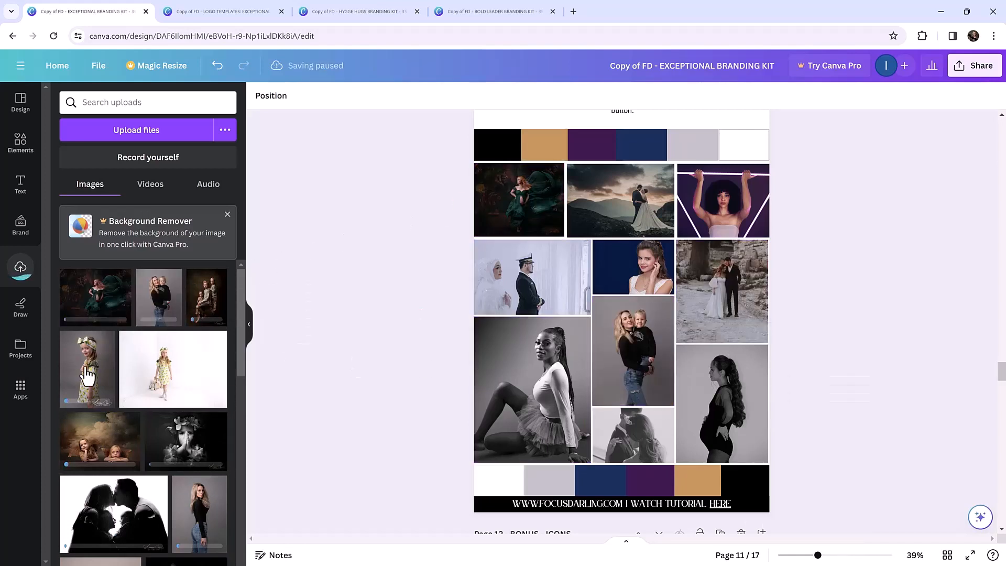
{"action": "left_click_drag", "start_coordinate": [87, 376], "coordinate": [718, 406]}
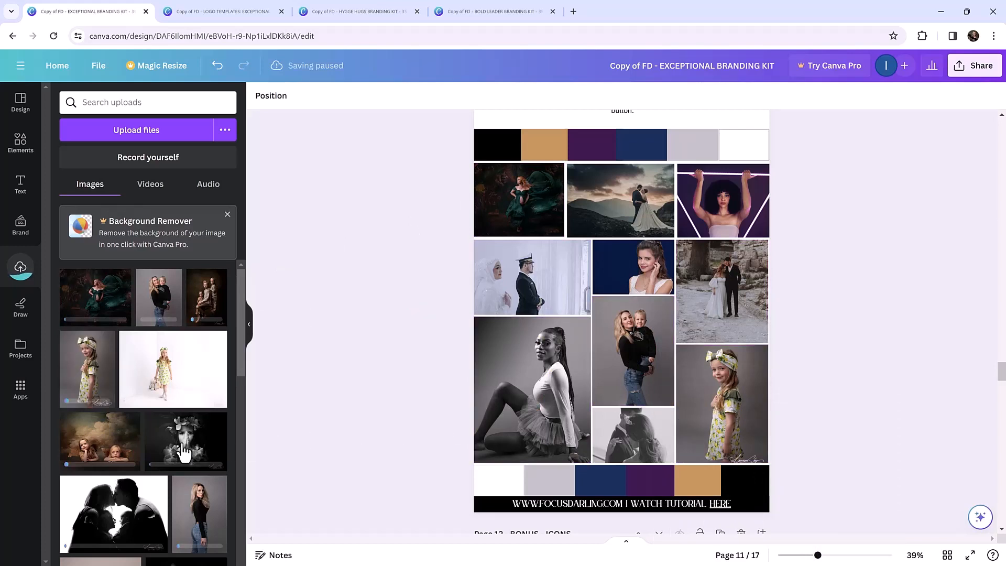
{"action": "left_click_drag", "start_coordinate": [183, 451], "coordinate": [651, 215]}
{"action": "left_click_drag", "start_coordinate": [133, 439], "coordinate": [723, 220]}
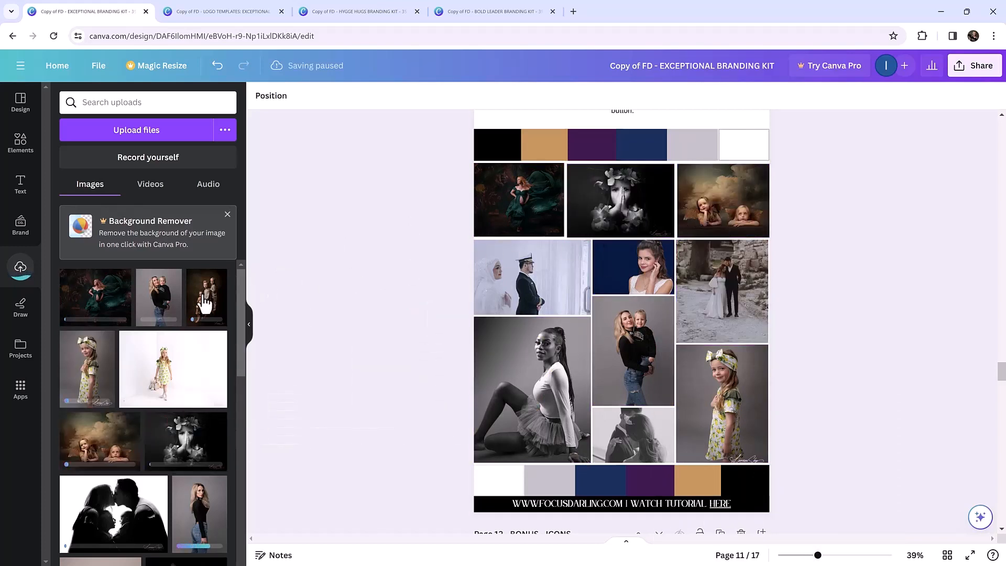
Place the three-sibling portrait and the kissing-couple silhouette in the left column's lower frames, and the newborn photo in the frame above the mother-and-toddler portrait.
{"action": "left_click_drag", "start_coordinate": [205, 303], "coordinate": [519, 374]}
{"action": "scroll", "coordinate": [212, 421], "scroll_direction": "down", "scroll_amount": 2}
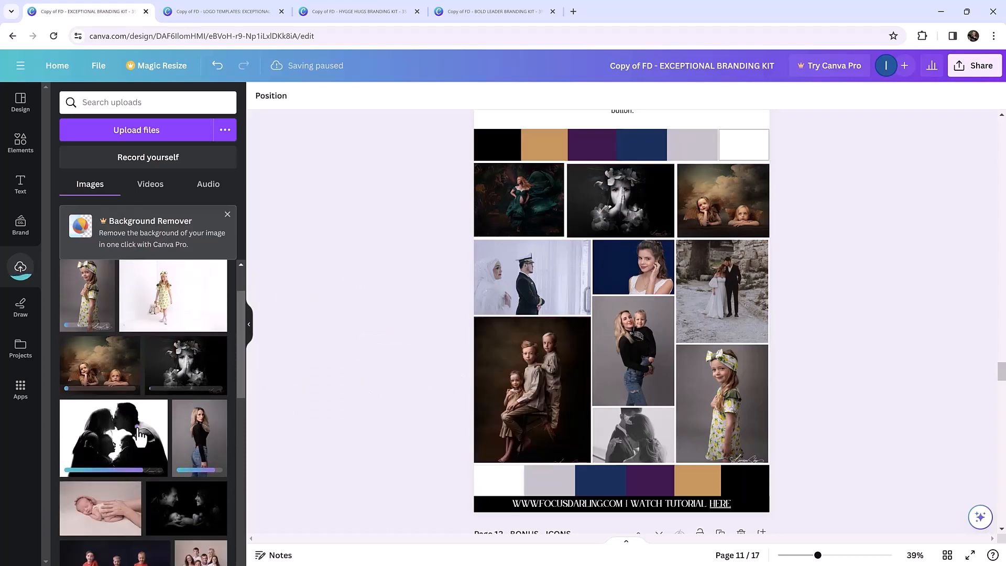
{"action": "left_click_drag", "start_coordinate": [139, 436], "coordinate": [521, 278]}
{"action": "scroll", "coordinate": [158, 367], "scroll_direction": "down", "scroll_amount": 3}
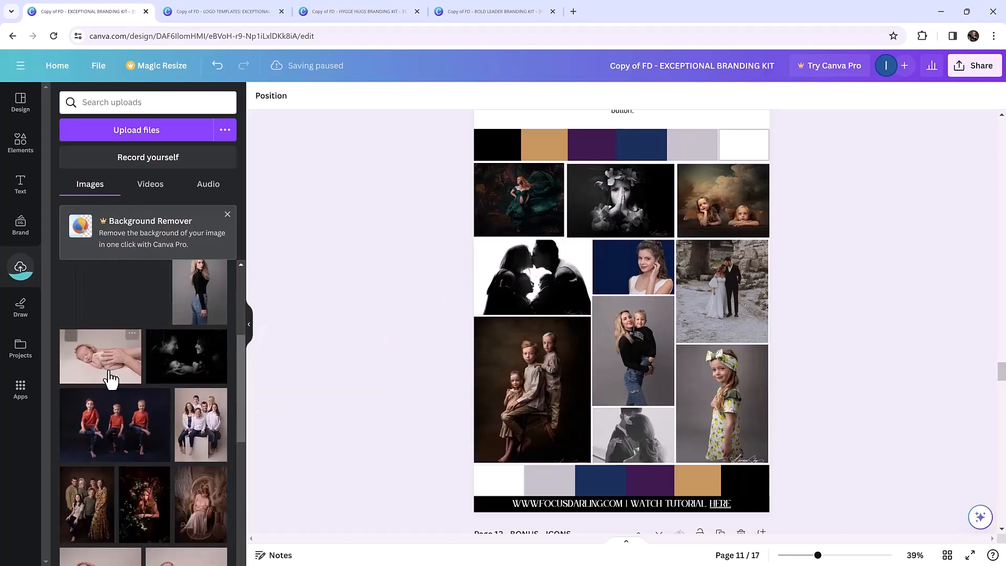
{"action": "left_click_drag", "start_coordinate": [110, 377], "coordinate": [606, 301]}
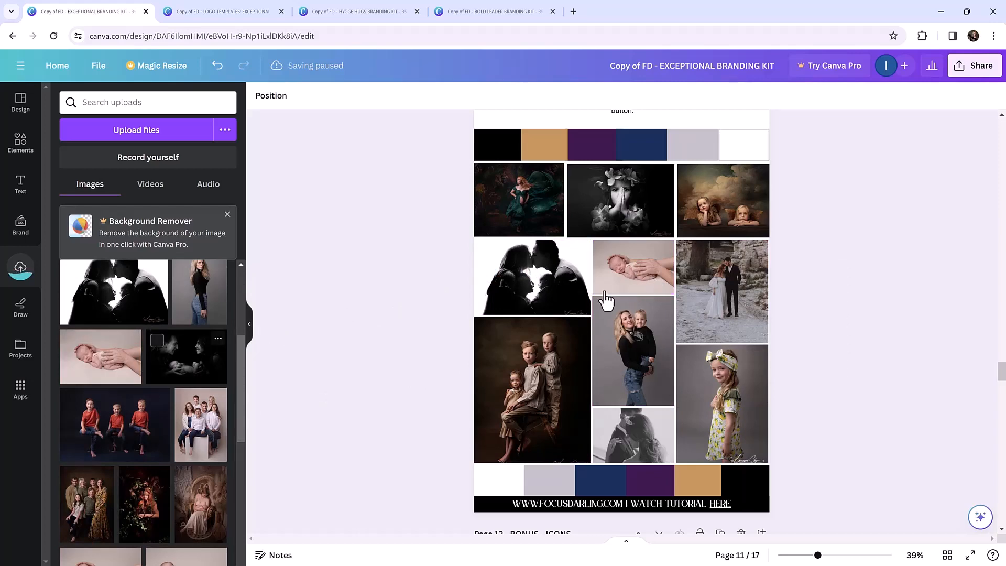
Place the family group photo in the frame above the headband girl and the red-haired woman photo in the middle column's lowest frame.
{"action": "left_click_drag", "start_coordinate": [194, 437], "coordinate": [734, 273]}
{"action": "double_click", "coordinate": [734, 271]}
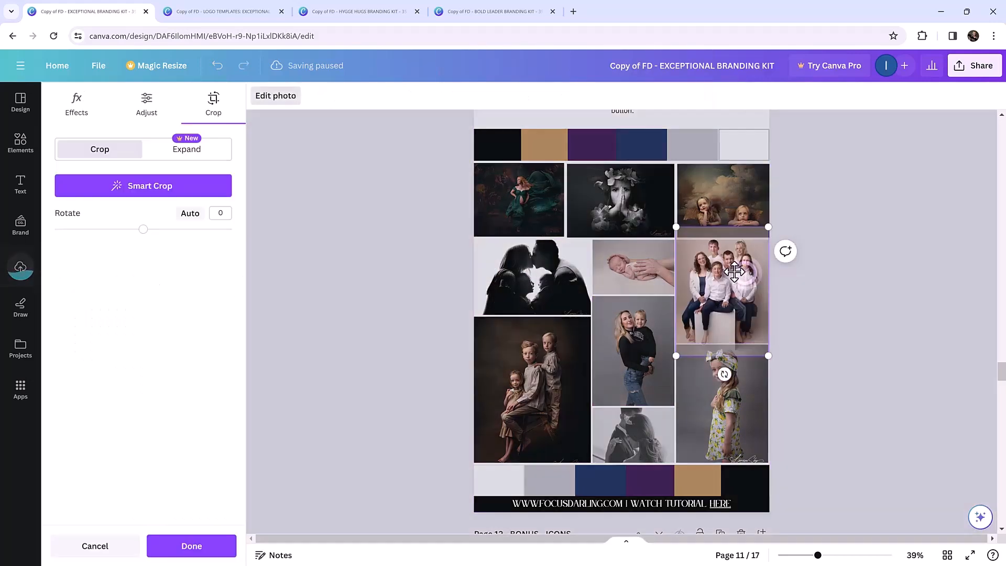
{"action": "left_click", "coordinate": [444, 283]}
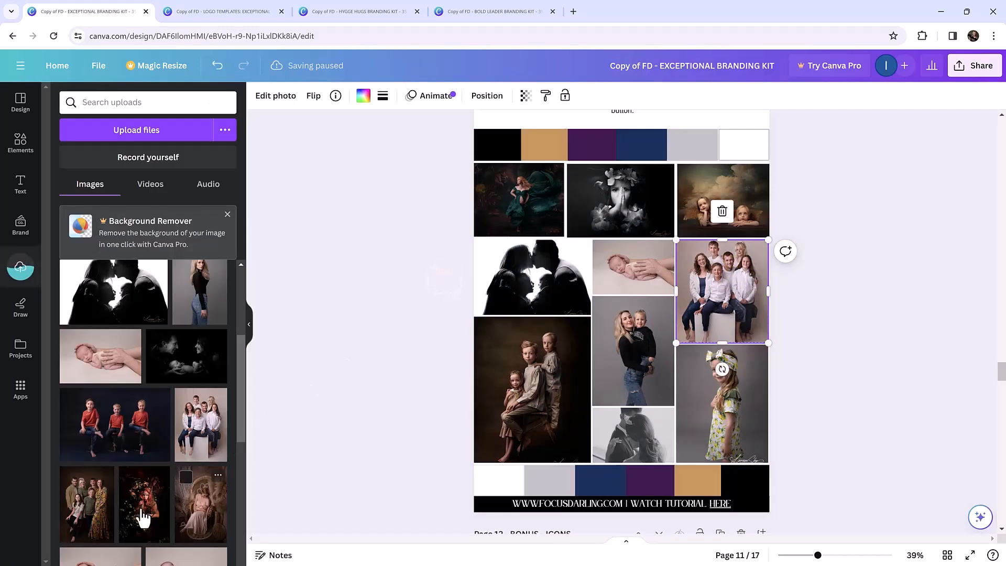
{"action": "left_click_drag", "start_coordinate": [143, 519], "coordinate": [621, 445]}
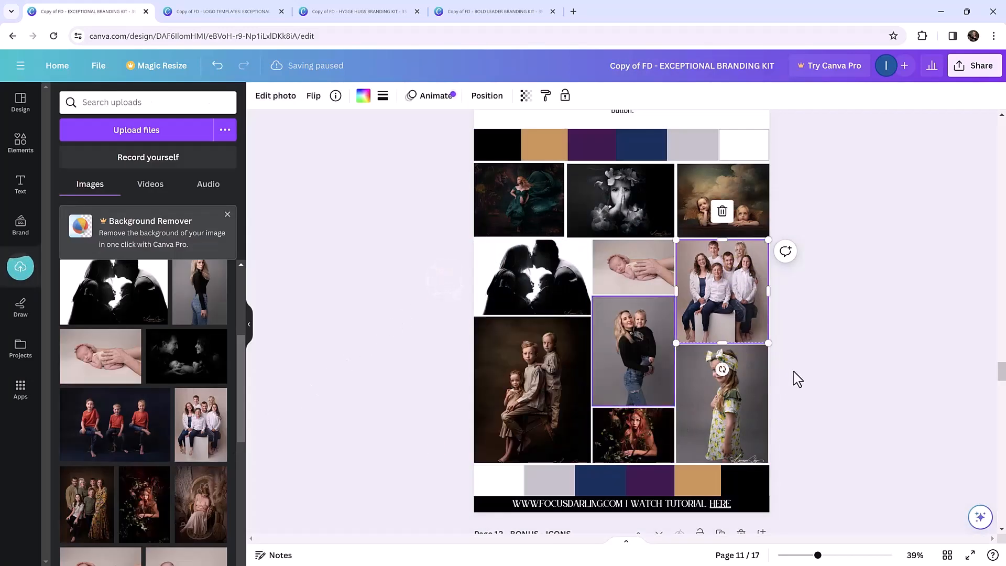
{"action": "left_click", "coordinate": [821, 364]}
{"action": "scroll", "coordinate": [828, 366], "scroll_direction": "up", "scroll_amount": 2}
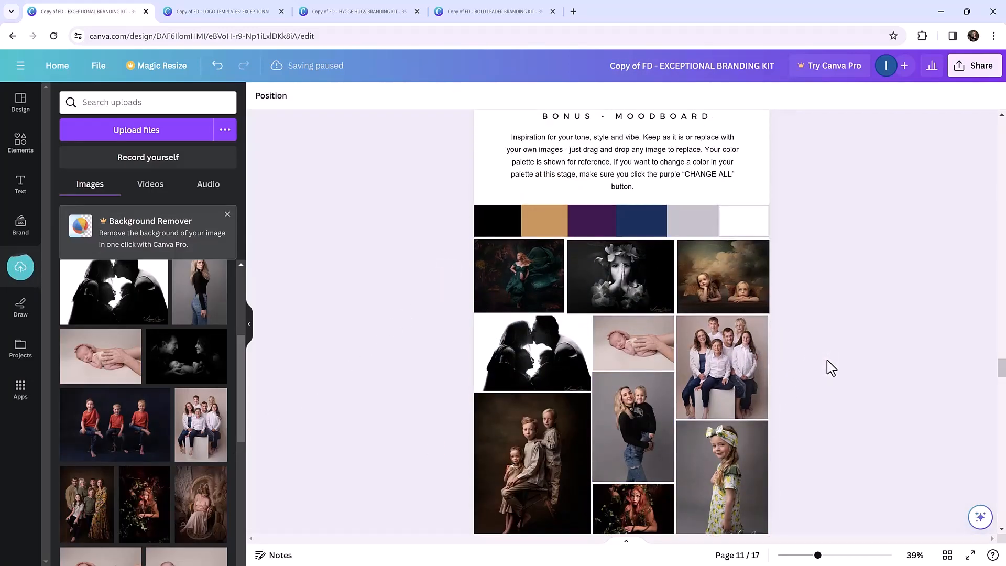
{"action": "scroll", "coordinate": [831, 367], "scroll_direction": "down", "scroll_amount": 2}
{"action": "left_click", "coordinate": [250, 325]}
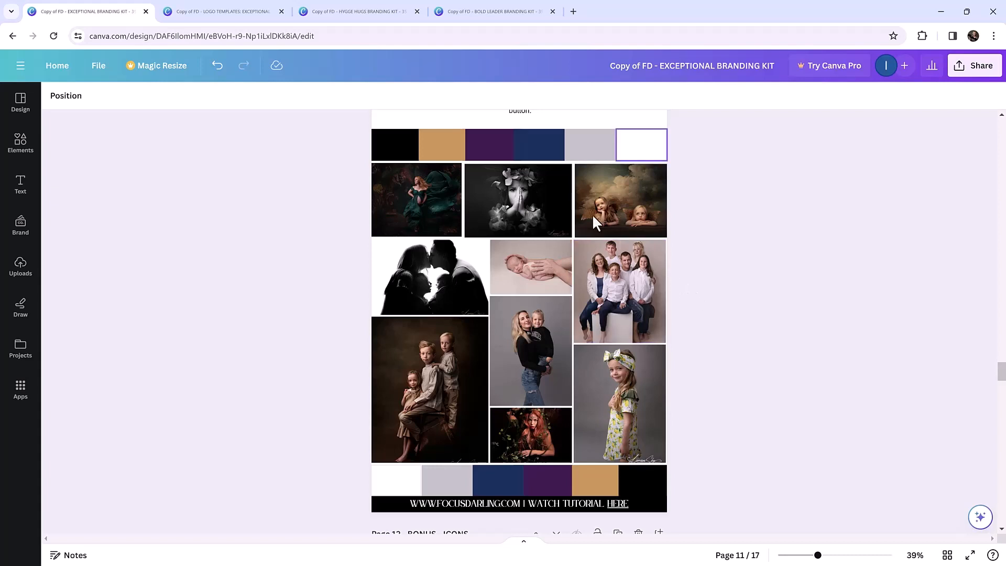
Recolour the purple swatch in the moodboard's upper palette with a green sampled from the green-dress photo.
{"action": "left_click", "coordinate": [501, 144]}
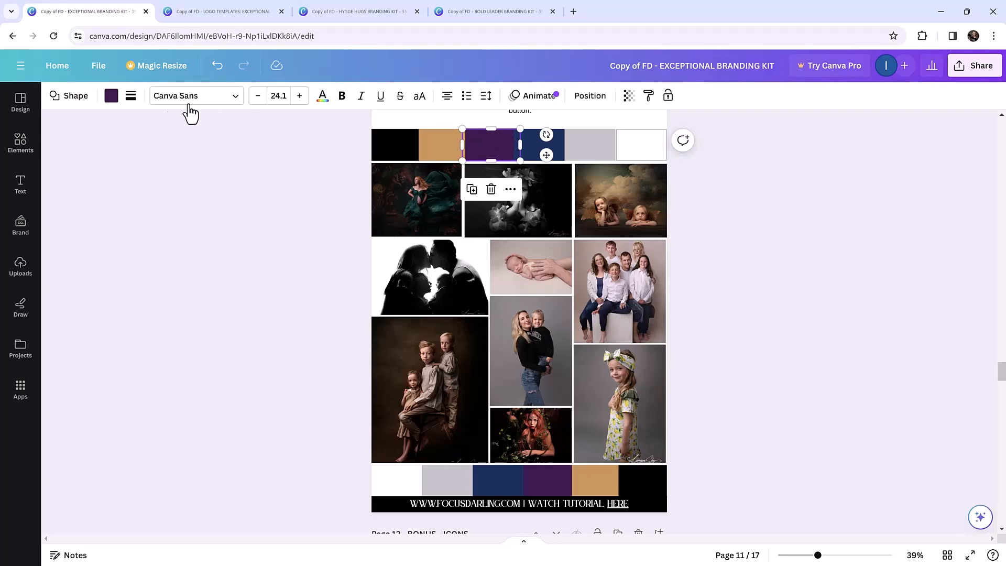
{"action": "left_click", "coordinate": [111, 95]}
{"action": "left_click", "coordinate": [62, 165]}
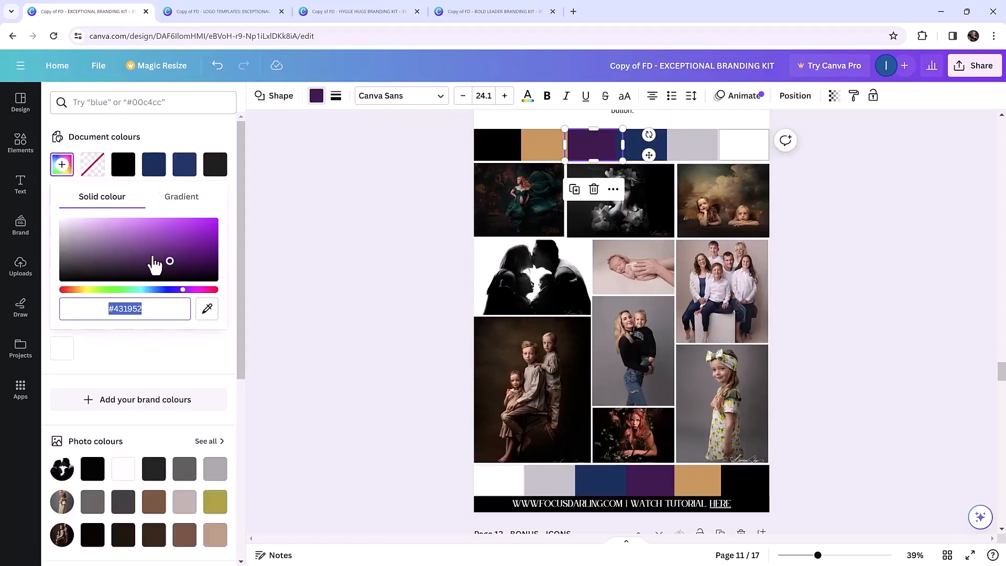
{"action": "left_click", "coordinate": [205, 310]}
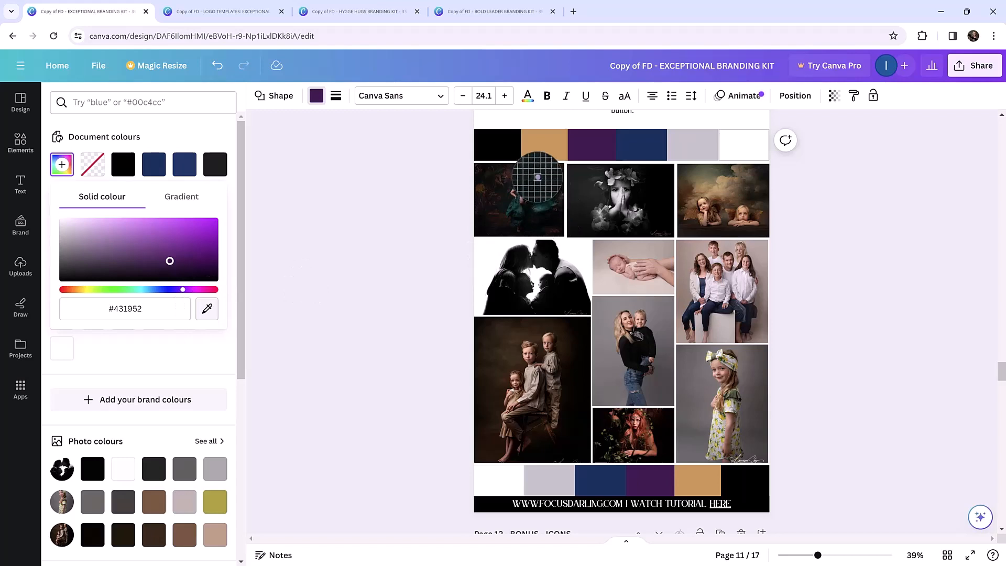
{"action": "left_click", "coordinate": [537, 178]}
Adjust the sampled swatch colour to the dark green #034439 and replace the purple with it across all pages.
{"action": "left_click_drag", "start_coordinate": [147, 275], "coordinate": [191, 267]}
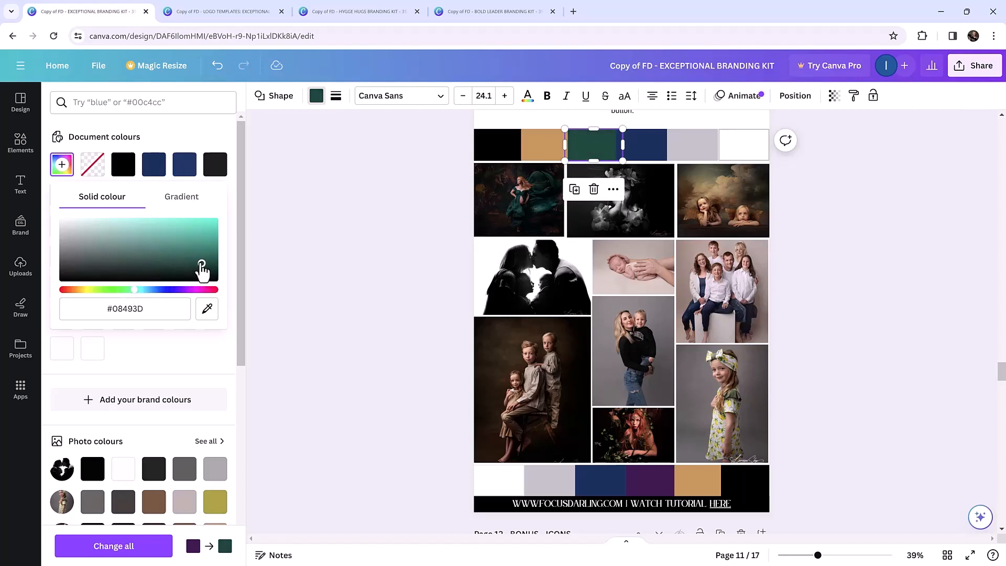
{"action": "left_click_drag", "start_coordinate": [202, 265], "coordinate": [213, 265]}
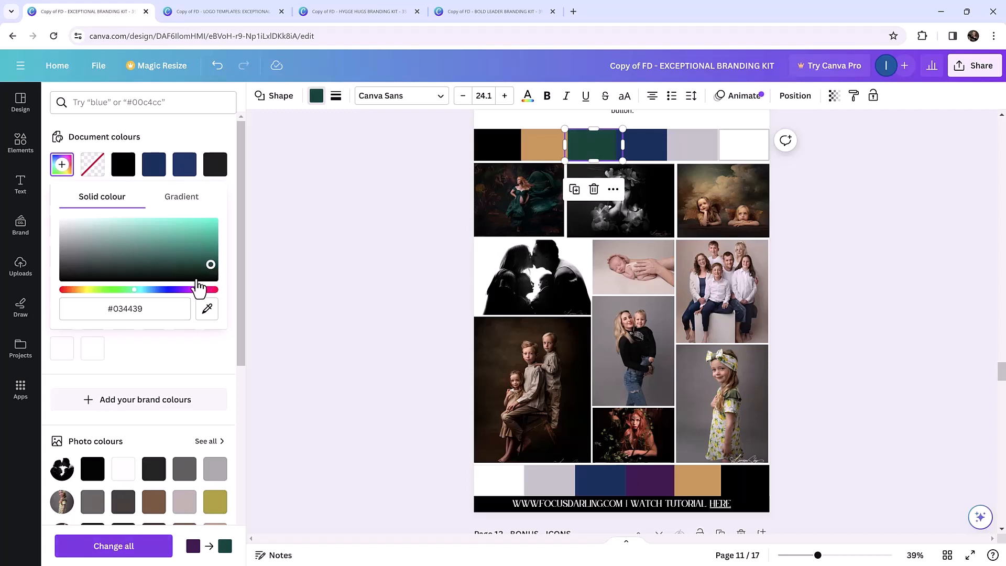
{"action": "left_click", "coordinate": [161, 311]}
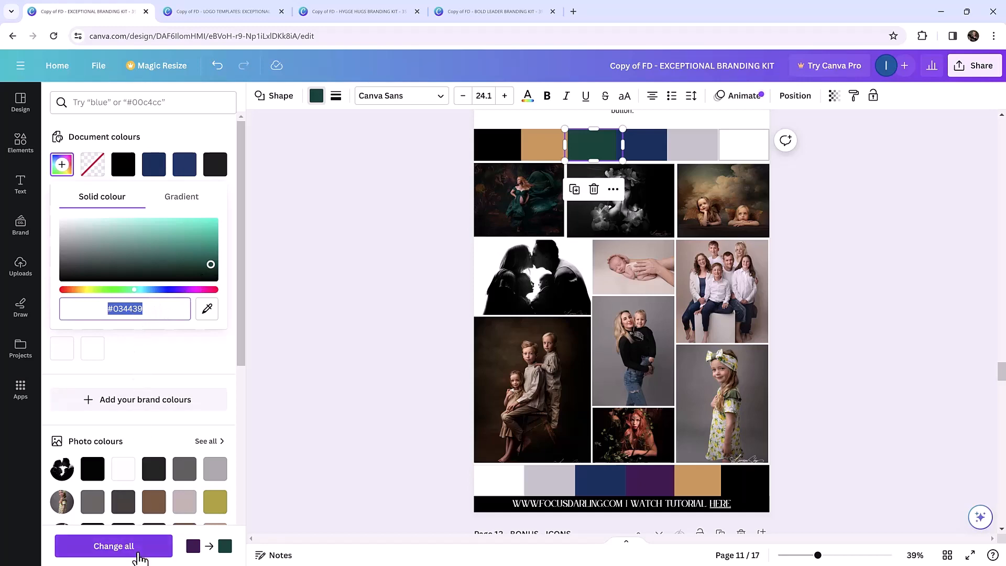
{"action": "left_click", "coordinate": [139, 546]}
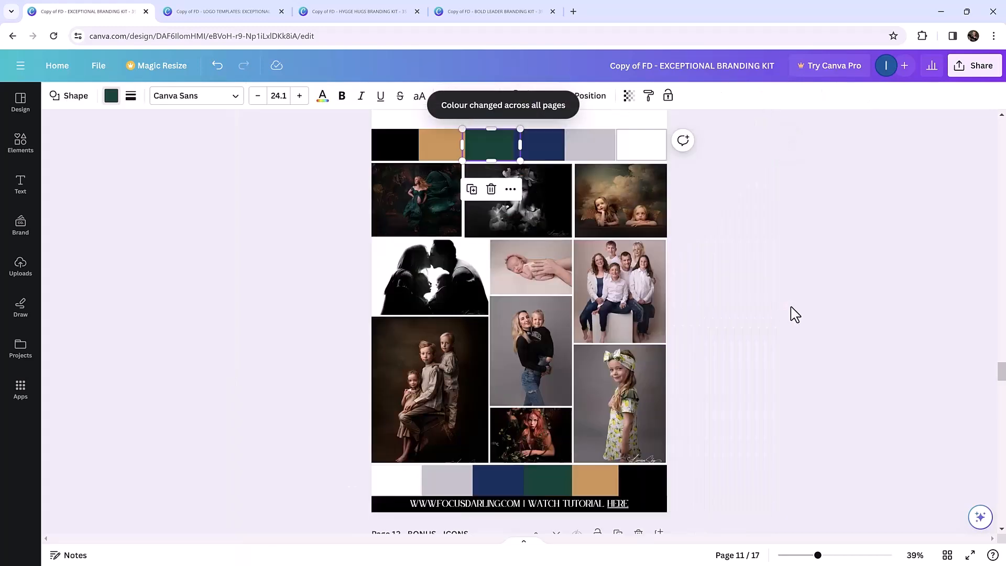
Change the hex label under the green accent swatch on the colour palette page to #034439.
{"action": "left_click_drag", "start_coordinate": [1001, 382], "coordinate": [1002, 169]}
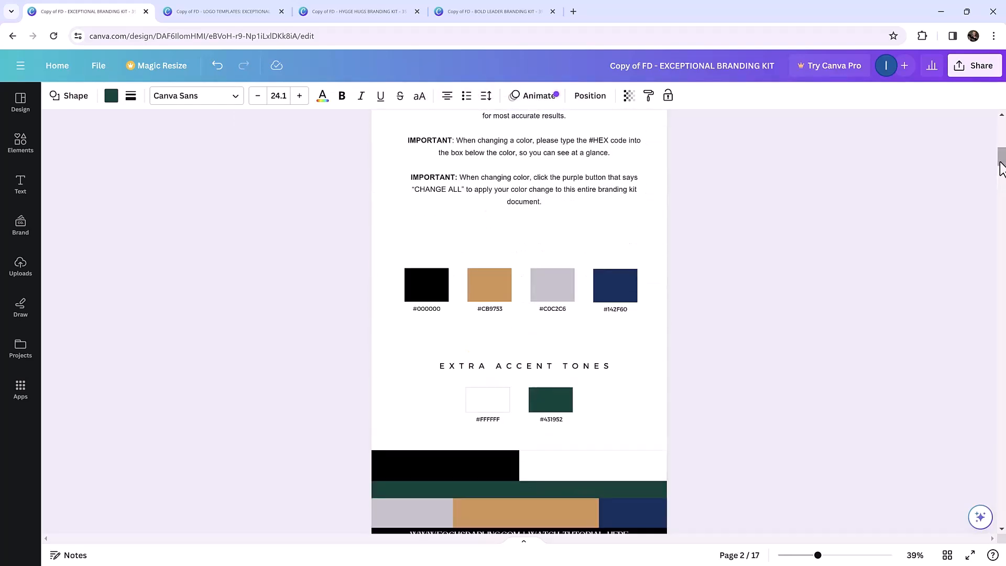
{"action": "left_click", "coordinate": [546, 420]}
{"action": "double_click", "coordinate": [551, 419]}
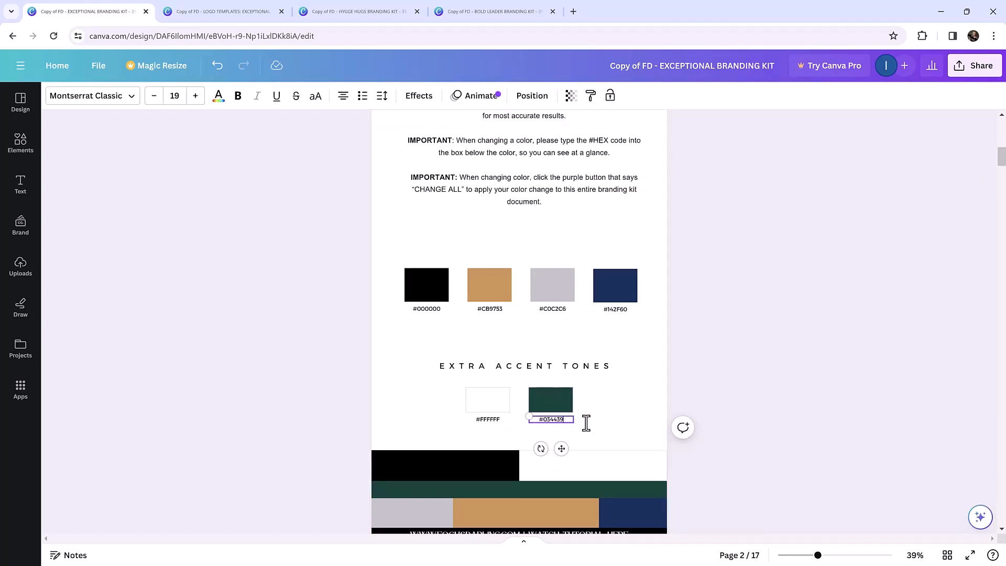
{"action": "left_click", "coordinate": [701, 362]}
Recolour the purple Facebook icon on the bonus icons page with a lighter shade of the palette's dark green and replace that purple across all pages.
{"action": "left_click_drag", "start_coordinate": [1000, 163], "coordinate": [984, 262]}
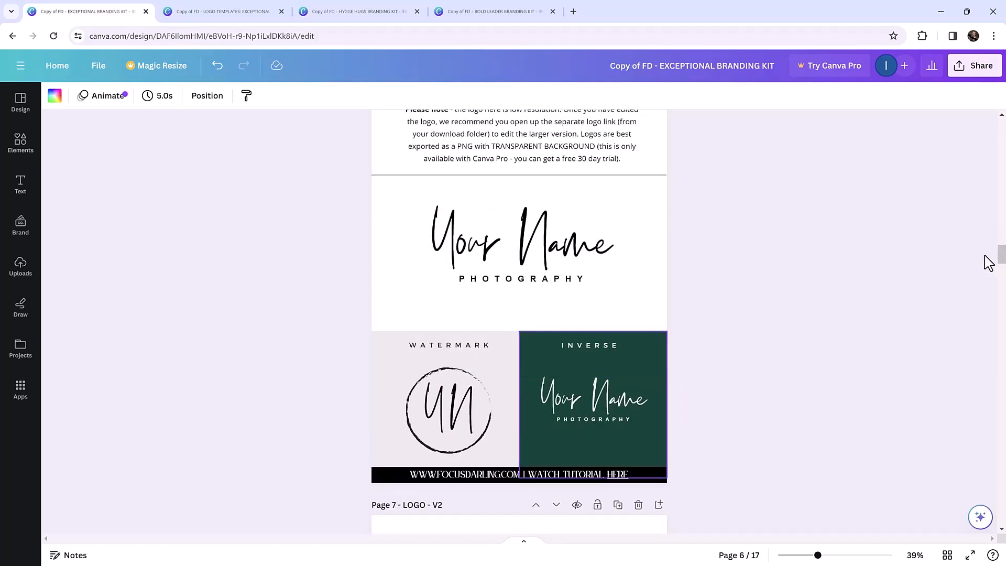
{"action": "left_click_drag", "start_coordinate": [1001, 258], "coordinate": [998, 399]}
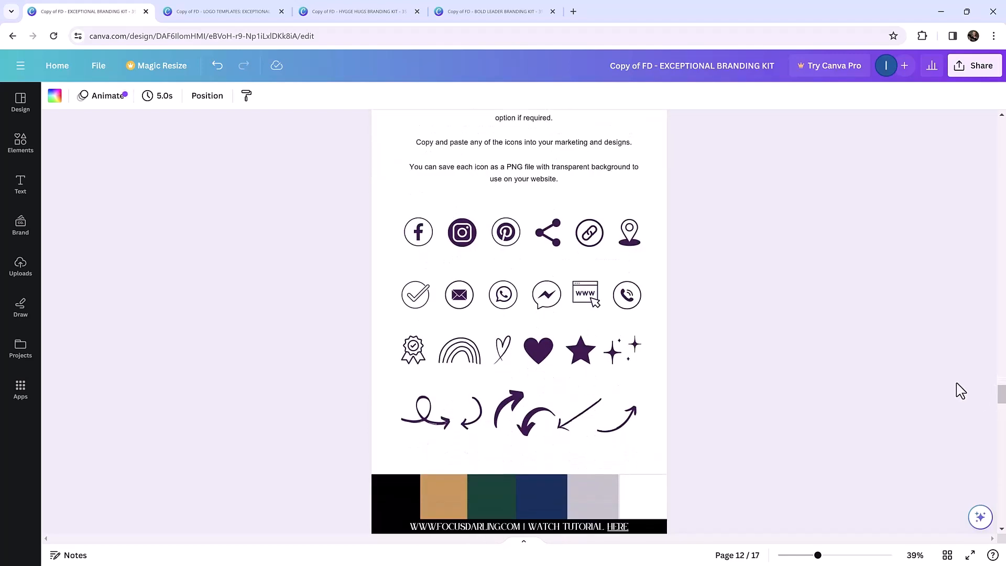
{"action": "left_click", "coordinate": [429, 244]}
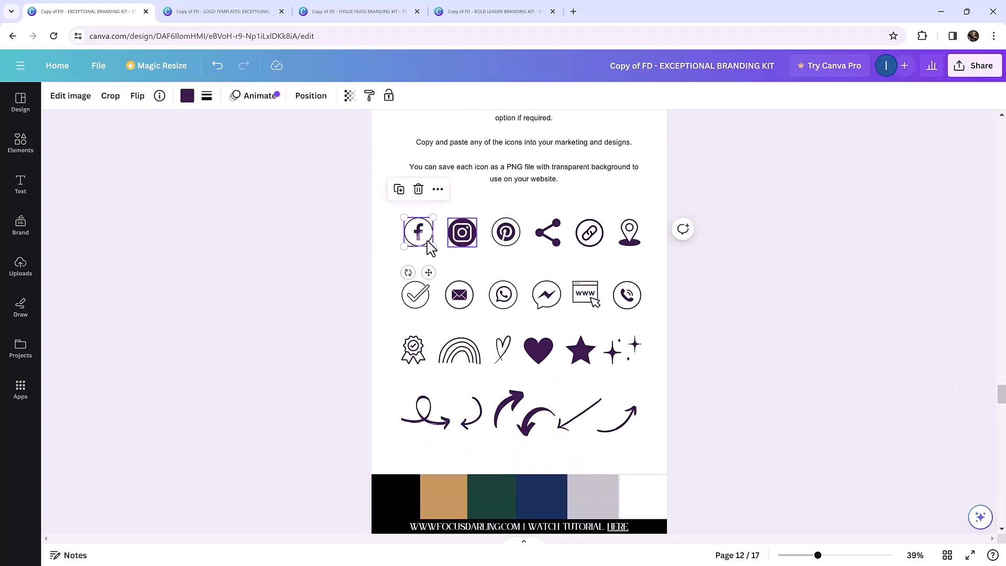
{"action": "left_click", "coordinate": [186, 96]}
{"action": "left_click", "coordinate": [62, 166]}
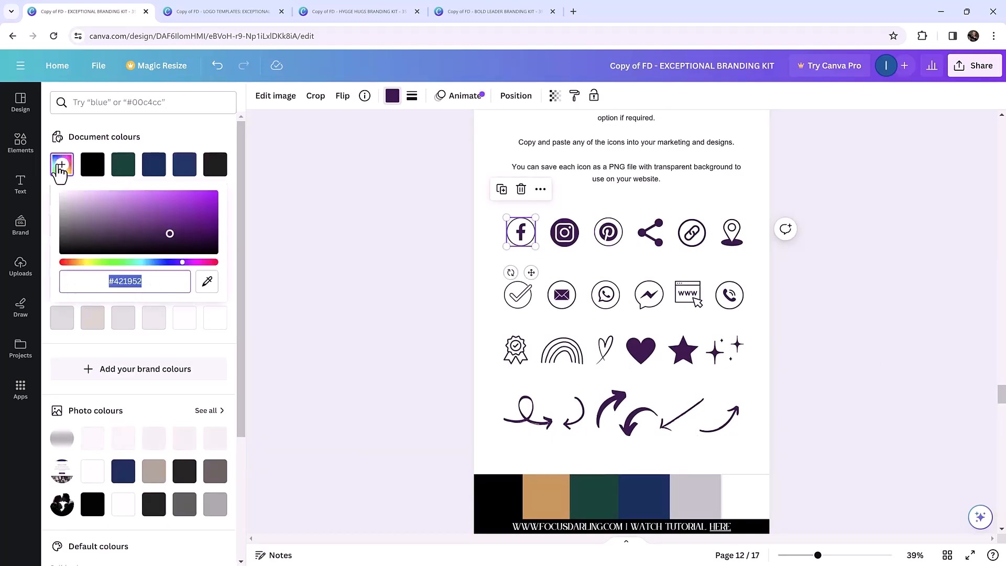
{"action": "left_click", "coordinate": [123, 164]}
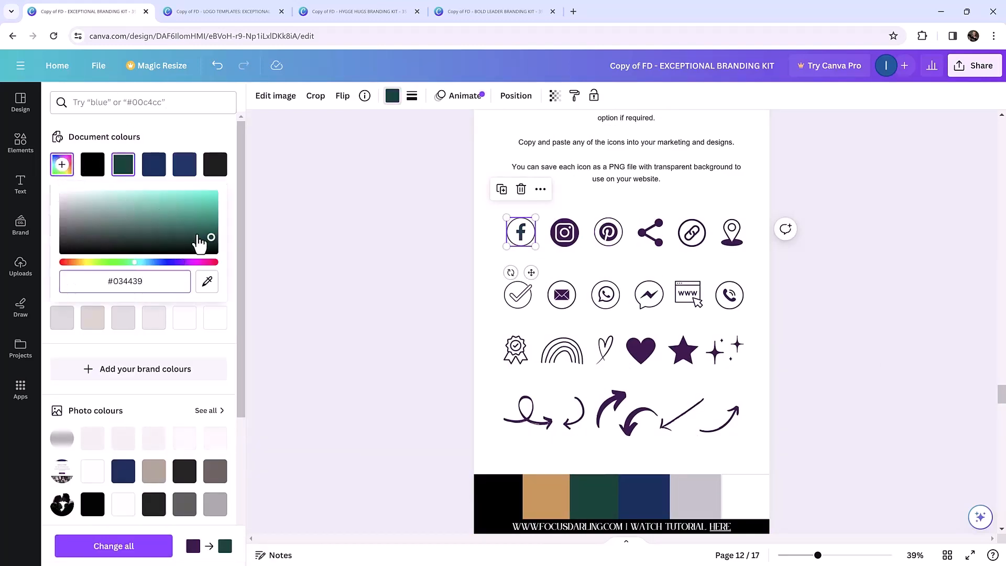
{"action": "mouse_move", "coordinate": [166, 238]}
{"action": "left_mouse_down"}
{"action": "mouse_move", "coordinate": [175, 234]}
{"action": "mouse_move", "coordinate": [150, 234]}
{"action": "mouse_move", "coordinate": [171, 232]}
{"action": "left_mouse_up"}
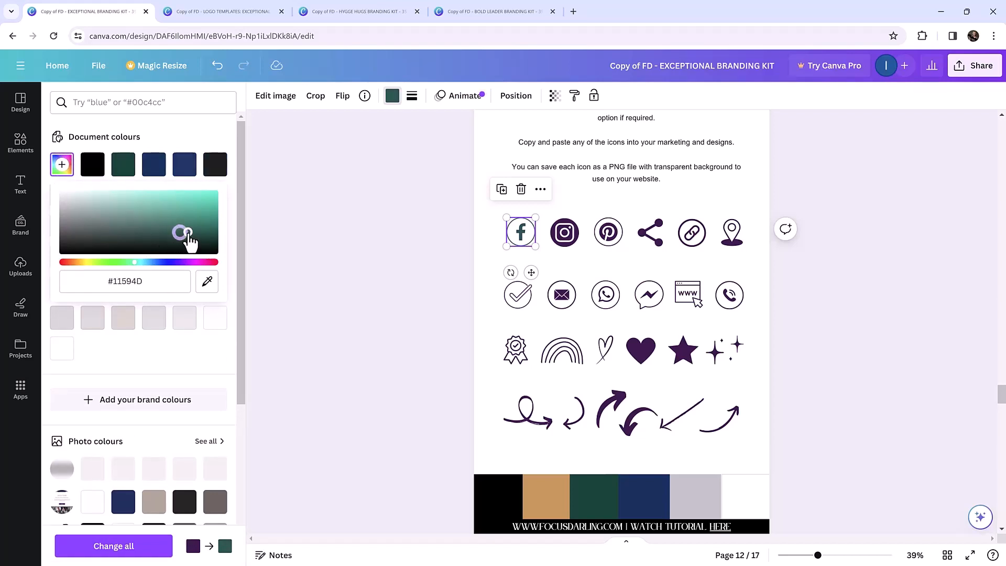
{"action": "left_click_drag", "start_coordinate": [184, 234], "coordinate": [180, 231]}
{"action": "left_click", "coordinate": [113, 546]}
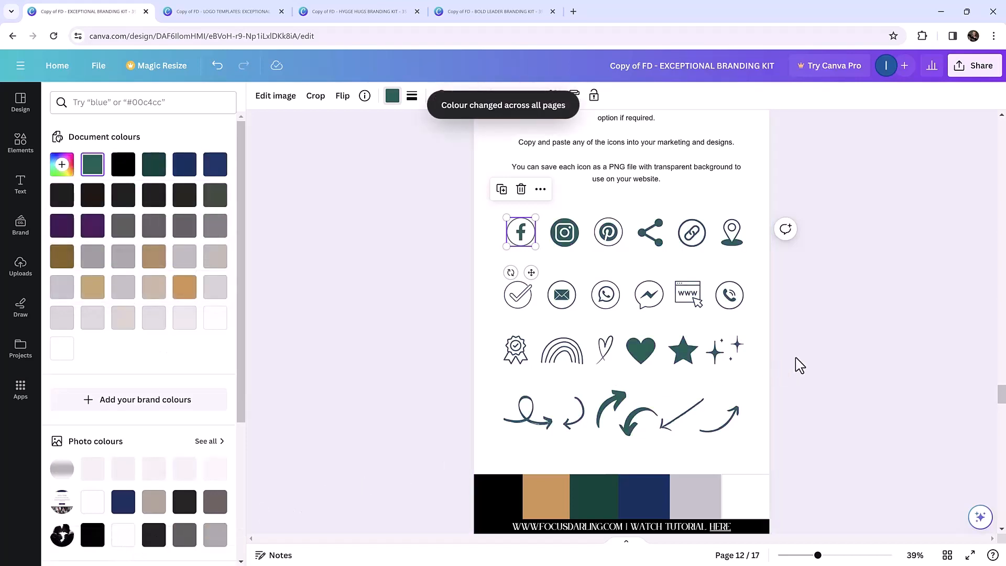
{"action": "scroll", "coordinate": [797, 364], "scroll_direction": "down", "scroll_amount": 3}
{"action": "scroll", "coordinate": [788, 364], "scroll_direction": "up", "scroll_amount": 4}
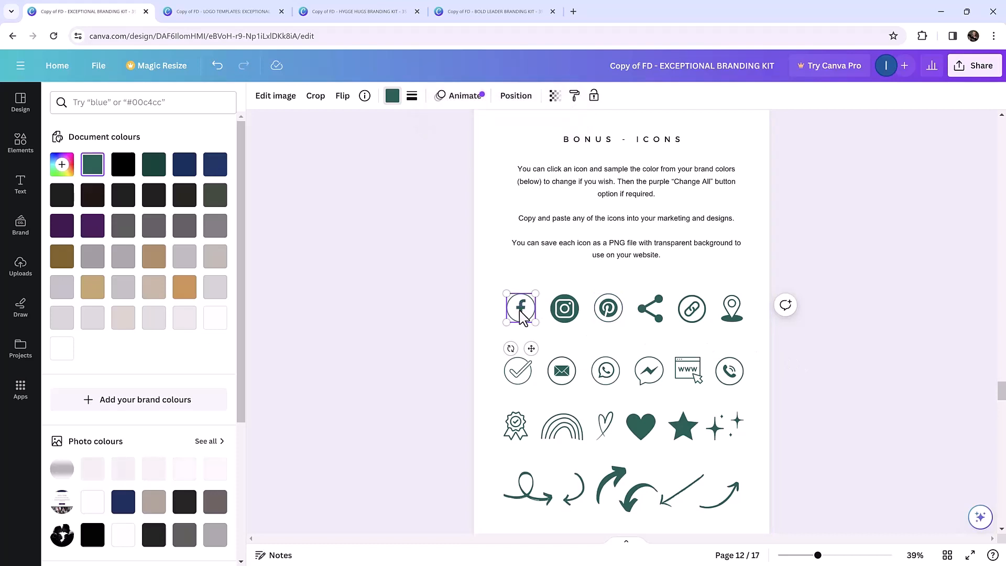
Try the Facebook icon on the watermark page of the logo templates design, remove it, and return to the Exceptional Branding Kit.
{"action": "left_click", "coordinate": [236, 11]}
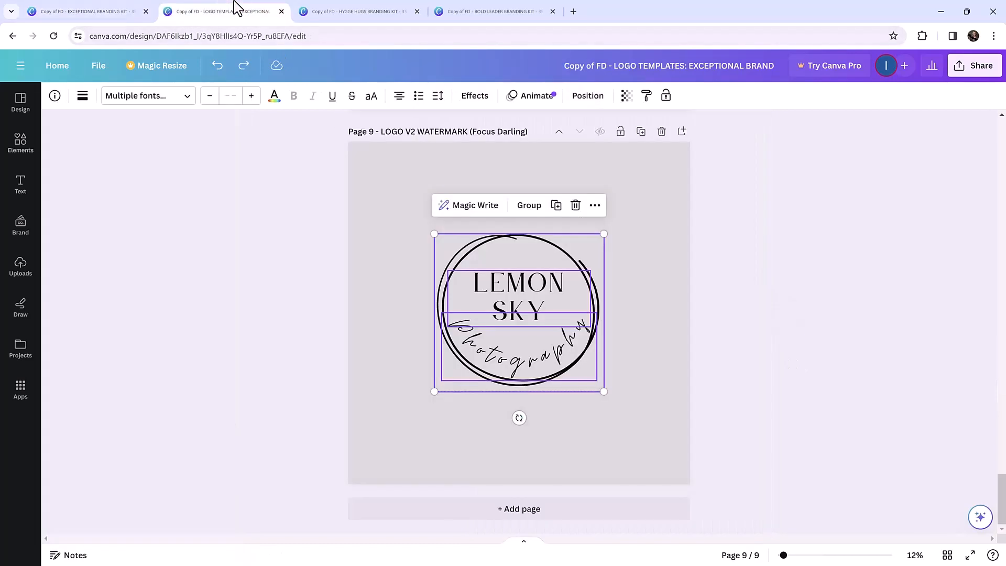
{"action": "key", "text": "ctrl+v"}
{"action": "left_click_drag", "start_coordinate": [361, 211], "coordinate": [399, 221]}
{"action": "key", "text": "Delete"}
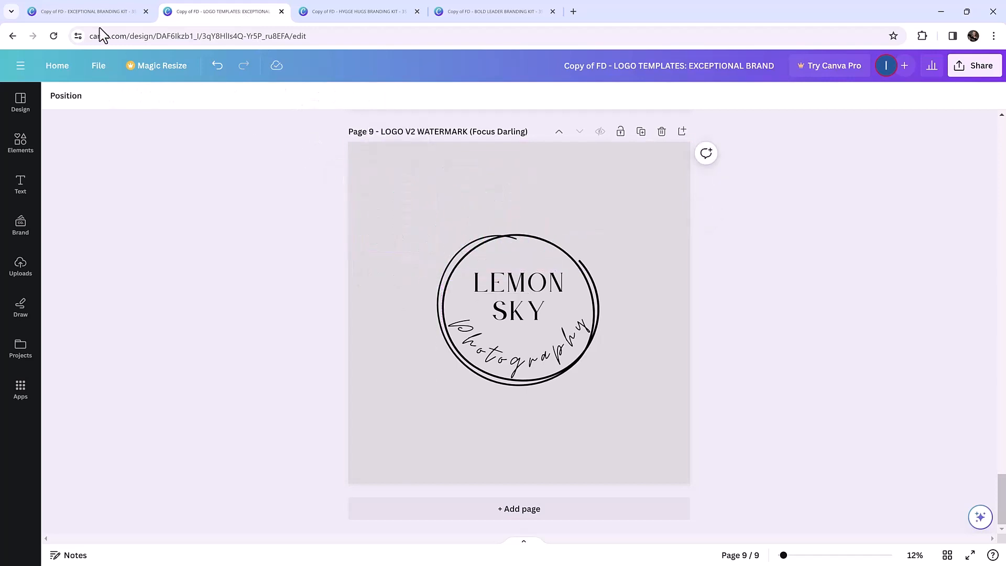
{"action": "left_click", "coordinate": [63, 11]}
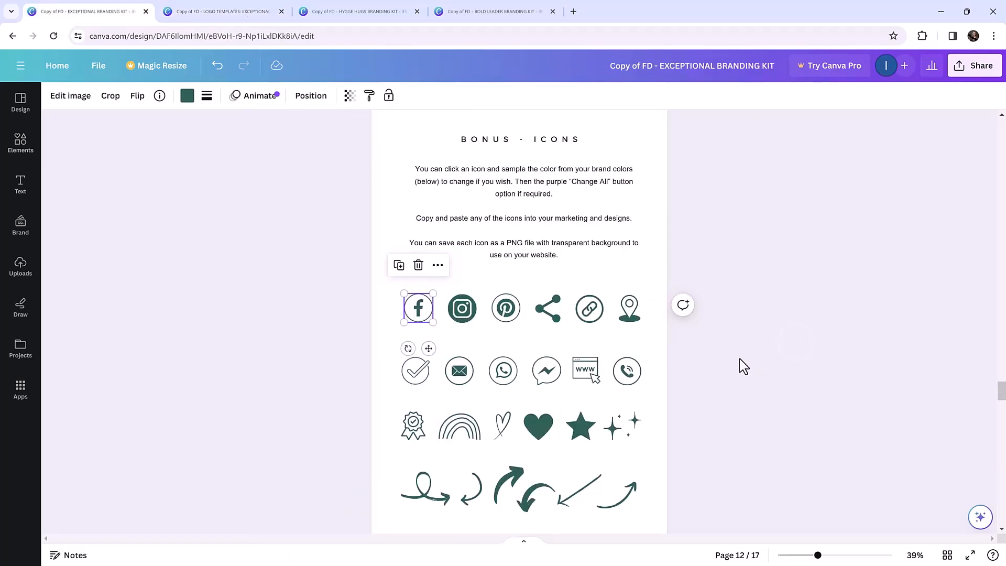
Examine the brand voice chart and compare it with the logo variations and brand voice page in the Hygge Hugs branding kit.
{"action": "left_click", "coordinate": [738, 366]}
{"action": "scroll", "coordinate": [739, 366], "scroll_direction": "down", "scroll_amount": 6}
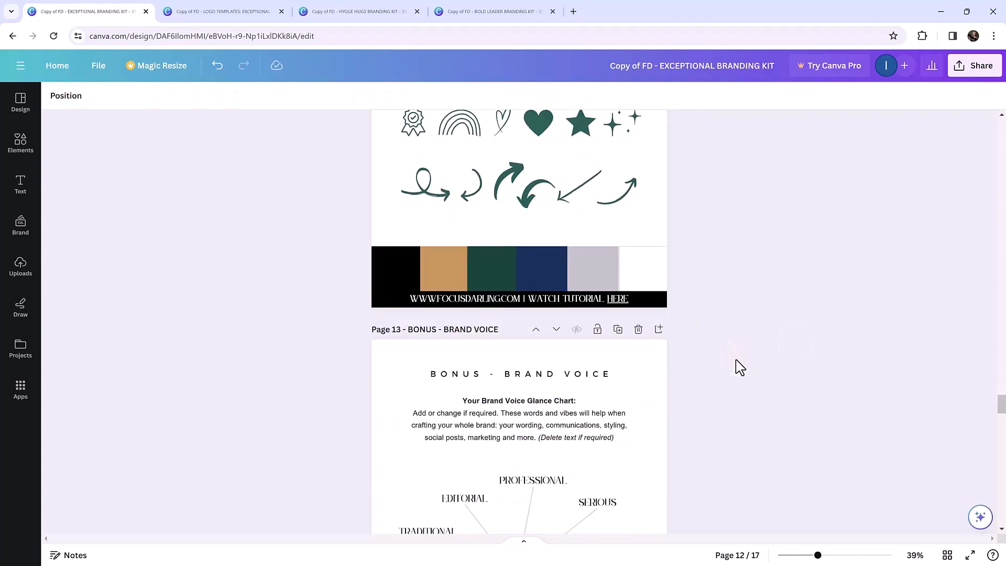
{"action": "scroll", "coordinate": [739, 366], "scroll_direction": "down", "scroll_amount": 4}
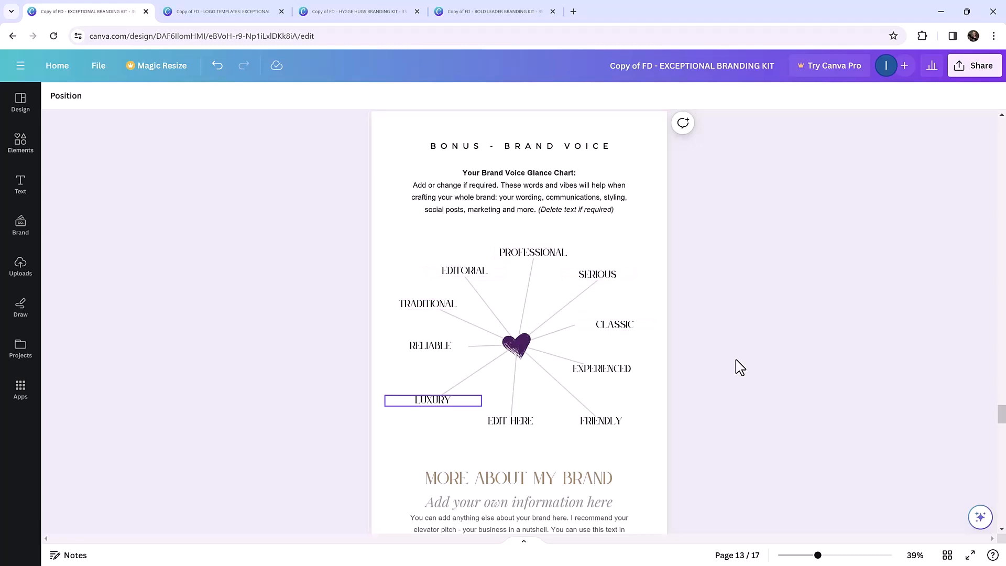
{"action": "left_click", "coordinate": [338, 12]}
{"action": "scroll", "coordinate": [720, 289], "scroll_direction": "down", "scroll_amount": 8}
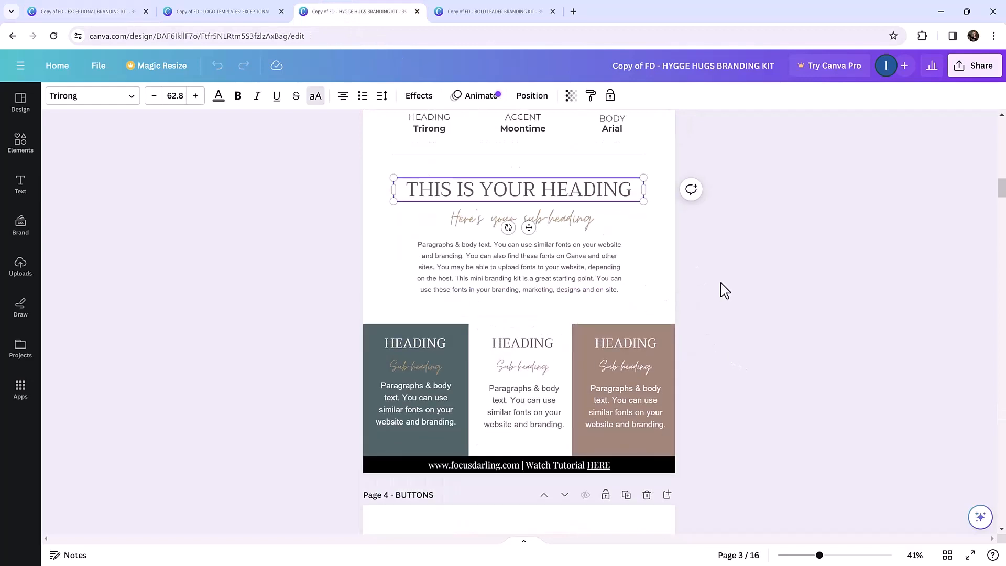
{"action": "scroll", "coordinate": [721, 283], "scroll_direction": "down", "scroll_amount": 20}
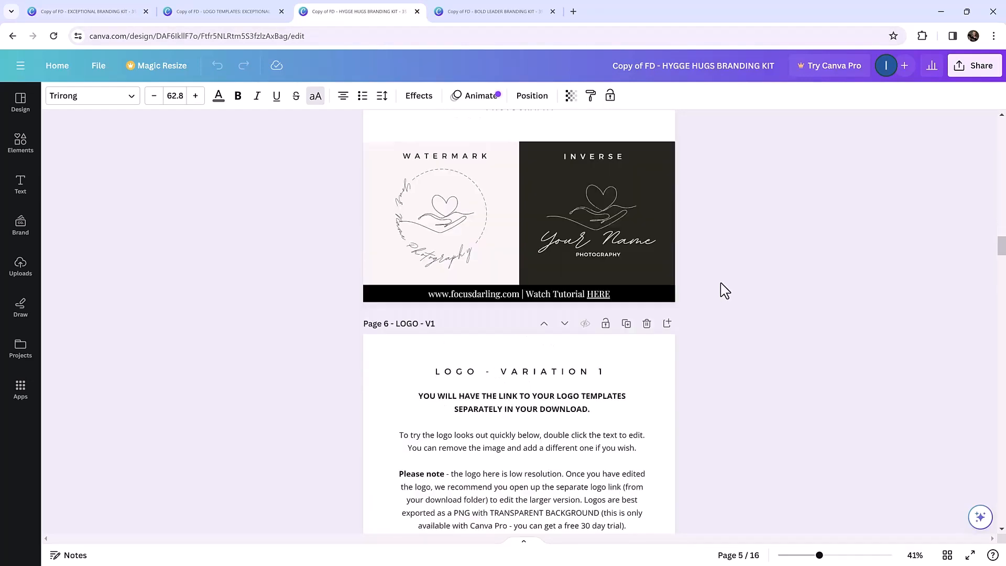
{"action": "scroll", "coordinate": [721, 283], "scroll_direction": "down", "scroll_amount": 4}
{"action": "scroll", "coordinate": [721, 283], "scroll_direction": "up", "scroll_amount": 5}
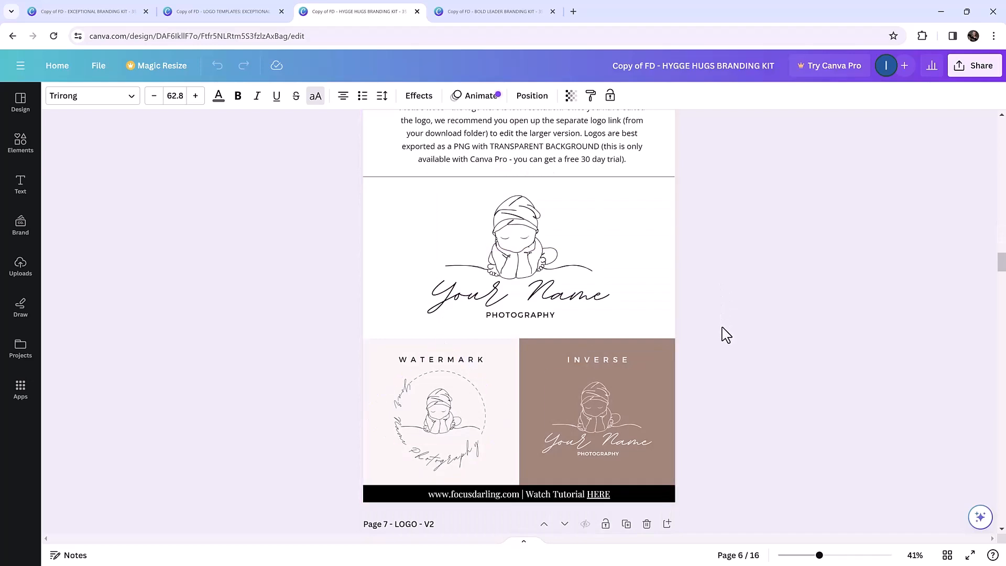
{"action": "scroll", "coordinate": [726, 335], "scroll_direction": "up", "scroll_amount": 8}
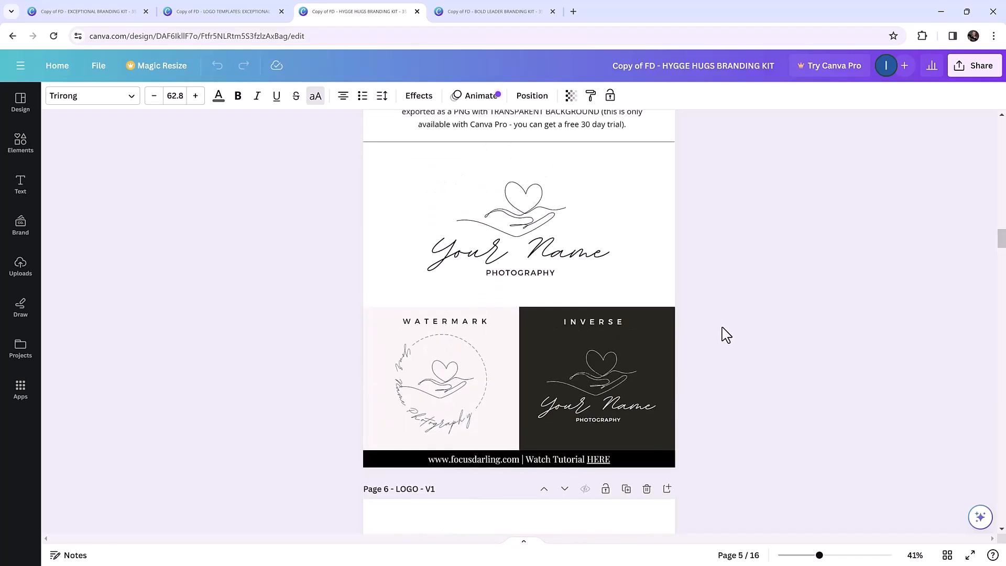
{"action": "scroll", "coordinate": [726, 335], "scroll_direction": "down", "scroll_amount": 8}
{"action": "scroll", "coordinate": [726, 334], "scroll_direction": "down", "scroll_amount": 15}
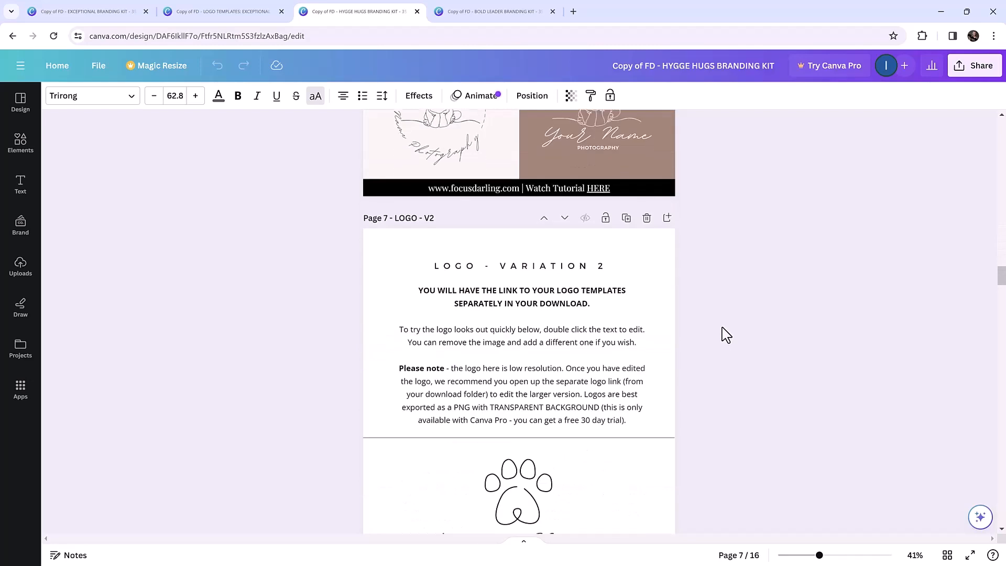
{"action": "scroll", "coordinate": [726, 334], "scroll_direction": "down", "scroll_amount": 20}
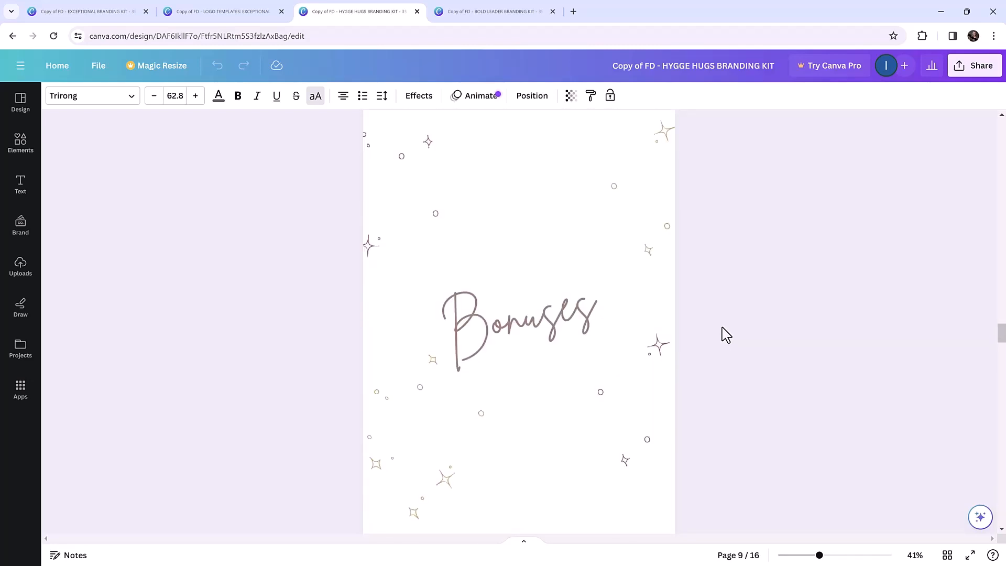
{"action": "scroll", "coordinate": [725, 334], "scroll_direction": "down", "scroll_amount": 15}
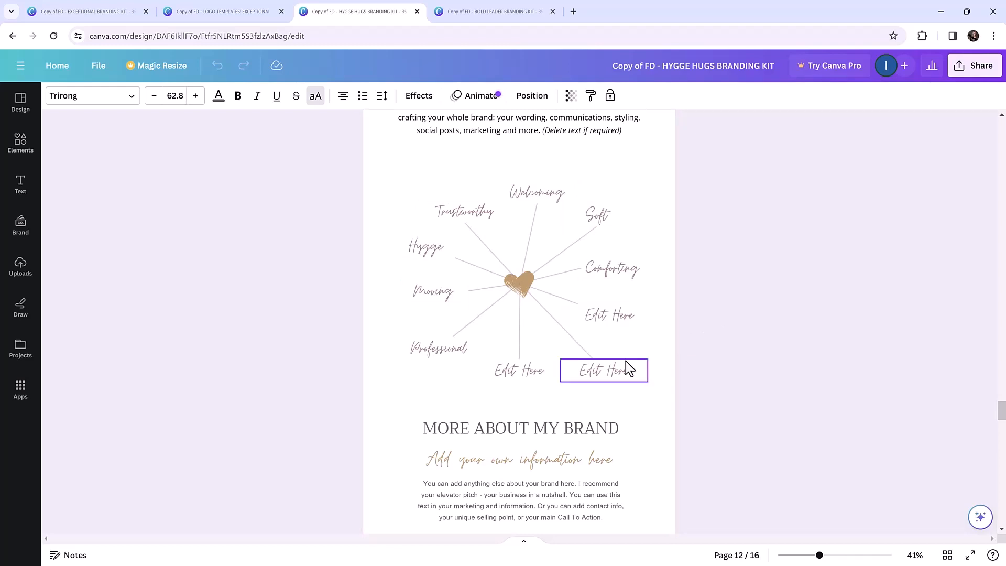
Back in the Exceptional Branding Kit, replace the "More about my brand" heading with "LEMON SKY PHOTOGRAPHY".
{"action": "left_click", "coordinate": [84, 13]}
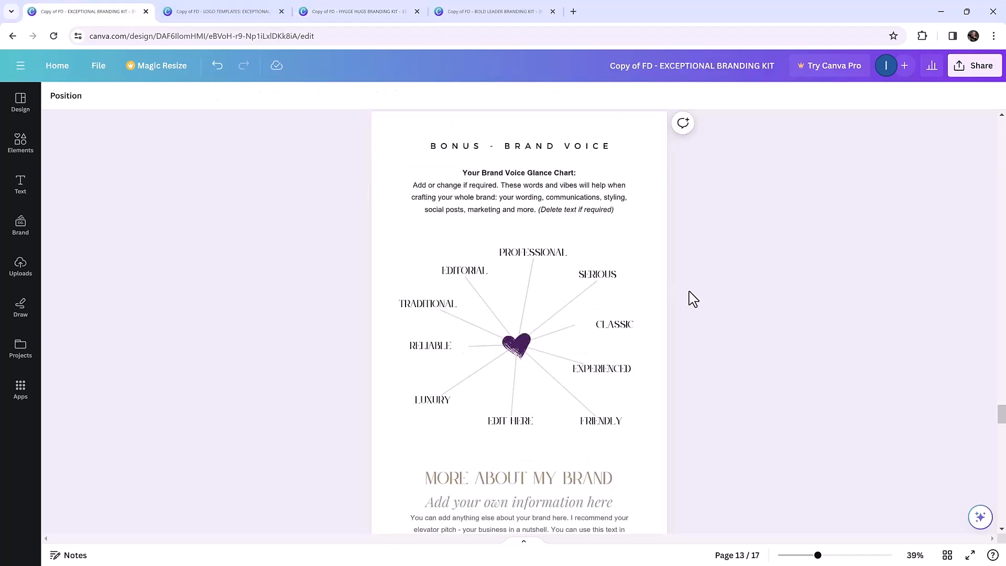
{"action": "scroll", "coordinate": [692, 299], "scroll_direction": "down", "scroll_amount": 3}
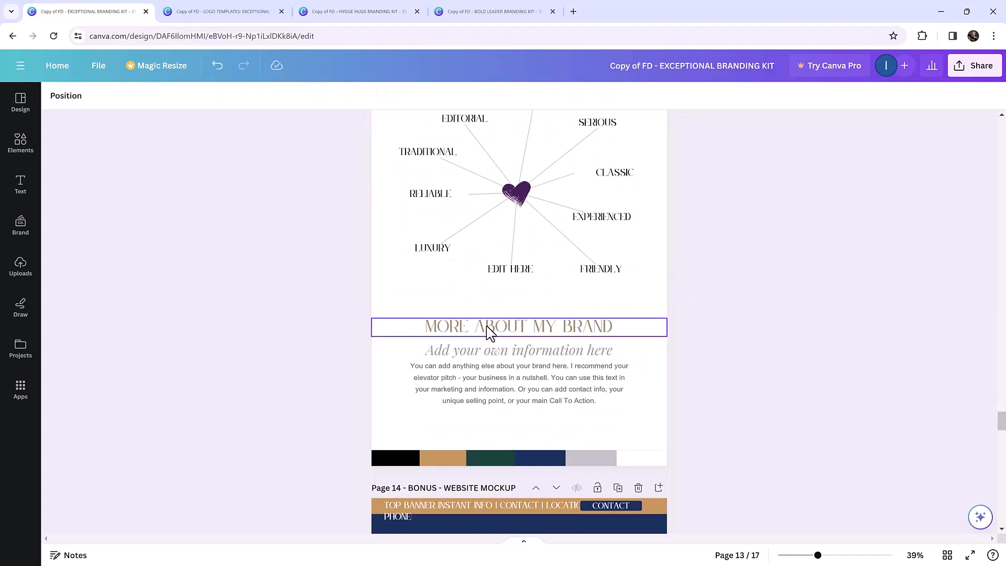
{"action": "left_click", "coordinate": [514, 335]}
{"action": "key", "text": "ctrl+a"}
{"action": "key", "text": "BackSpace"}
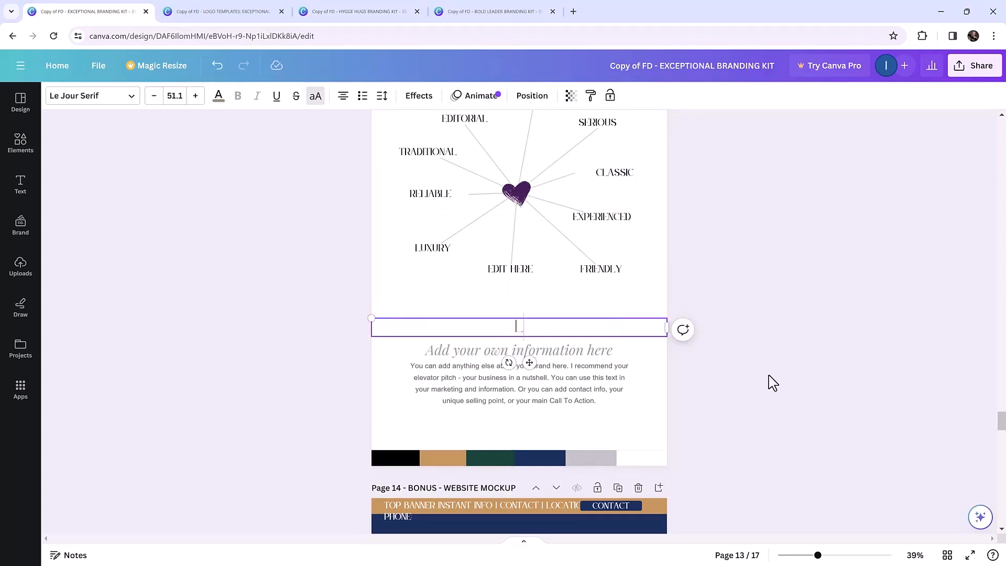
{"action": "type", "text": "LEMON SKY PHOTOGRAPHY"}
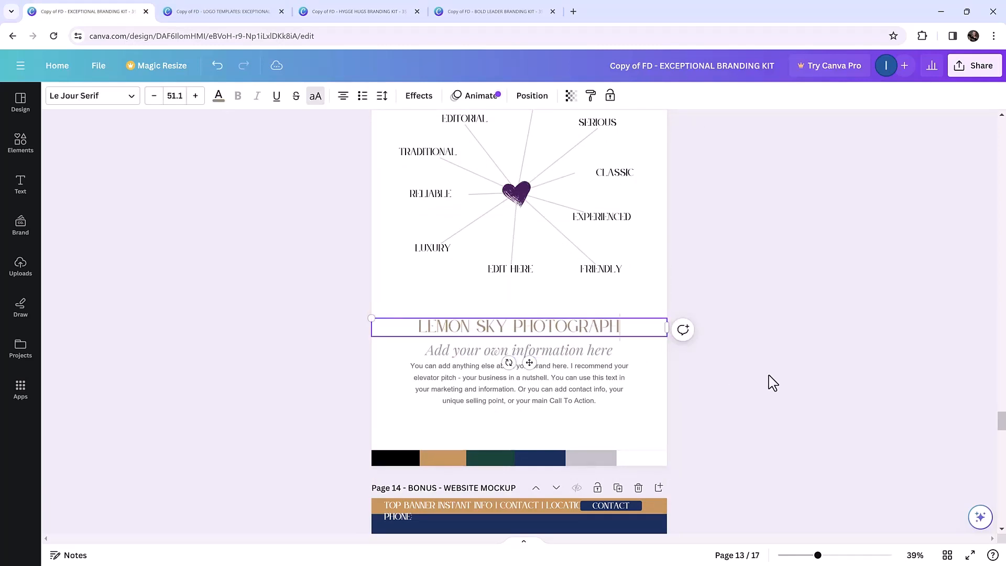
Replace the sub-heading below the brand name with "Professional Newborn Photography".
{"action": "double_click", "coordinate": [571, 360]}
{"action": "type", "text": "Pro"}
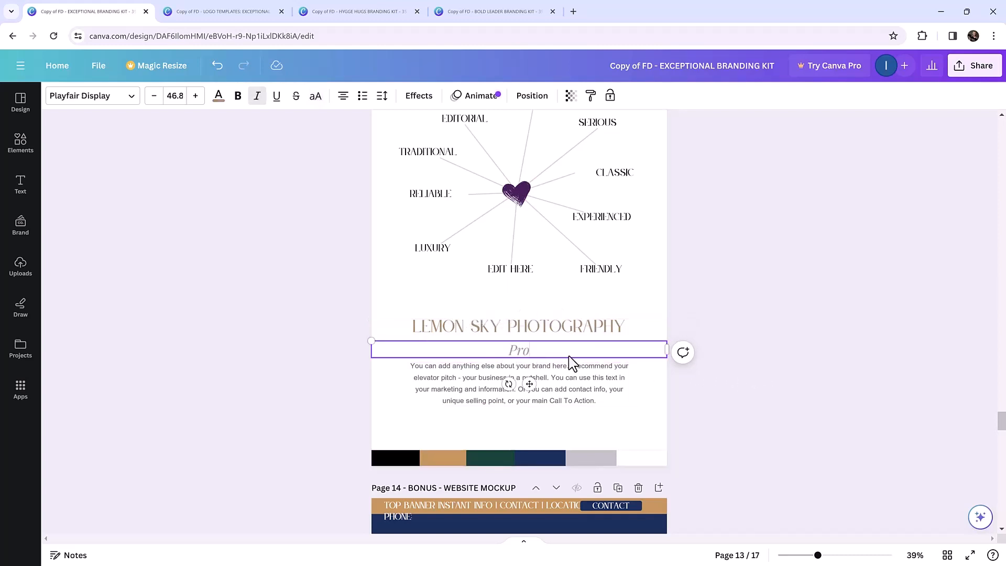
{"action": "type", "text": "fessional Newborn Photography"}
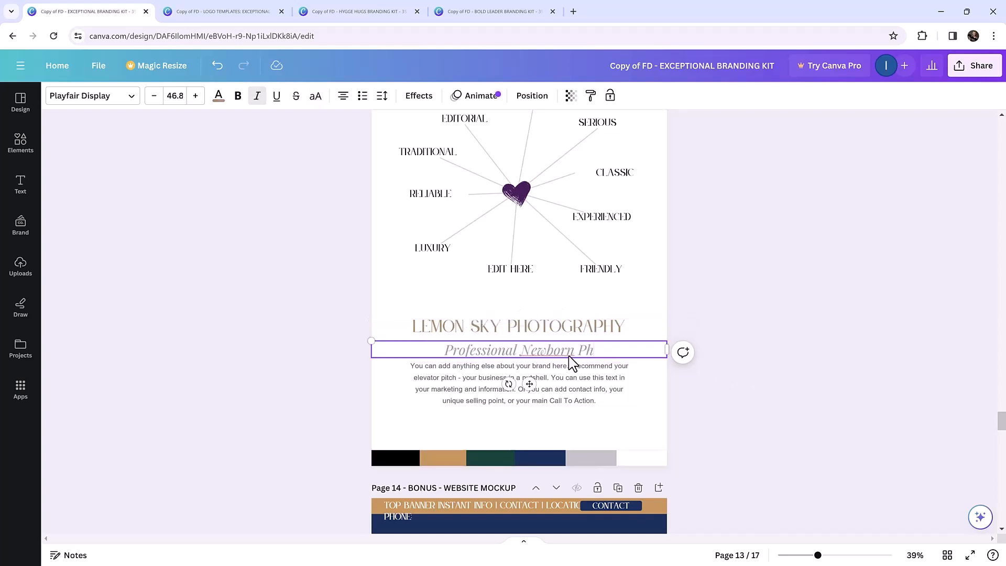
Replace the paragraph under the sub-heading with "Boutique highstreet studio spesializing in fine-art newborn photography.".
{"action": "left_click", "coordinate": [576, 369]}
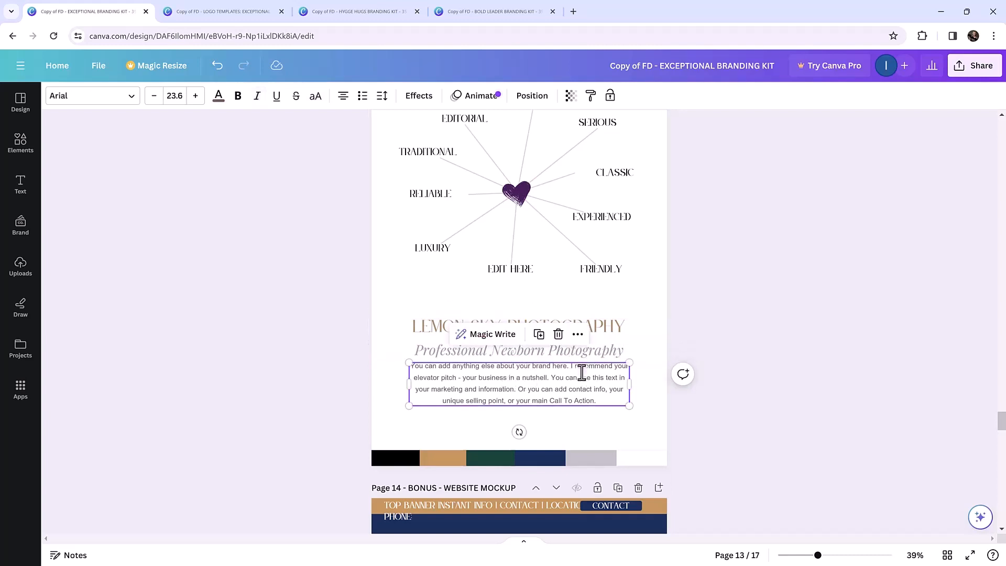
{"action": "left_click", "coordinate": [580, 373]}
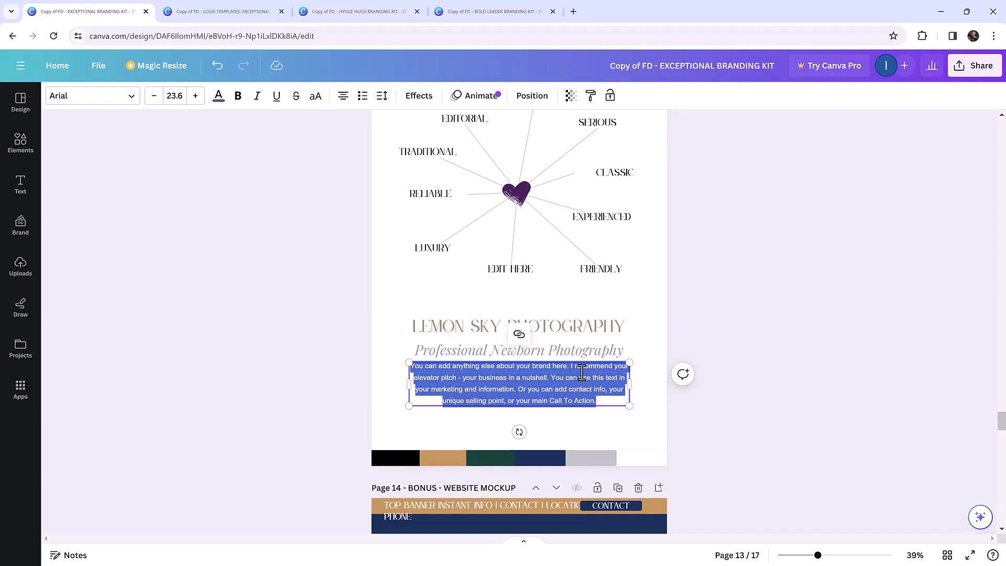
{"action": "type", "text": "Boutique newborn and s"}
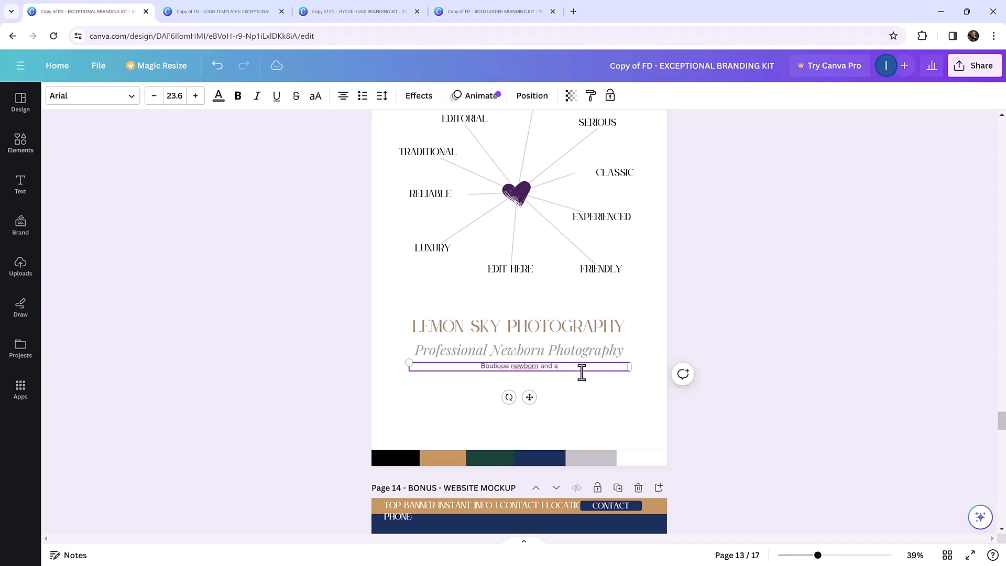
{"action": "type", "text": "photograp"}
{"action": "key", "text": "BackSpace"}
{"action": "key", "text": "BackSpace"}
{"action": "key", "text": "BackSpace"}
{"action": "key", "text": "BackSpace"}
{"action": "key", "text": "BackSpace"}
{"action": "key", "text": "BackSpace"}
{"action": "key", "text": "BackSpace"}
{"action": "key", "text": "BackSpace"}
{"action": "key", "text": "BackSpace"}
{"action": "key", "text": "BackSpace"}
{"action": "key", "text": "BackSpace"}
{"action": "key", "text": "BackSpace"}
{"action": "key", "text": "BackSpace"}
{"action": "key", "text": "BackSpace"}
{"action": "type", "text": "photography"}
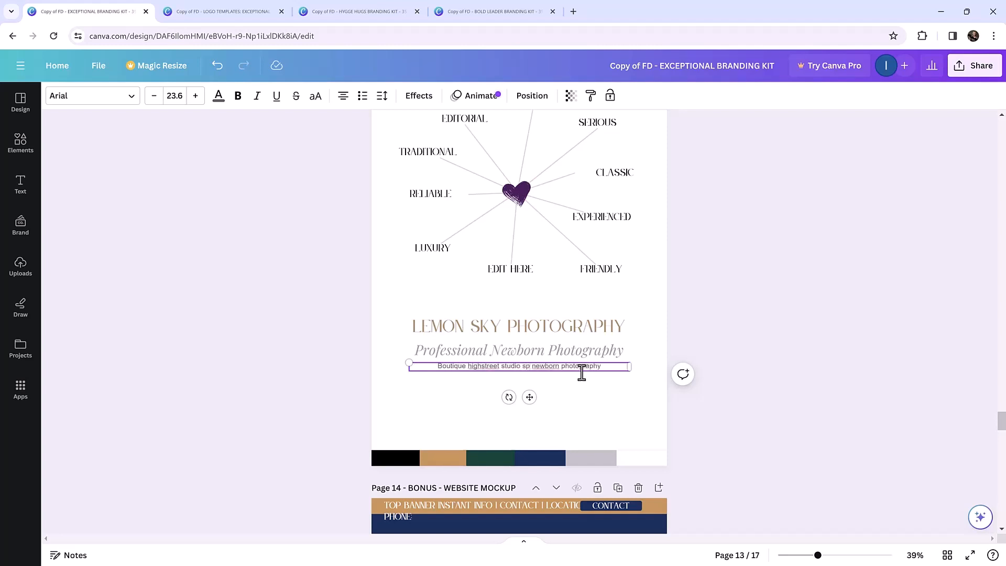
{"action": "type", "text": "alizi"}
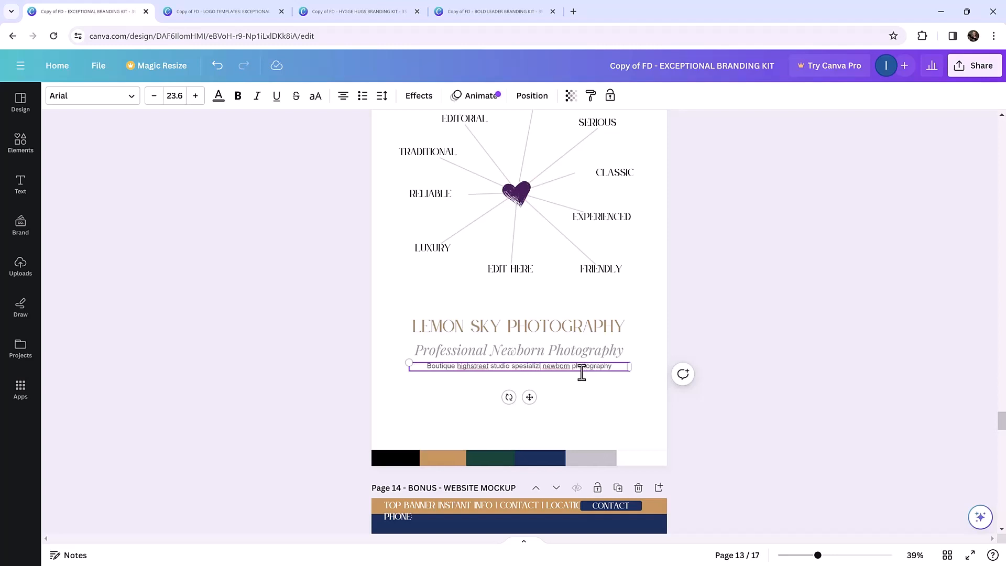
{"action": "type", "text": "ng in"}
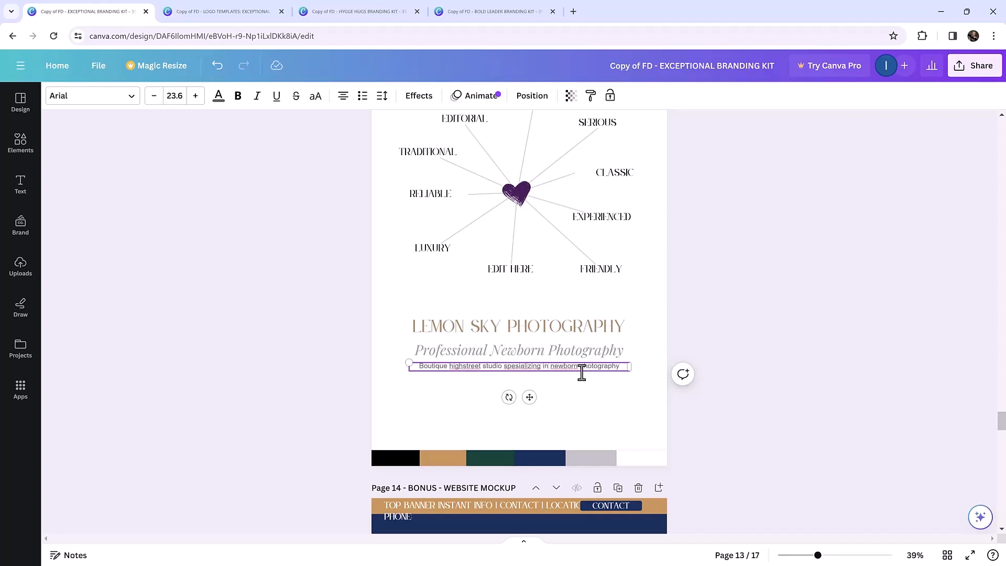
{"action": "type", "text": " fine-art "}
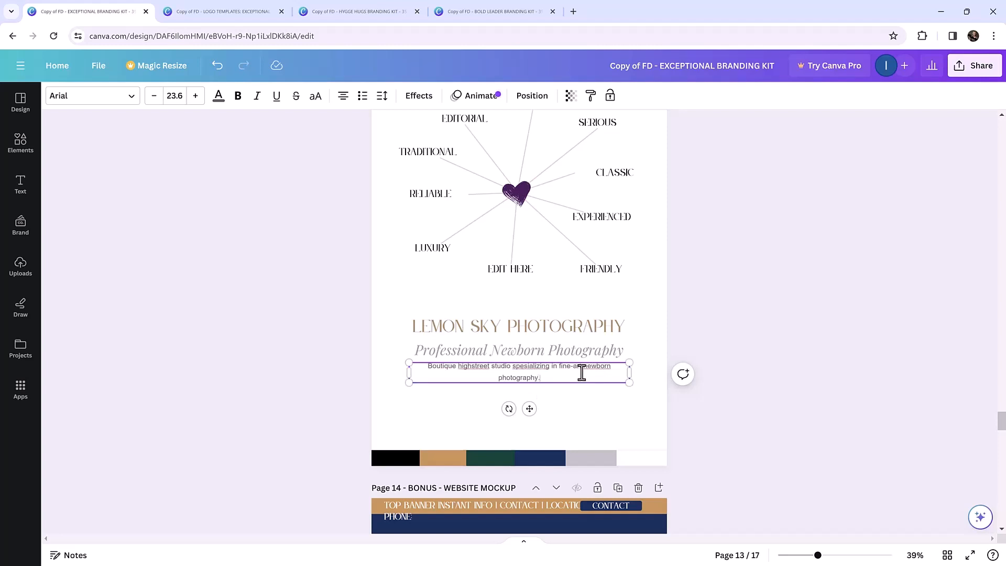
Finish the paragraph under the brand name with "Based in Ryde, Isle of wight. Award-winning service.".
{"action": "type", "text": "n Ryde, Isle of W"}
{"action": "type", "text": "ight. A"}
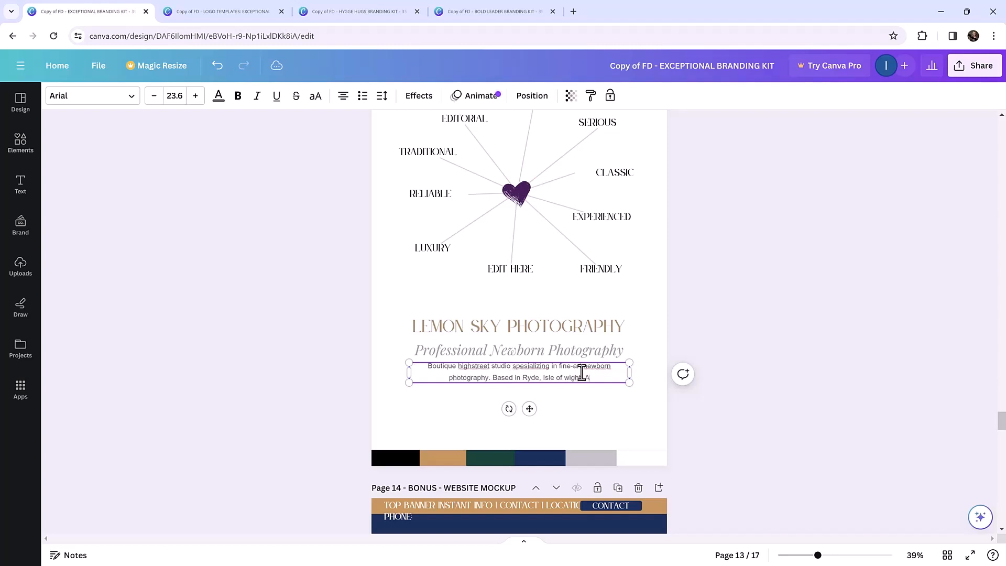
{"action": "type", "text": "ward-winning "}
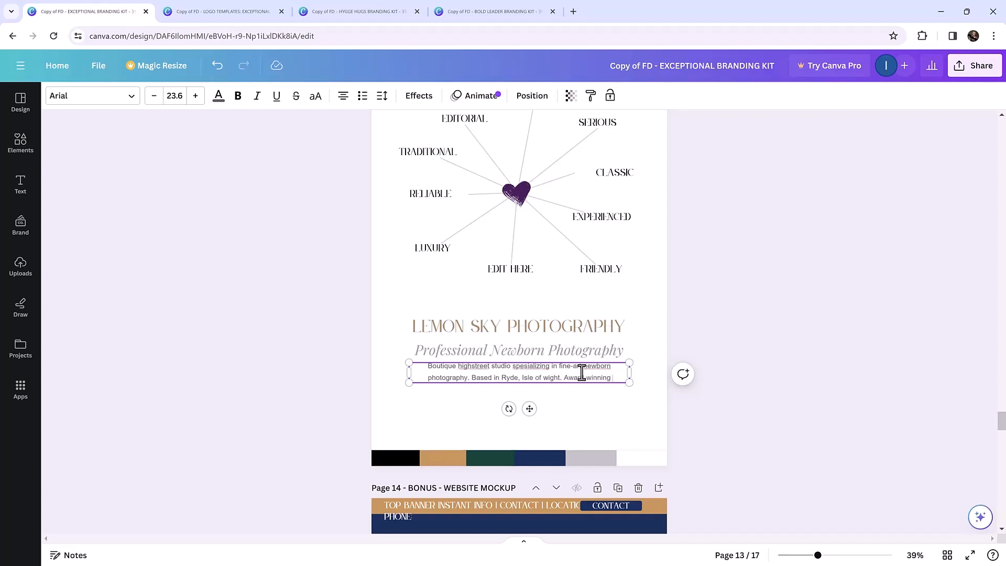
{"action": "type", "text": "service."}
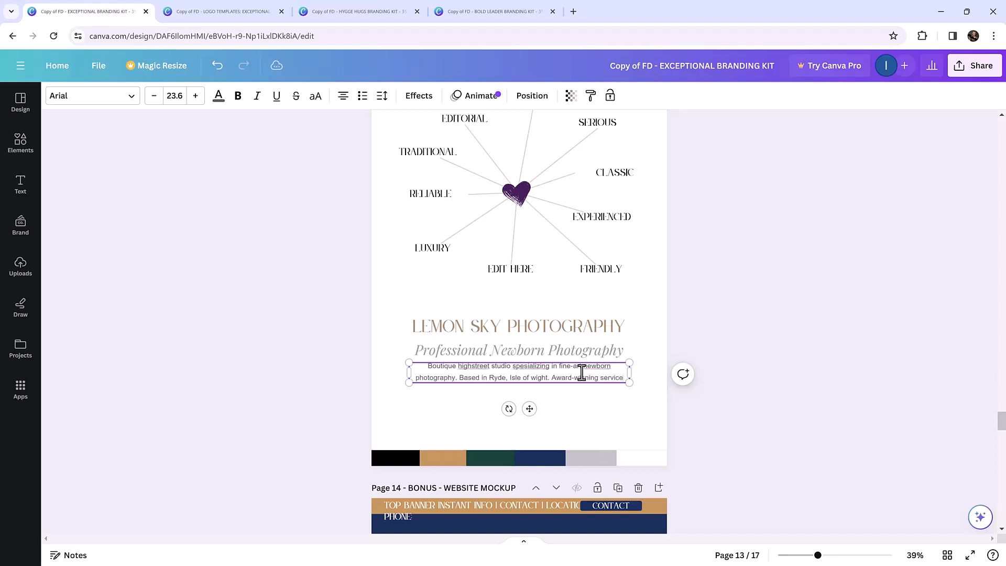
{"action": "key", "text": "Return"}
{"action": "left_click", "coordinate": [862, 288]}
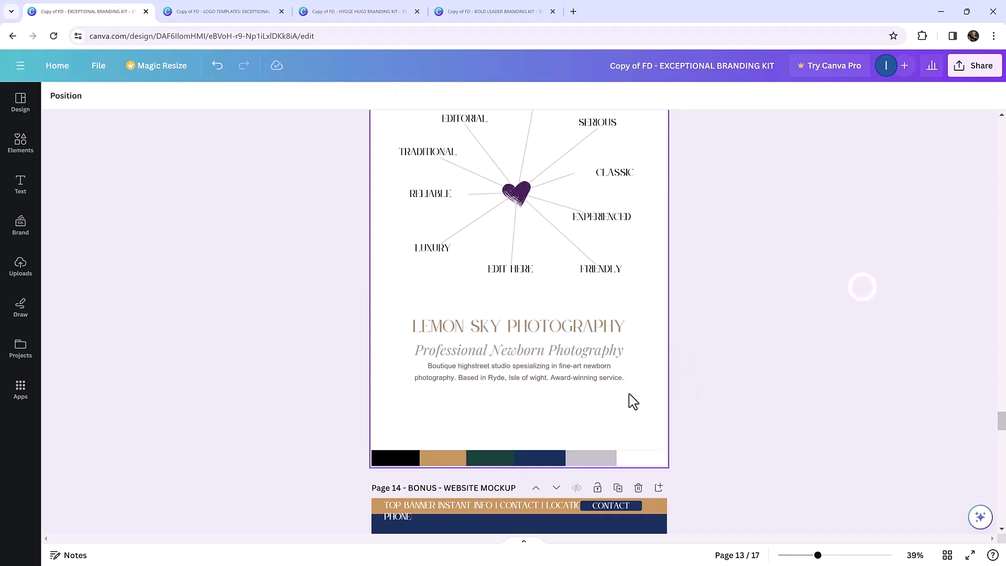
{"action": "key", "text": "Tab"}
{"action": "key", "text": "Tab"}
{"action": "key", "text": "Tab"}
{"action": "key", "text": "Tab"}
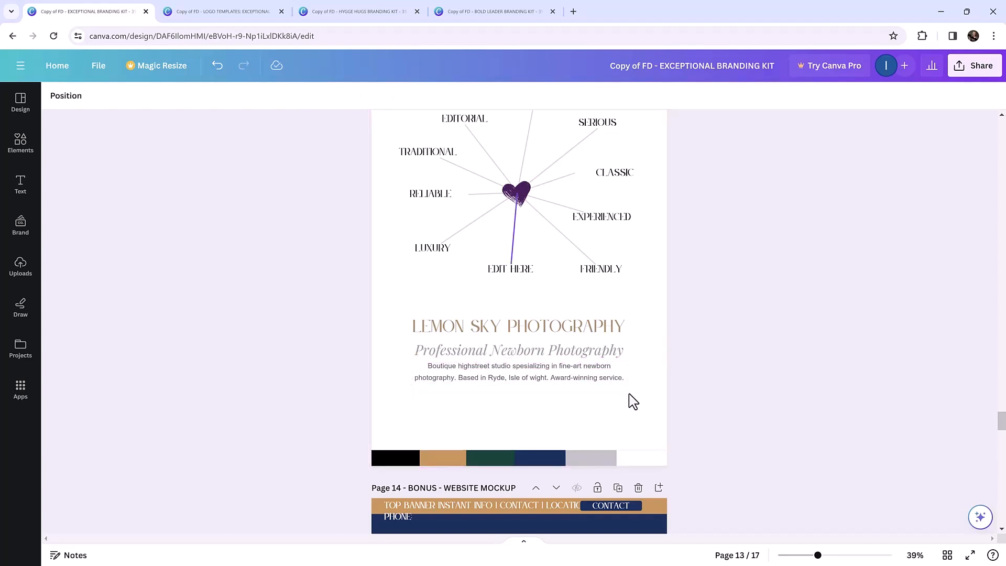
{"action": "key", "text": "Tab"}
{"action": "scroll", "coordinate": [629, 399], "scroll_direction": "up", "scroll_amount": 2}
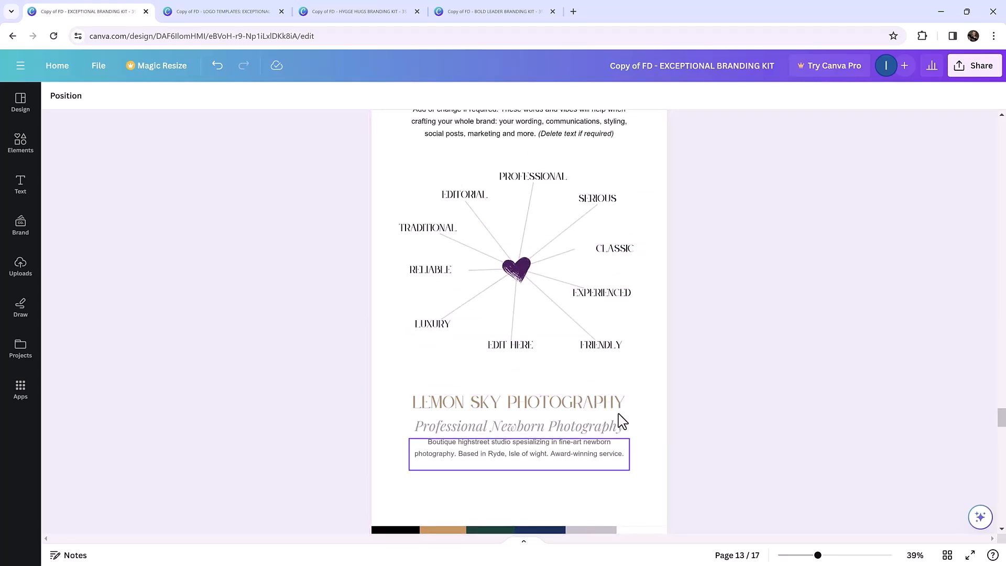
Set the font size of the top banner text on the website mockup page to 20.
{"action": "scroll", "coordinate": [639, 431], "scroll_direction": "down", "scroll_amount": 10}
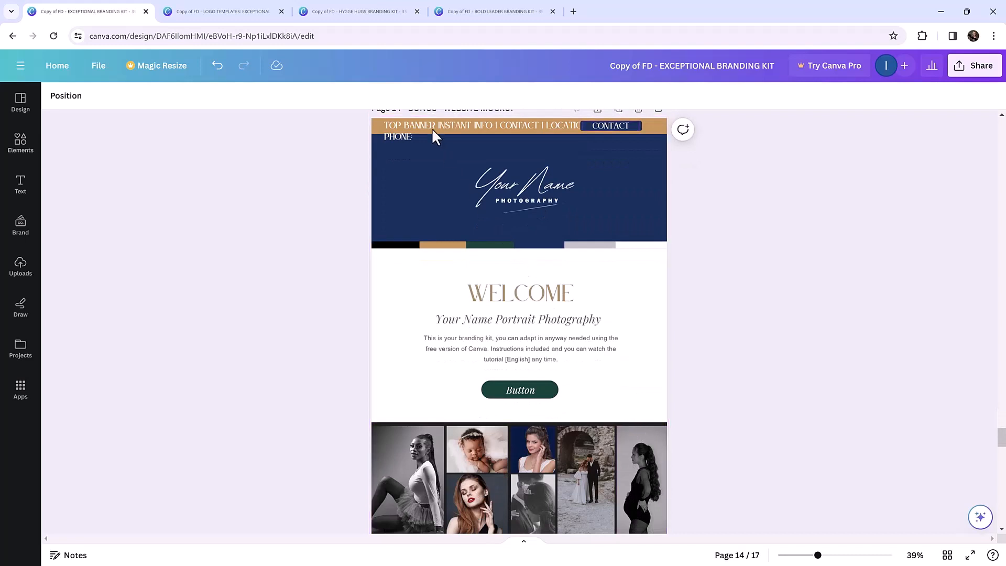
{"action": "left_click", "coordinate": [432, 128]}
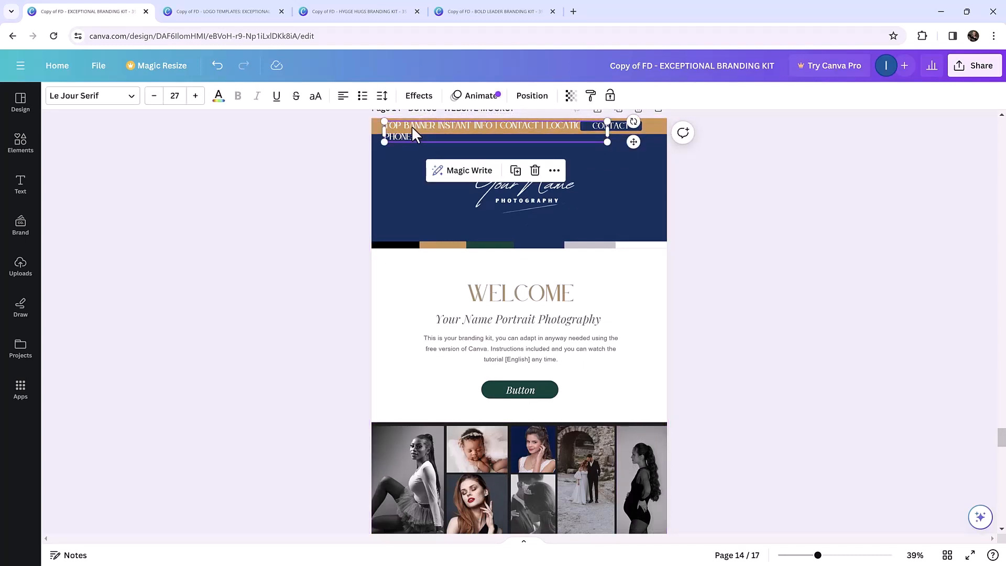
{"action": "left_click", "coordinate": [154, 96]}
{"action": "left_click", "coordinate": [154, 95]}
{"action": "left_click", "coordinate": [153, 95]}
{"action": "left_click", "coordinate": [153, 95]}
{"action": "left_click", "coordinate": [154, 96]}
{"action": "left_click", "coordinate": [154, 95]}
{"action": "left_click", "coordinate": [154, 95]}
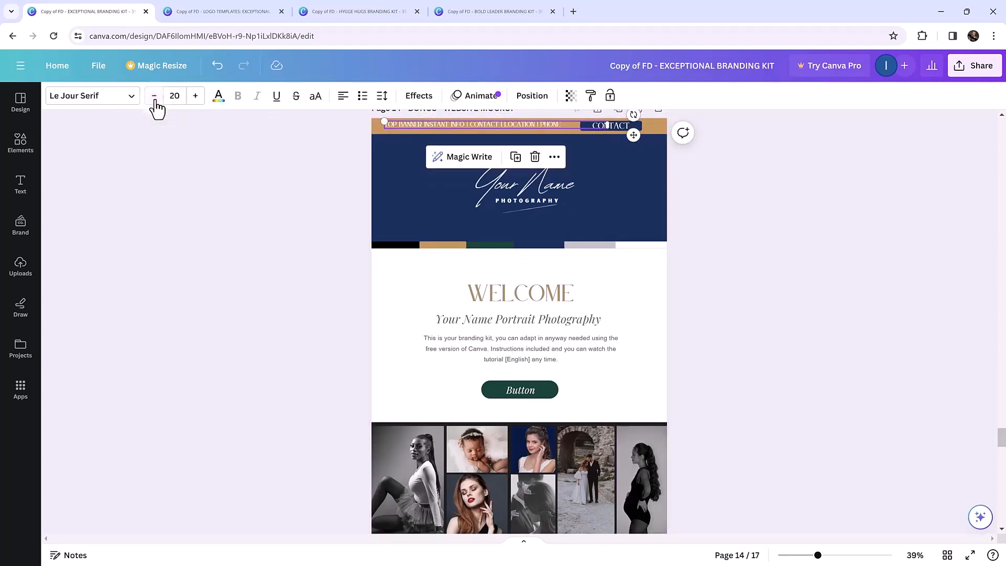
{"action": "left_click", "coordinate": [700, 279]}
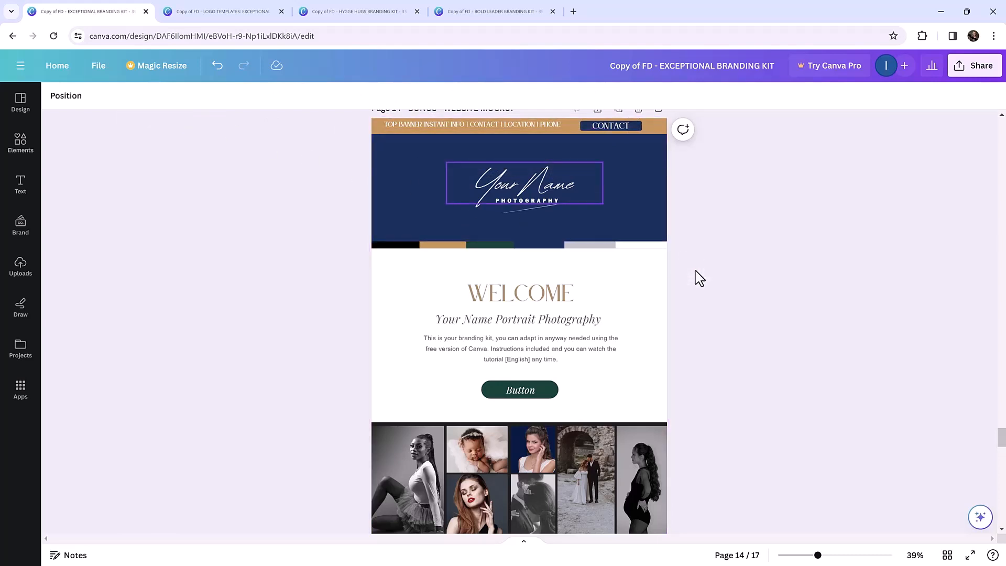
Replace the placeholder logo in the website mockup header with the white LEMON SKY Photography logo from page 8 of the logo templates design.
{"action": "left_click", "coordinate": [240, 8]}
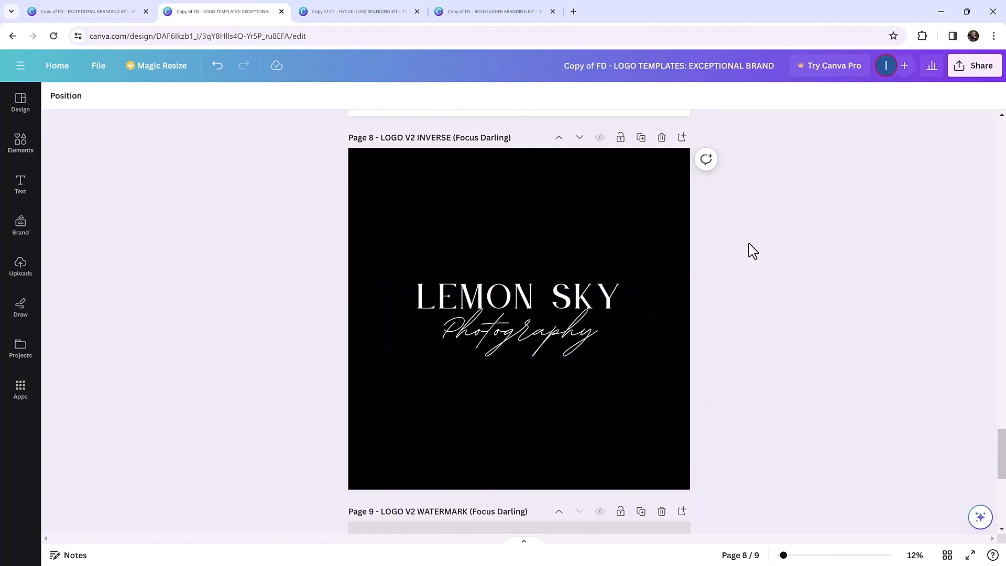
{"action": "left_click_drag", "start_coordinate": [749, 242], "coordinate": [341, 421]}
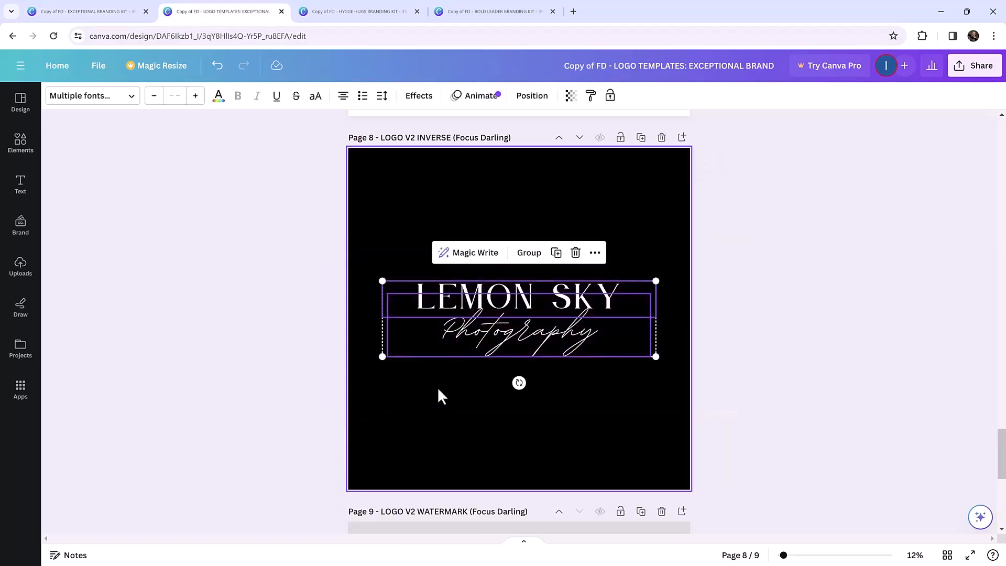
{"action": "left_click", "coordinate": [94, 9]}
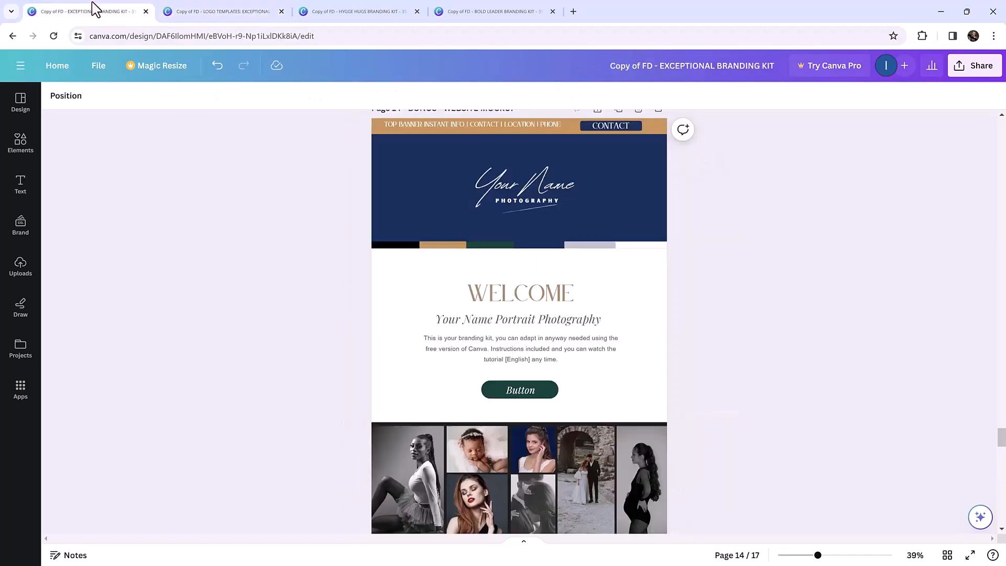
{"action": "left_click", "coordinate": [518, 194]}
{"action": "key", "text": "Delete"}
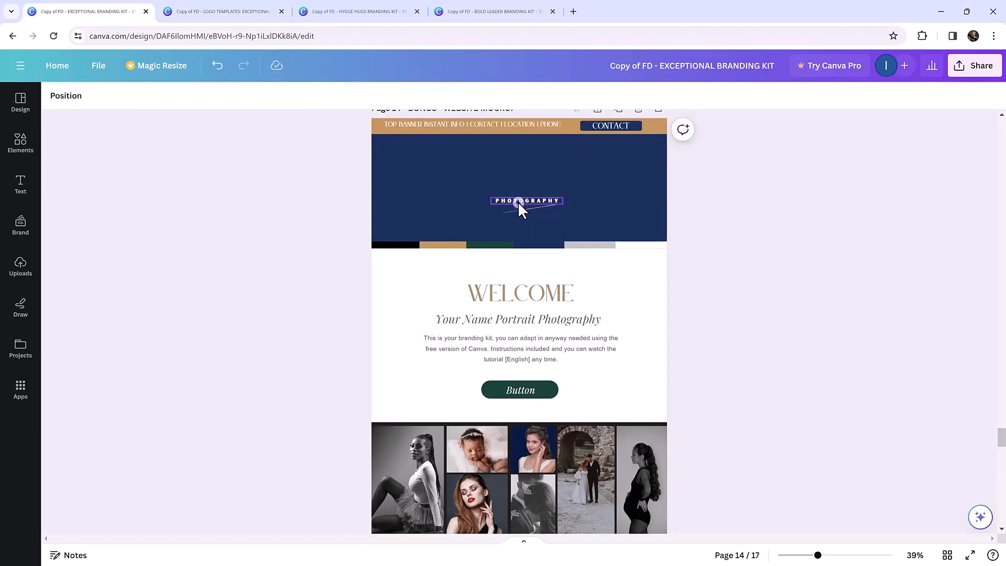
{"action": "key", "text": "Delete"}
{"action": "key", "text": "ctrl+v"}
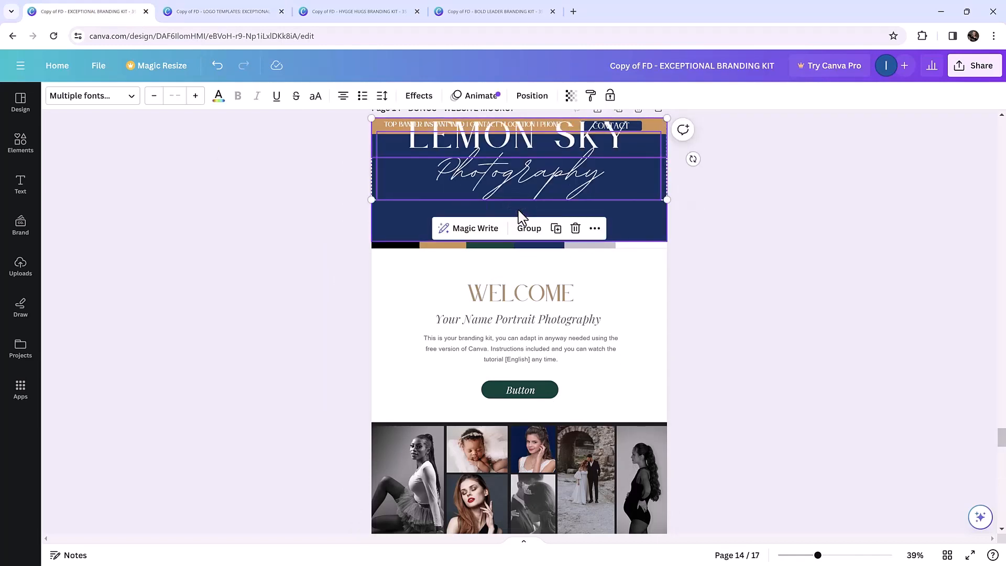
Scale down the pasted LEMON SKY Photography logo and centre it in the navy header of the website mockup.
{"action": "left_click_drag", "start_coordinate": [521, 213], "coordinate": [561, 194]}
{"action": "left_click_drag", "start_coordinate": [668, 151], "coordinate": [589, 172]}
{"action": "left_click_drag", "start_coordinate": [485, 215], "coordinate": [521, 193]}
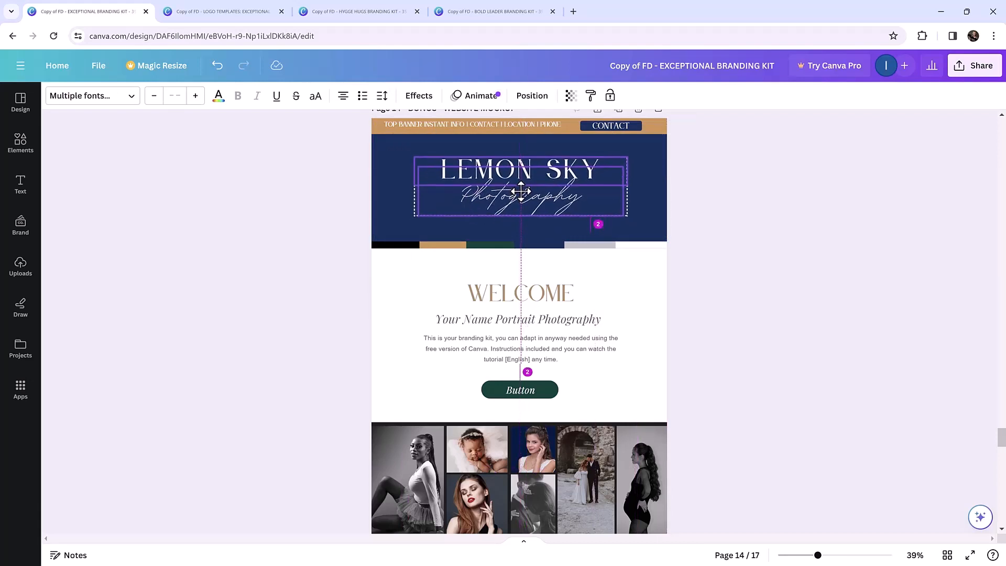
{"action": "left_click", "coordinate": [658, 317]}
{"action": "left_click", "coordinate": [576, 167]}
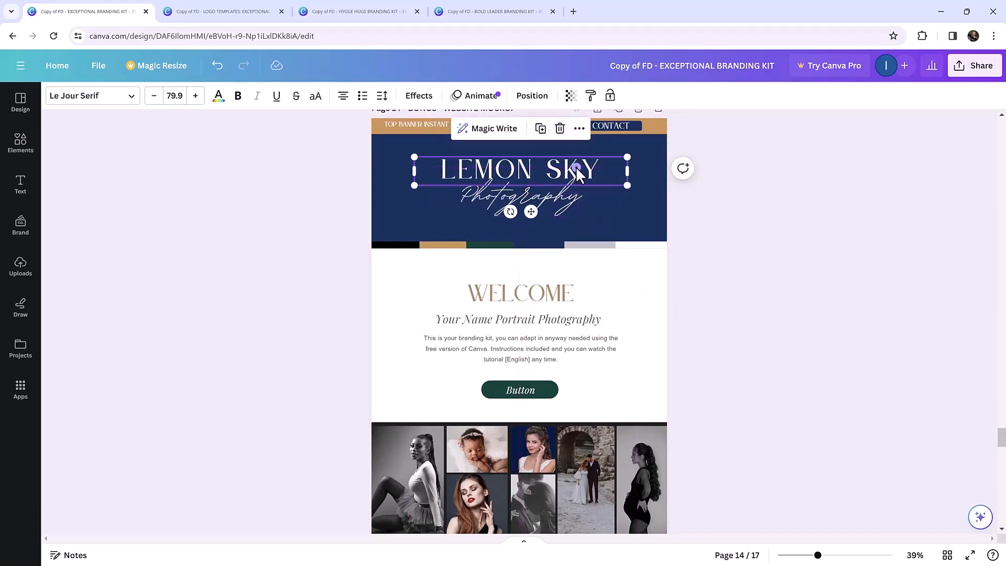
{"action": "left_click", "coordinate": [576, 193], "text": "shift"}
{"action": "left_click_drag", "start_coordinate": [629, 220], "coordinate": [529, 189]}
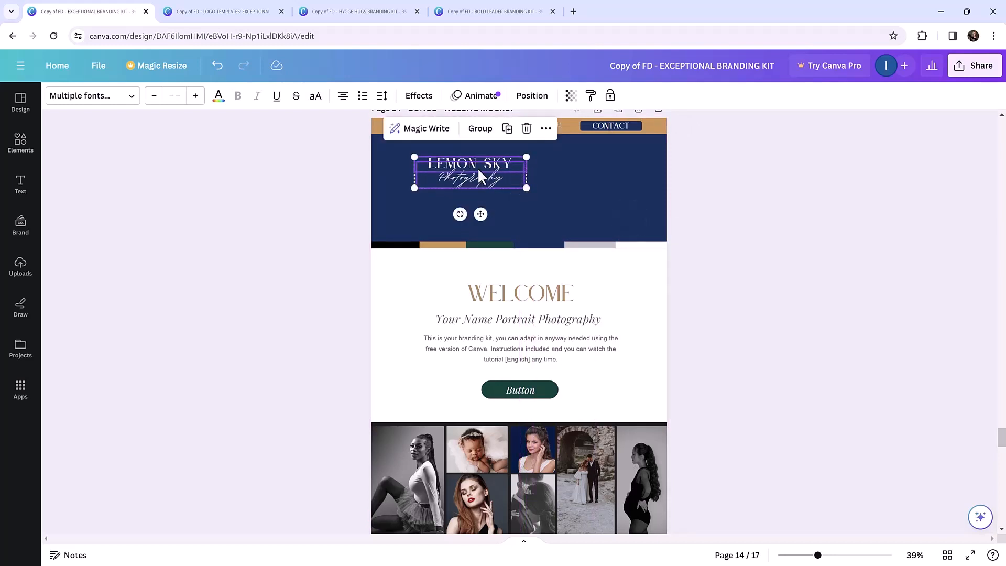
{"action": "left_click_drag", "start_coordinate": [477, 168], "coordinate": [522, 182]}
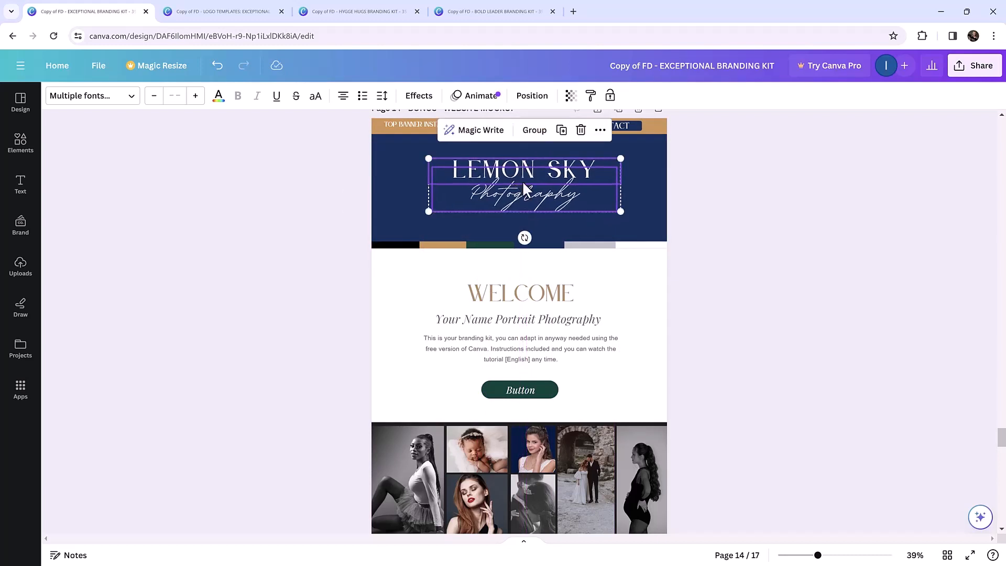
{"action": "left_click", "coordinate": [739, 289]}
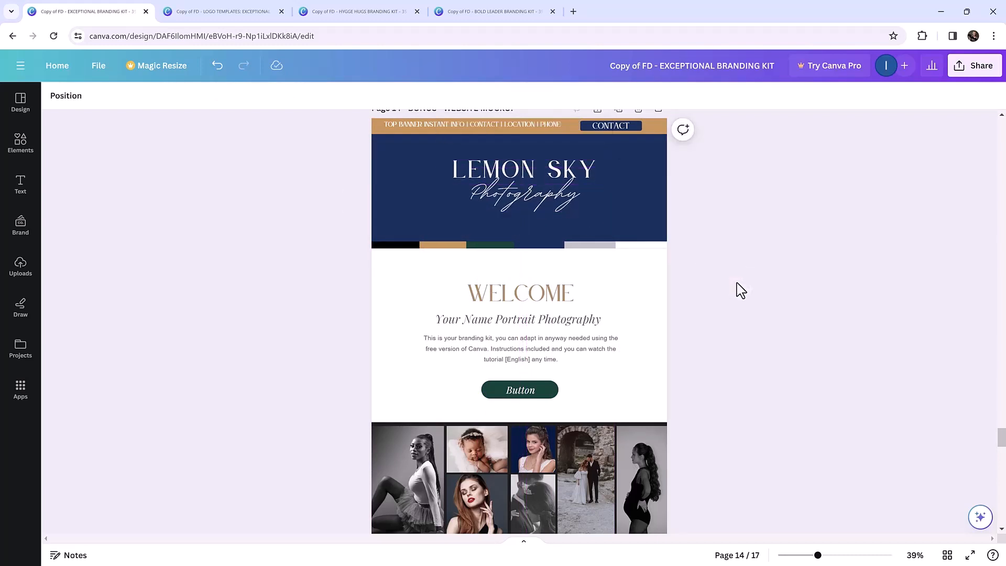
Replace the three tall collage photos and the two small upper ones with uploaded woman, couple, children, family and floral portraits.
{"action": "scroll", "coordinate": [653, 251], "scroll_direction": "down", "scroll_amount": 3}
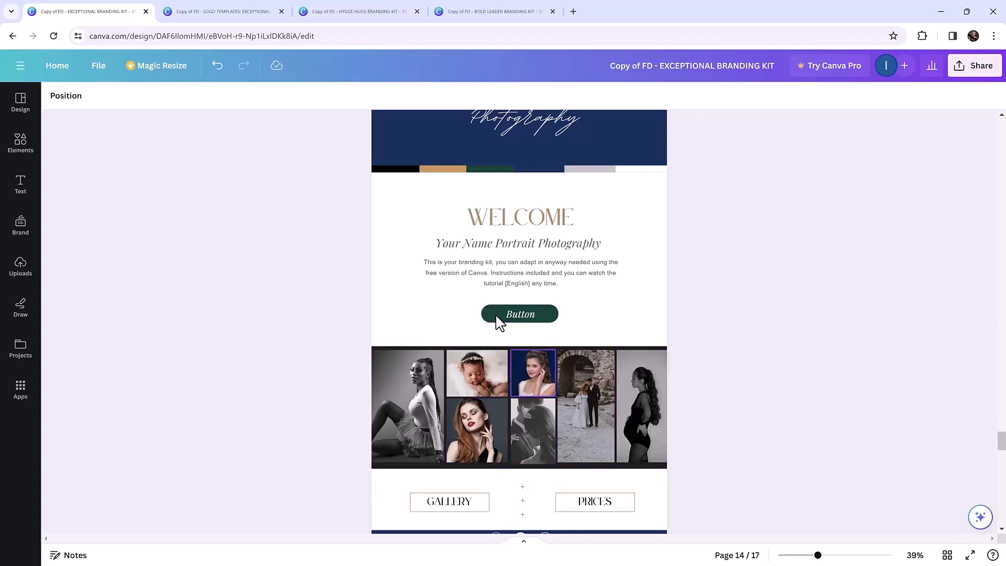
{"action": "left_click", "coordinate": [19, 268]}
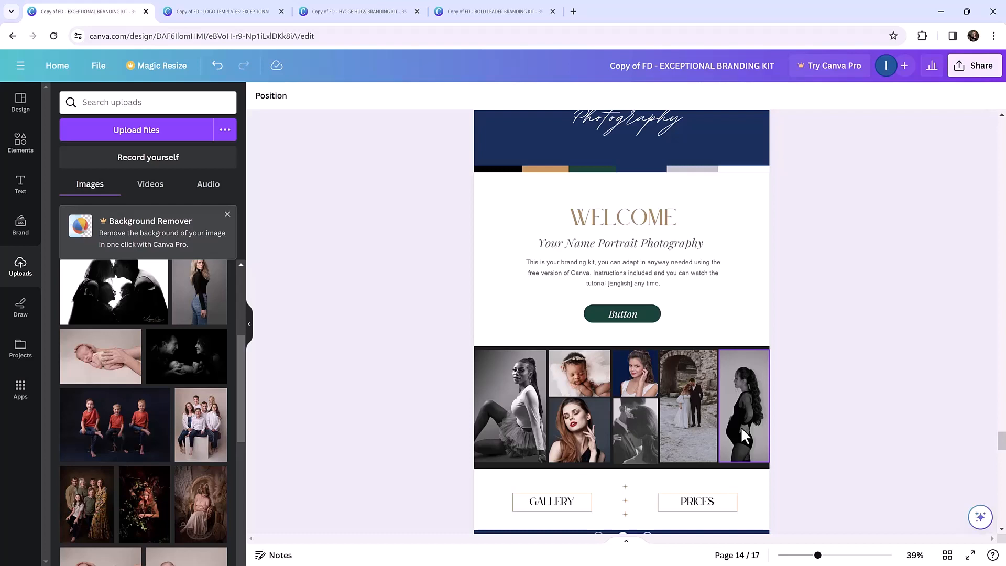
{"action": "left_click_drag", "start_coordinate": [200, 291], "coordinate": [506, 438]}
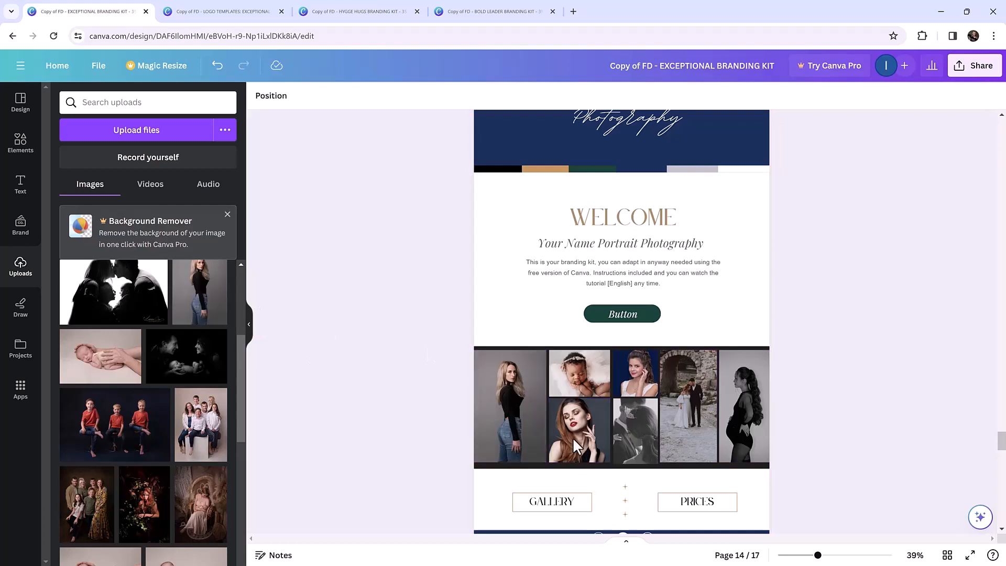
{"action": "left_click_drag", "start_coordinate": [135, 297], "coordinate": [579, 373]}
{"action": "left_click_drag", "start_coordinate": [145, 506], "coordinate": [744, 406]}
{"action": "left_click_drag", "start_coordinate": [79, 509], "coordinate": [683, 406]}
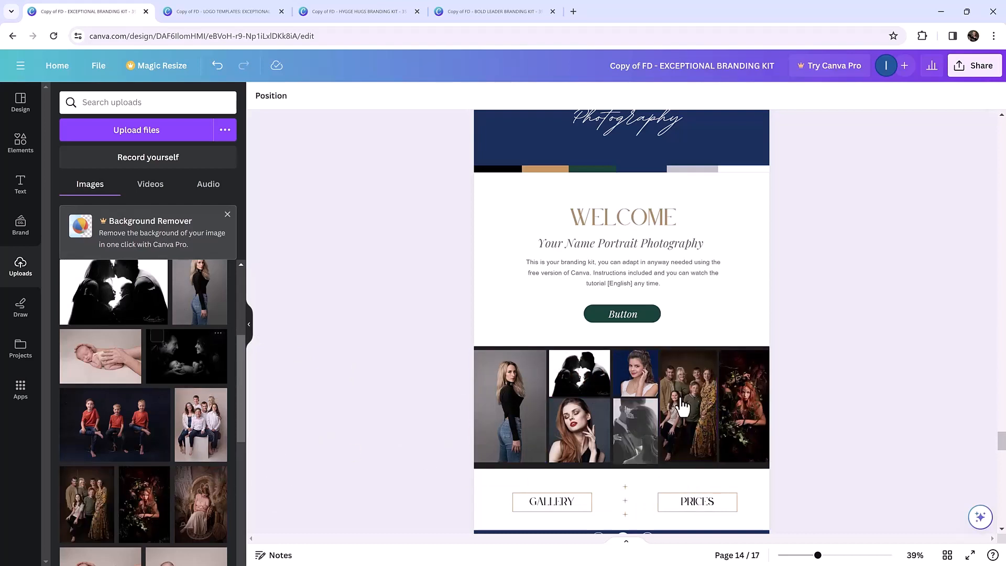
{"action": "left_click_drag", "start_coordinate": [112, 427], "coordinate": [636, 373]}
Place the uploaded photo of the newborn with a bow in the small lower frame beside the family photo.
{"action": "scroll", "coordinate": [156, 457], "scroll_direction": "down", "scroll_amount": 10}
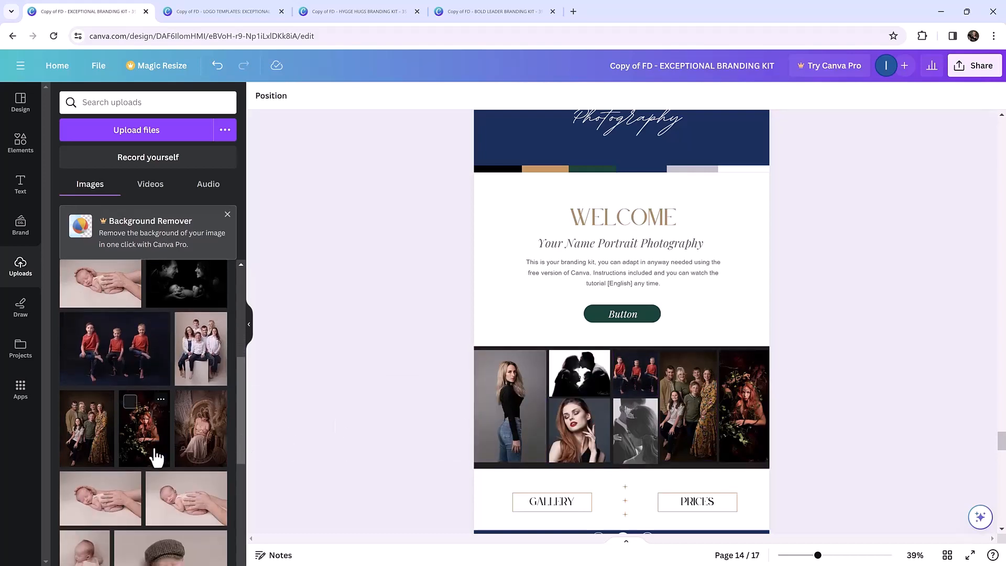
{"action": "scroll", "coordinate": [156, 456], "scroll_direction": "up", "scroll_amount": 5}
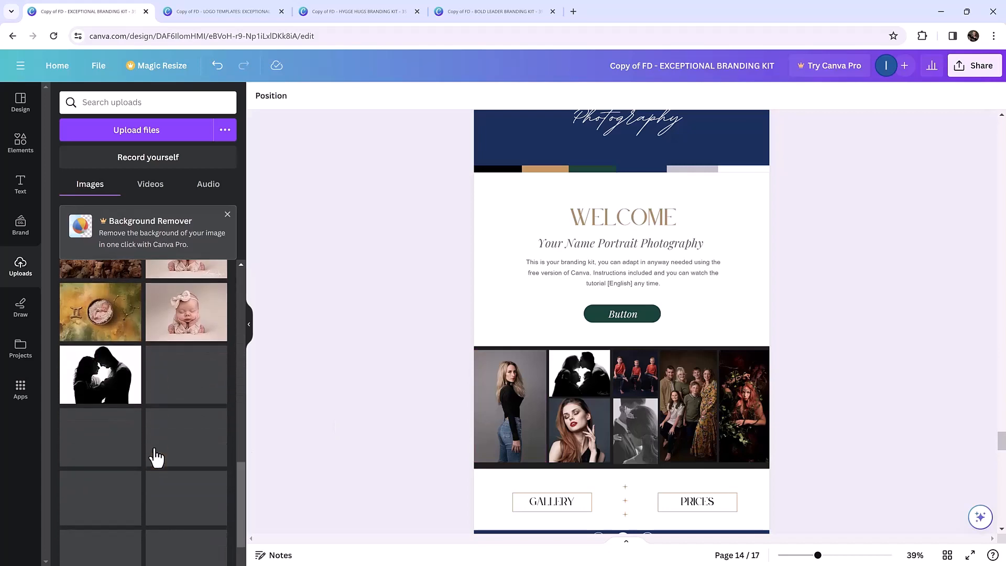
{"action": "scroll", "coordinate": [156, 455], "scroll_direction": "down", "scroll_amount": 5}
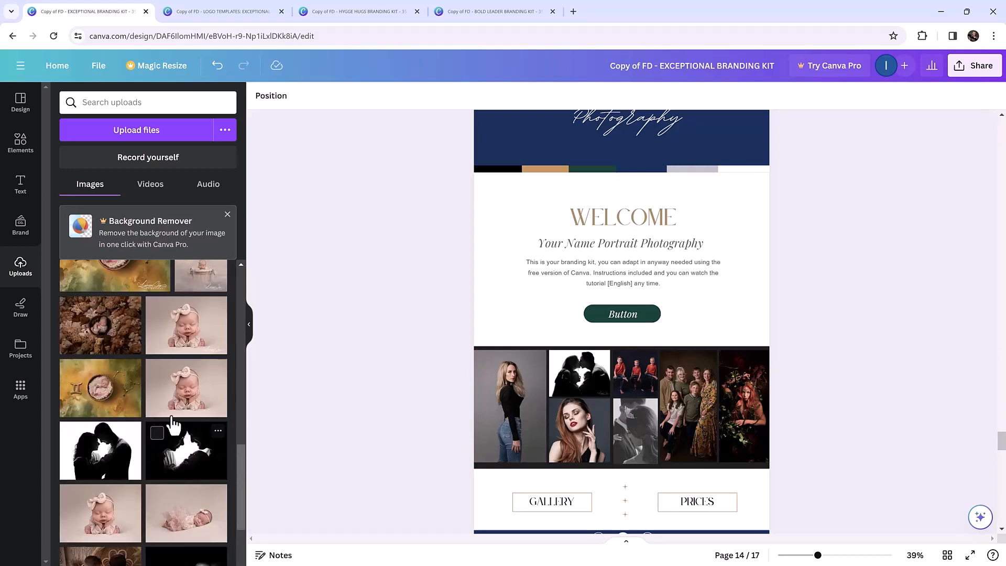
{"action": "left_click", "coordinate": [196, 393]}
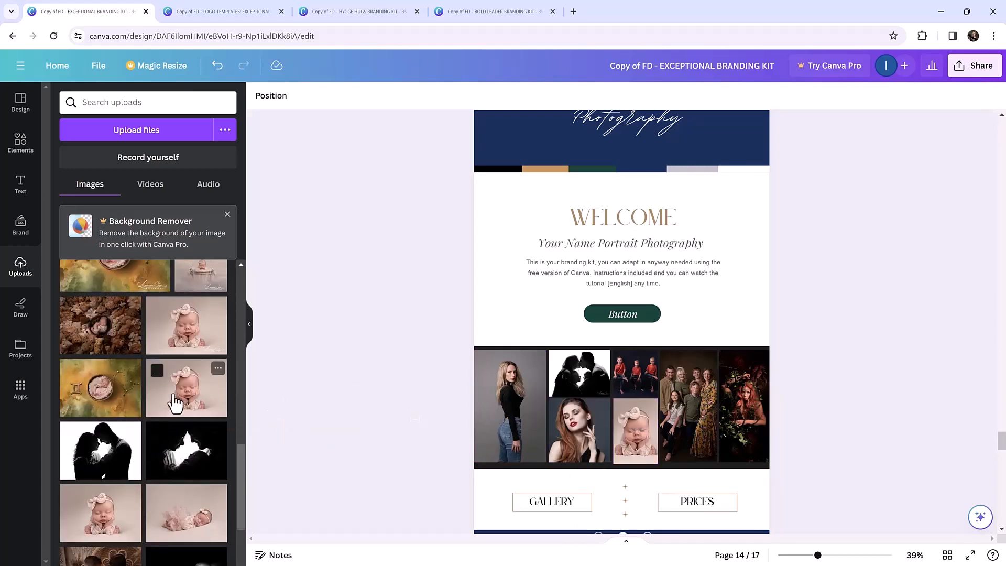
Fill the two small lower collage frames with the dark green-dress portrait and the girl on white, enlarging the girl within her frame.
{"action": "scroll", "coordinate": [175, 402], "scroll_direction": "up", "scroll_amount": 10}
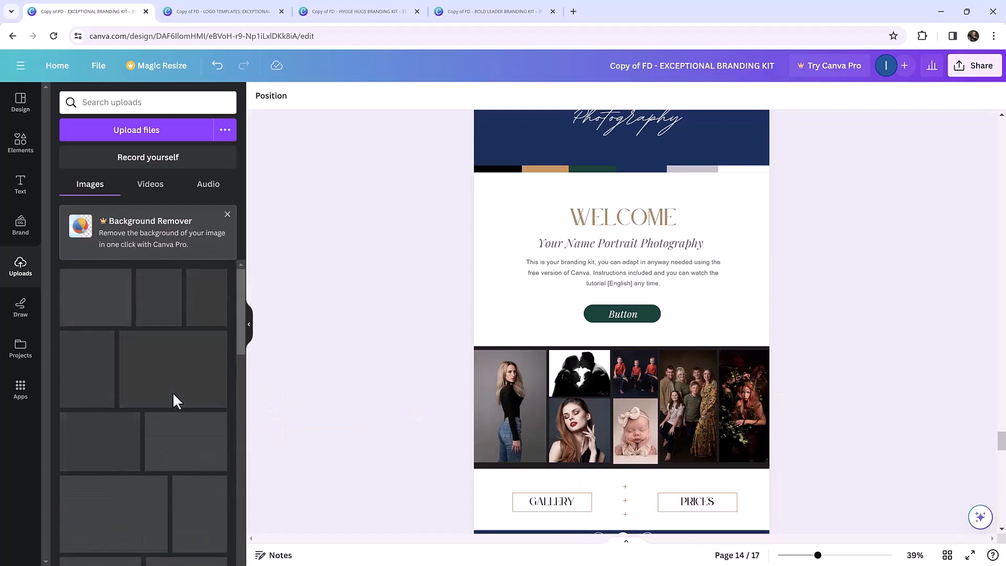
{"action": "left_click_drag", "start_coordinate": [100, 306], "coordinate": [560, 444]}
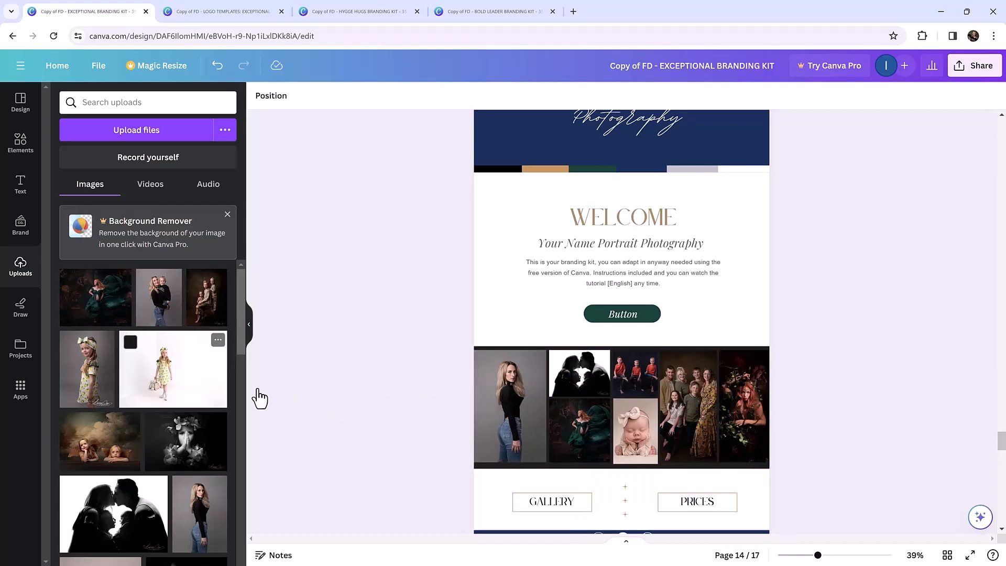
{"action": "left_click_drag", "start_coordinate": [175, 382], "coordinate": [649, 428]}
{"action": "double_click", "coordinate": [633, 435]}
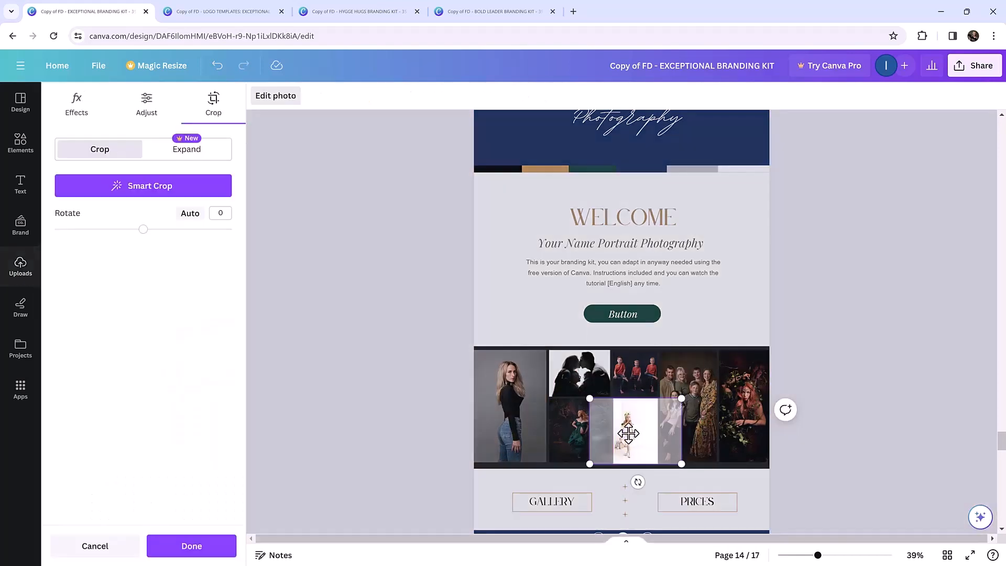
{"action": "left_click_drag", "start_coordinate": [685, 400], "coordinate": [700, 416]}
{"action": "left_click", "coordinate": [807, 408]}
{"action": "left_click", "coordinate": [819, 370]}
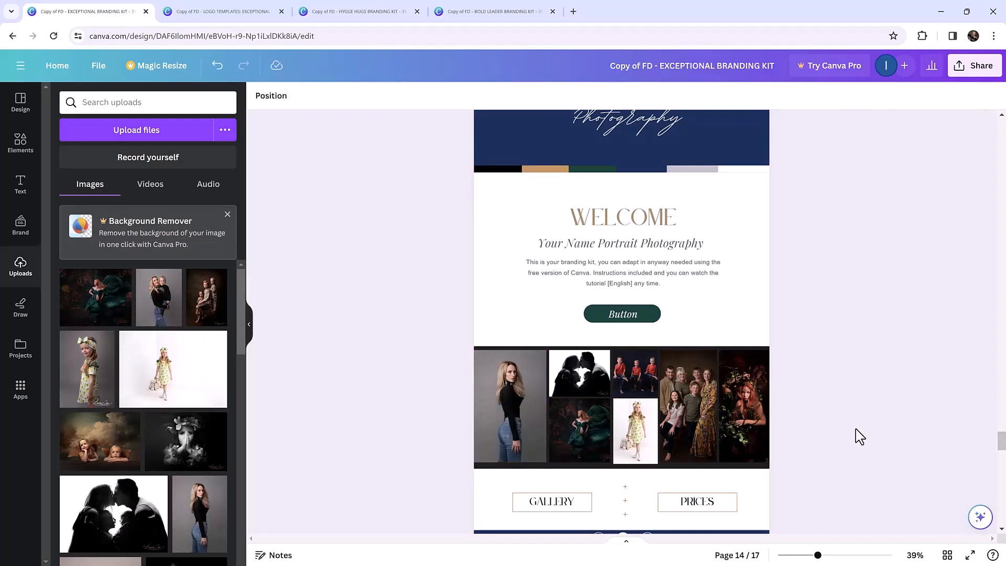
Ungroup the green button below the welcome paragraph into its shape and text.
{"action": "scroll", "coordinate": [859, 436], "scroll_direction": "down", "scroll_amount": 3}
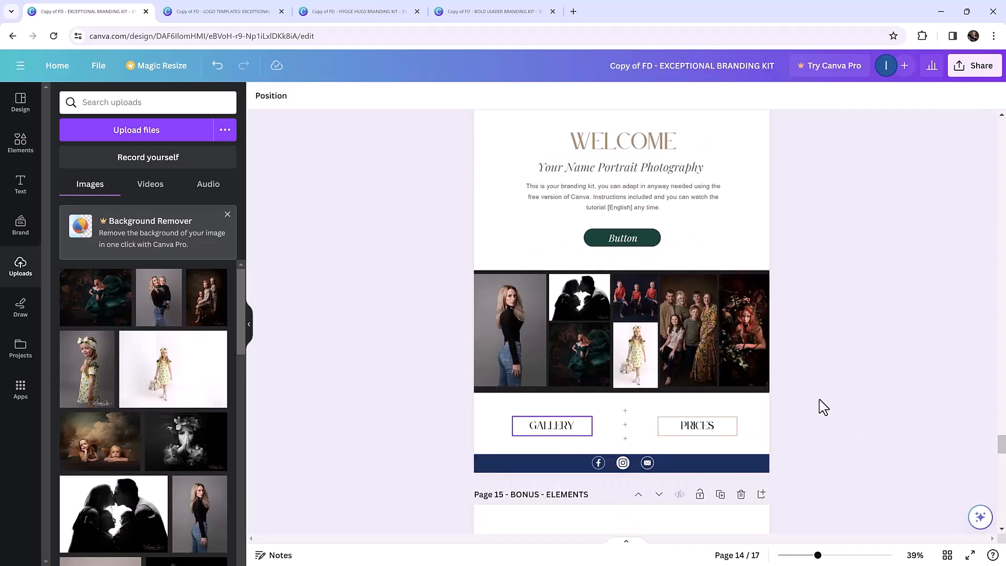
{"action": "left_click", "coordinate": [627, 242]}
{"action": "left_click", "coordinate": [633, 241]}
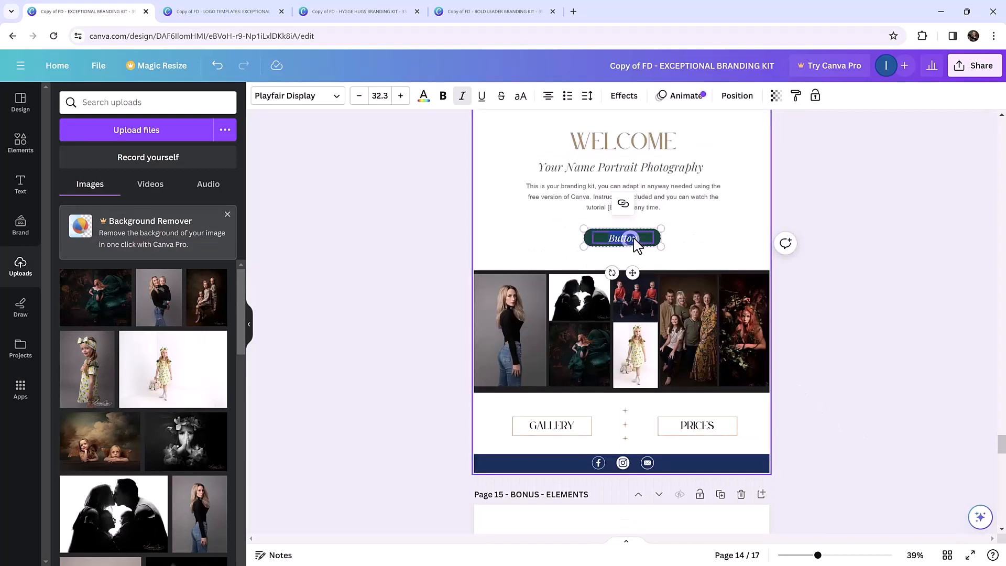
{"action": "left_click", "coordinate": [639, 235]}
{"action": "left_click", "coordinate": [650, 202]}
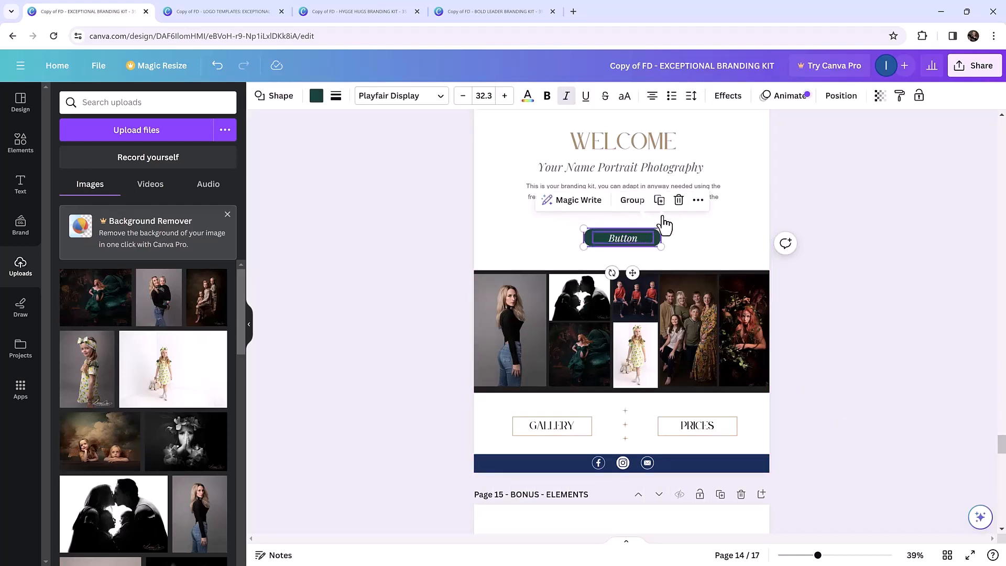
Enlarge the lettering on the green button below the welcome paragraph to size 35.3.
{"action": "left_click", "coordinate": [618, 237]}
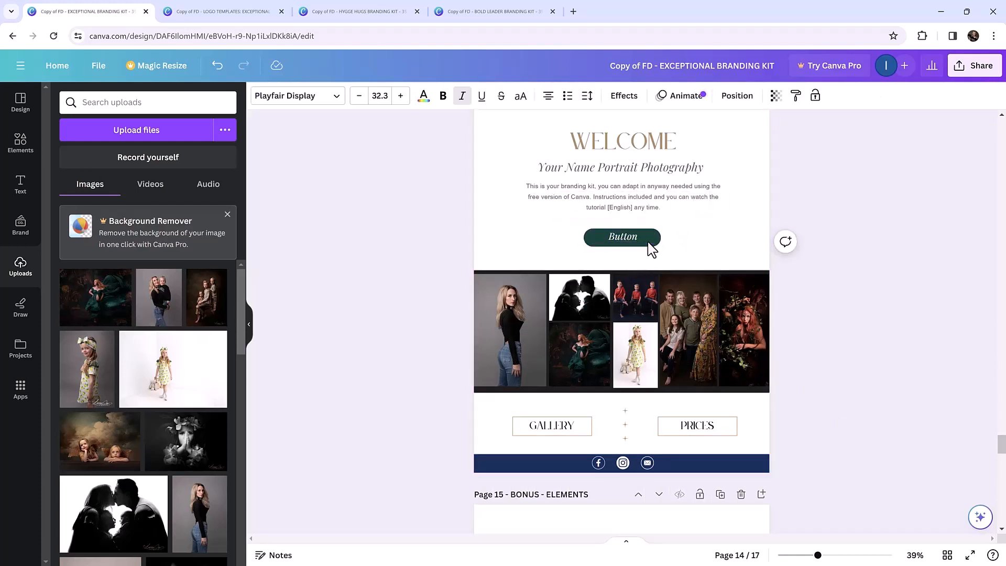
{"action": "left_click", "coordinate": [400, 96]}
{"action": "left_click", "coordinate": [400, 95]}
{"action": "left_click", "coordinate": [400, 95]}
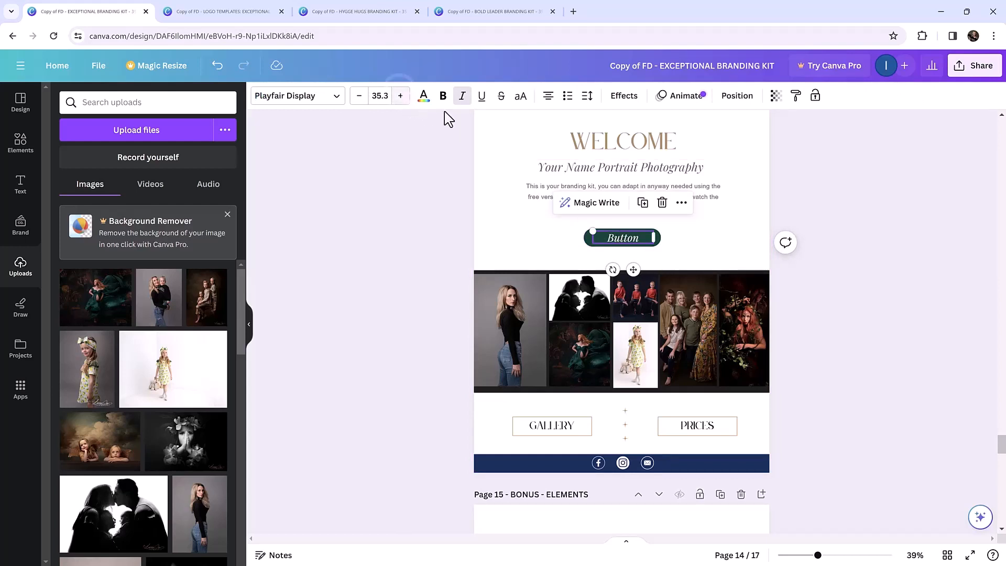
{"action": "left_click", "coordinate": [692, 207]}
{"action": "left_click", "coordinate": [644, 241]}
{"action": "left_click", "coordinate": [775, 278]}
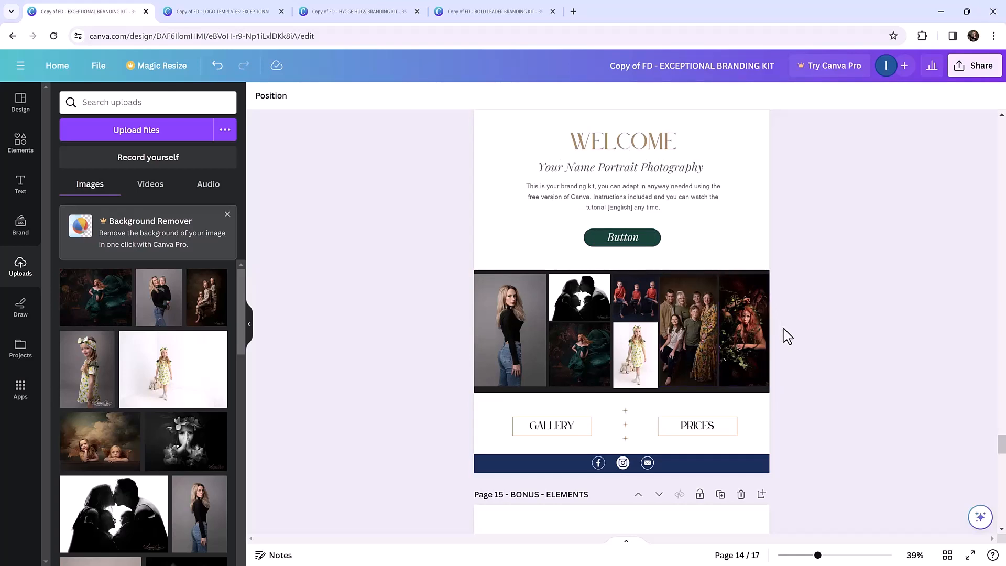
Copy the gold triple-diamond divider from the bonus elements page onto the LOGO V2 INVERSE page of the logo templates and enlarge it.
{"action": "scroll", "coordinate": [788, 336], "scroll_direction": "down", "scroll_amount": 6}
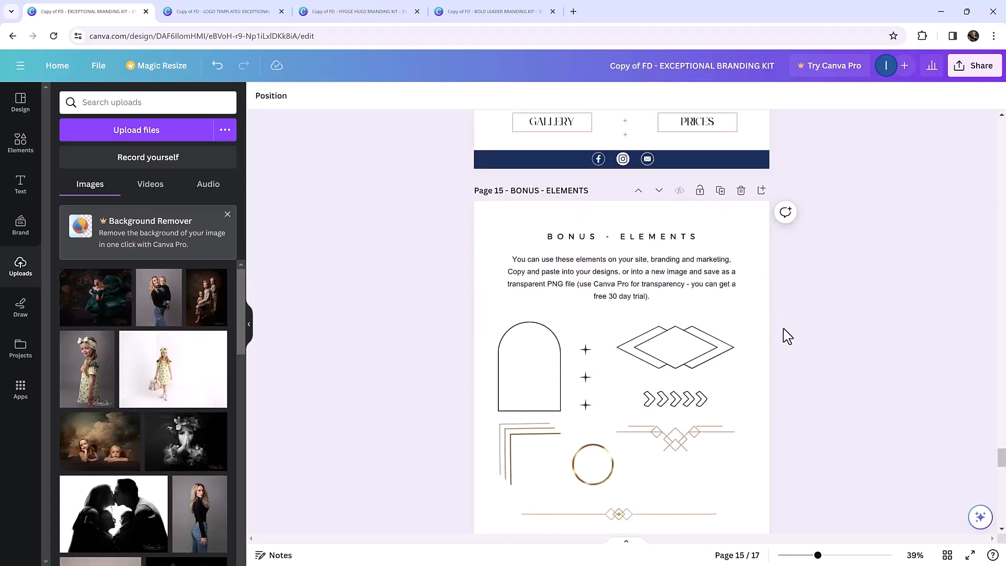
{"action": "scroll", "coordinate": [775, 339], "scroll_direction": "down", "scroll_amount": 3}
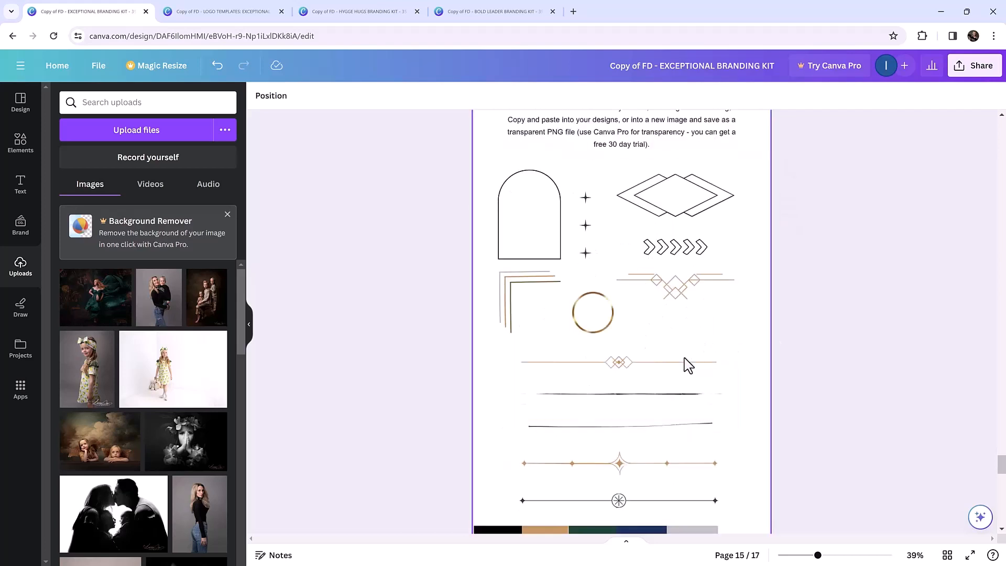
{"action": "left_click", "coordinate": [693, 364]}
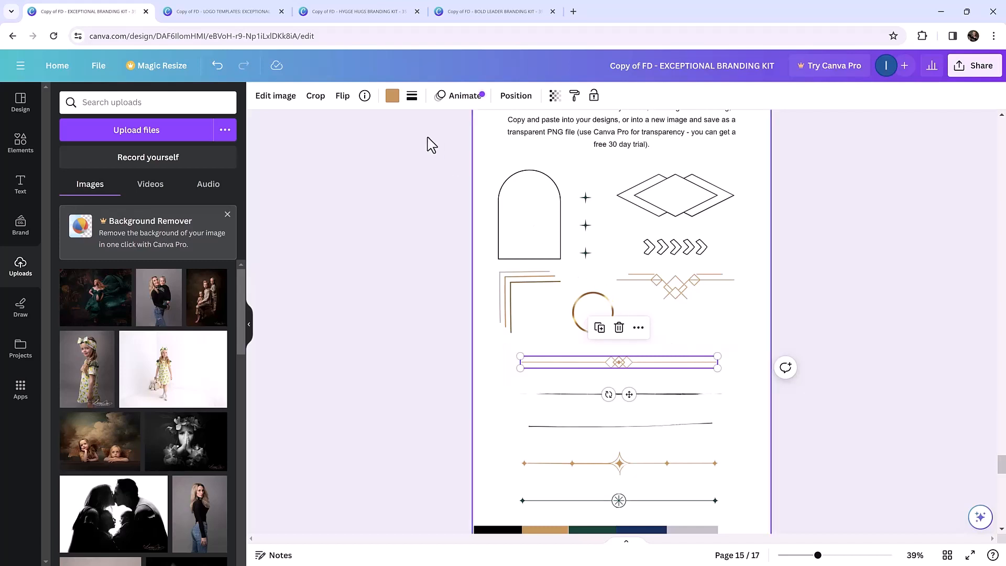
{"action": "left_click", "coordinate": [264, 11]}
{"action": "key", "text": "ctrl+v"}
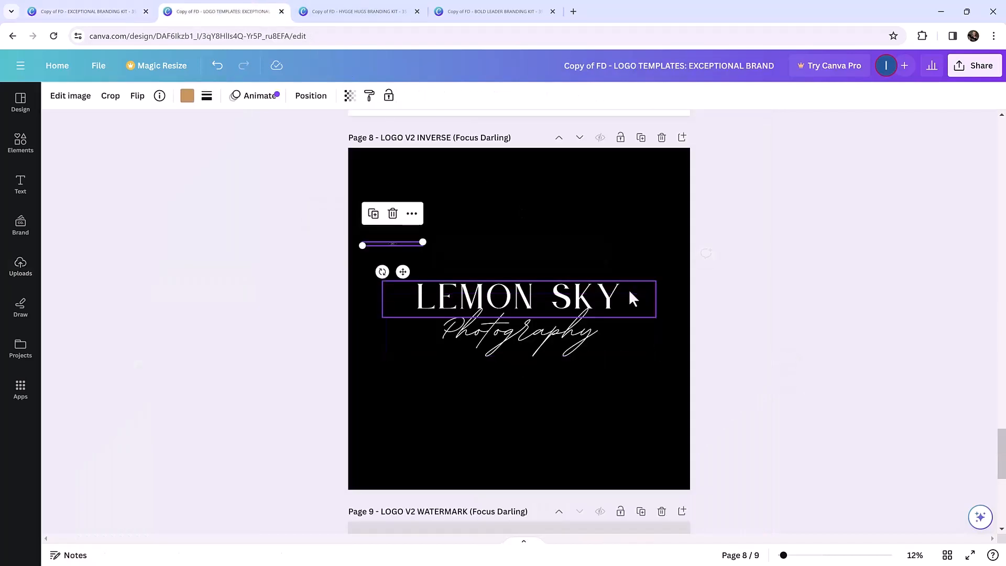
{"action": "left_click_drag", "start_coordinate": [423, 246], "coordinate": [598, 291]}
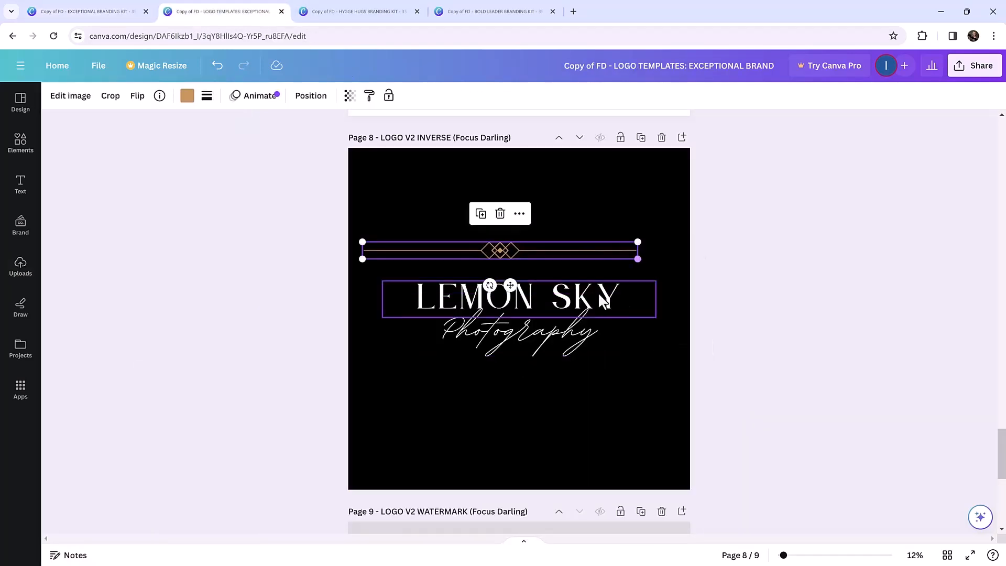
Fit the divider centred between LEMON SKY and Photography, shrinking the divider and the script word to suit.
{"action": "left_click_drag", "start_coordinate": [525, 242], "coordinate": [559, 411]}
{"action": "left_click", "coordinate": [552, 318]}
{"action": "left_click_drag", "start_coordinate": [550, 354], "coordinate": [553, 390]}
{"action": "left_click_drag", "start_coordinate": [568, 424], "coordinate": [568, 333]}
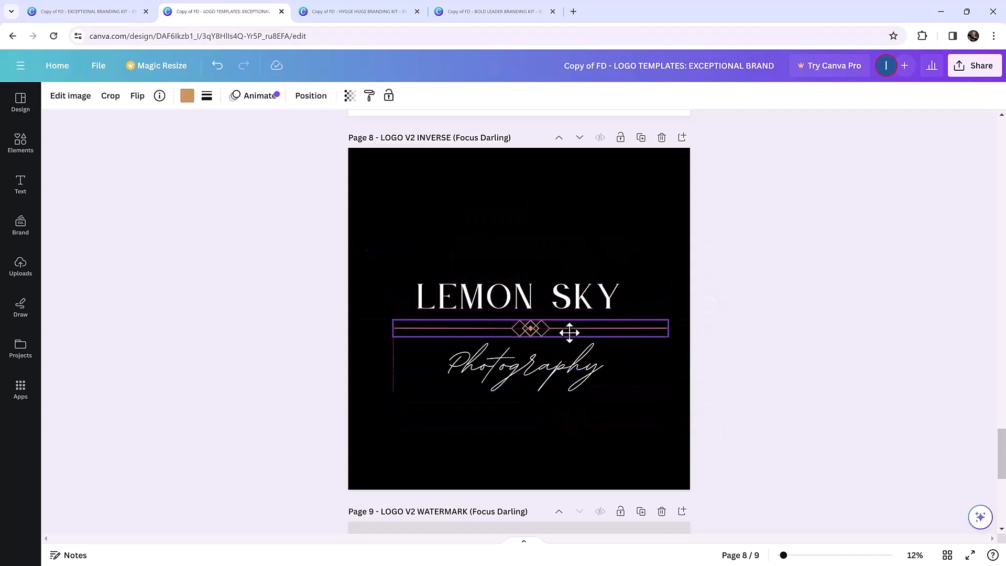
{"action": "left_click_drag", "start_coordinate": [671, 323], "coordinate": [576, 323]}
{"action": "left_click", "coordinate": [570, 375]}
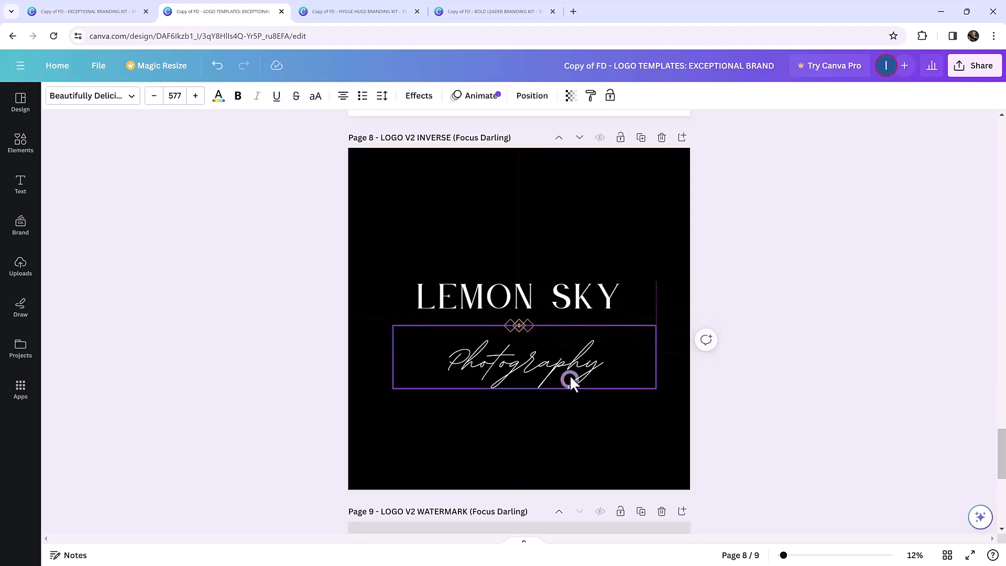
{"action": "left_click_drag", "start_coordinate": [570, 375], "coordinate": [572, 359]}
{"action": "left_click_drag", "start_coordinate": [656, 380], "coordinate": [557, 373]}
{"action": "left_click", "coordinate": [611, 411]}
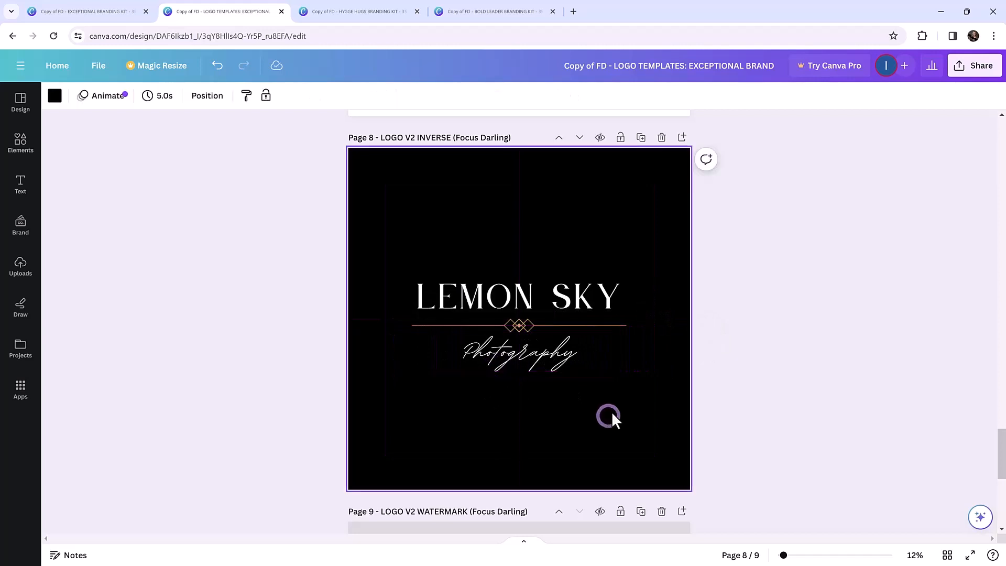
Copy the complete logo with divider and delete the old logo from the website mockup's blue banner.
{"action": "left_click_drag", "start_coordinate": [634, 394], "coordinate": [342, 215]}
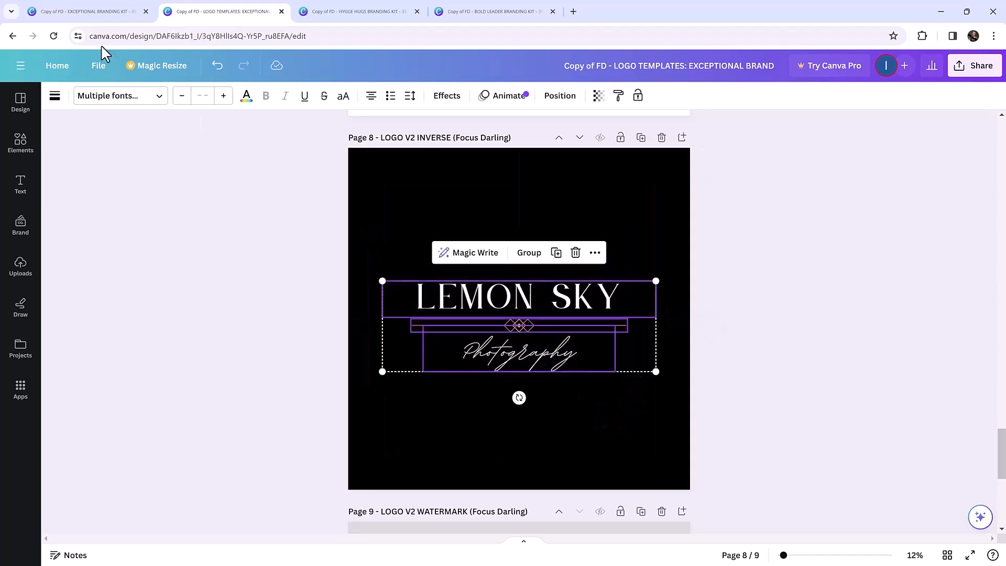
{"action": "left_click", "coordinate": [47, 12]}
{"action": "scroll", "coordinate": [634, 312], "scroll_direction": "up", "scroll_amount": 3}
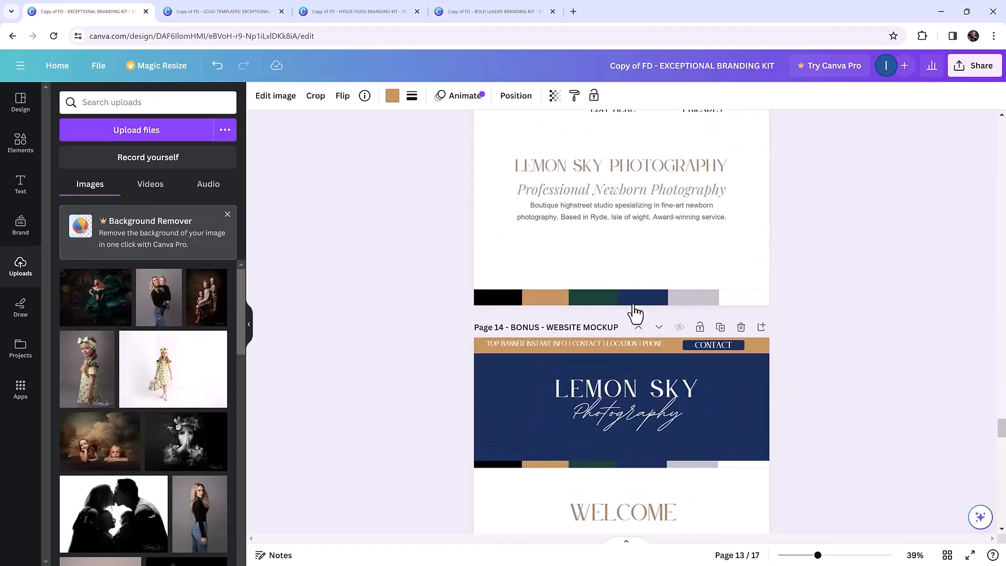
{"action": "scroll", "coordinate": [634, 311], "scroll_direction": "down", "scroll_amount": 5}
{"action": "left_click", "coordinate": [619, 192]}
{"action": "key", "text": "Delete"}
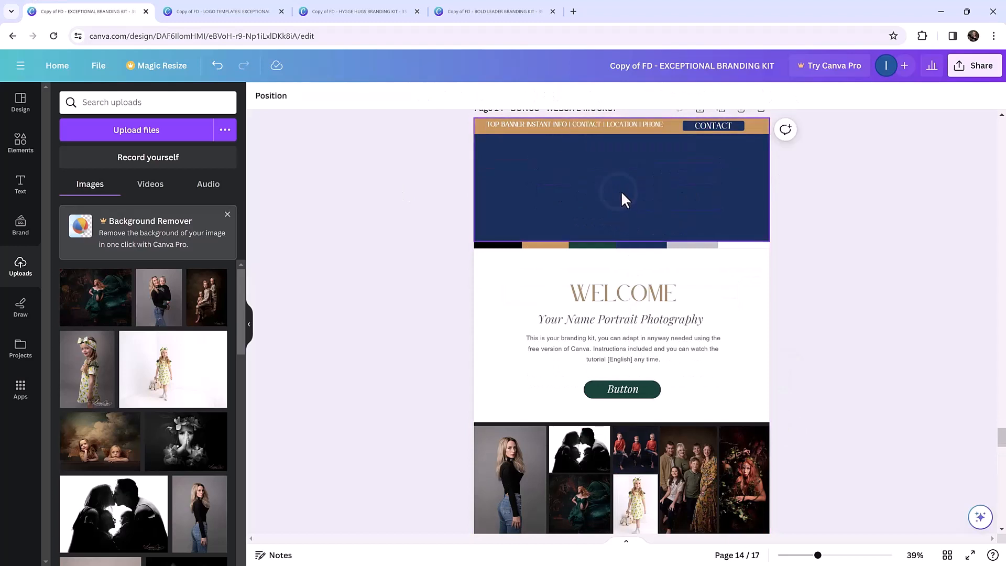
Paste the divider logo into the website mockup's blue banner, scale it down and centre it.
{"action": "key", "text": "ctrl+v"}
{"action": "left_click_drag", "start_coordinate": [633, 180], "coordinate": [665, 196]}
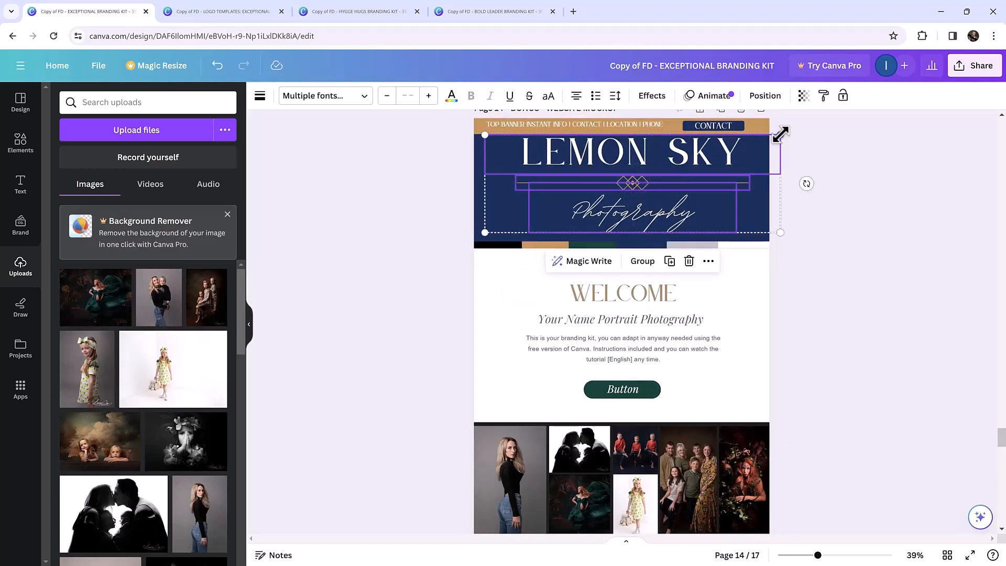
{"action": "left_click_drag", "start_coordinate": [780, 134], "coordinate": [675, 157]}
{"action": "left_click_drag", "start_coordinate": [597, 195], "coordinate": [643, 192]}
{"action": "left_click", "coordinate": [783, 225]}
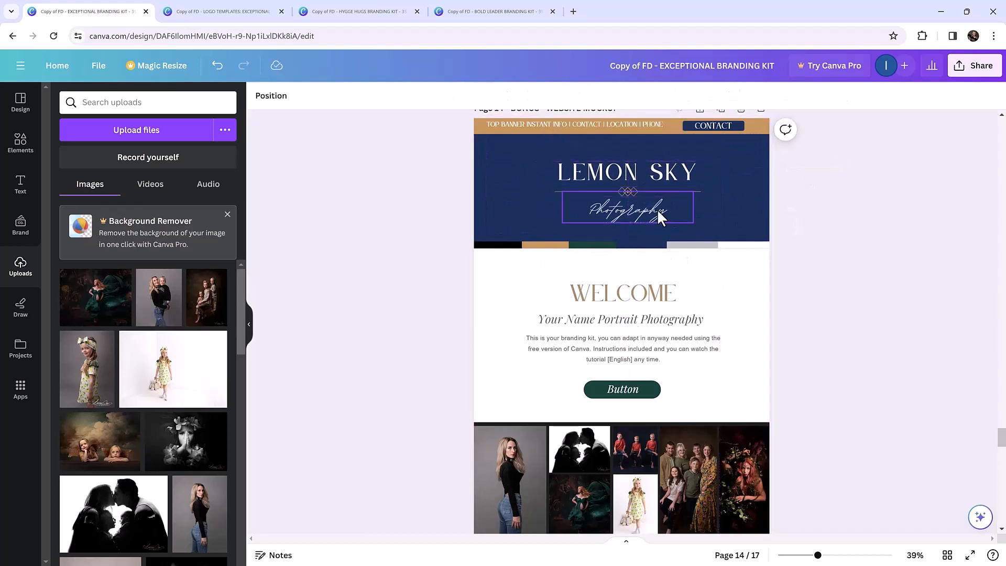
{"action": "left_click", "coordinate": [639, 190]}
{"action": "left_click_drag", "start_coordinate": [645, 187], "coordinate": [639, 187]}
{"action": "left_click", "coordinate": [849, 269]}
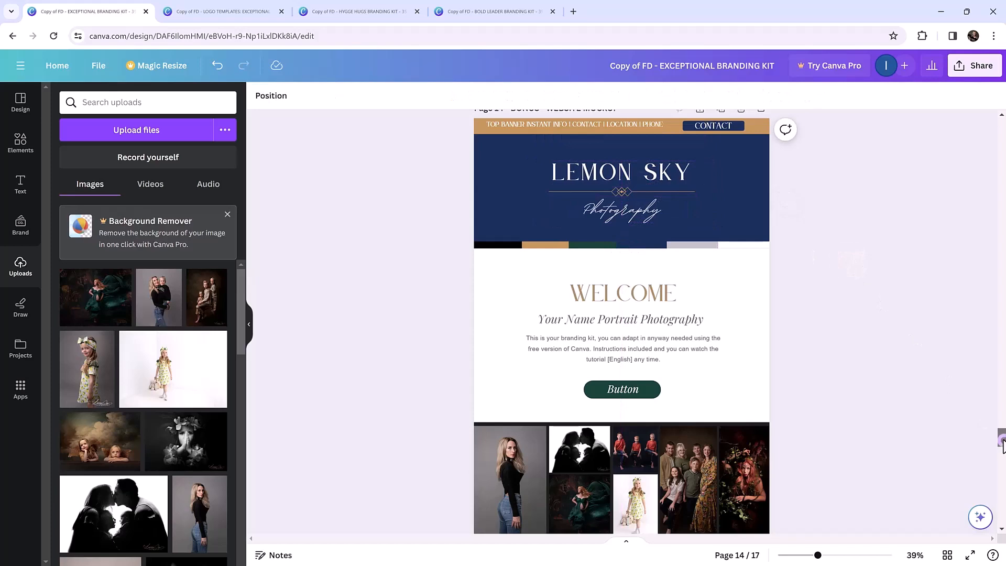
Replace the logo above the round logo on page 9 with a scaled-down copy of the divider logo.
{"action": "left_click_drag", "start_coordinate": [1002, 443], "coordinate": [1001, 335]}
{"action": "left_click", "coordinate": [566, 367]}
{"action": "key", "text": "Delete"}
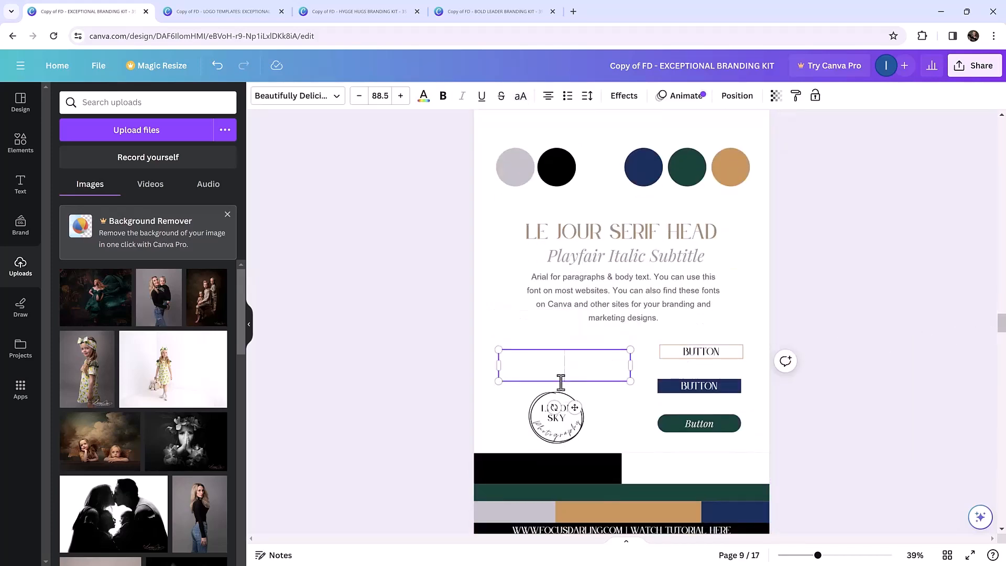
{"action": "left_click", "coordinate": [556, 417]}
{"action": "left_click", "coordinate": [482, 384]}
{"action": "key", "text": "ctrl+a"}
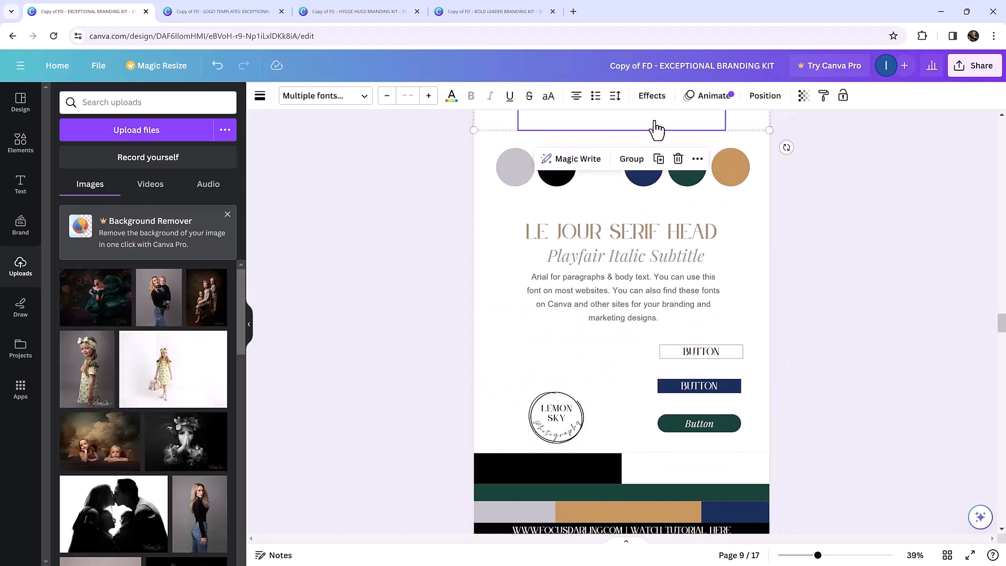
{"action": "left_click_drag", "start_coordinate": [655, 123], "coordinate": [661, 377]}
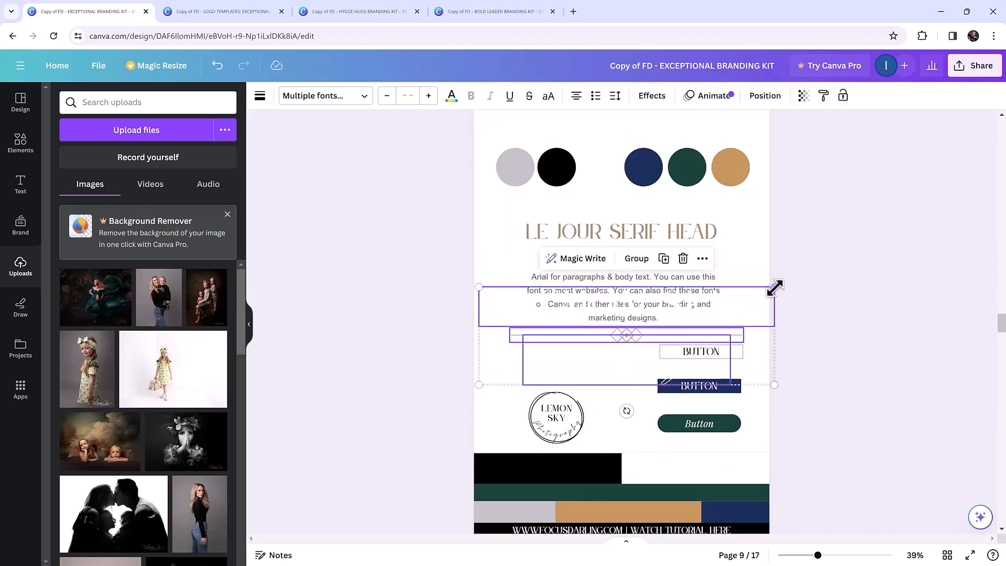
{"action": "left_click_drag", "start_coordinate": [775, 287], "coordinate": [573, 361]}
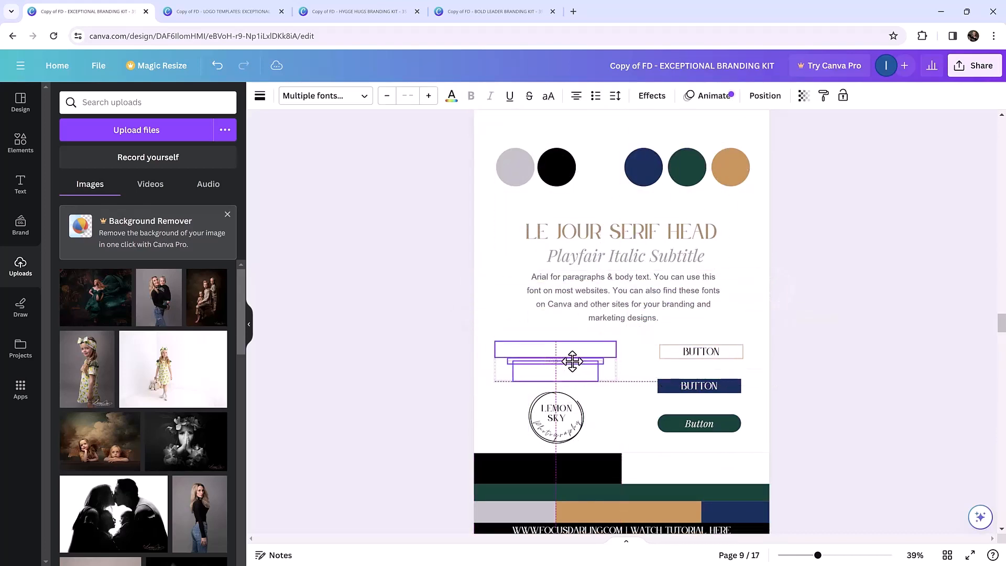
Recolour the LEMON SKY and Photography text of the page 9 divider logo black.
{"action": "left_click", "coordinate": [542, 345]}
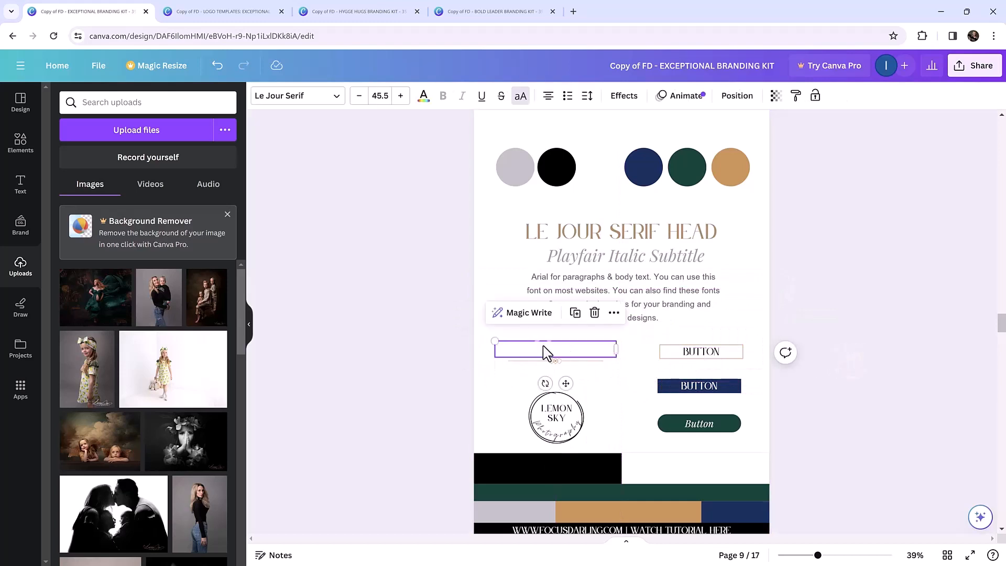
{"action": "left_click", "coordinate": [423, 95]}
{"action": "left_click", "coordinate": [92, 164]}
{"action": "left_click", "coordinate": [506, 361]}
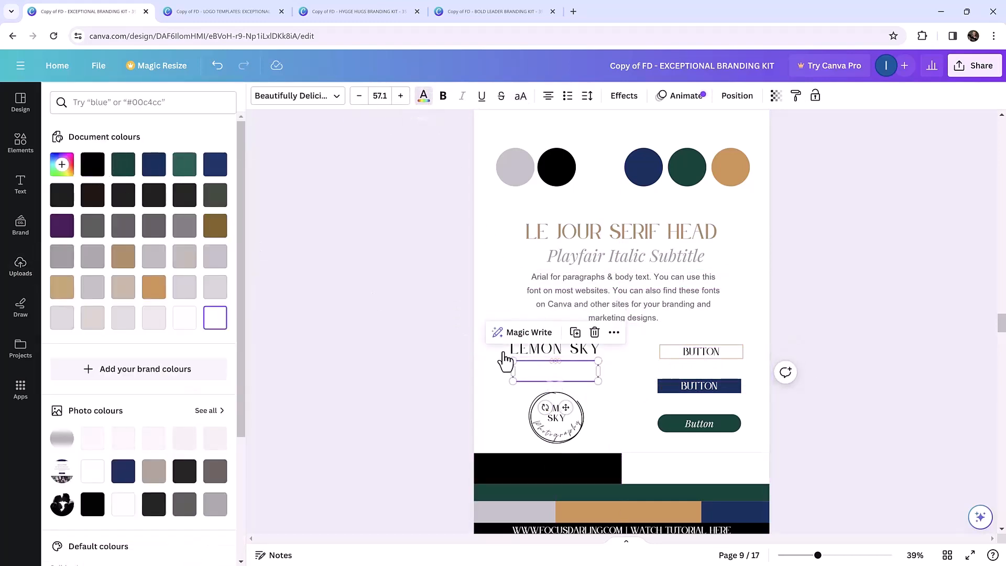
{"action": "left_click", "coordinate": [92, 164]}
{"action": "left_click", "coordinate": [382, 227]}
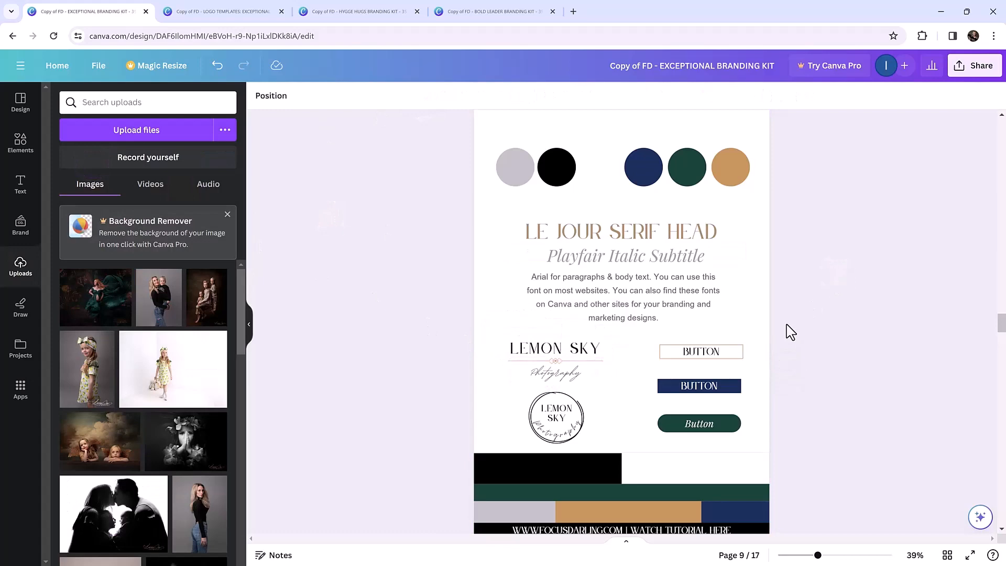
Select the gold ring on the bonus elements page, create a new 500 × 500 px design and delete the pasted divider from it.
{"action": "scroll", "coordinate": [790, 331], "scroll_direction": "down", "scroll_amount": 20}
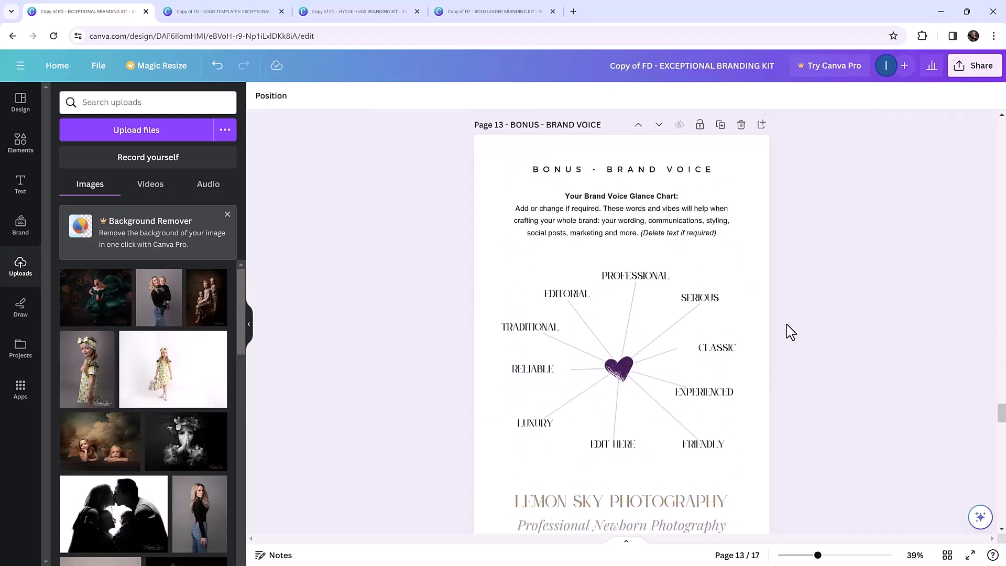
{"action": "scroll", "coordinate": [790, 331], "scroll_direction": "down", "scroll_amount": 12}
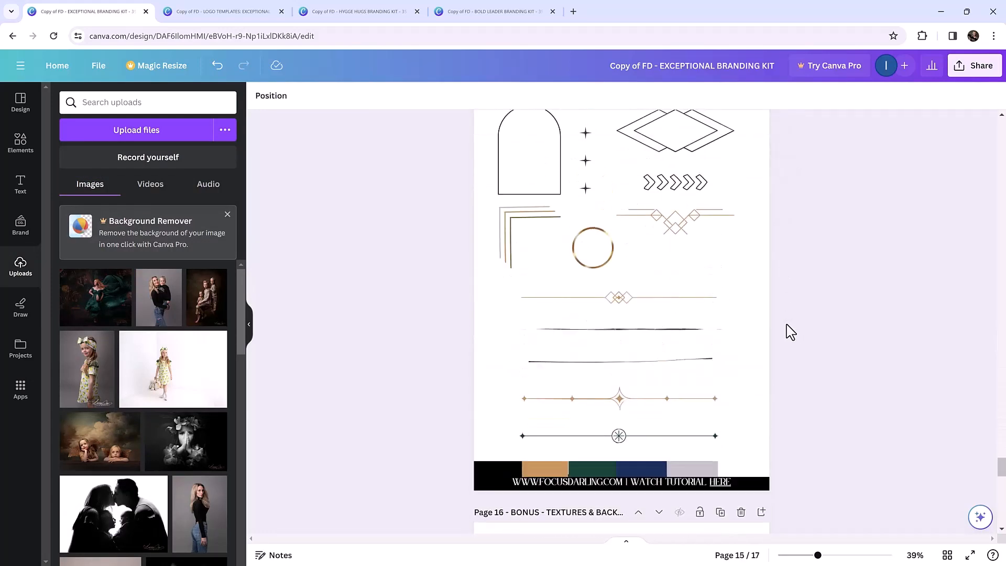
{"action": "scroll", "coordinate": [790, 331], "scroll_direction": "up", "scroll_amount": 1}
{"action": "left_click", "coordinate": [596, 263]}
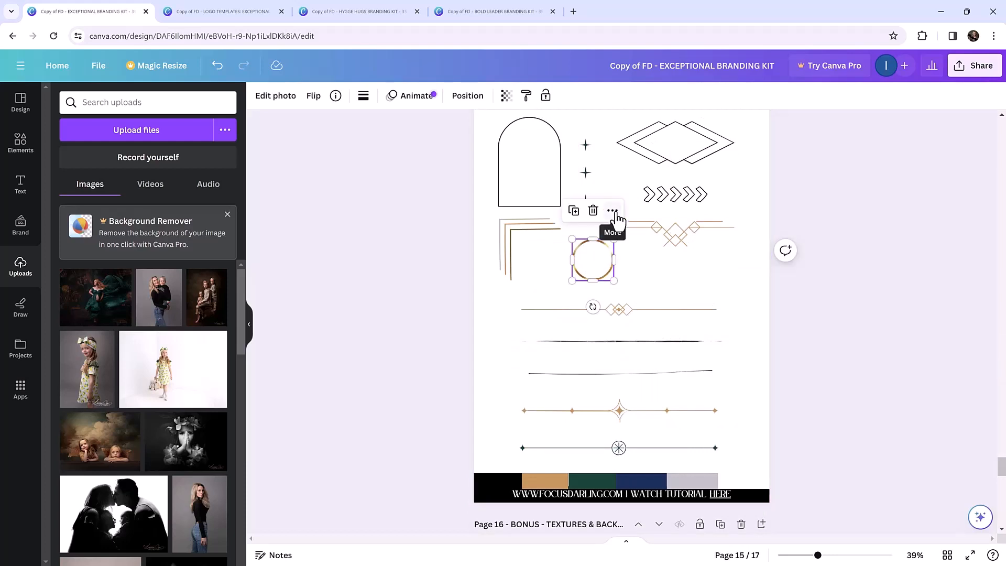
{"action": "left_click", "coordinate": [97, 67]}
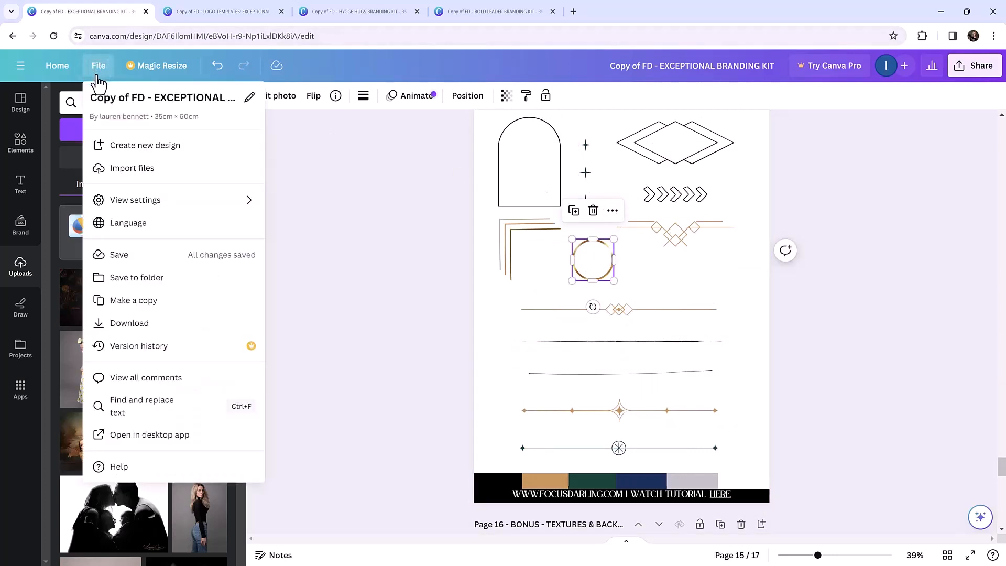
{"action": "left_click", "coordinate": [125, 150]}
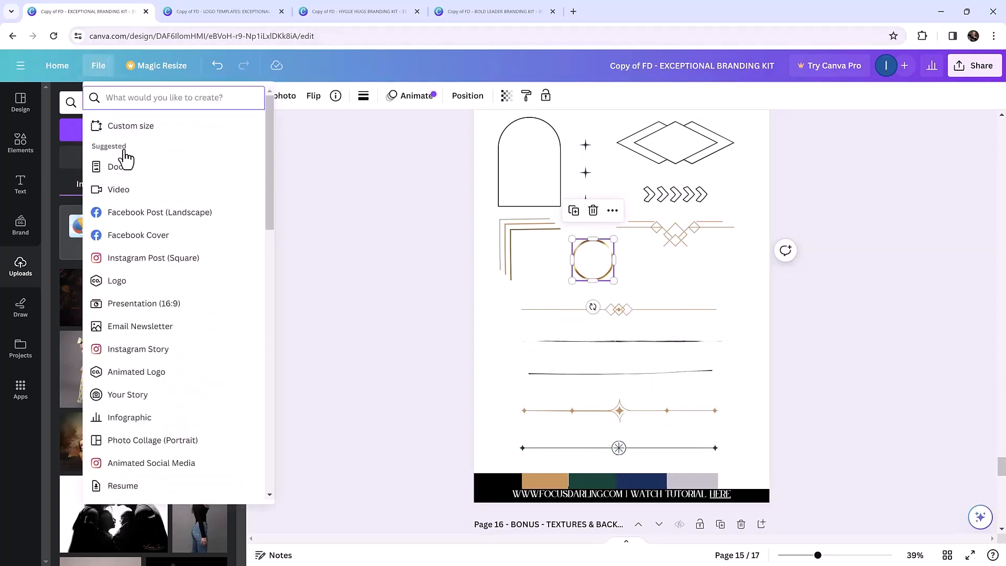
{"action": "left_click", "coordinate": [123, 129]}
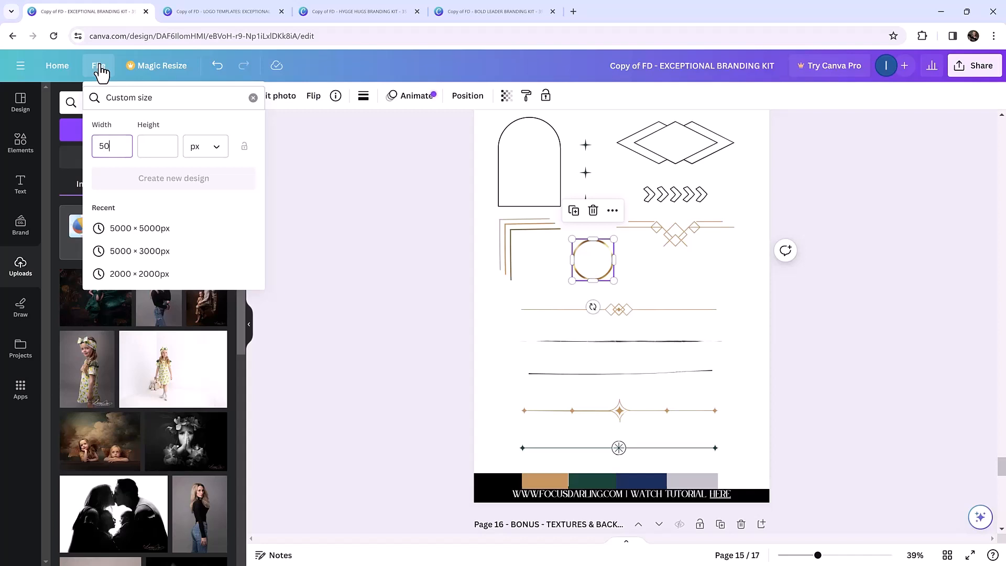
{"action": "key", "text": "Tab"}
{"action": "type", "text": "500"}
{"action": "key", "text": "Return"}
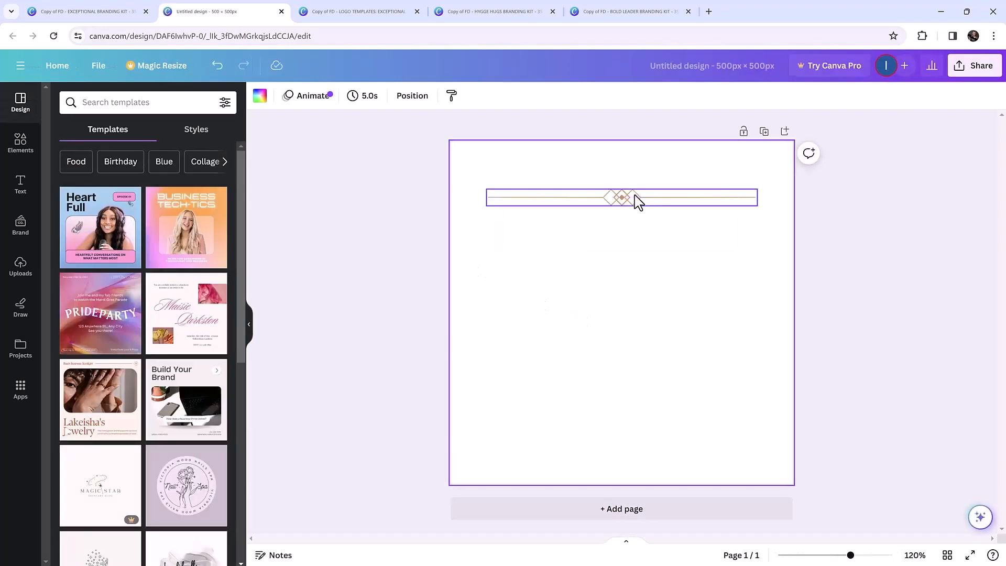
{"action": "left_click_drag", "start_coordinate": [636, 202], "coordinate": [636, 297]}
{"action": "key", "text": "Delete"}
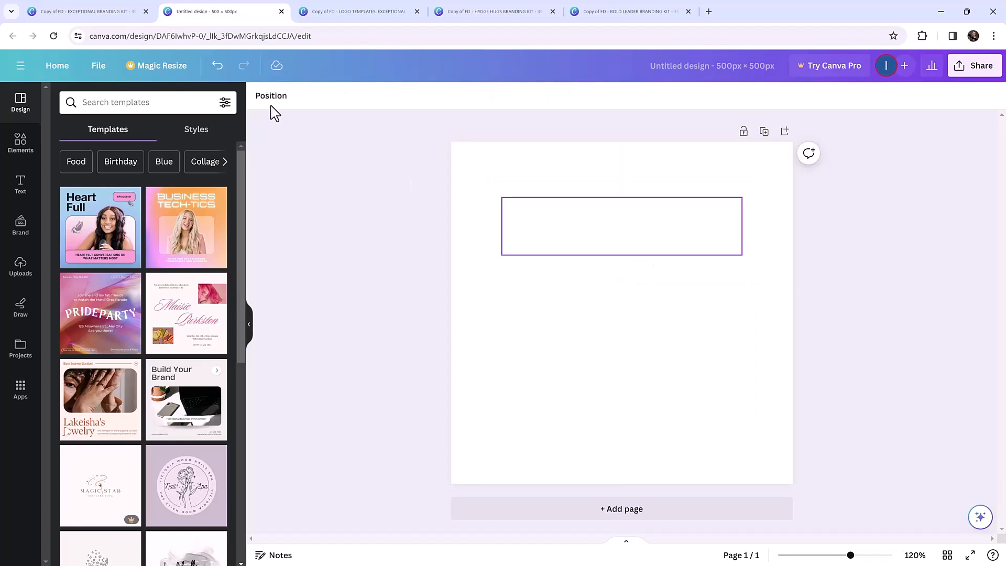
Copy the gold ring from the bonus elements page of the Exceptional Branding Kit.
{"action": "left_click", "coordinate": [69, 8]}
{"action": "left_click", "coordinate": [596, 273]}
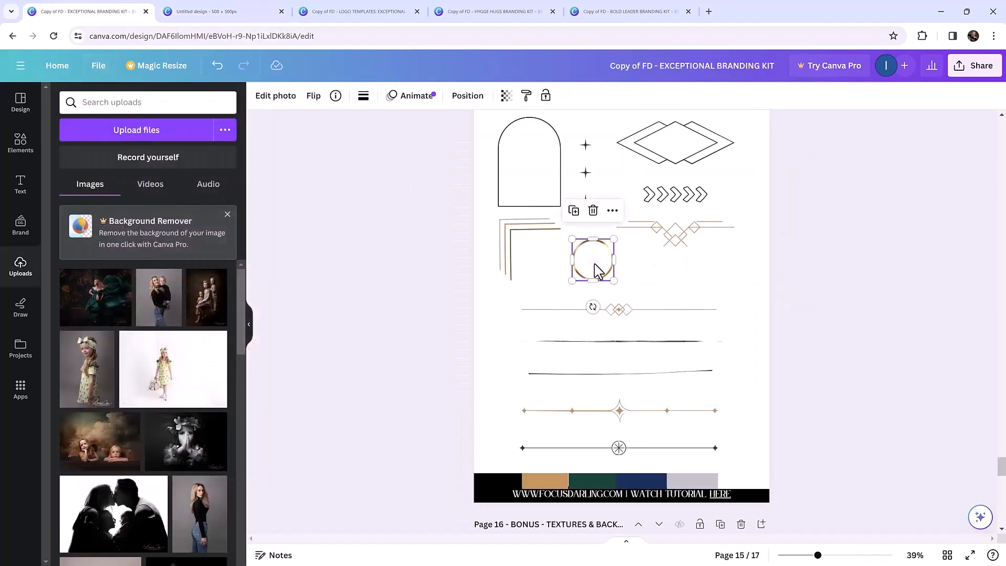
{"action": "right_click", "coordinate": [595, 272]}
{"action": "left_click", "coordinate": [633, 246]}
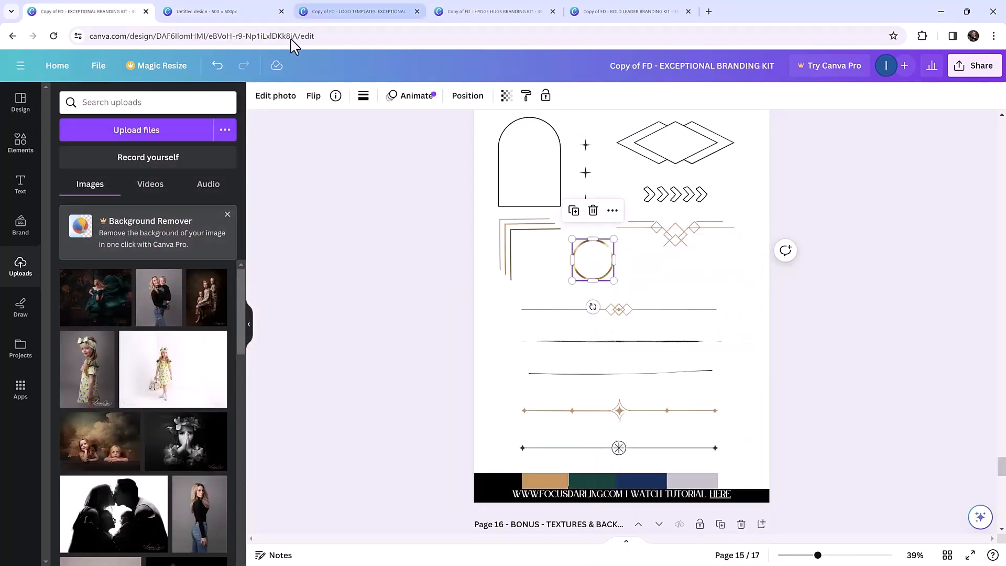
Remove the leftover empty text box from the untitled 500 × 500 px design.
{"action": "left_click", "coordinate": [238, 12]}
{"action": "right_click", "coordinate": [518, 230]}
{"action": "left_click", "coordinate": [747, 322]}
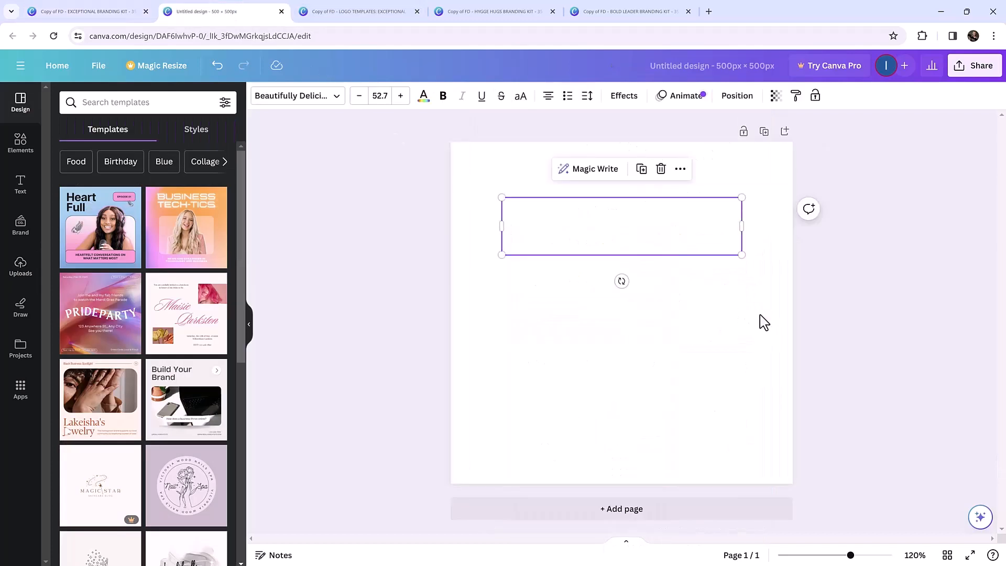
{"action": "double_click", "coordinate": [676, 238]}
{"action": "key", "text": "Delete"}
Paste the gold ring into the blank design, allowing clipboard access, and enlarge and centre it to nearly fill the page.
{"action": "left_click", "coordinate": [589, 300]}
{"action": "right_click", "coordinate": [590, 298]}
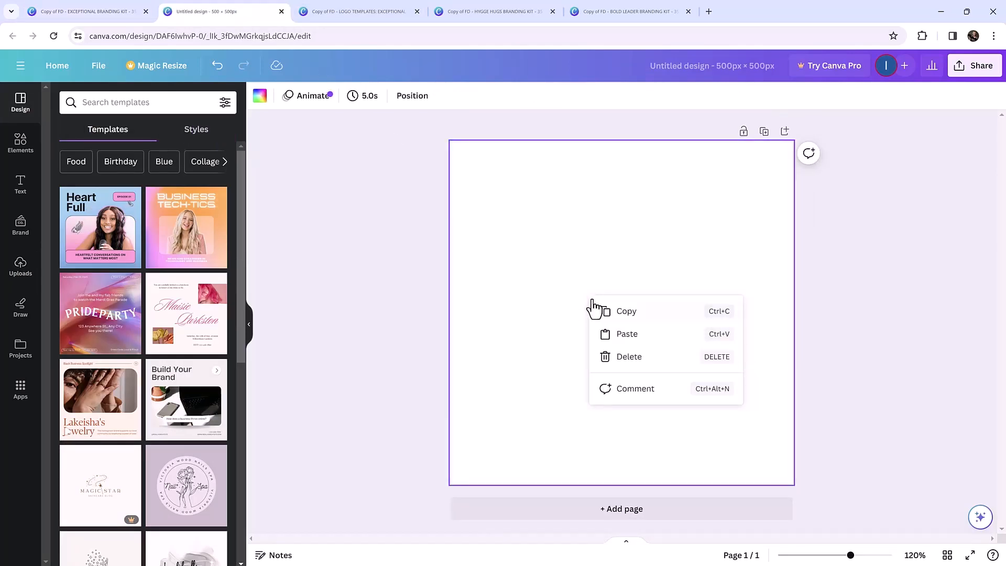
{"action": "left_click", "coordinate": [626, 336]}
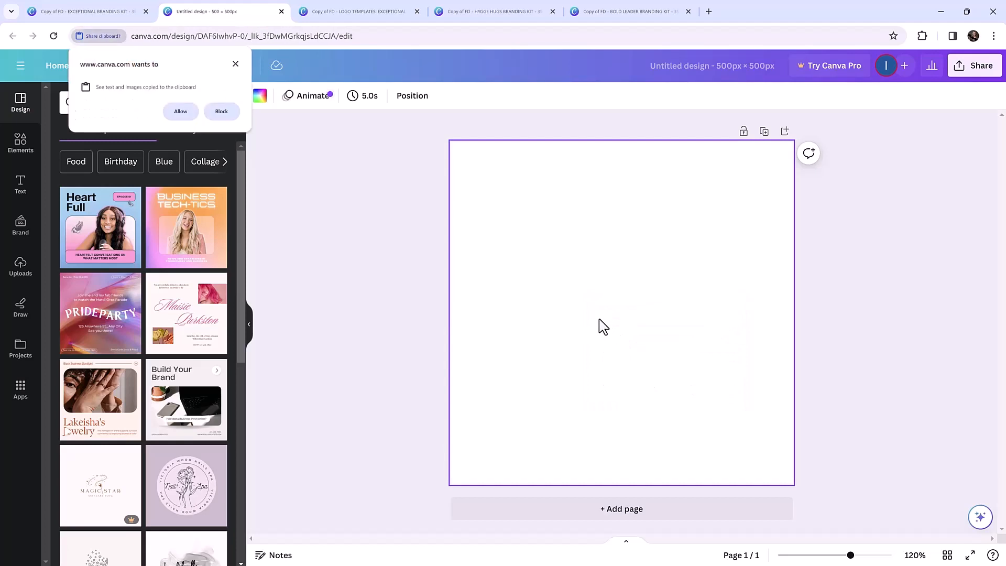
{"action": "left_click", "coordinate": [173, 111]}
{"action": "left_click_drag", "start_coordinate": [557, 241], "coordinate": [598, 286]}
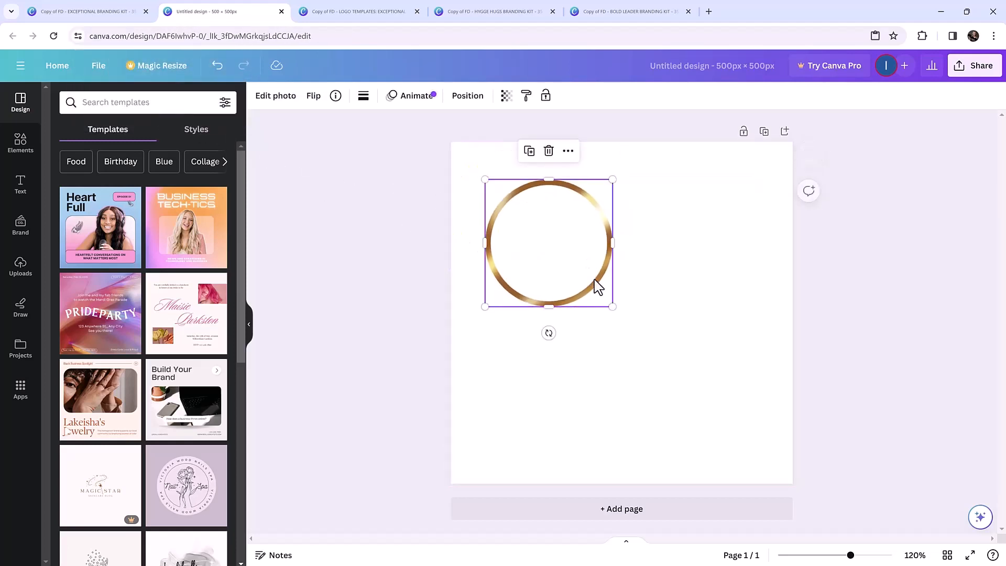
{"action": "left_click_drag", "start_coordinate": [655, 359], "coordinate": [795, 458]}
{"action": "mouse_move", "coordinate": [745, 406]}
{"action": "left_mouse_down"}
{"action": "mouse_move", "coordinate": [732, 393]}
{"action": "mouse_move", "coordinate": [748, 391]}
{"action": "left_mouse_up"}
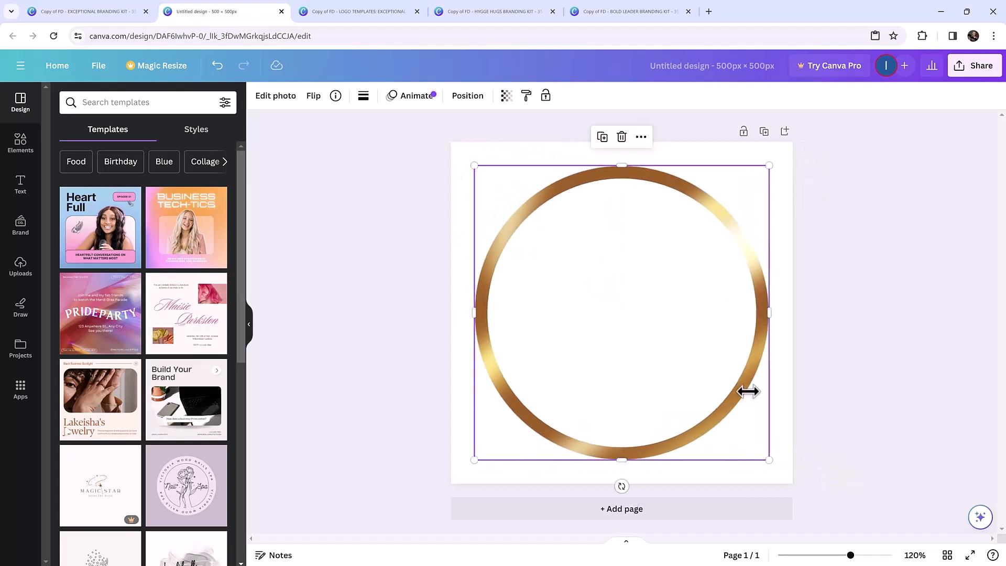
{"action": "left_click", "coordinate": [877, 387]}
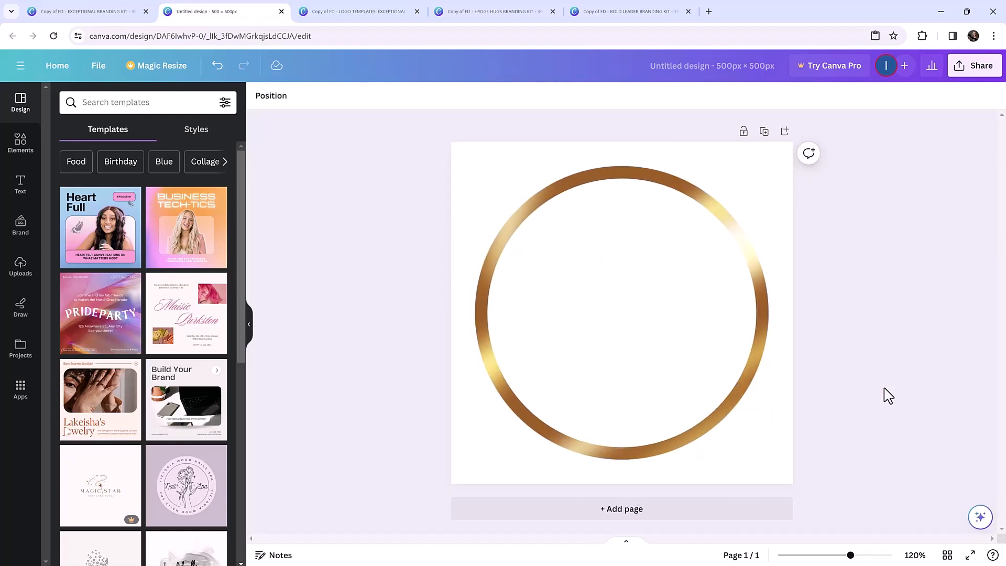
Copy the blue brushed texture from page 16 of the branding kit and paste it onto the page 14 website mockup.
{"action": "left_click", "coordinate": [81, 11]}
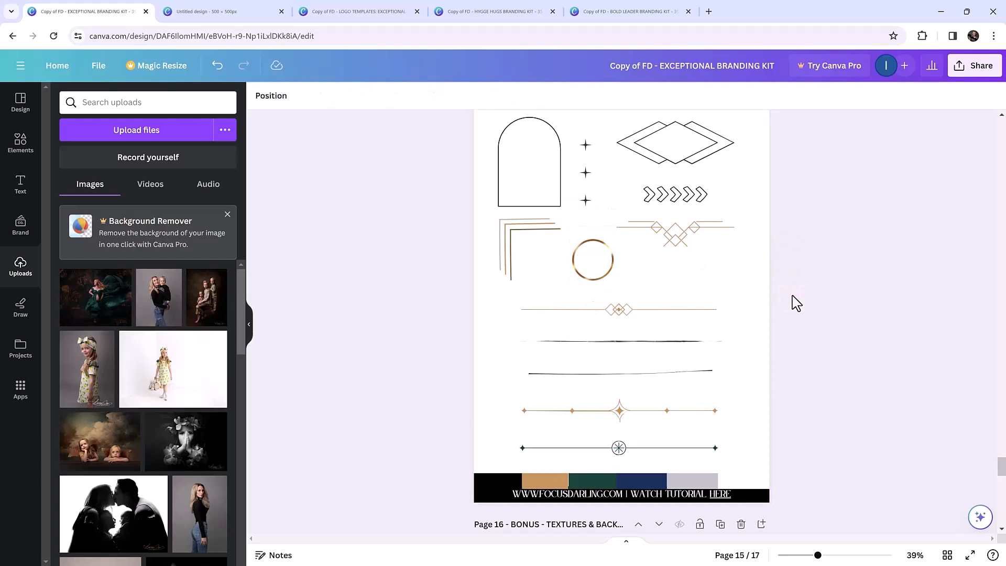
{"action": "scroll", "coordinate": [796, 303], "scroll_direction": "down", "scroll_amount": 7}
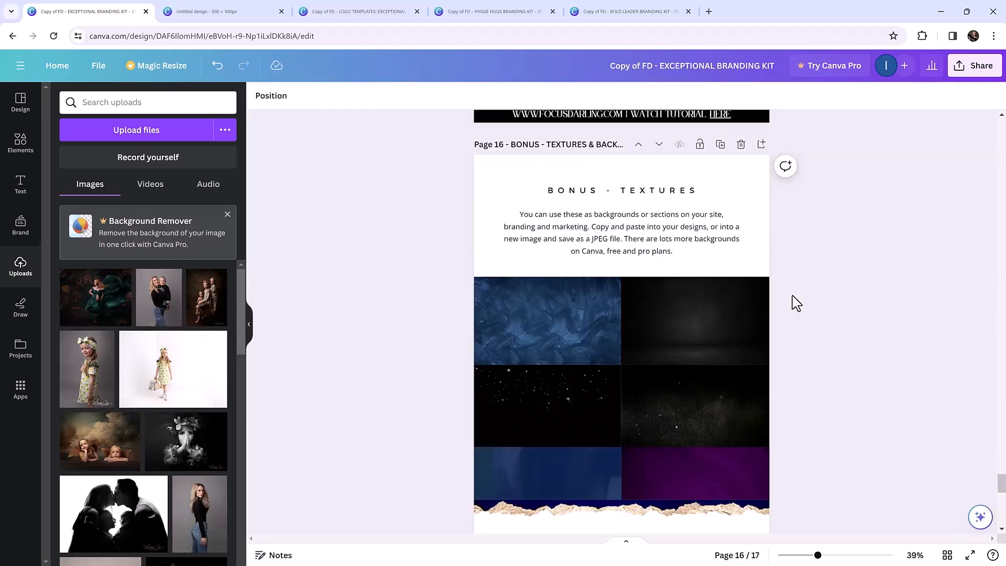
{"action": "left_click", "coordinate": [577, 318]}
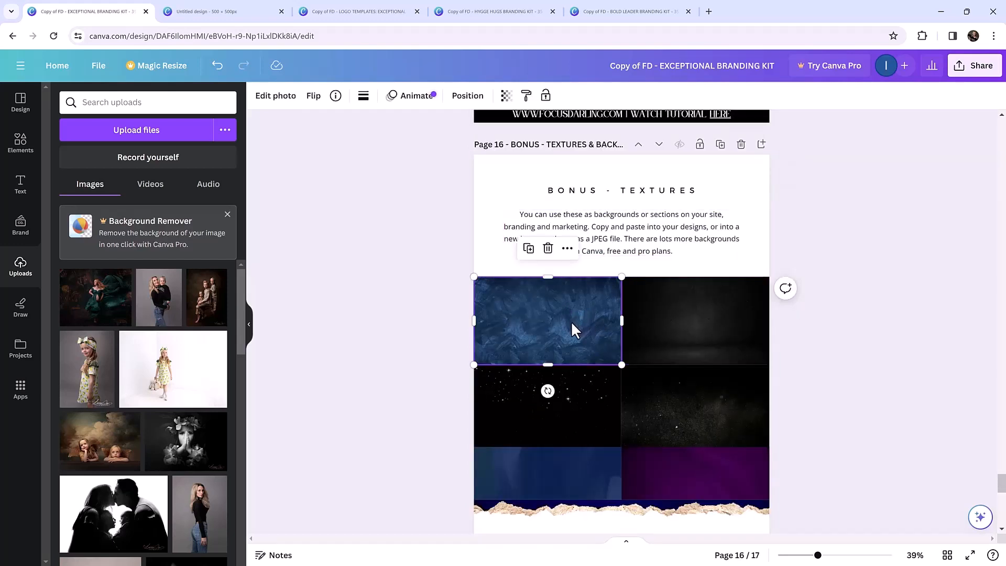
{"action": "scroll", "coordinate": [666, 321], "scroll_direction": "up", "scroll_amount": 15}
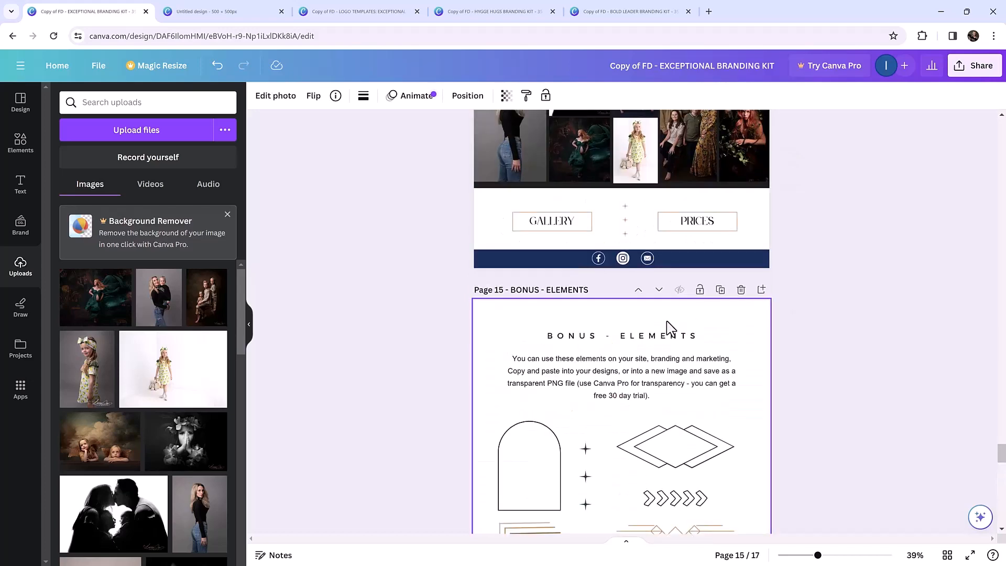
{"action": "left_click", "coordinate": [644, 220]}
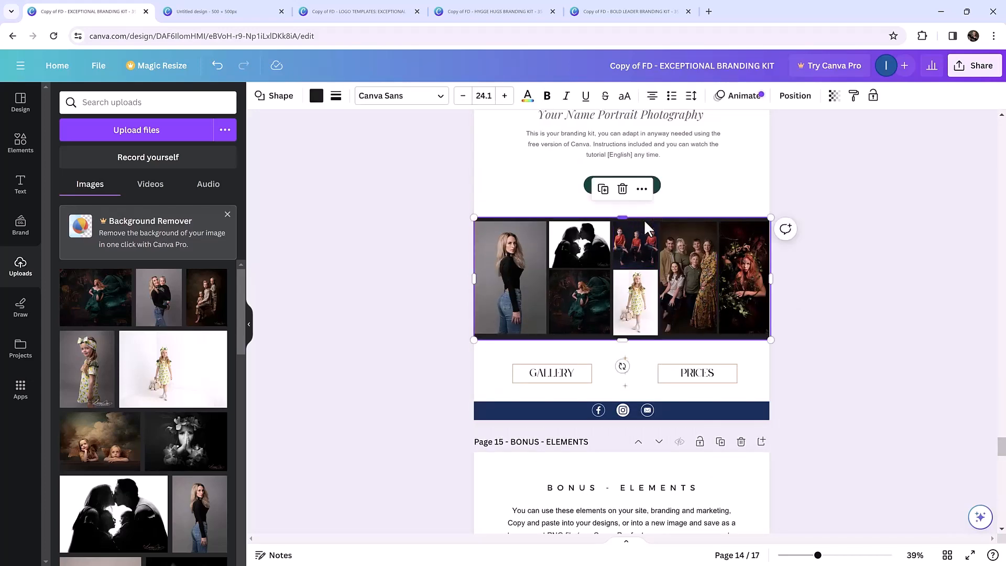
{"action": "key", "text": "ctrl+v"}
{"action": "left_click_drag", "start_coordinate": [511, 119], "coordinate": [521, 213]}
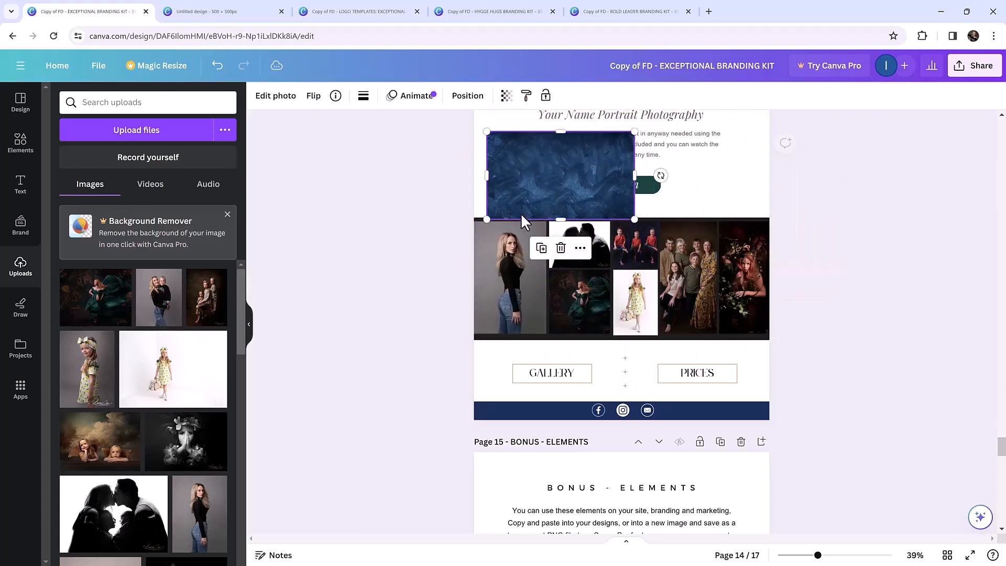
{"action": "left_click_drag", "start_coordinate": [495, 138], "coordinate": [510, 301]}
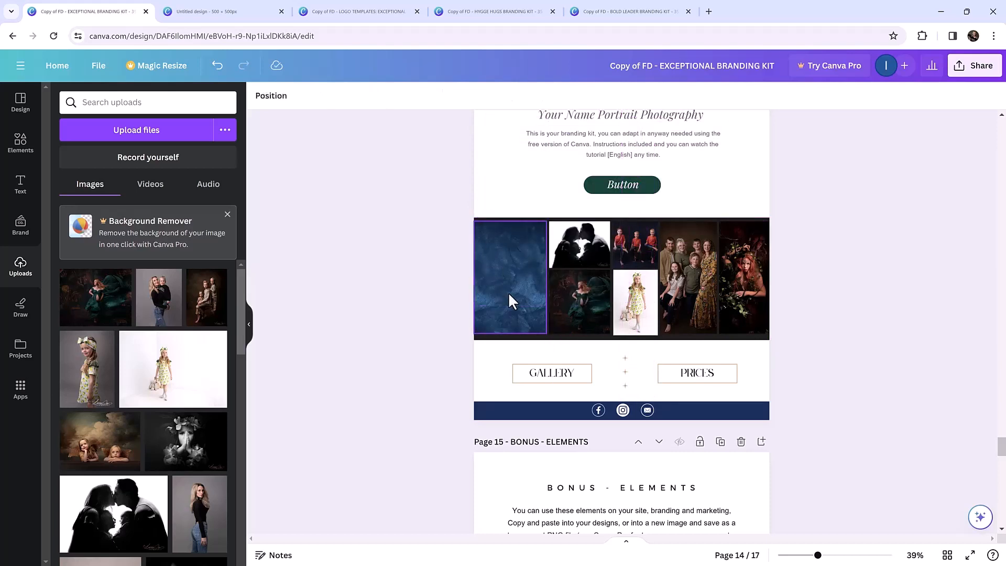
{"action": "key", "text": "ctrl+z"}
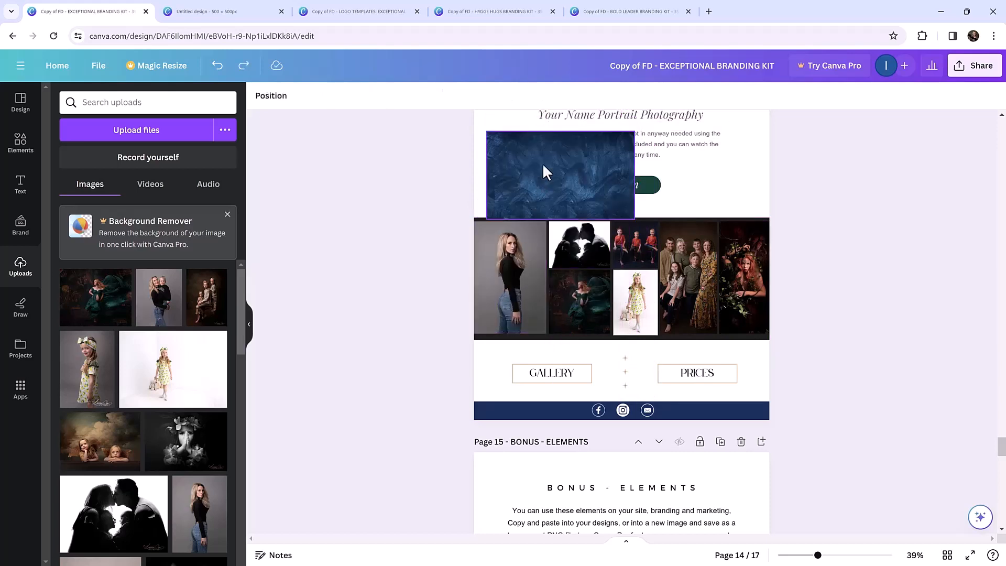
Scale the pasted blue texture to the full page width and crop its height to cover the mockup's photo gallery strip.
{"action": "left_click_drag", "start_coordinate": [543, 162], "coordinate": [532, 202]}
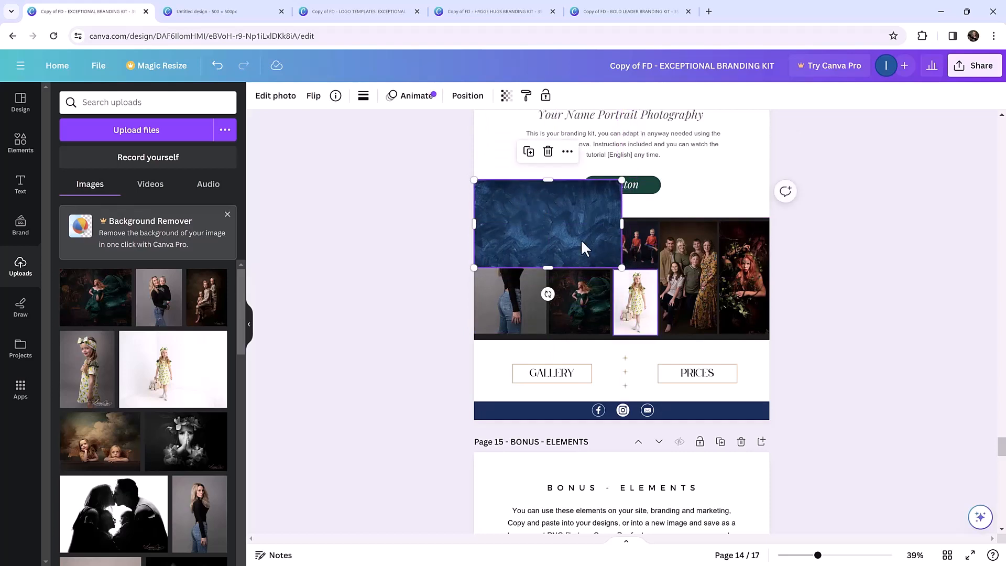
{"action": "left_click_drag", "start_coordinate": [619, 263], "coordinate": [770, 346]}
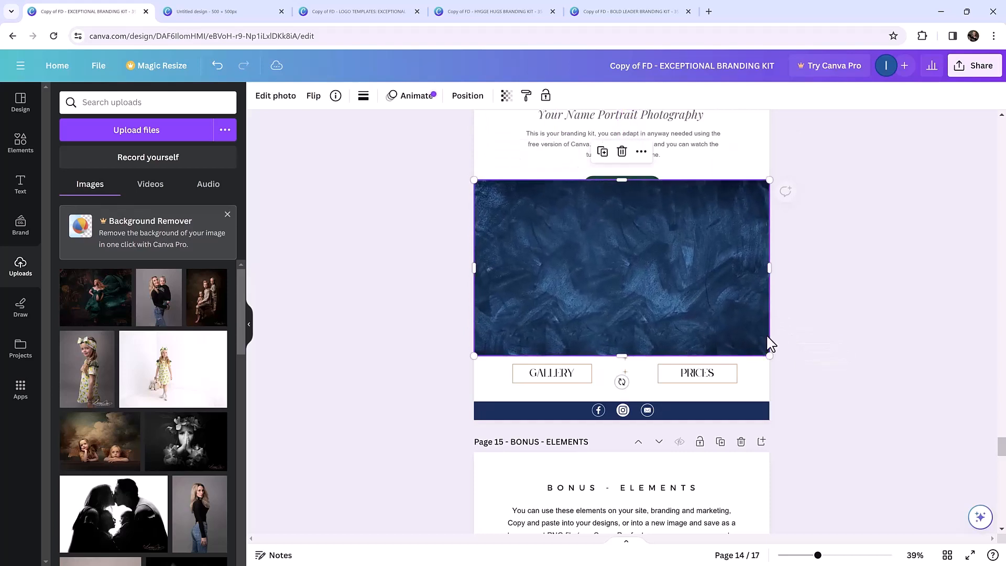
{"action": "mouse_move", "coordinate": [622, 353]}
{"action": "left_mouse_down"}
{"action": "mouse_move", "coordinate": [624, 329]}
{"action": "mouse_move", "coordinate": [626, 338]}
{"action": "left_mouse_up"}
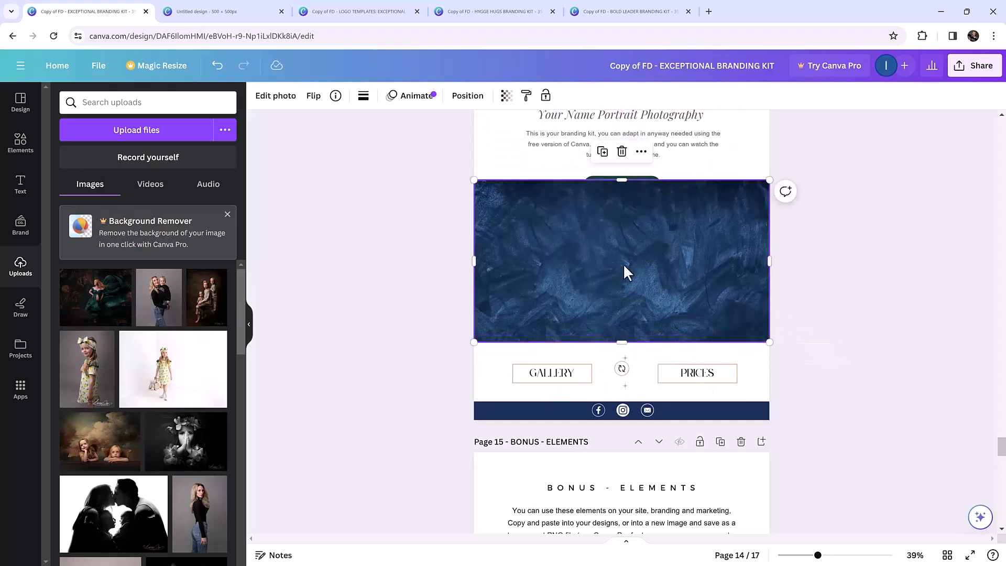
{"action": "left_click_drag", "start_coordinate": [624, 181], "coordinate": [626, 210]}
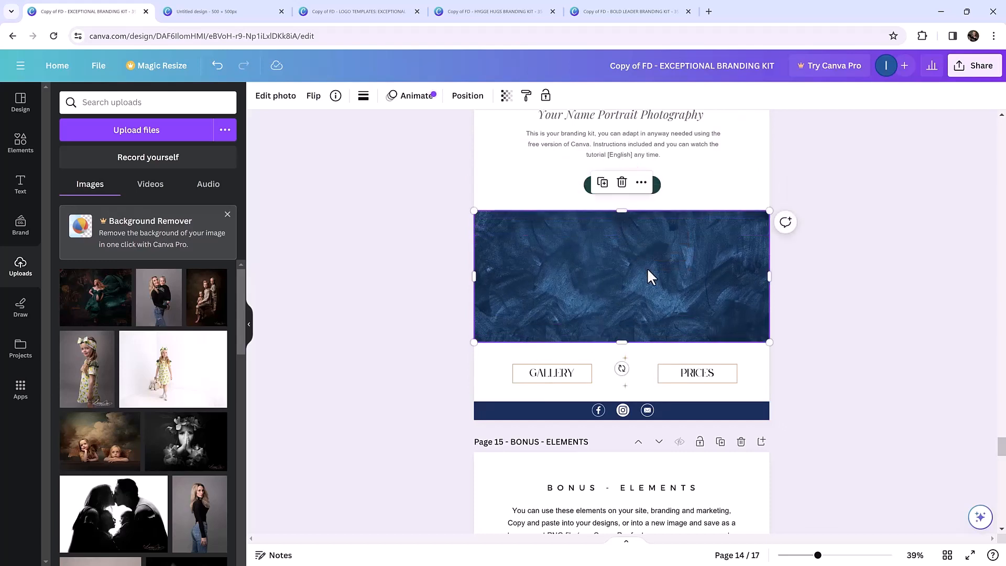
Send the blue texture backward until it sits behind all the gallery photos.
{"action": "key", "text": "ctrl+alt+["}
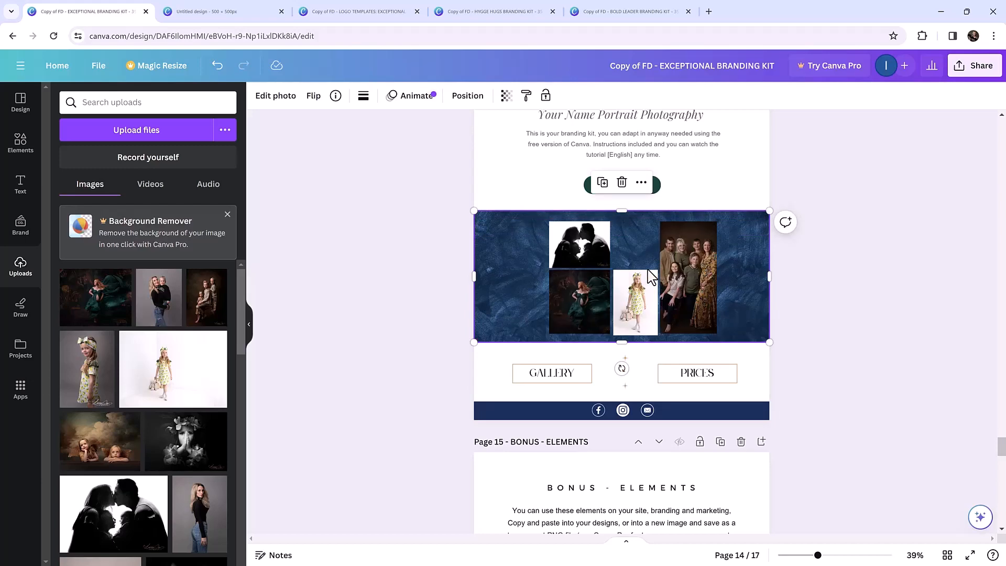
{"action": "key", "text": "ctrl+z"}
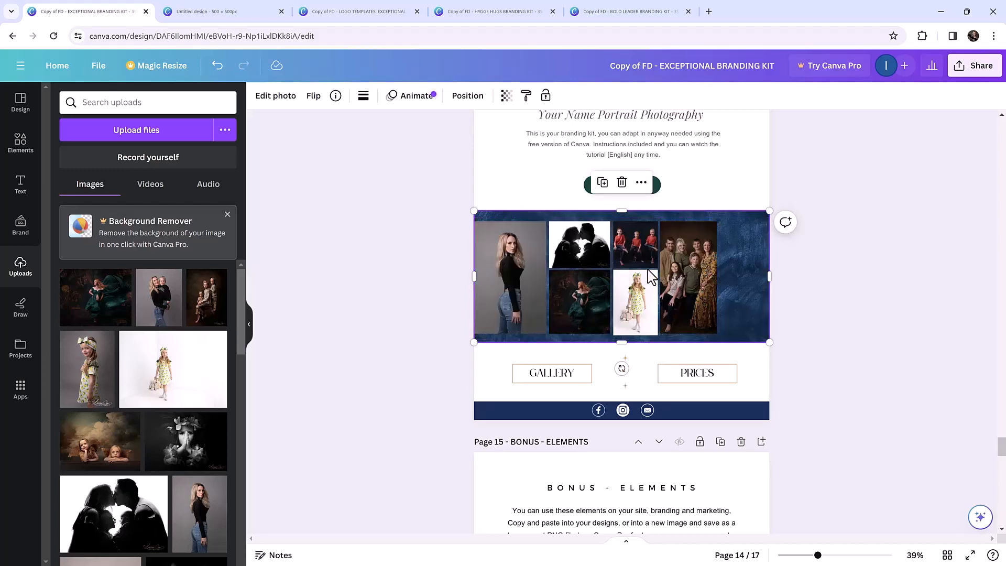
{"action": "key", "text": "ctrl+p"}
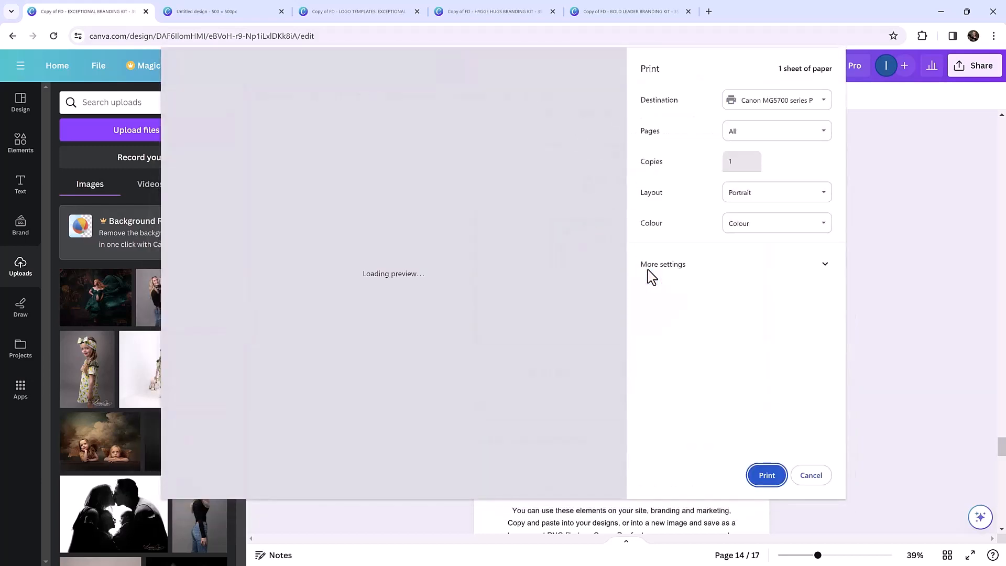
{"action": "left_click", "coordinate": [811, 476]}
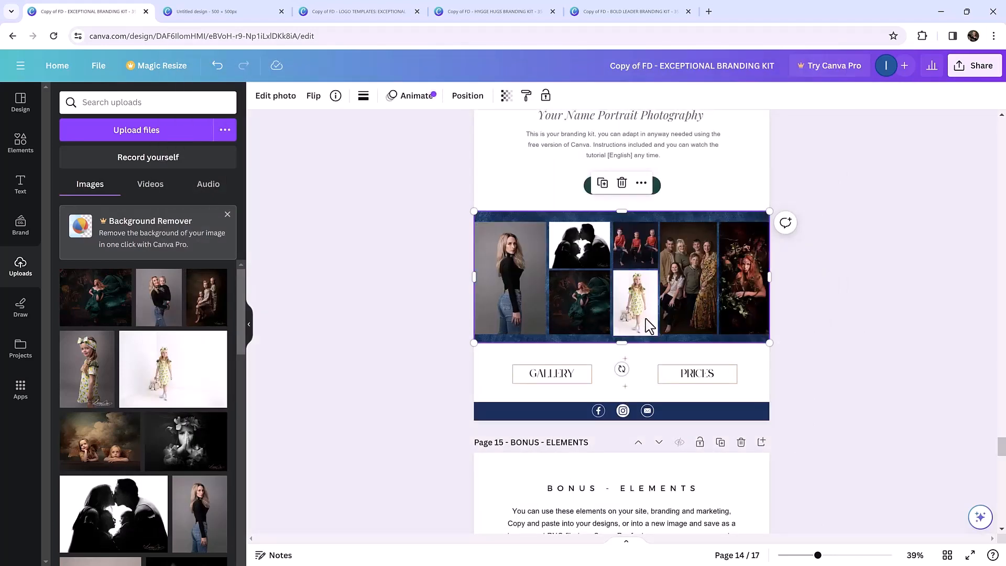
{"action": "left_click", "coordinate": [839, 357]}
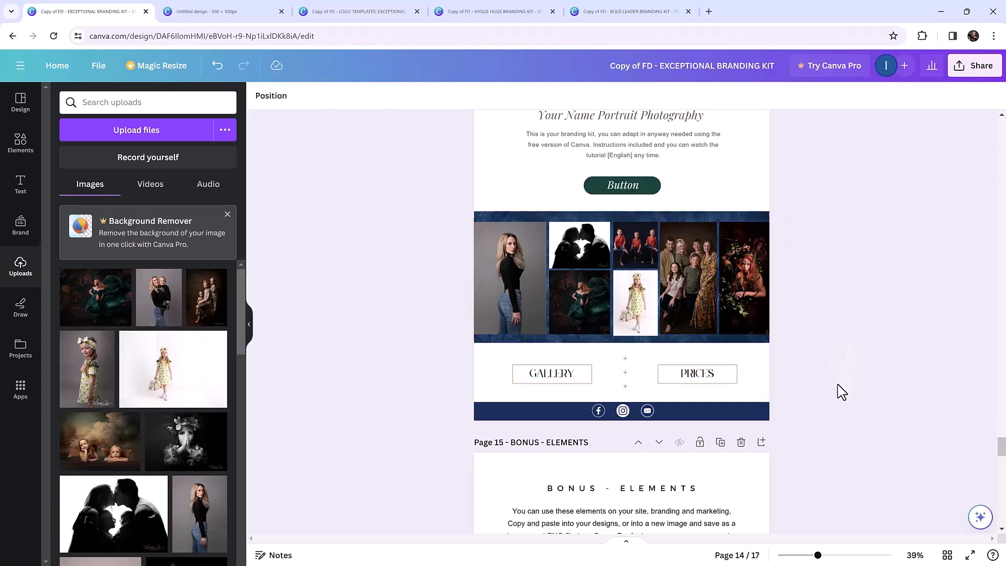
Paste a second blue texture onto the website mockup, scale it to page width and crop it over the logo banner.
{"action": "scroll", "coordinate": [842, 392], "scroll_direction": "up", "scroll_amount": 3}
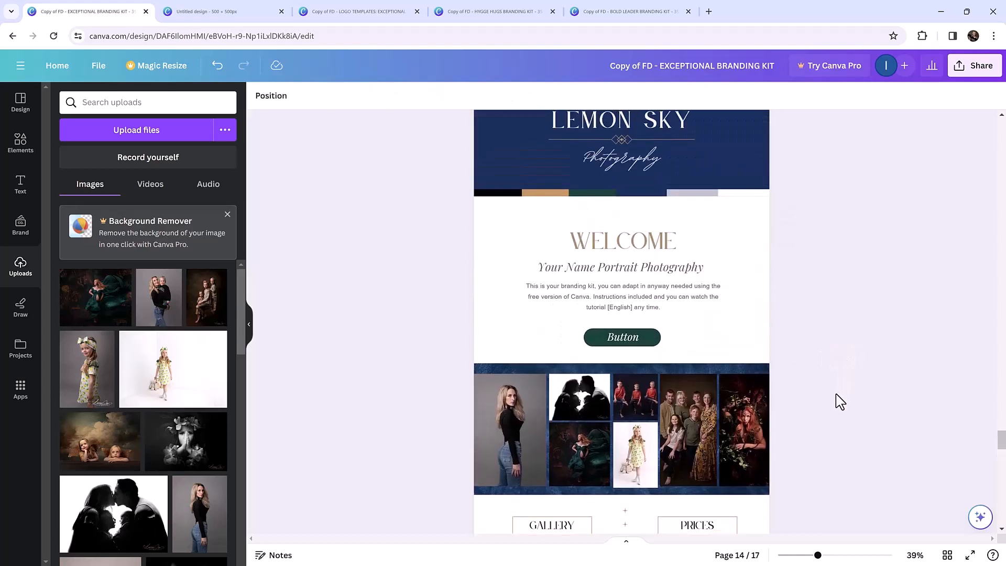
{"action": "key", "text": "ctrl+v"}
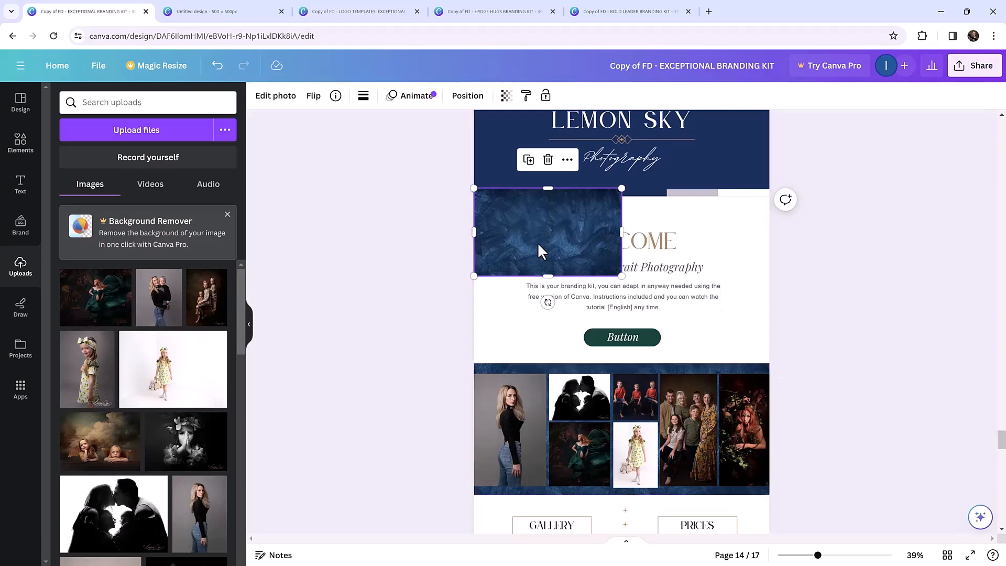
{"action": "left_click_drag", "start_coordinate": [589, 277], "coordinate": [550, 369]}
{"action": "scroll", "coordinate": [571, 358], "scroll_direction": "up", "scroll_amount": 4}
{"action": "left_click_drag", "start_coordinate": [623, 397], "coordinate": [815, 410]}
{"action": "left_click_drag", "start_coordinate": [621, 481], "coordinate": [635, 409]}
Send the banner texture backward behind the LEMON SKY Photography divider logo.
{"action": "key", "text": "ctrl+["}
{"action": "key", "text": "ctrl+["}
{"action": "key", "text": "ctrl+["}
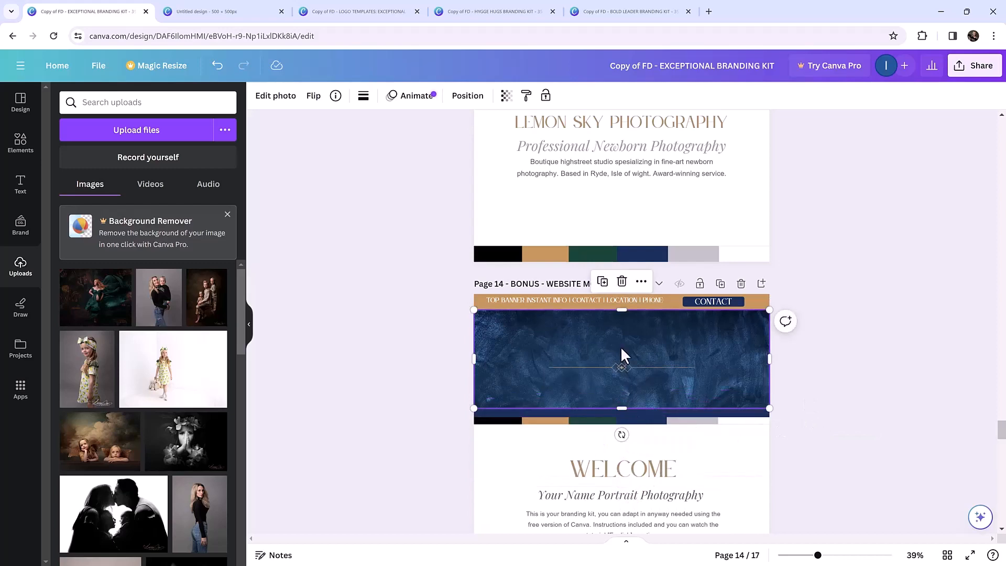
{"action": "left_click", "coordinate": [817, 346]}
Recolour the #CB9753 gold swatch in the page 2 color palette with the dark green document colour.
{"action": "scroll", "coordinate": [794, 307], "scroll_direction": "down", "scroll_amount": 3}
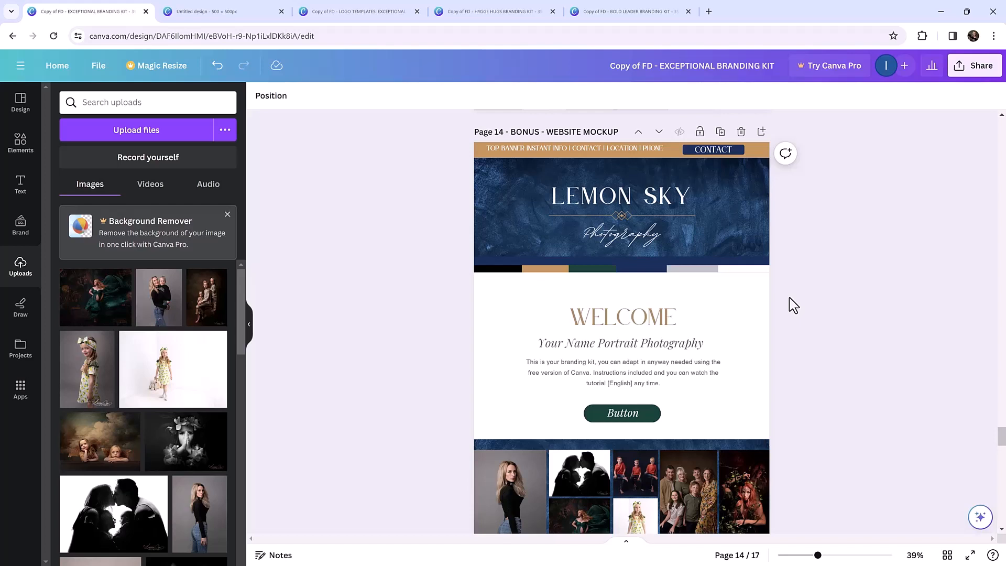
{"action": "scroll", "coordinate": [789, 336], "scroll_direction": "down", "scroll_amount": 1}
{"action": "scroll", "coordinate": [791, 350], "scroll_direction": "down", "scroll_amount": 2}
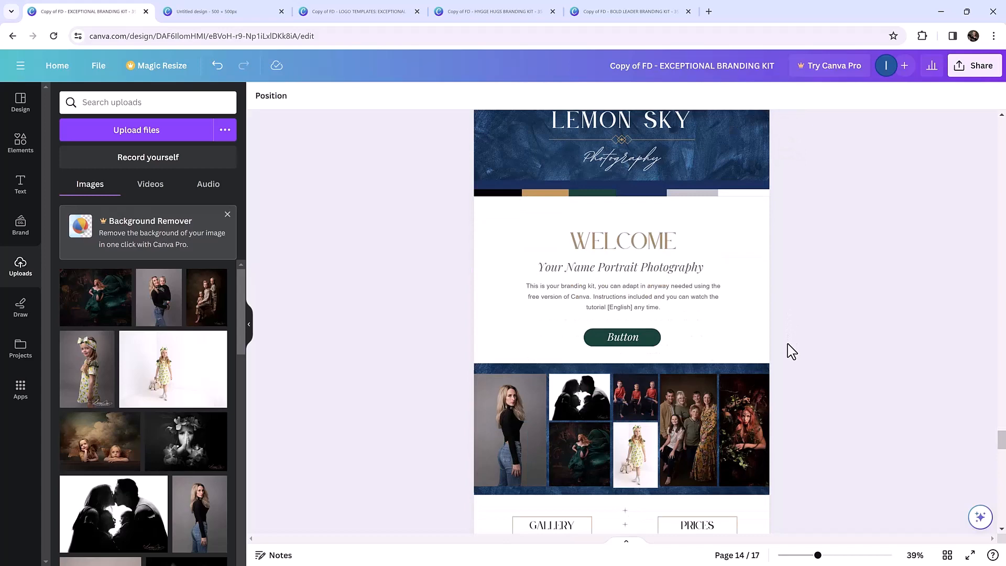
{"action": "scroll", "coordinate": [812, 338], "scroll_direction": "down", "scroll_amount": 10}
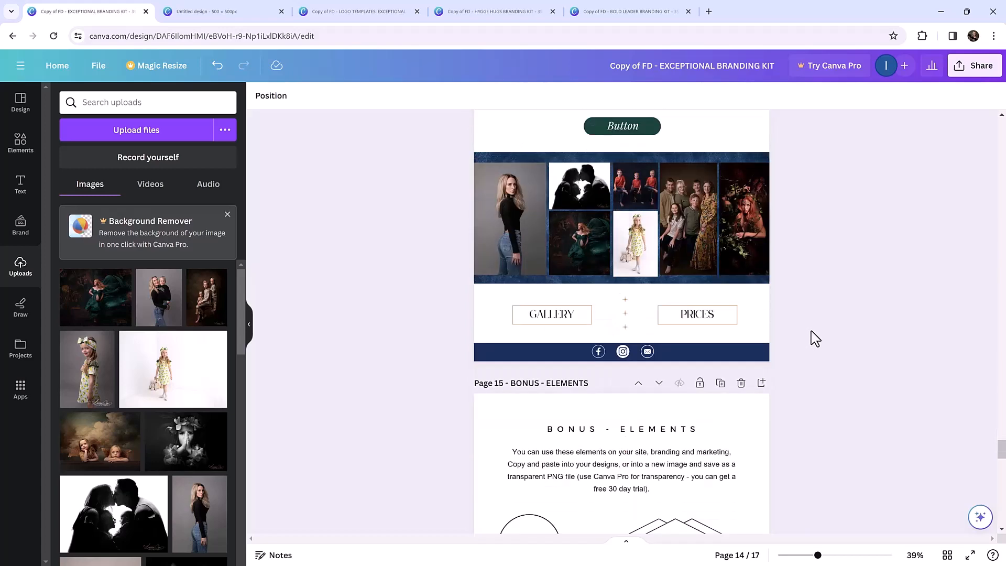
{"action": "scroll", "coordinate": [814, 338], "scroll_direction": "down", "scroll_amount": 20}
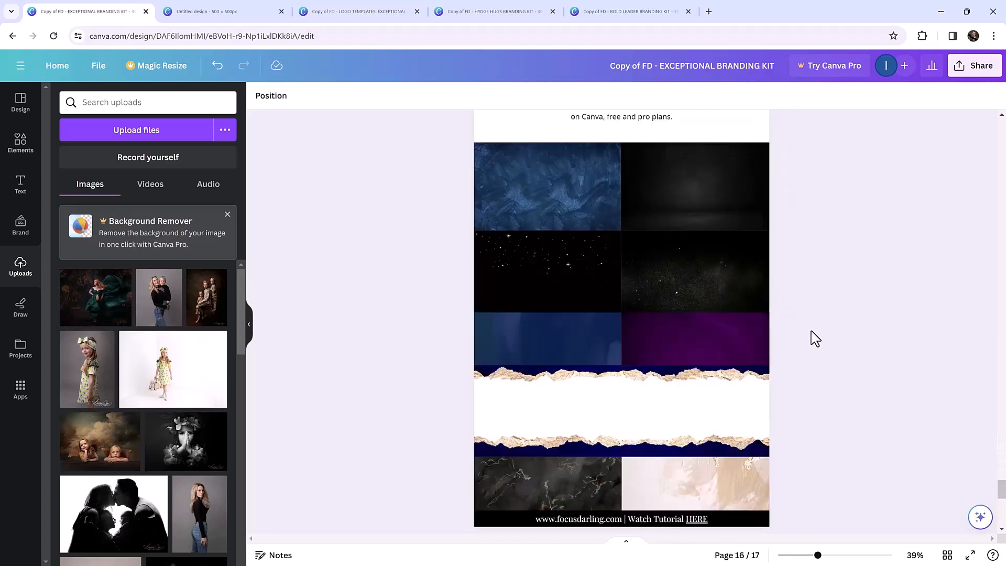
{"action": "left_click_drag", "start_coordinate": [1001, 506], "coordinate": [1002, 157]}
{"action": "left_click", "coordinate": [592, 321]}
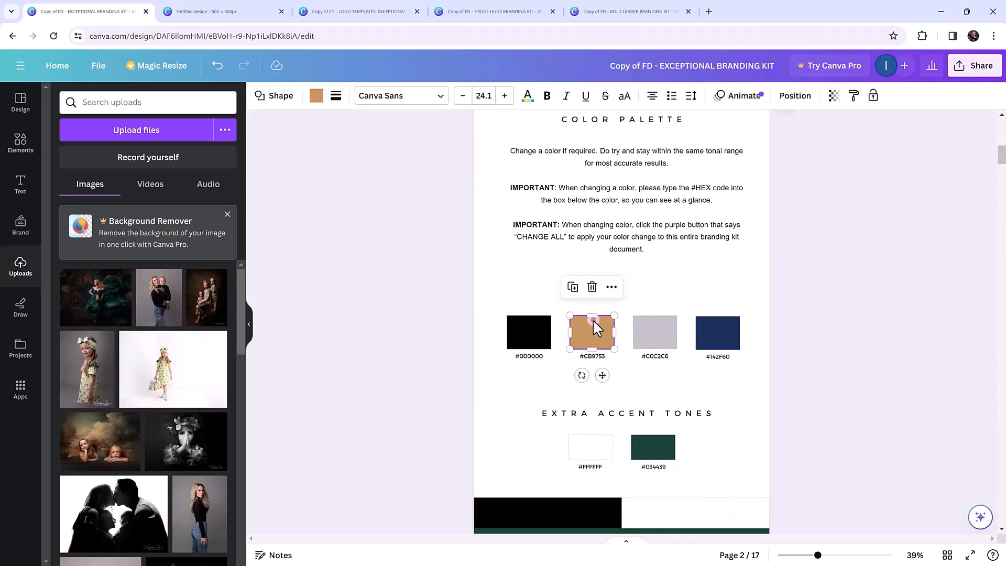
{"action": "left_click", "coordinate": [317, 97]}
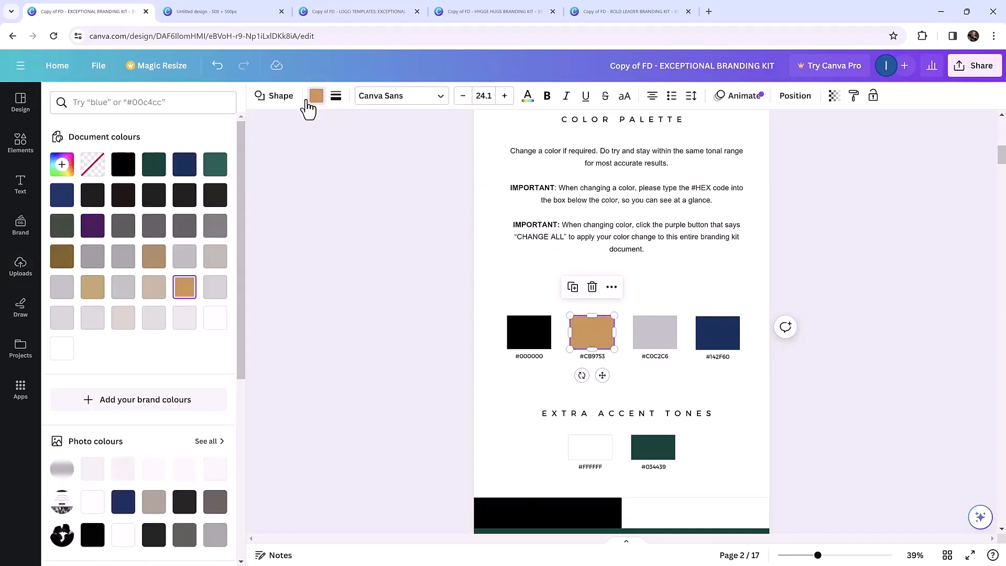
{"action": "left_click", "coordinate": [153, 164]}
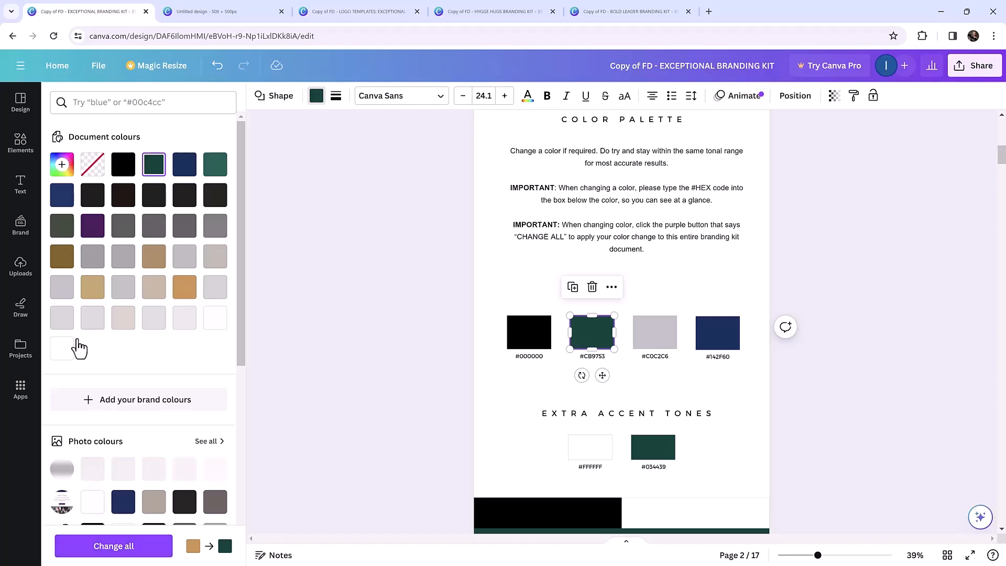
Replace the hex label under the recoloured second palette swatch with #034439, and undo both the label and colour changes.
{"action": "left_click", "coordinate": [61, 165]}
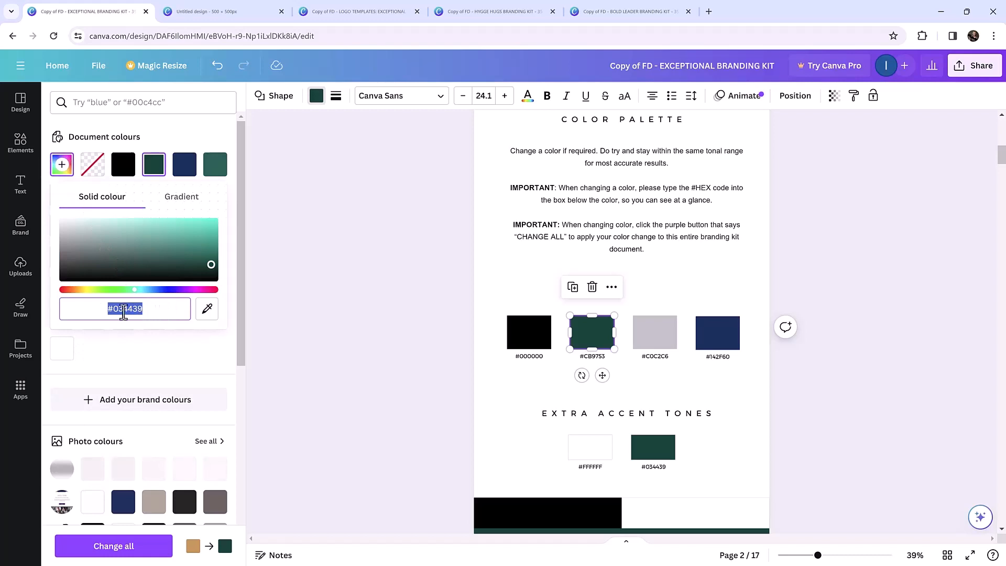
{"action": "left_click", "coordinate": [286, 346]}
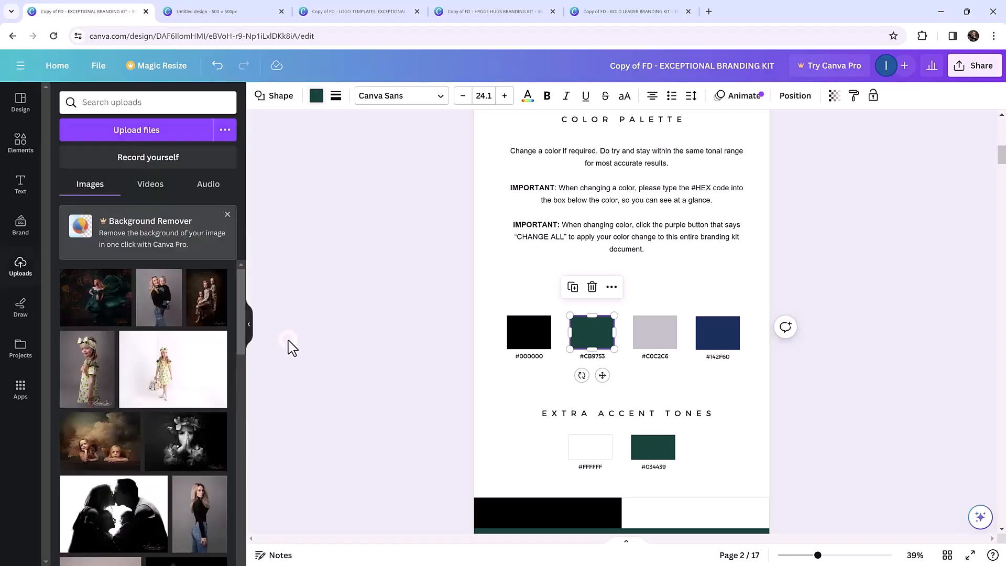
{"action": "left_click", "coordinate": [591, 355]}
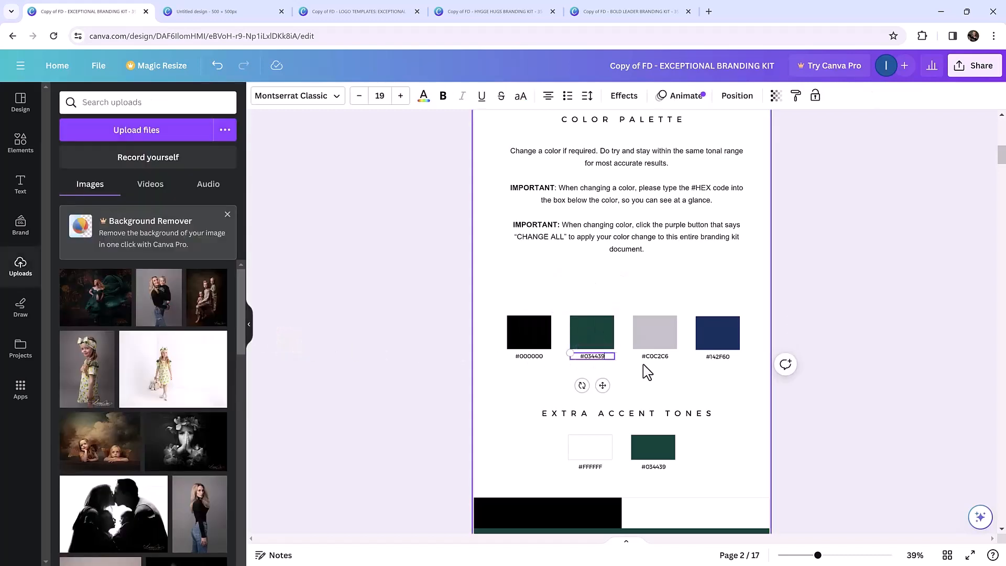
{"action": "left_click", "coordinate": [693, 390]}
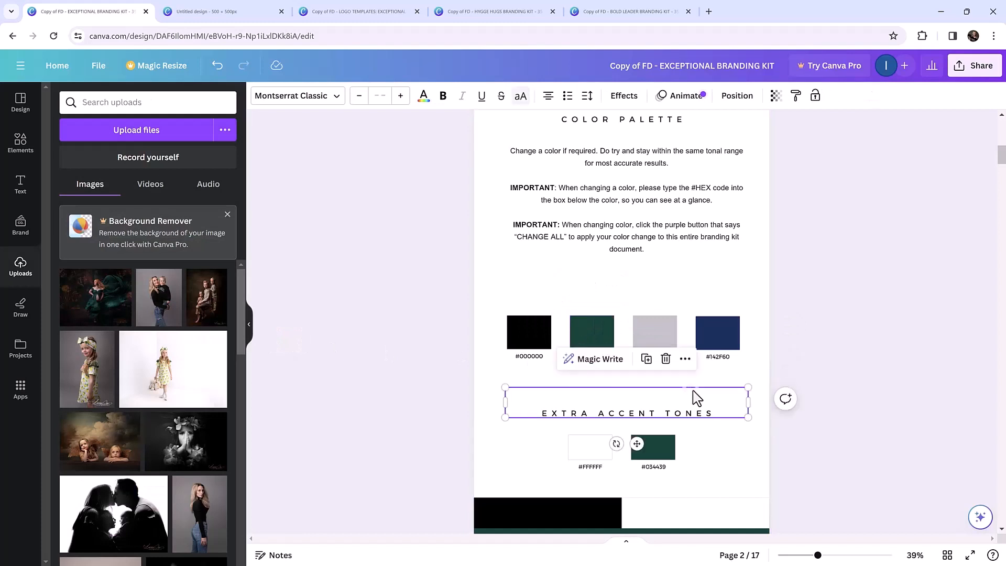
{"action": "left_click", "coordinate": [779, 427]}
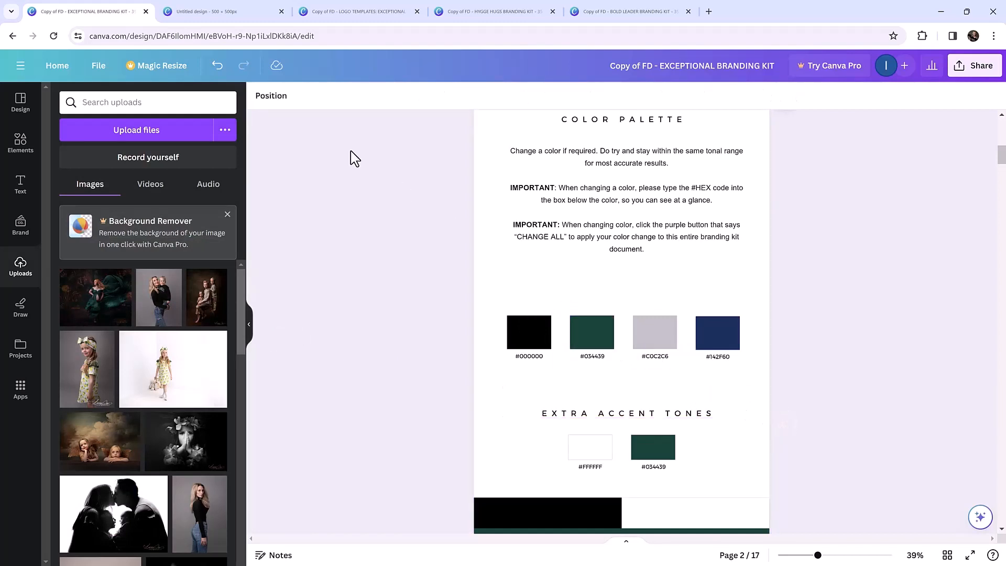
{"action": "left_click", "coordinate": [217, 65]}
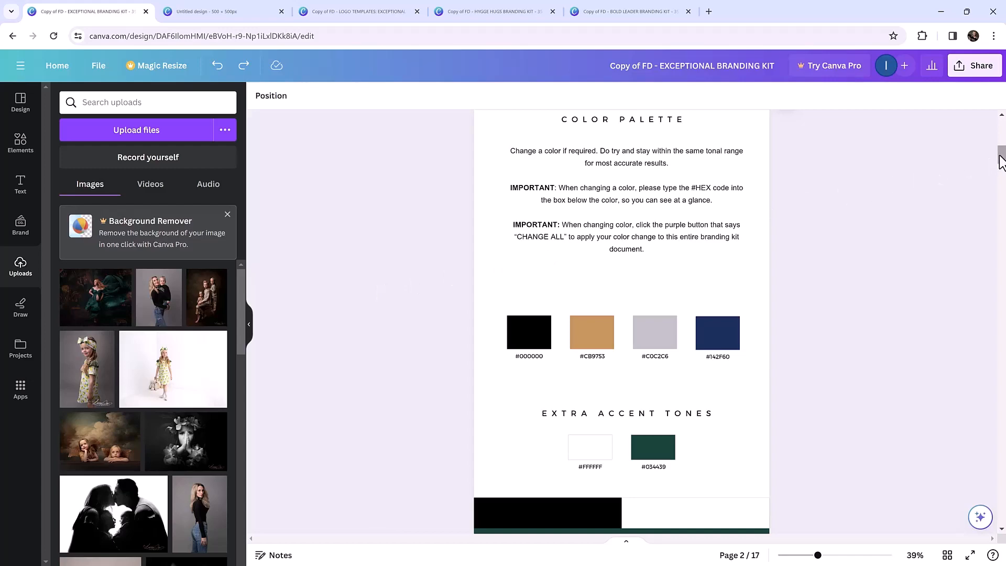
Return to the kit's cover page, and switch to Adobe Acrobat to view the Natural, Luxury and Boho Bold template links PDFs.
{"action": "left_click_drag", "start_coordinate": [1001, 155], "coordinate": [1003, 127]}
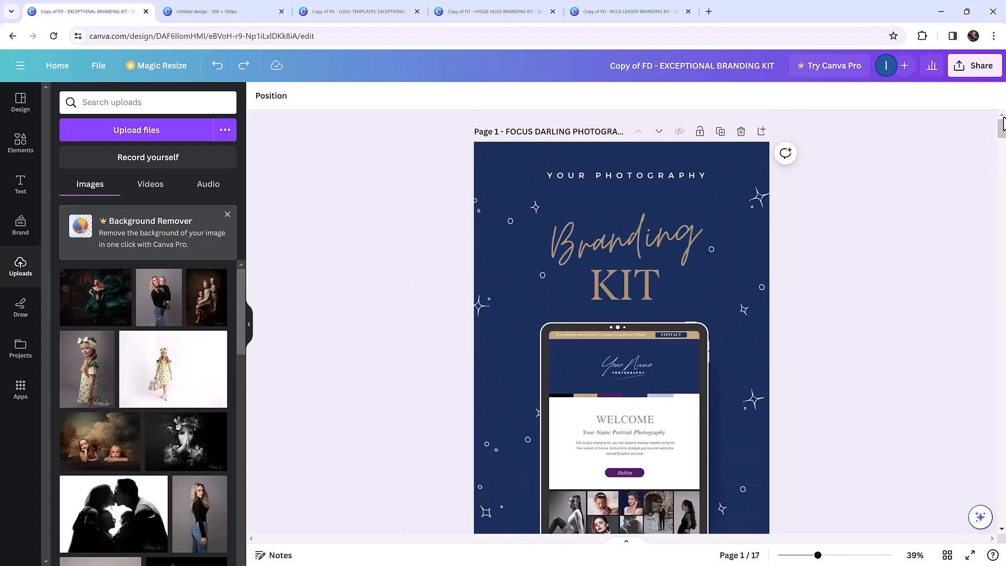
{"action": "key", "text": "alt+Tab"}
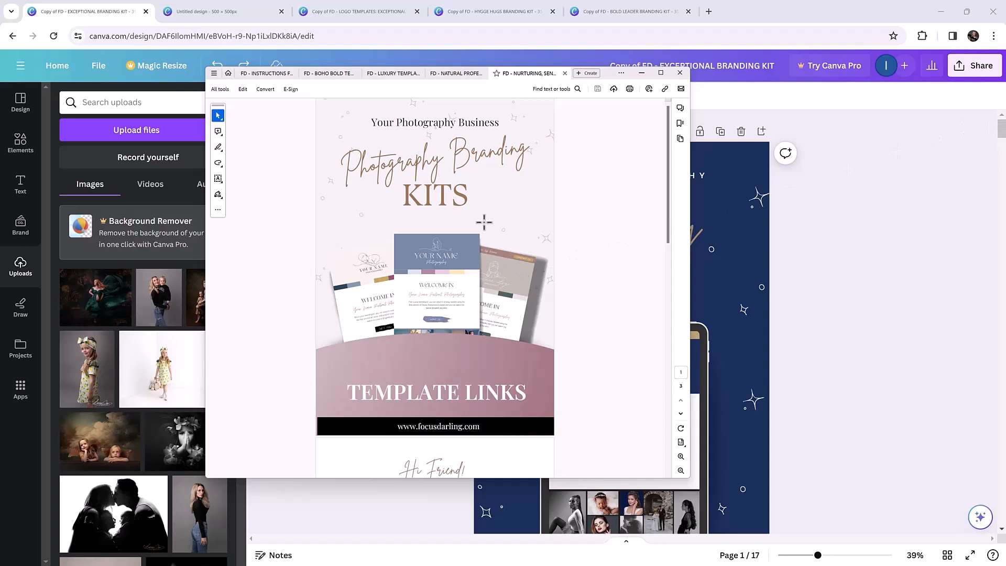
{"action": "left_click", "coordinate": [446, 74]}
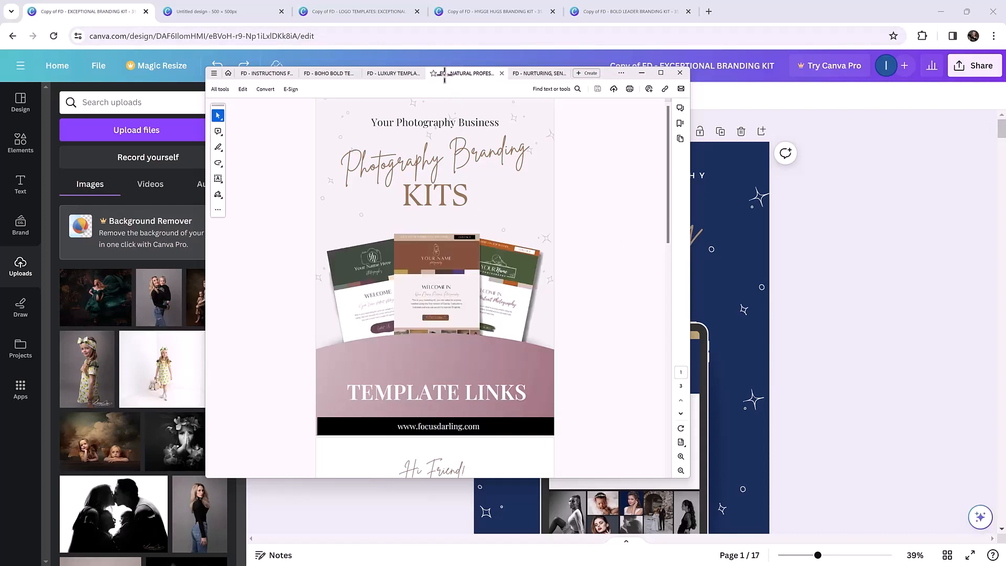
{"action": "left_click", "coordinate": [389, 74]}
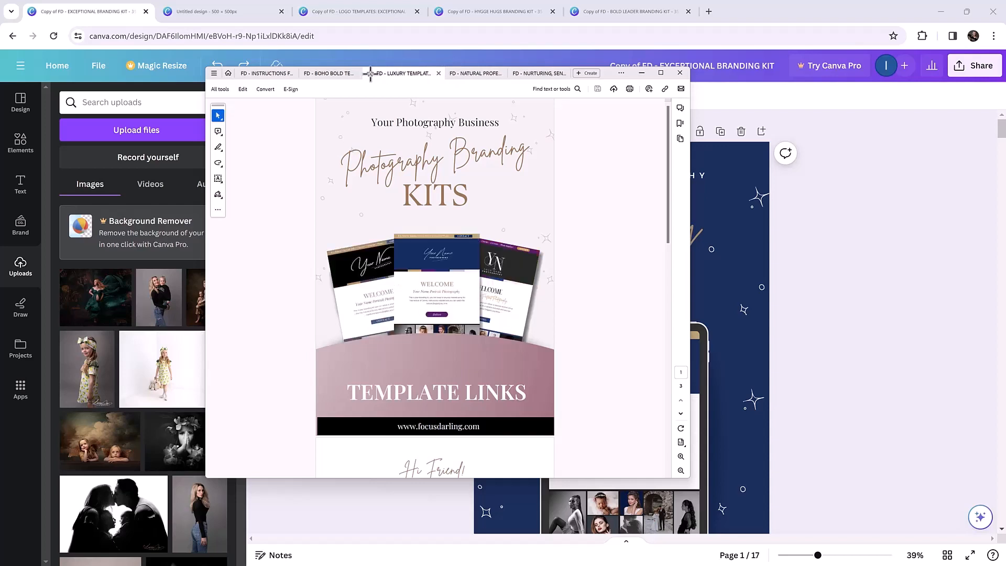
{"action": "left_click", "coordinate": [334, 74]}
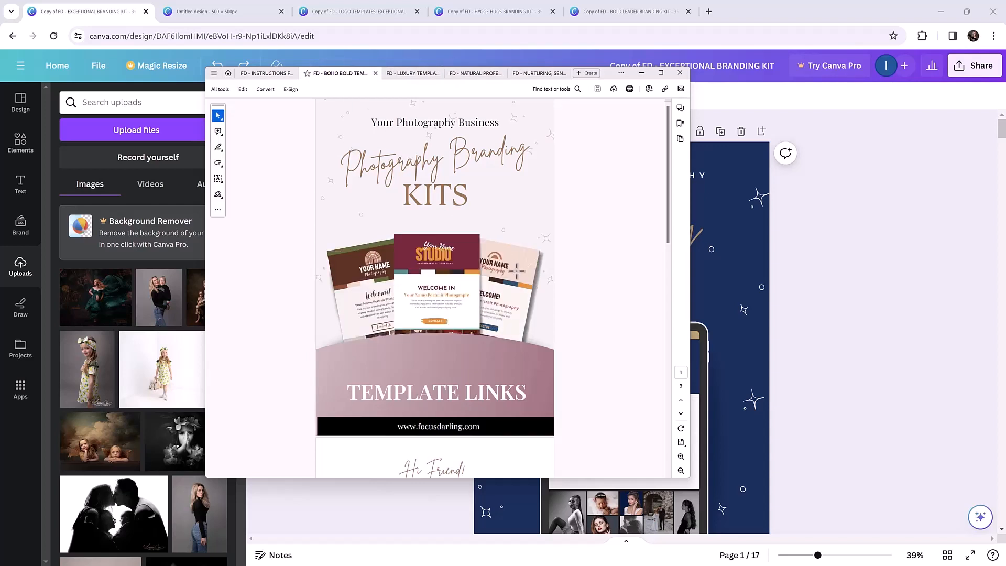